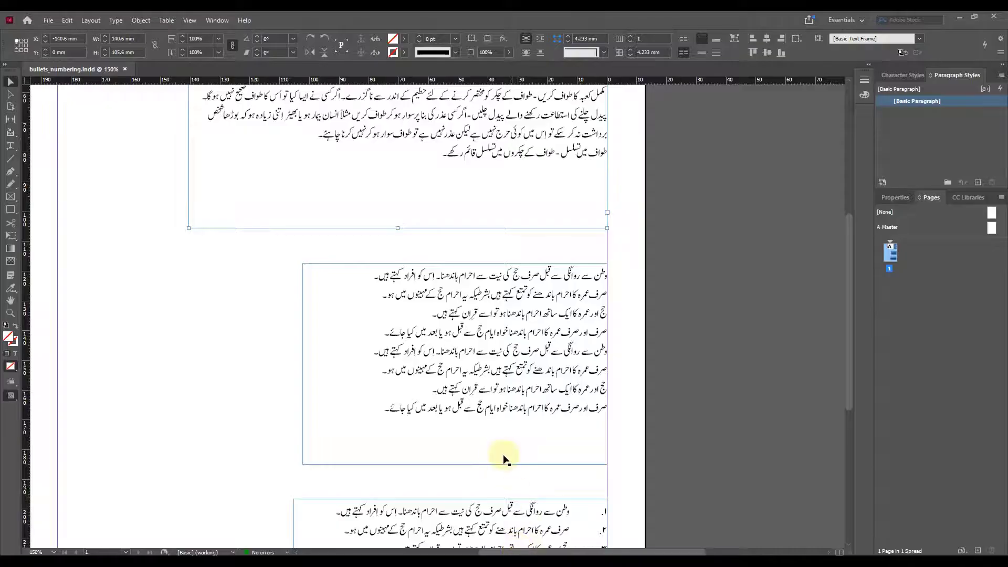
# Select the eight paragraphs in the middle text frame and format them as a bulleted list.
pyautogui.scroll(6, 525, 420)
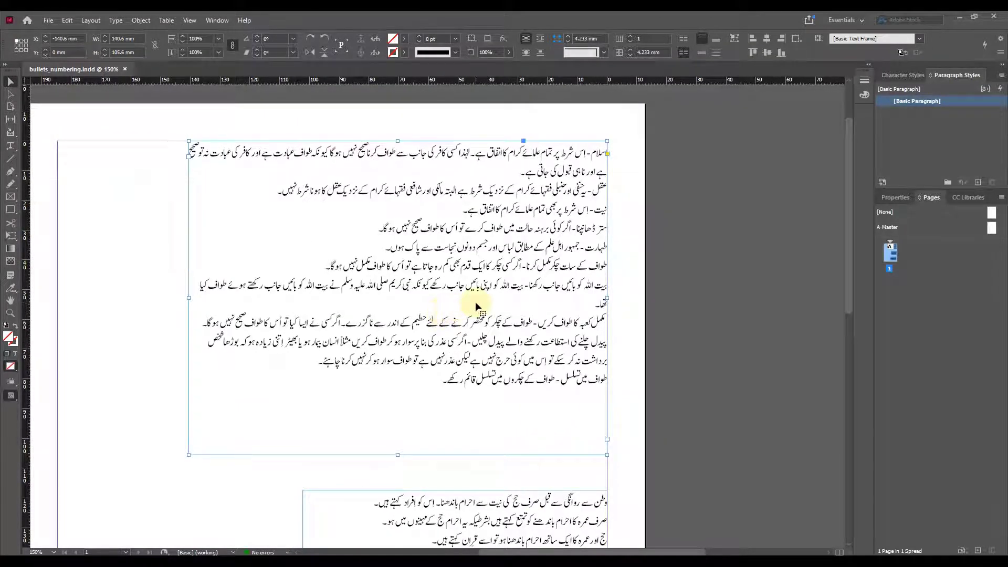
pyautogui.scroll(-5, 496, 295)
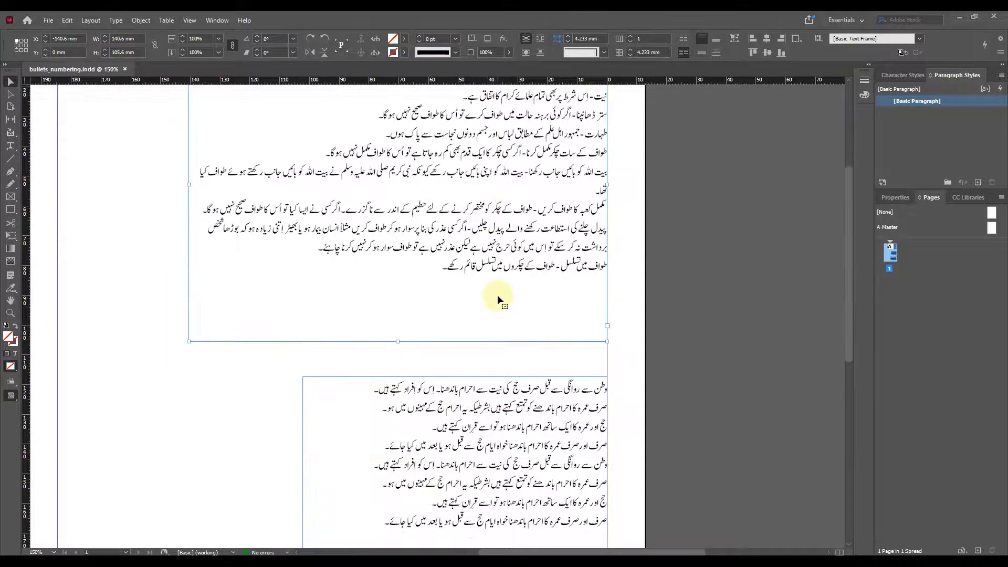
pyautogui.hscroll(3, 462, 331)
pyautogui.scroll(-2, 360, 288)
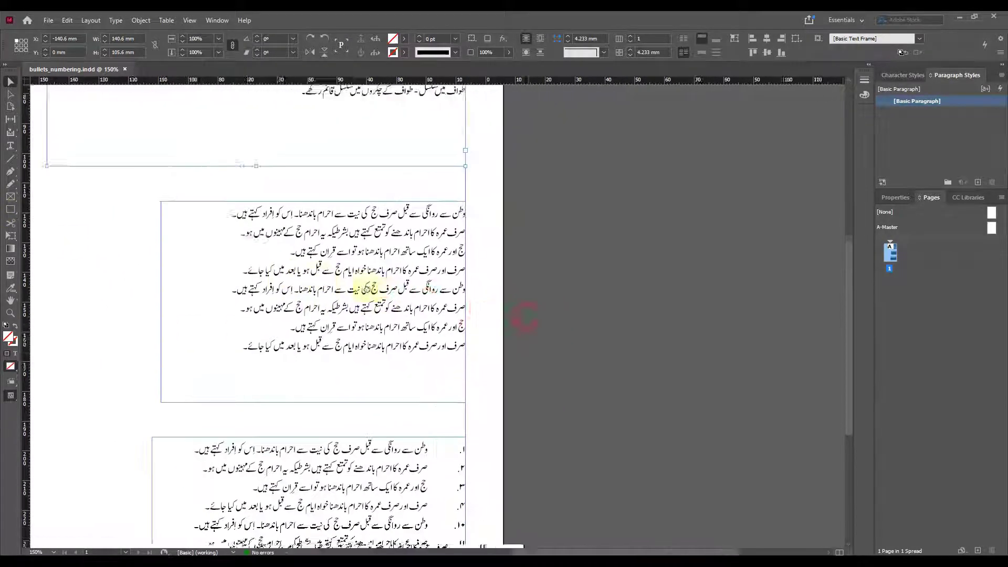
pyautogui.click(10, 145)
pyautogui.click(279, 320)
pyautogui.moveTo(280, 319); pyautogui.dragTo(401, 188)
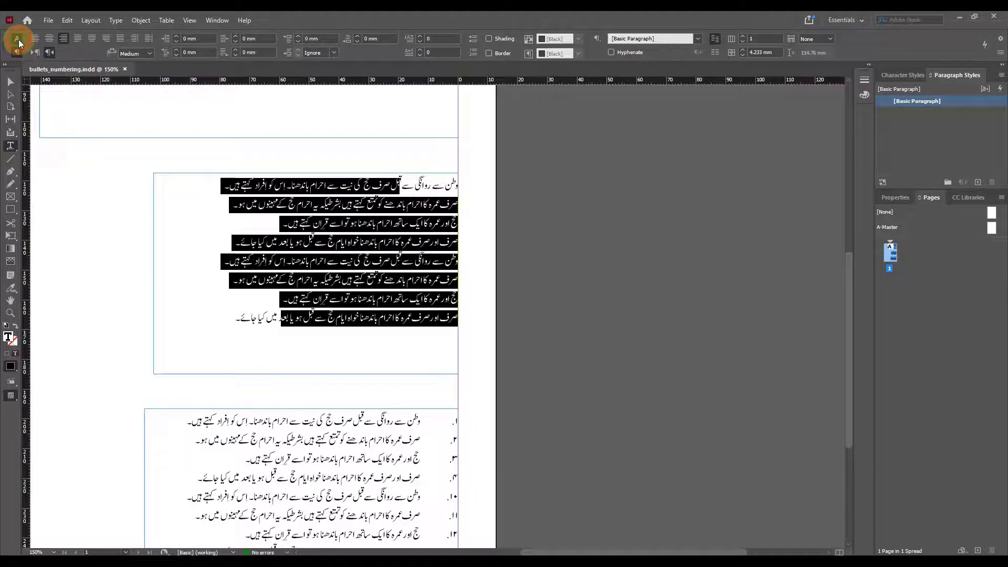
pyautogui.click(18, 40)
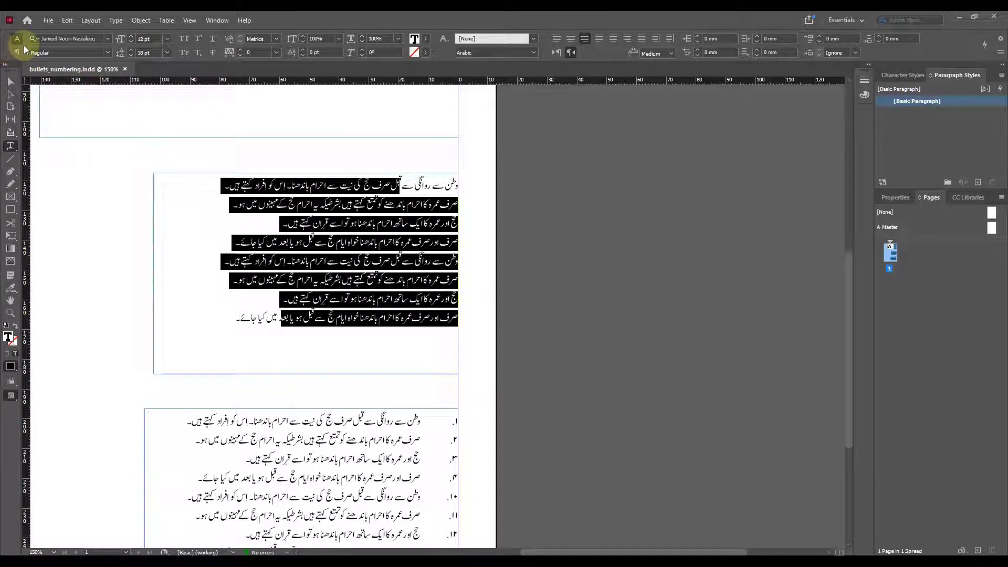
pyautogui.click(16, 53)
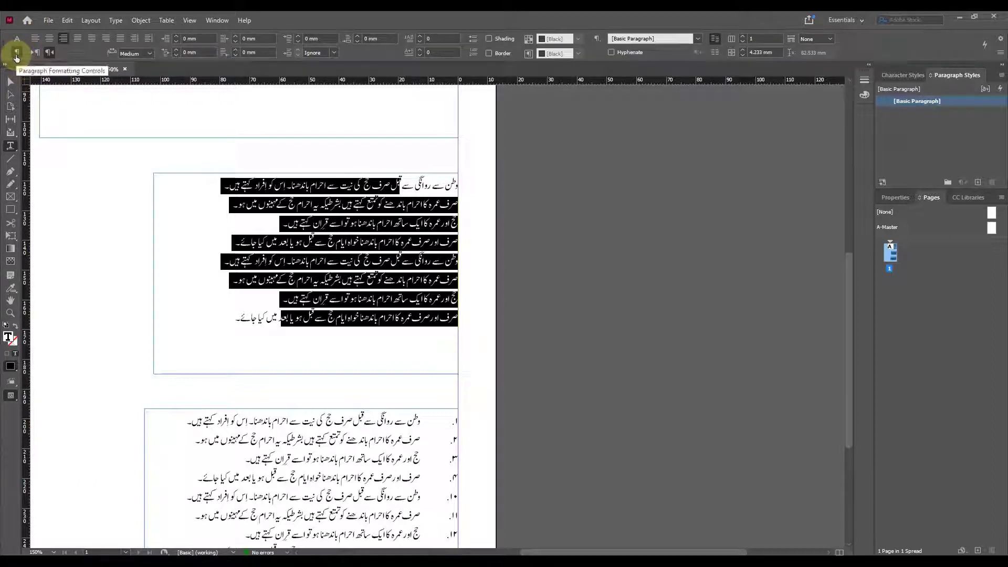
pyautogui.click(472, 42)
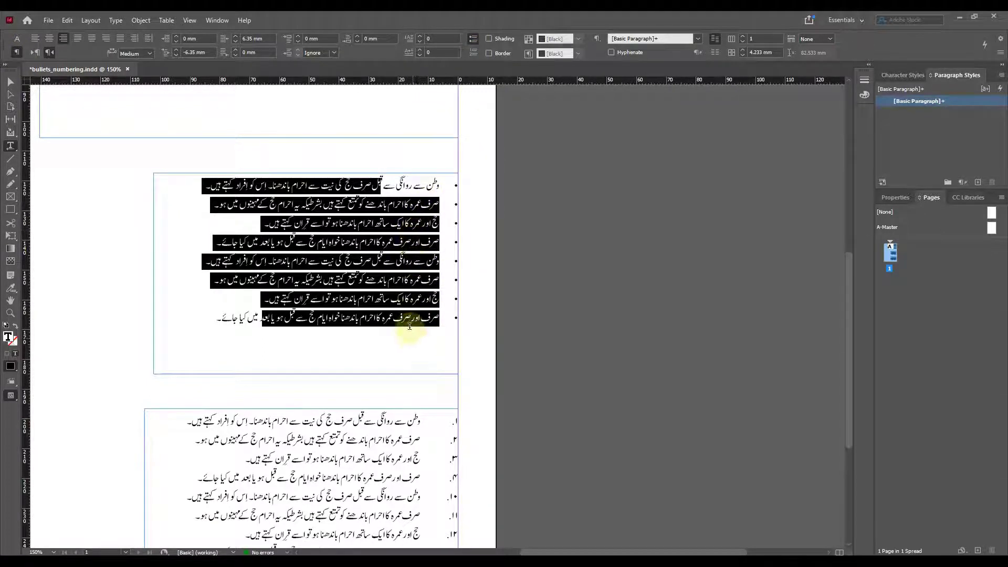
# Undo the bulleted list and reapply it to the same eight paragraphs.
pyautogui.click(384, 314)
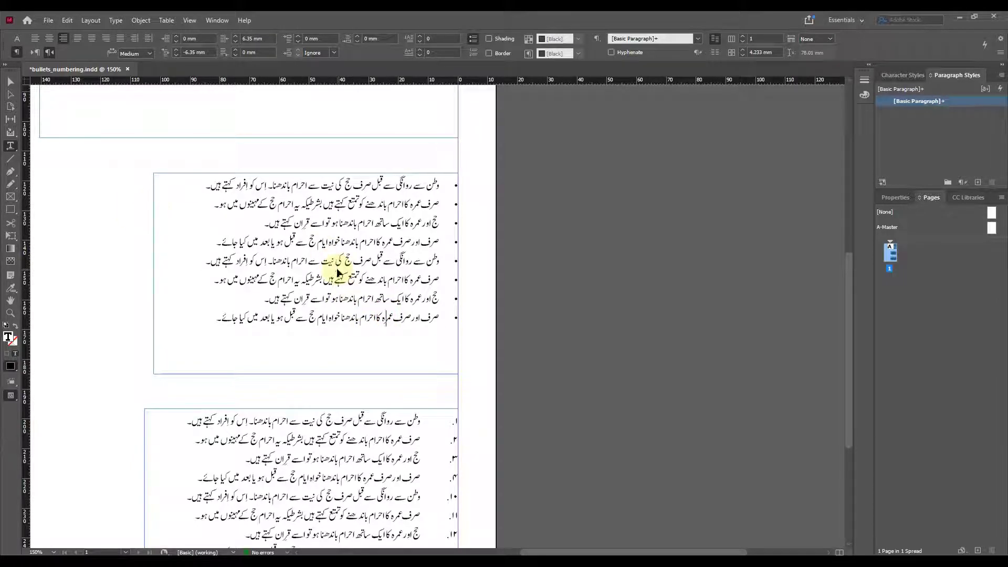
pyautogui.hotkey('ctrl', 'z')
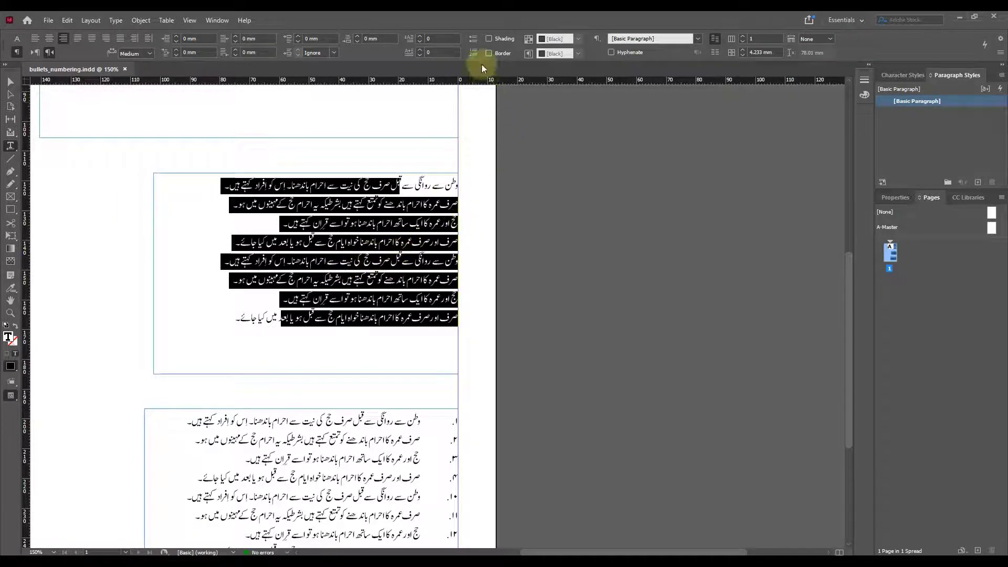
pyautogui.click(474, 39)
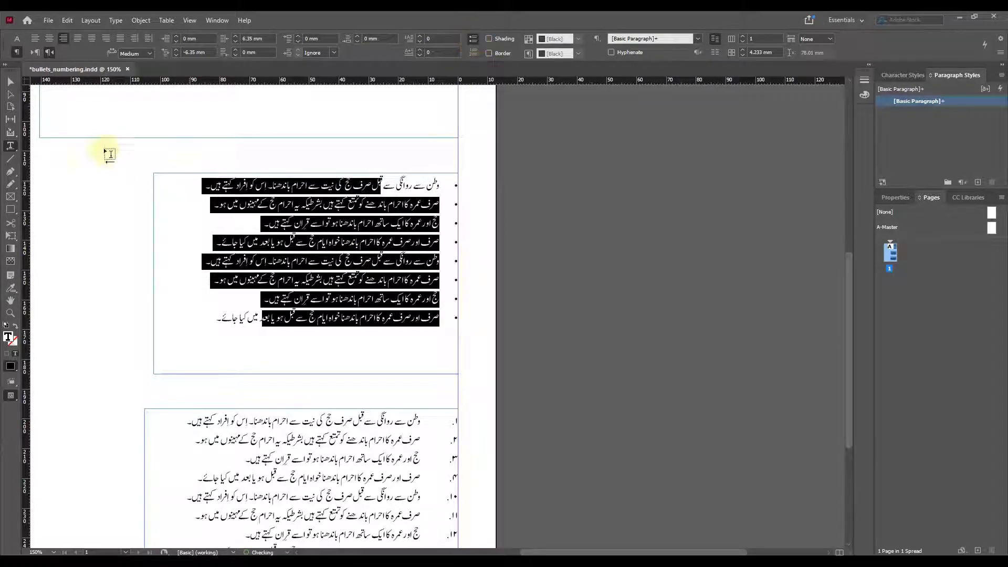
# Move the bulleted text frame slightly left of the margin, to about X -110.9 mm and Y 117.35 mm.
pyautogui.click(12, 82)
pyautogui.click(536, 263)
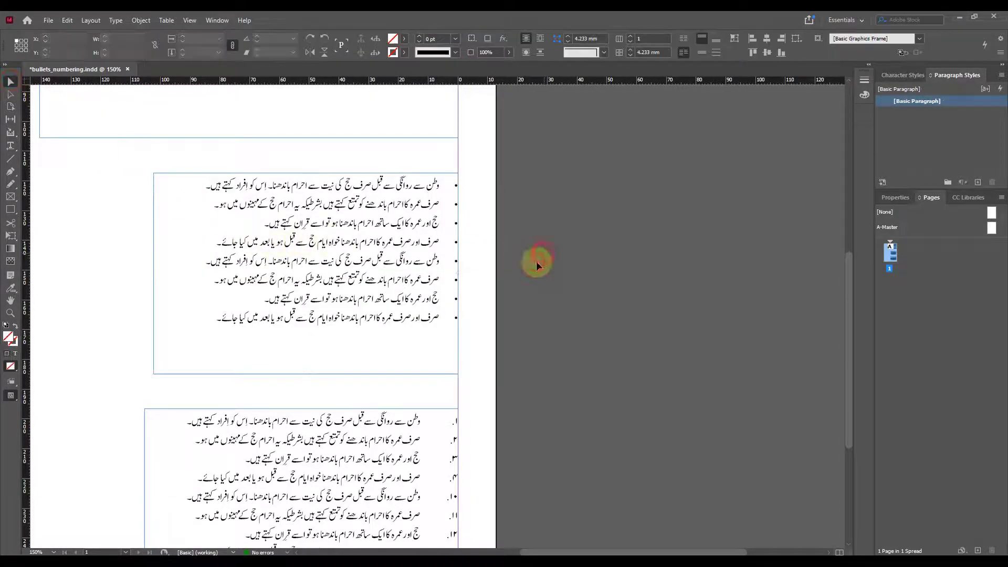
pyautogui.moveTo(382, 236); pyautogui.dragTo(383, 200)
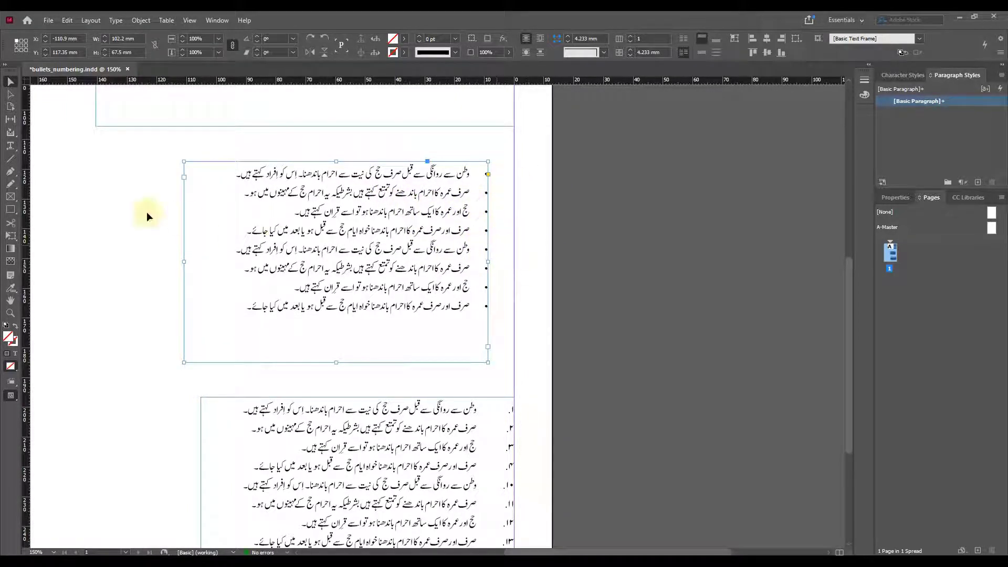
# Remove the bullets from the fourth and fifth paragraphs of the list in the middle frame.
pyautogui.click(10, 147)
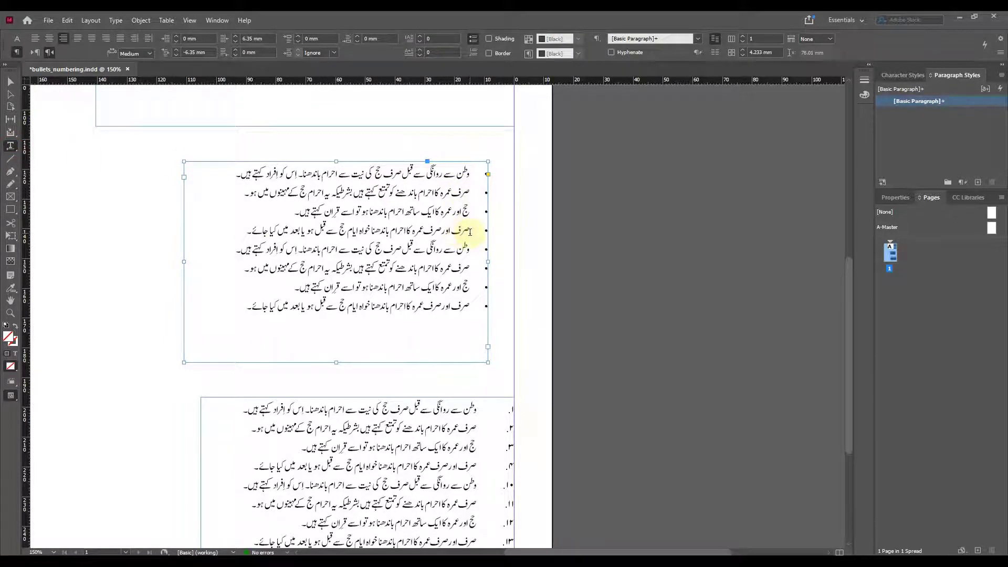
pyautogui.moveTo(470, 231); pyautogui.dragTo(336, 257)
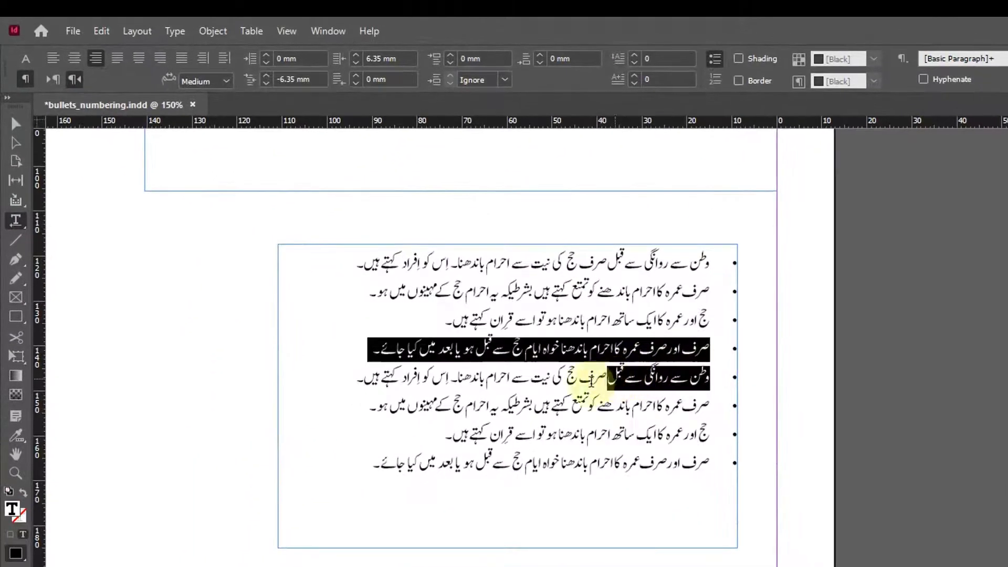
pyautogui.moveTo(509, 390); pyautogui.dragTo(395, 378)
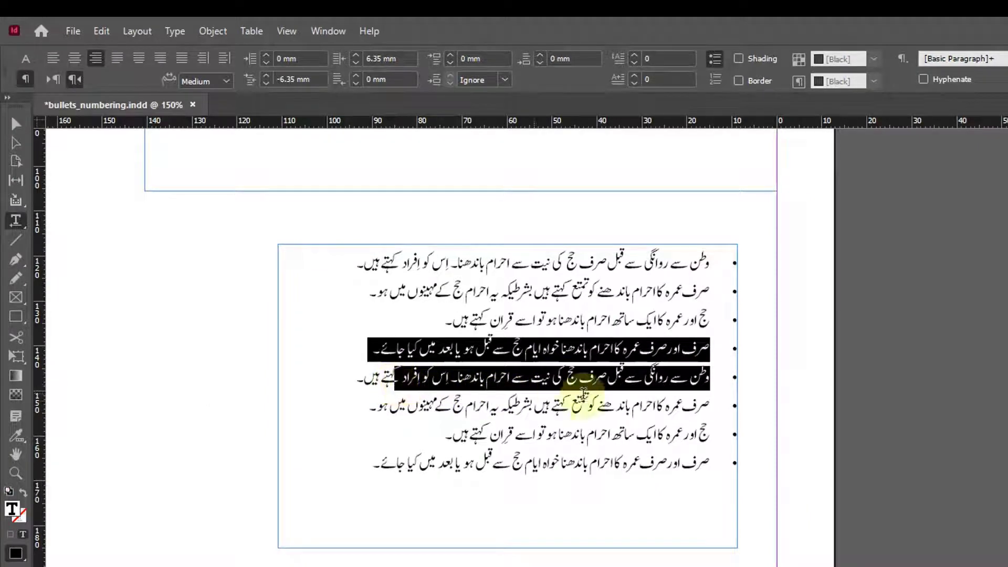
pyautogui.click(575, 371)
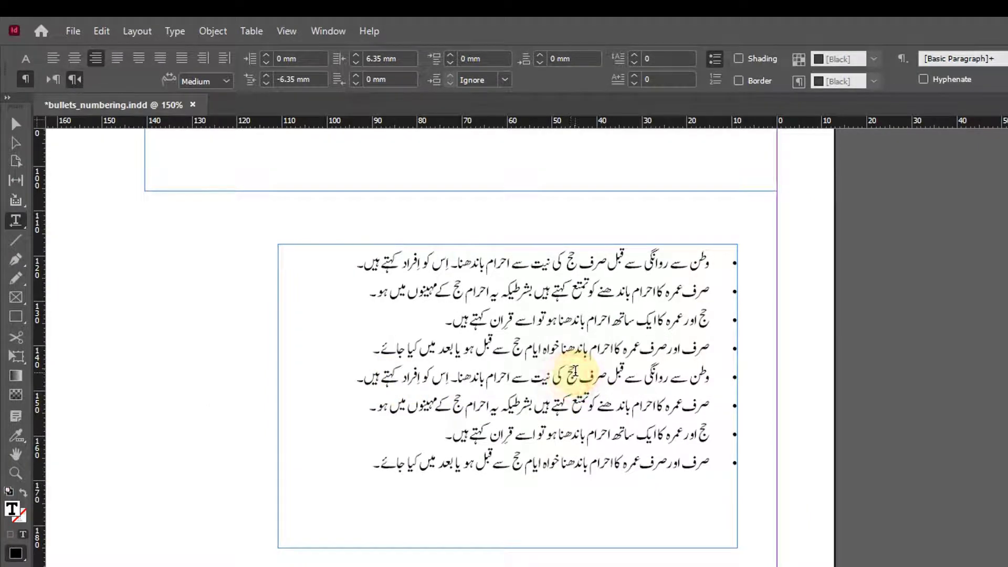
pyautogui.moveTo(356, 383); pyautogui.dragTo(674, 348)
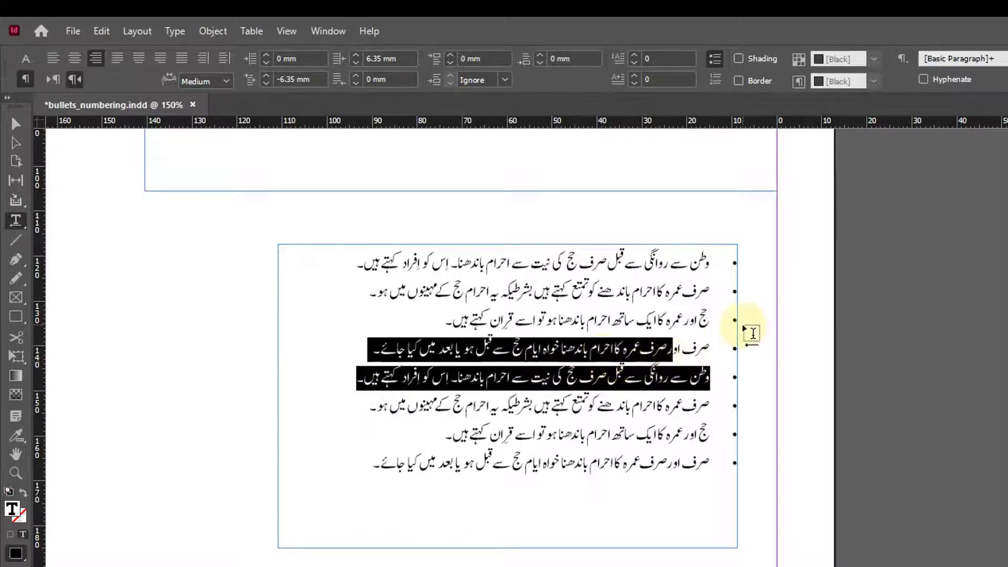
pyautogui.click(715, 60)
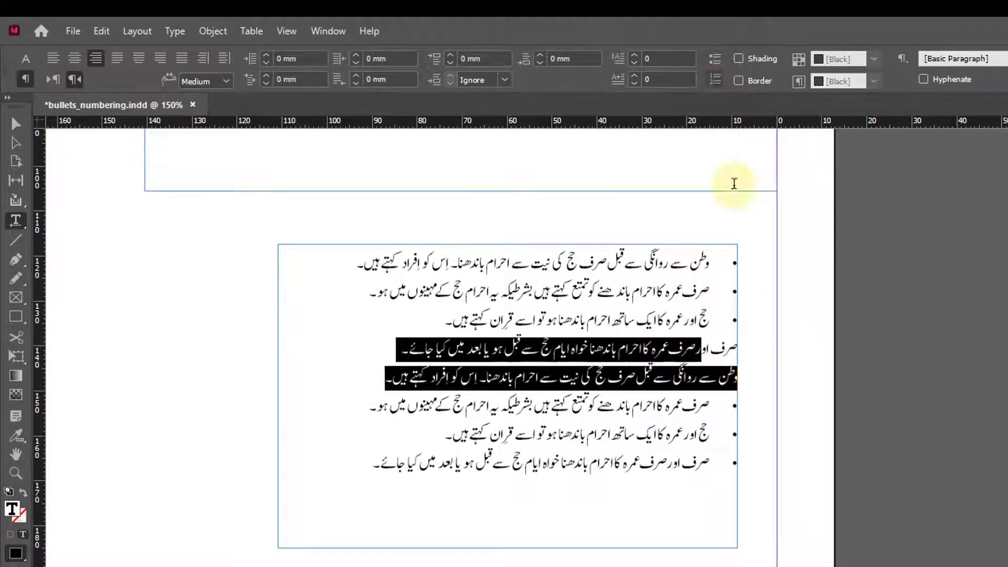
# Undo the bullet removal on the fourth and fifth paragraphs.
pyautogui.click(657, 360)
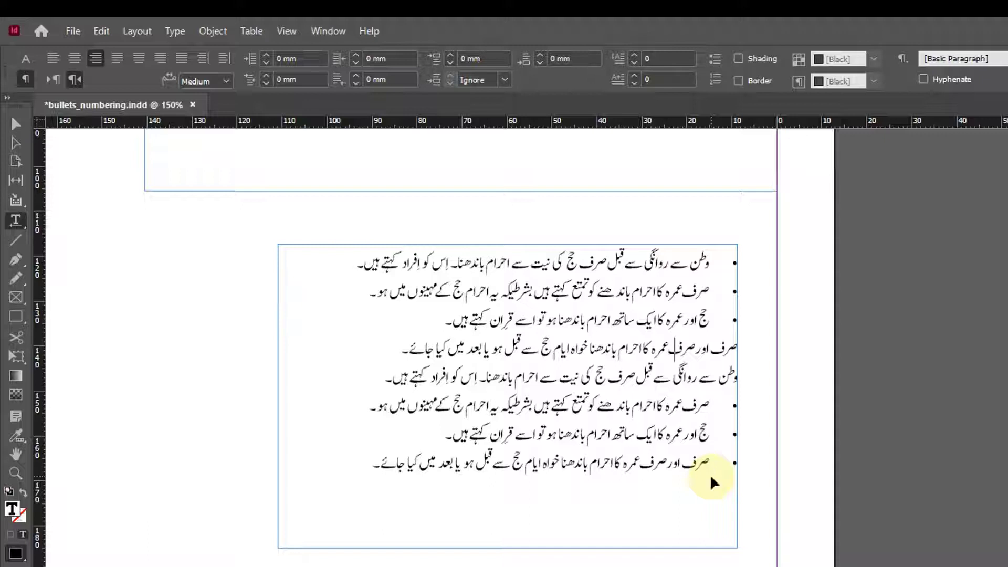
pyautogui.hotkey('ctrl', 'z')
pyautogui.click(662, 415)
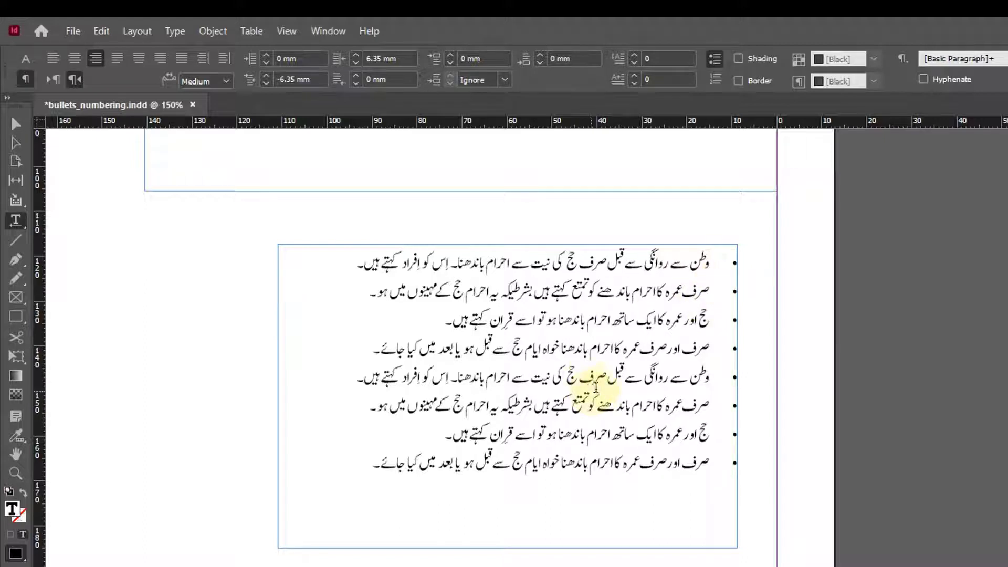
# Select all eight bulleted paragraphs and view their Bullets and Numbering options, closing them without changes.
pyautogui.doubleClick(548, 465)
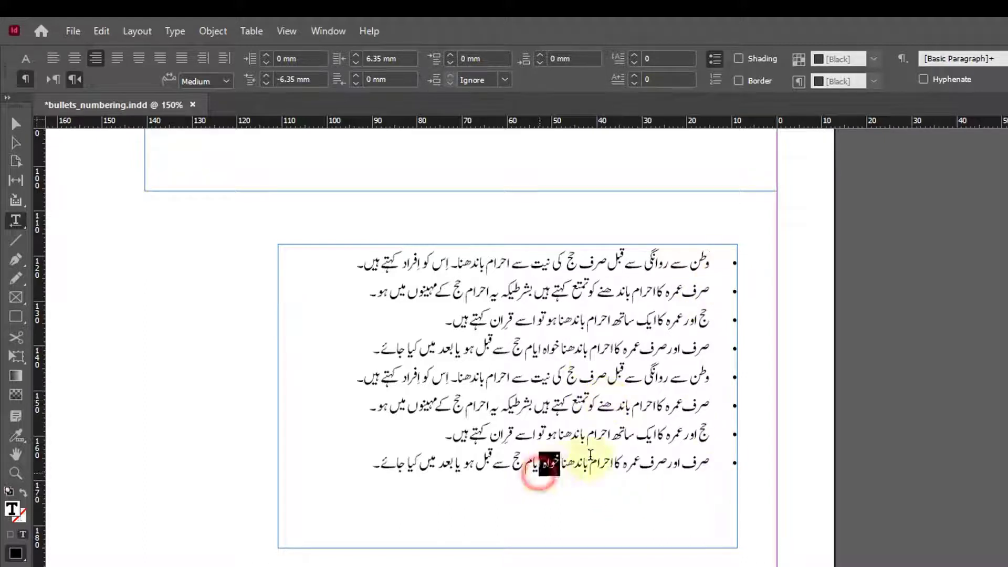
pyautogui.moveTo(591, 456); pyautogui.dragTo(687, 260)
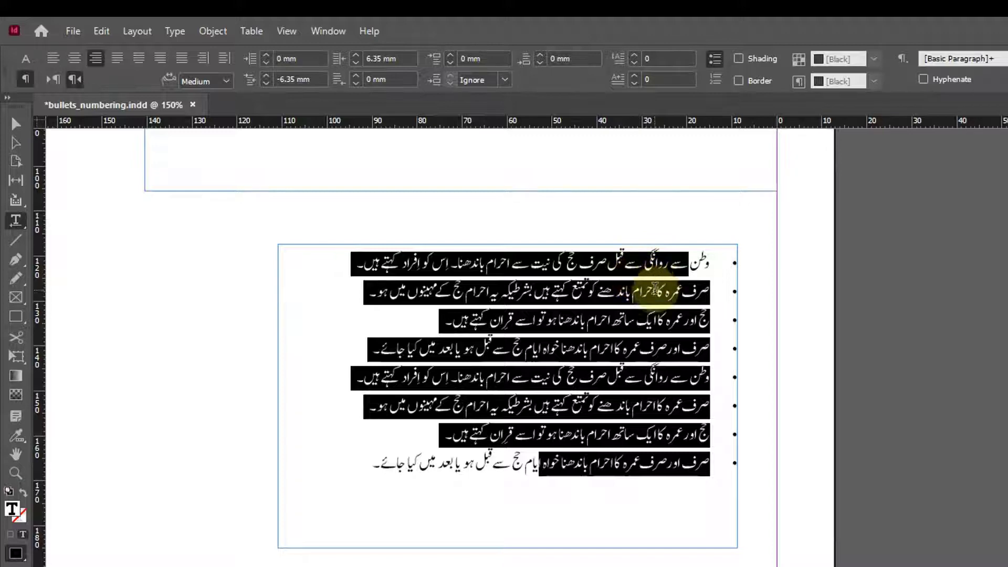
pyautogui.press('alt')
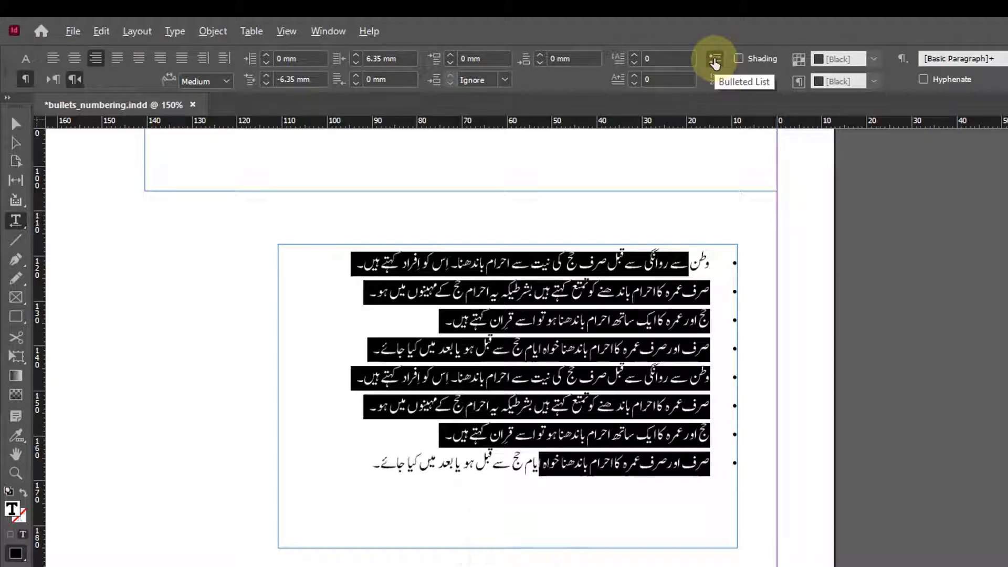
pyautogui.keyDown('alt'); pyautogui.click(716, 61); pyautogui.keyUp('alt')
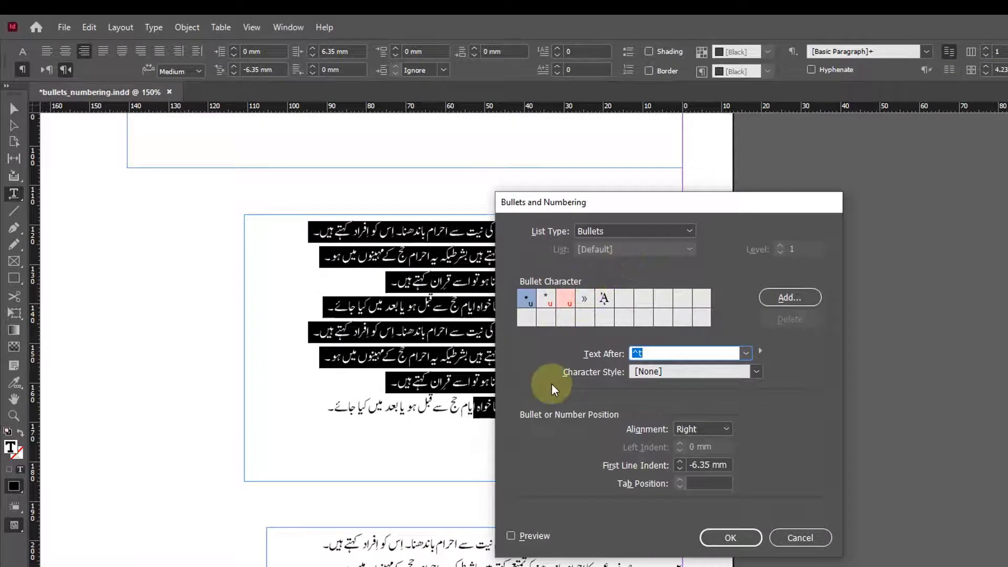
pyautogui.click(804, 537)
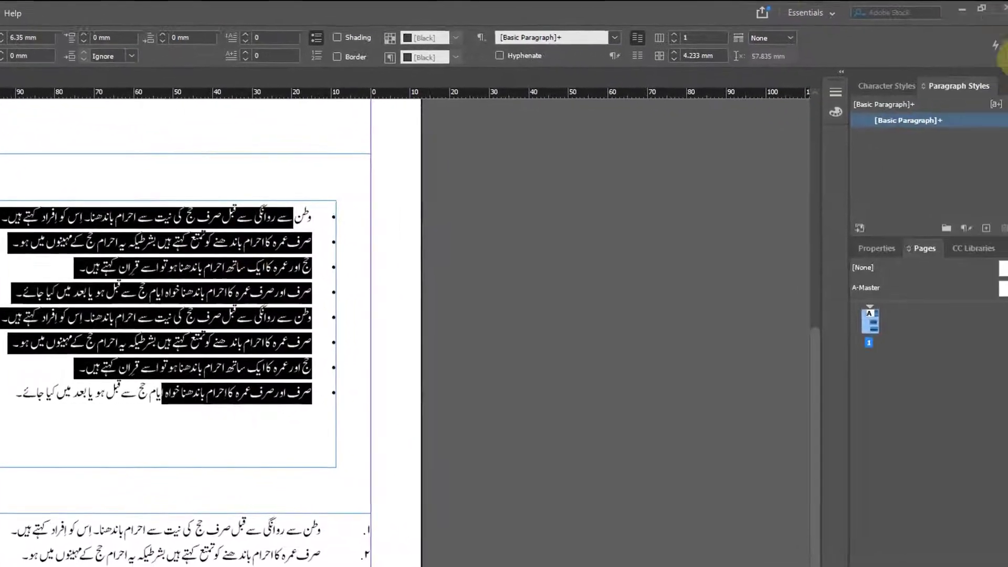
# Open the Bullets and Numbering options for the selected list, enable Preview, and move the dialog clear of the bullets.
pyautogui.click(998, 61)
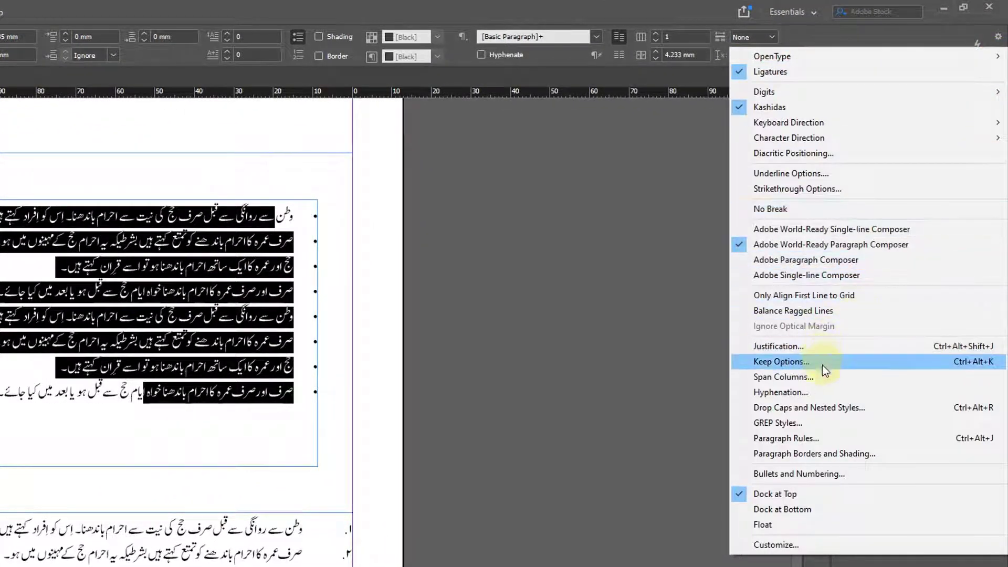
pyautogui.click(798, 475)
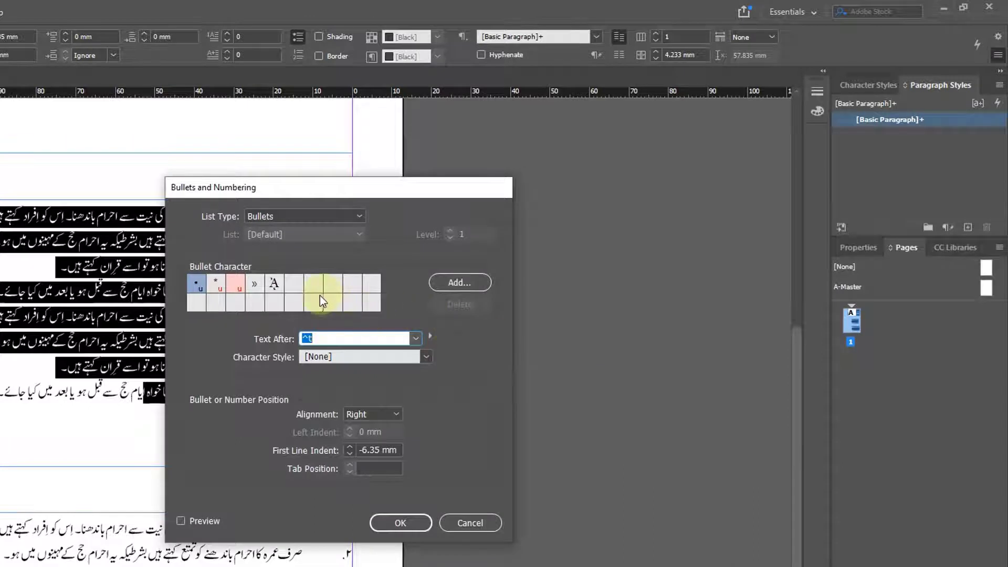
pyautogui.click(180, 521)
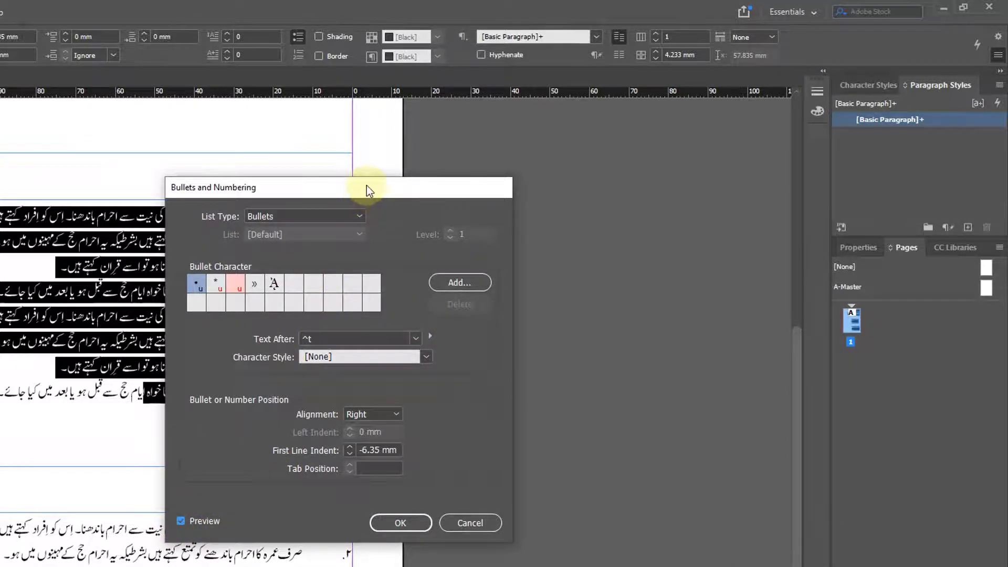
pyautogui.moveTo(367, 185); pyautogui.dragTo(0, 182)
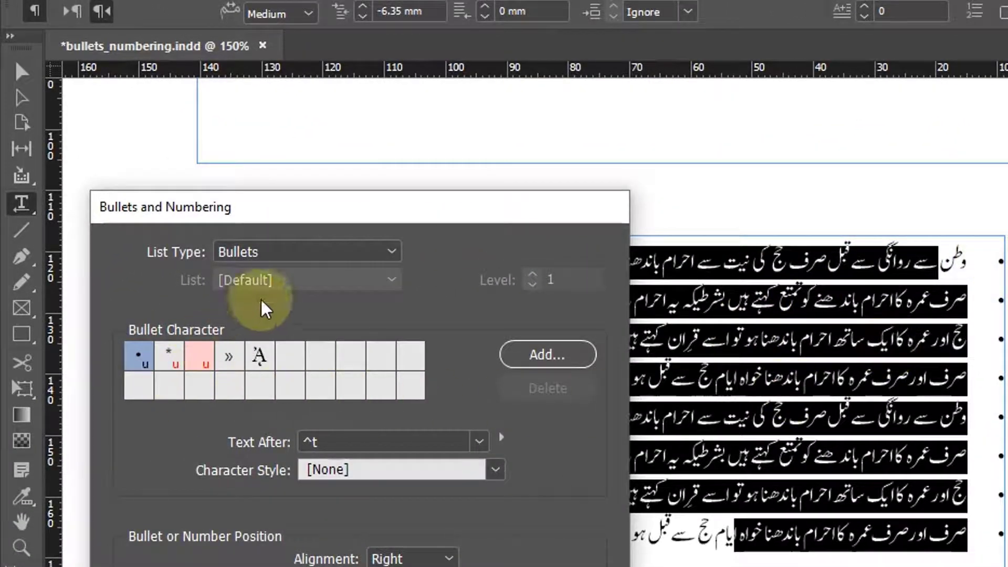
# Try the asterisk as the bullet character, and set it to the double angle mark (»).
pyautogui.click(173, 360)
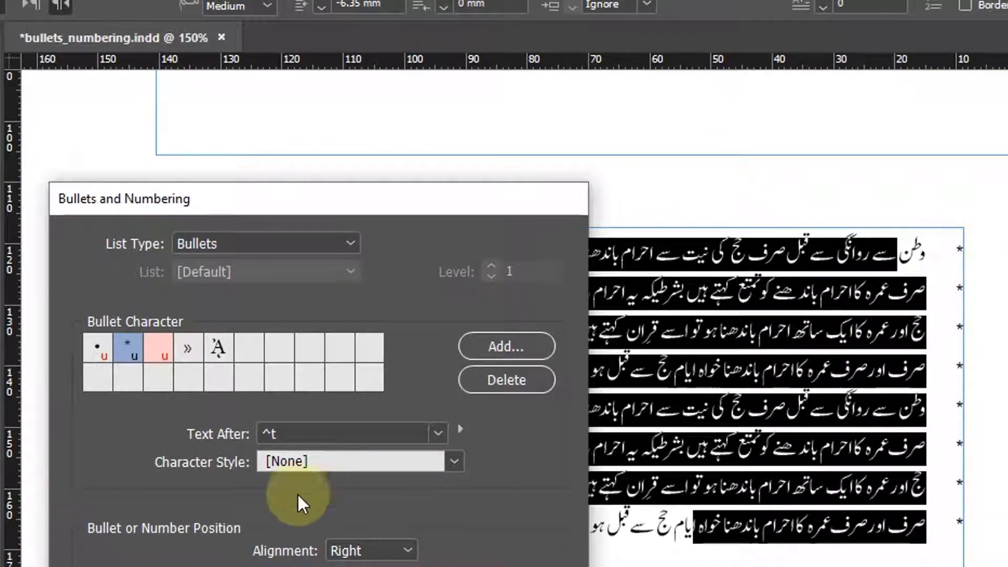
pyautogui.click(188, 353)
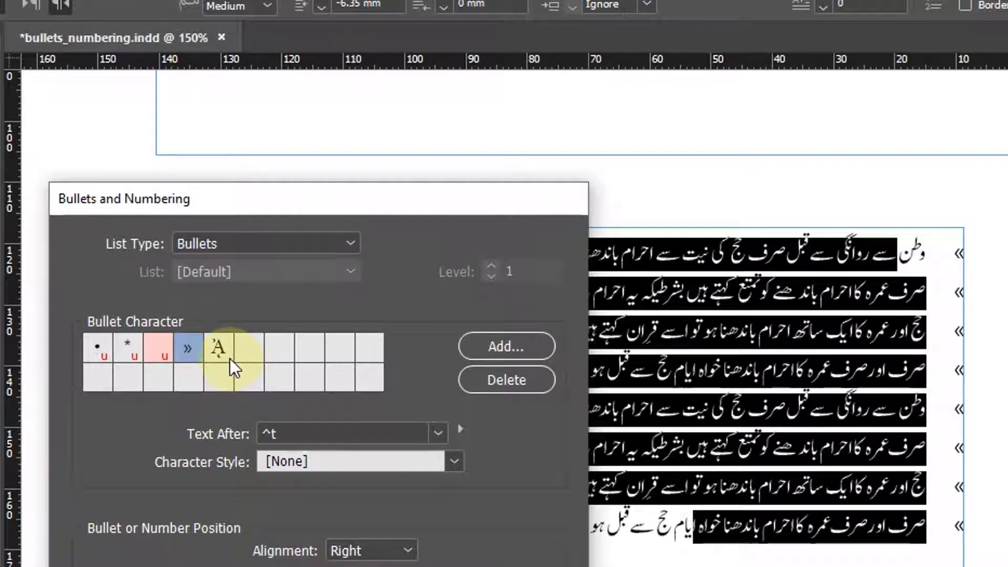
# Open the Add Bullets dialog for the selected list and look through the Jameel Noori Nastaleeq characters.
pyautogui.click(501, 349)
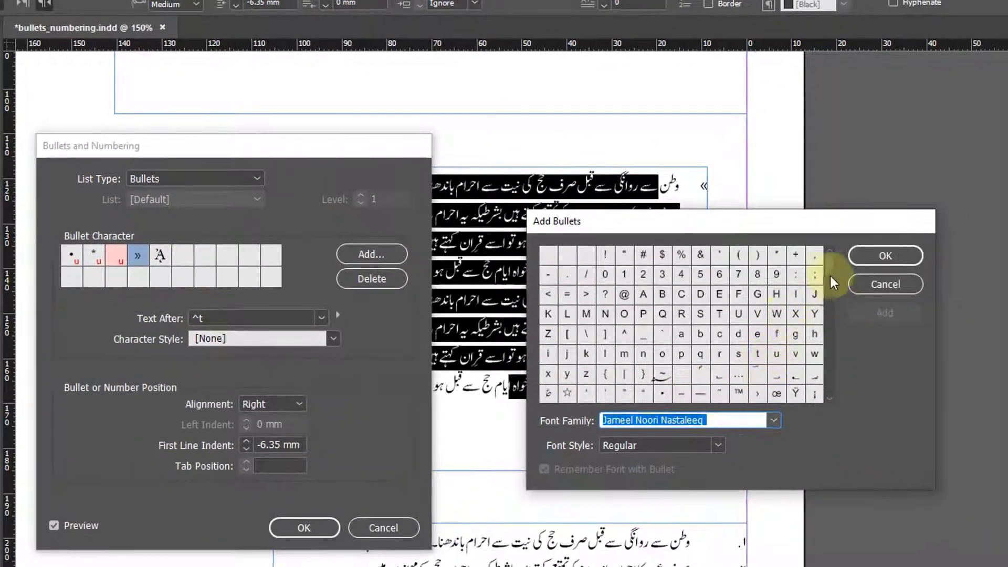
pyautogui.scroll(-5, 827, 266)
pyautogui.scroll(5, 827, 284)
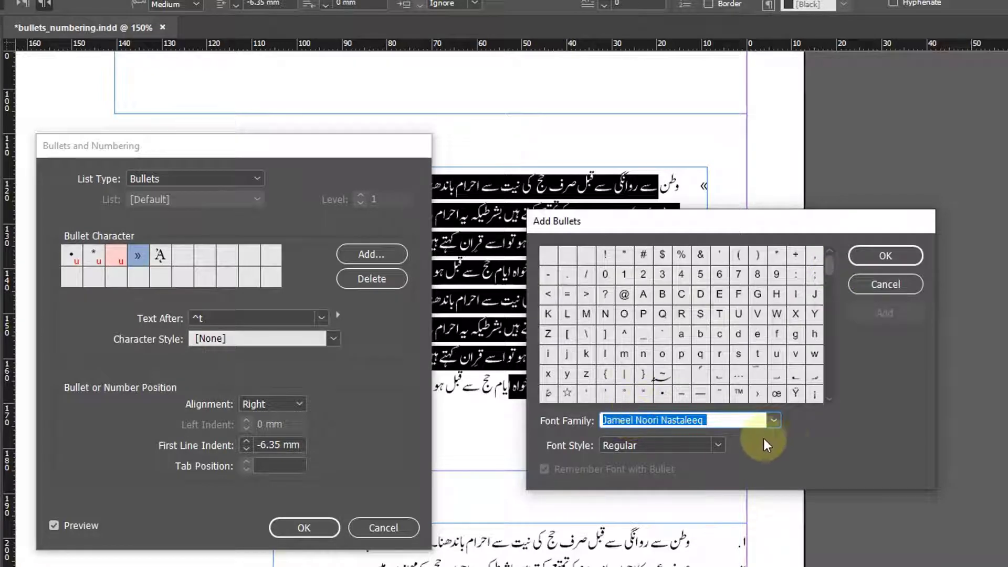
pyautogui.scroll(-5, 831, 386)
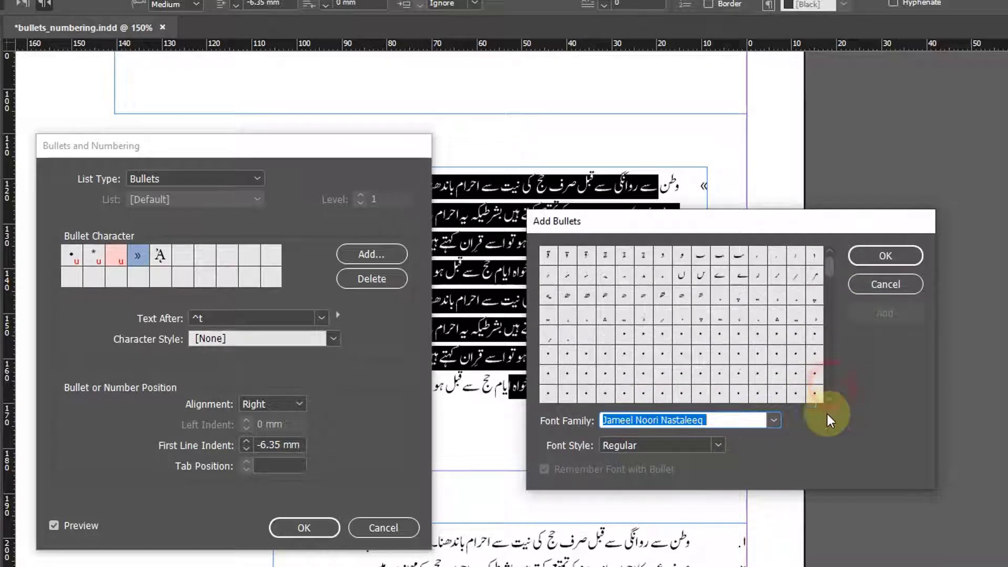
# Switch the Add Bullets font family to Gabriola and browse its characters for a possible bullet.
pyautogui.click(774, 420)
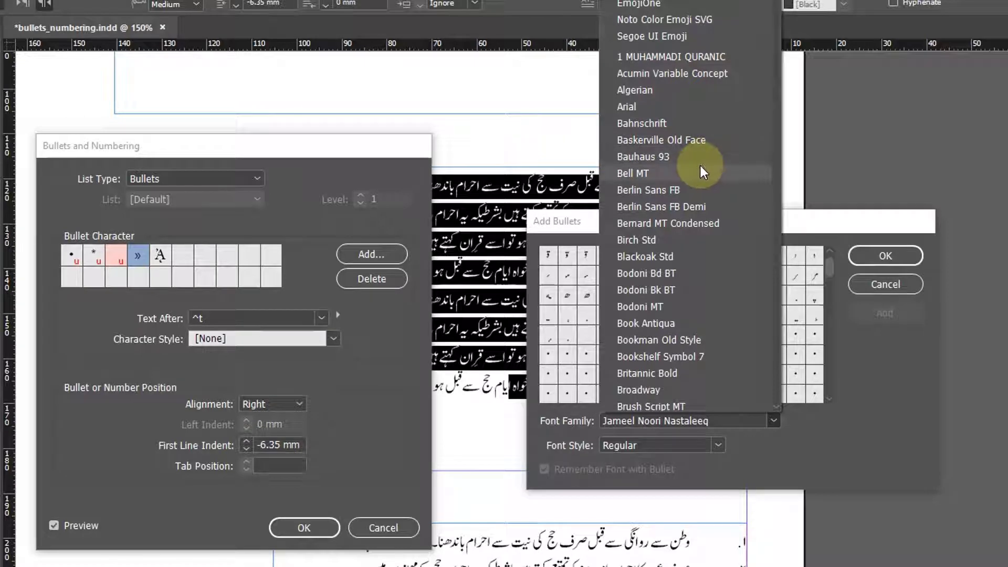
pyautogui.scroll(-6, 699, 163)
pyautogui.scroll(-3, 699, 166)
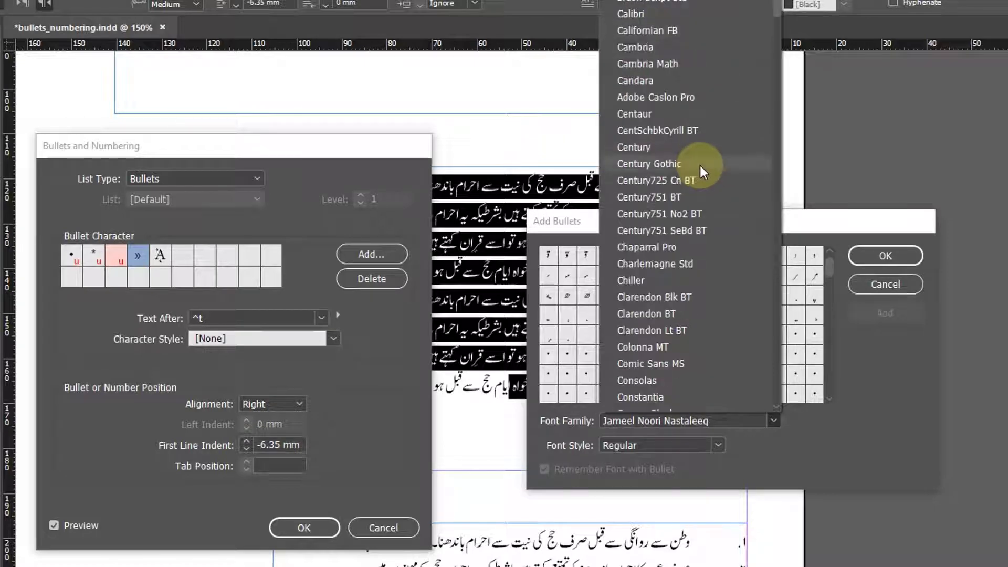
pyautogui.write('Gabriola')
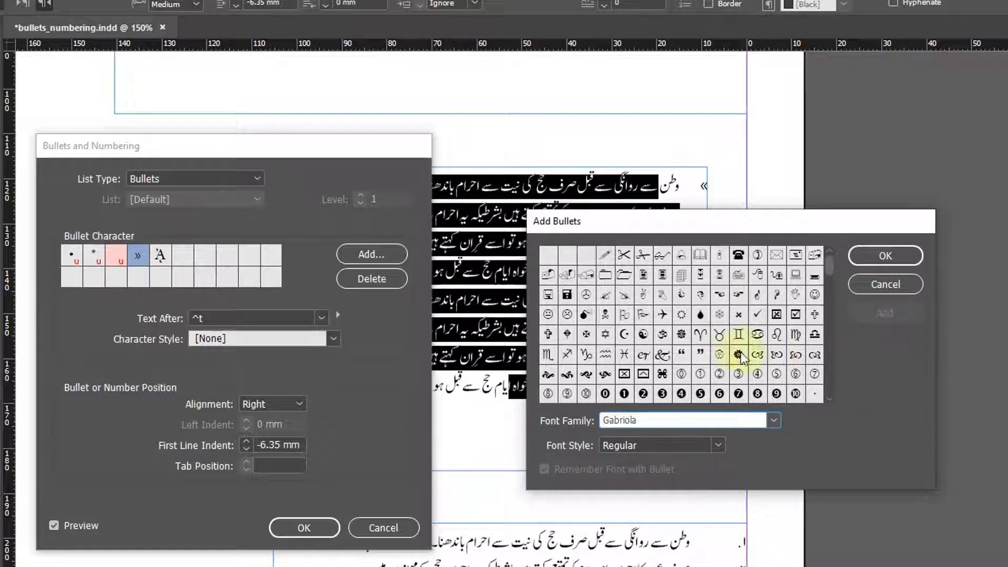
pyautogui.click(700, 316)
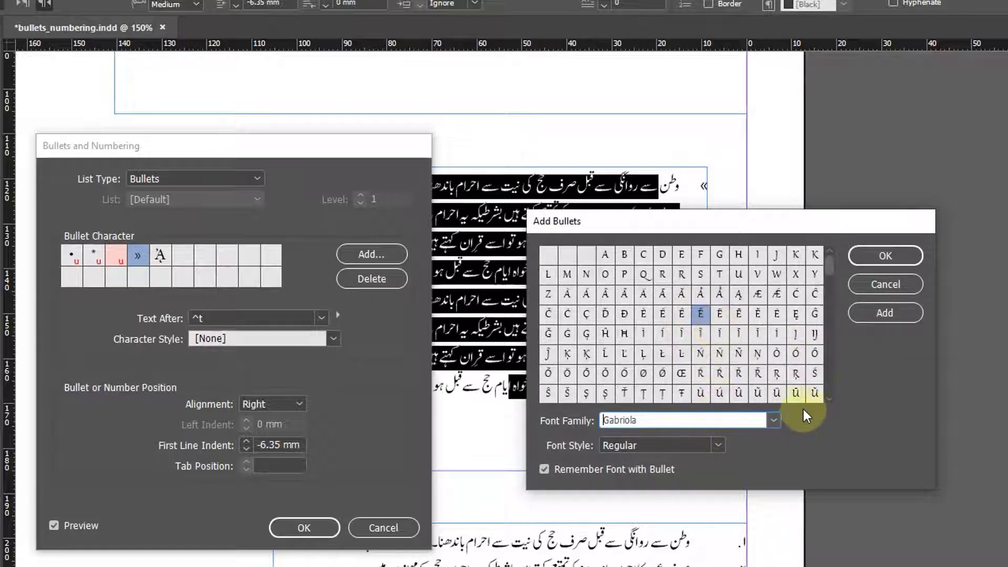
pyautogui.moveTo(832, 290); pyautogui.dragTo(827, 251)
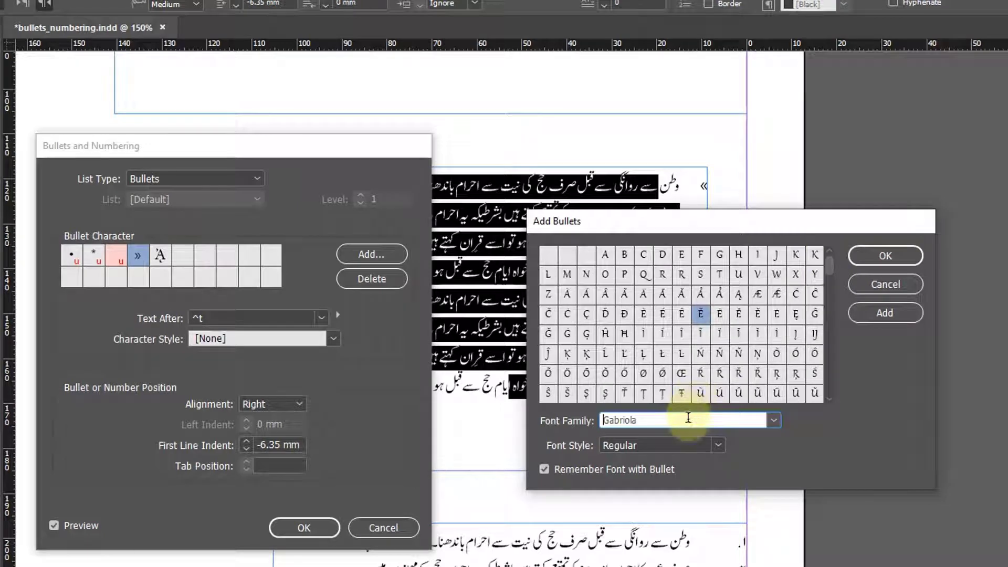
# Add the bold left-pointing arrow from the Wingdings Regular font to the available bullet characters.
pyautogui.write('Wingdings')
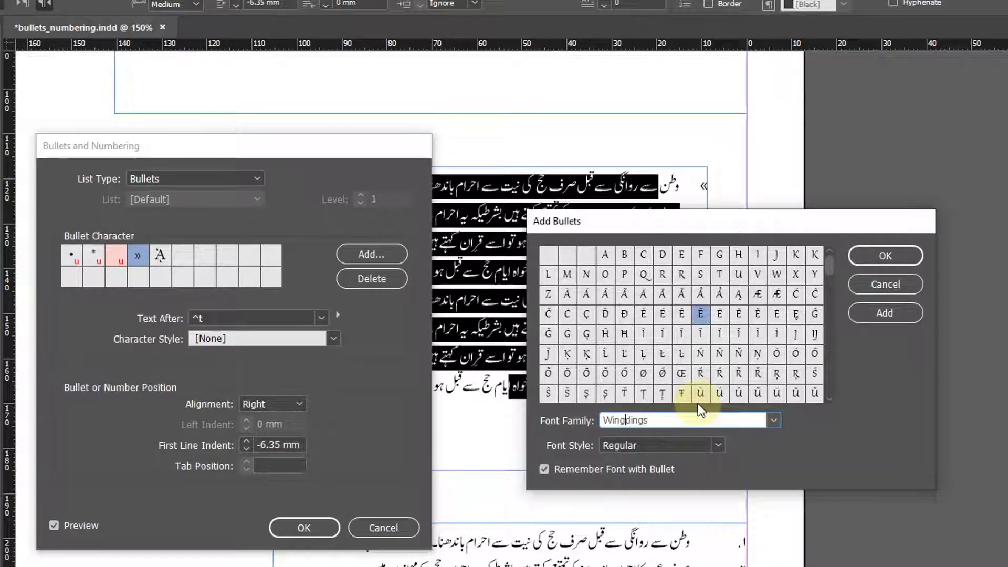
pyautogui.press('Tab')
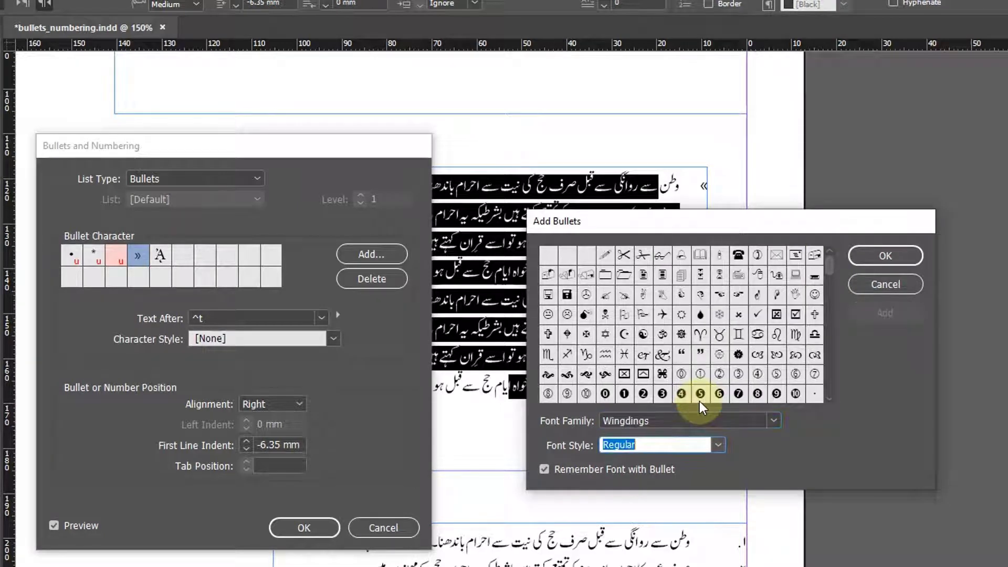
pyautogui.click(830, 386)
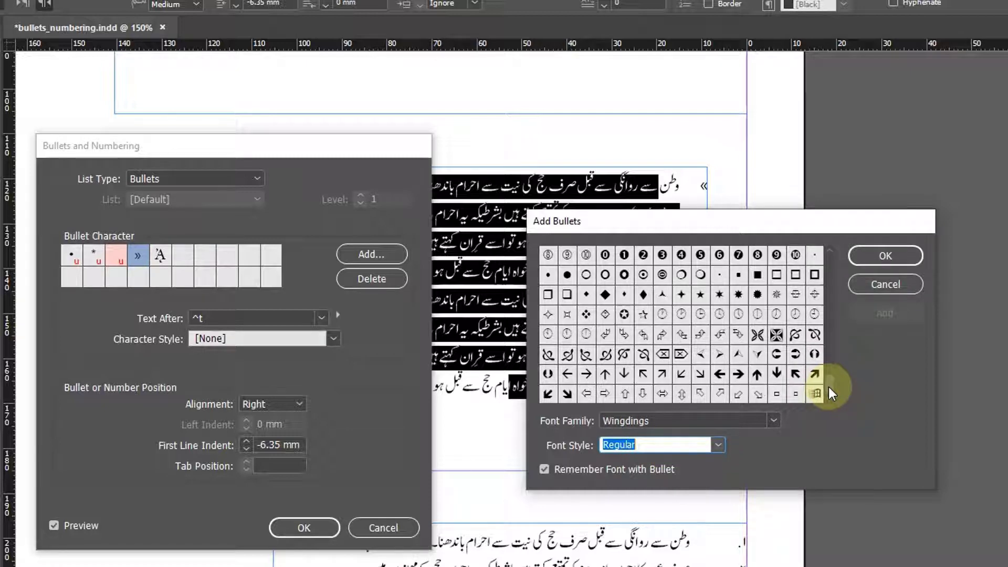
pyautogui.moveTo(830, 384)
pyautogui.mouseDown()
pyautogui.moveTo(831, 374)
pyautogui.moveTo(830, 384)
pyautogui.mouseUp()
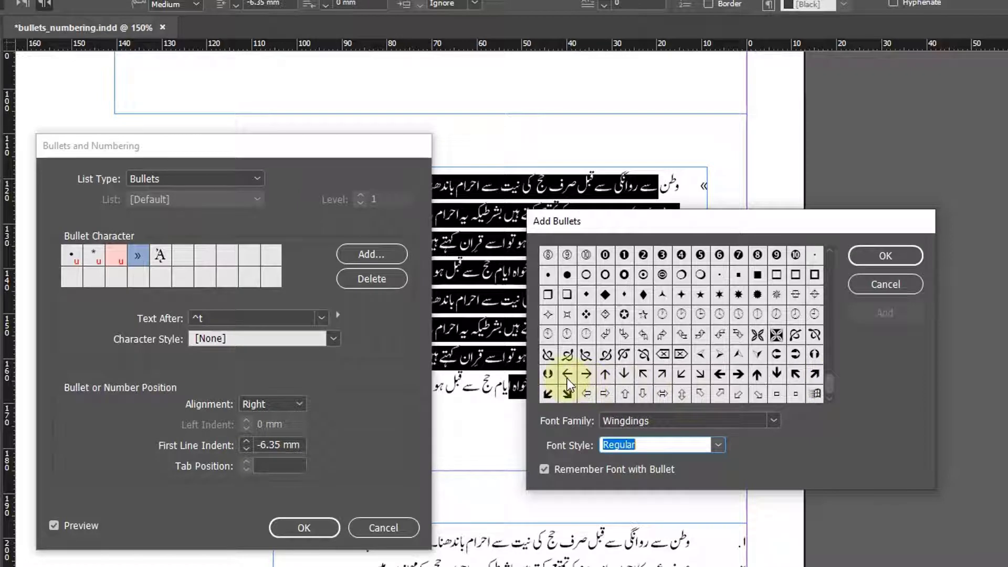
pyautogui.click(715, 373)
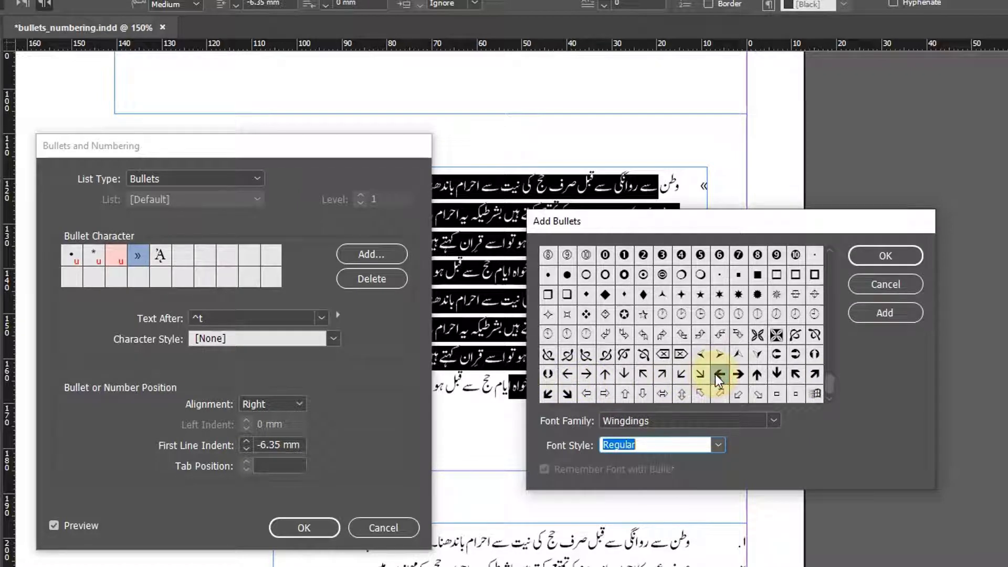
pyautogui.click(885, 260)
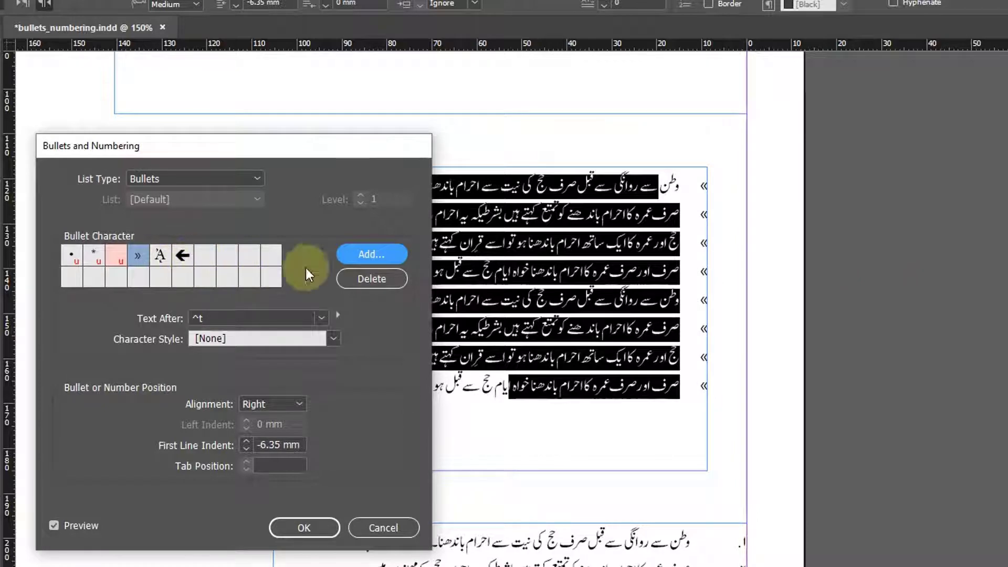
# Apply the Wingdings left arrow as the list's bullet, accept the settings, and place the text cursor at the first paragraph's start.
pyautogui.click(185, 257)
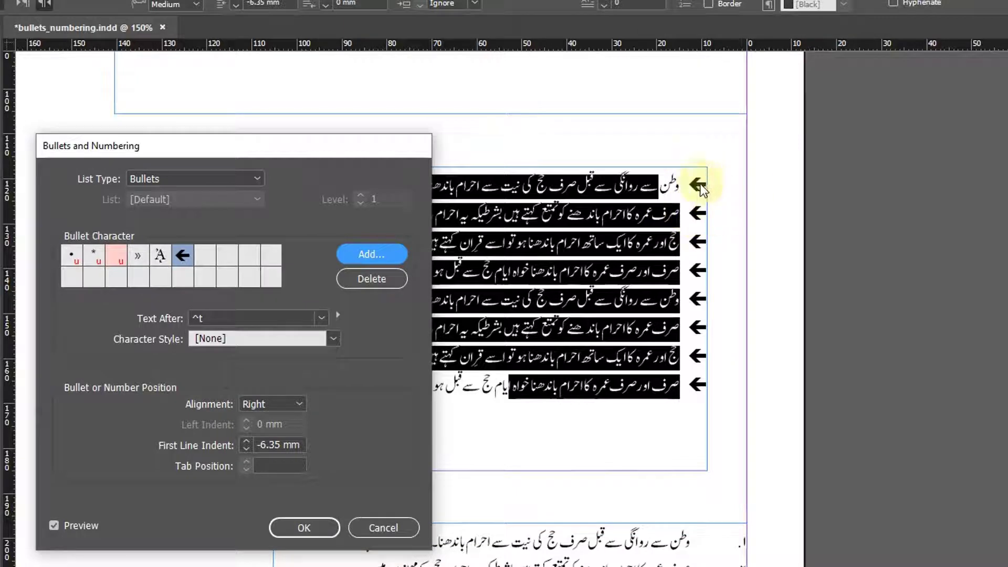
pyautogui.click(317, 530)
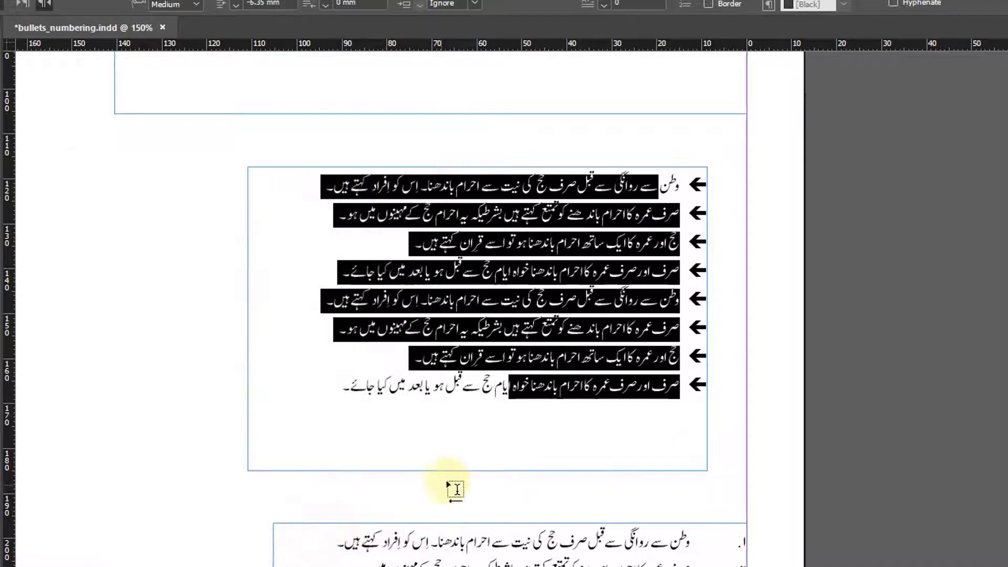
pyautogui.click(568, 370)
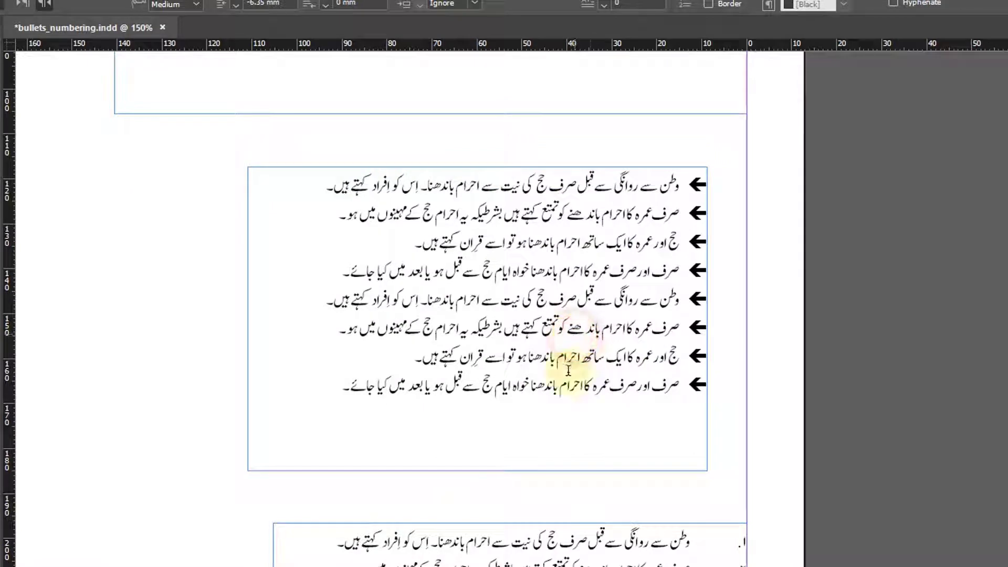
pyautogui.click(704, 185)
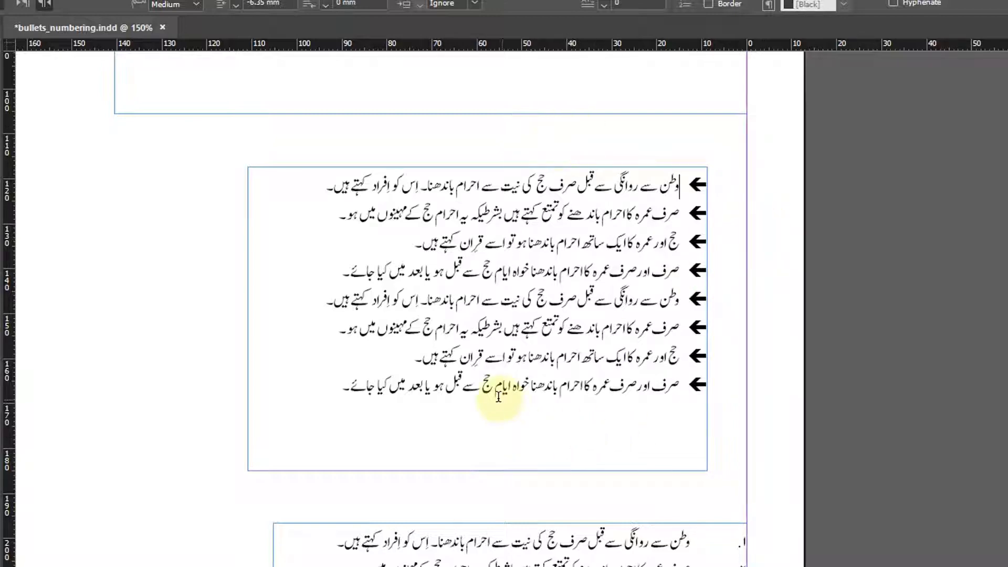
# Select all eight arrow-bulleted paragraphs and start a new character style named "bullets" from their Bullets and Numbering options.
pyautogui.moveTo(499, 392); pyautogui.dragTo(613, 185)
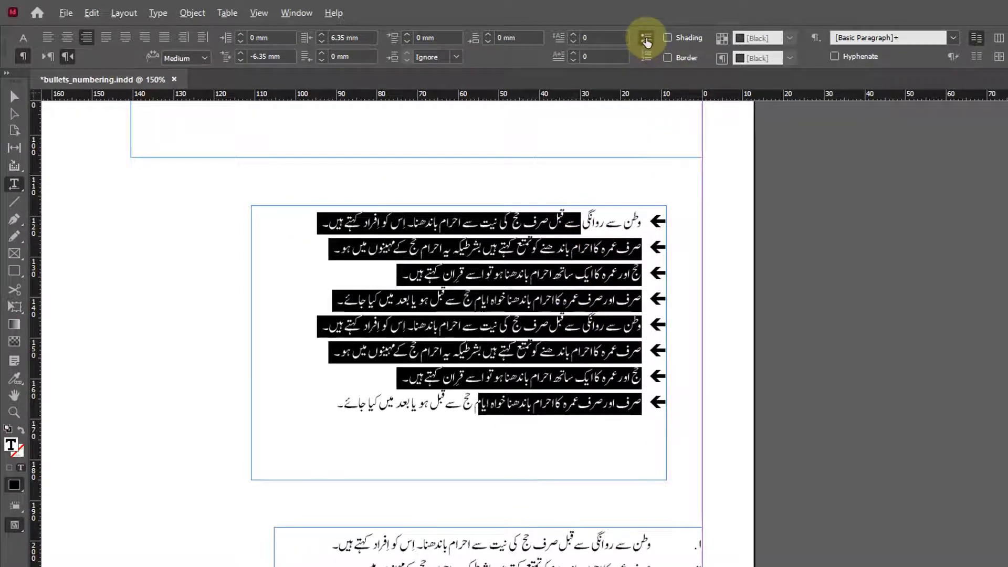
pyautogui.keyDown('alt'); pyautogui.click(646, 50); pyautogui.keyUp('alt')
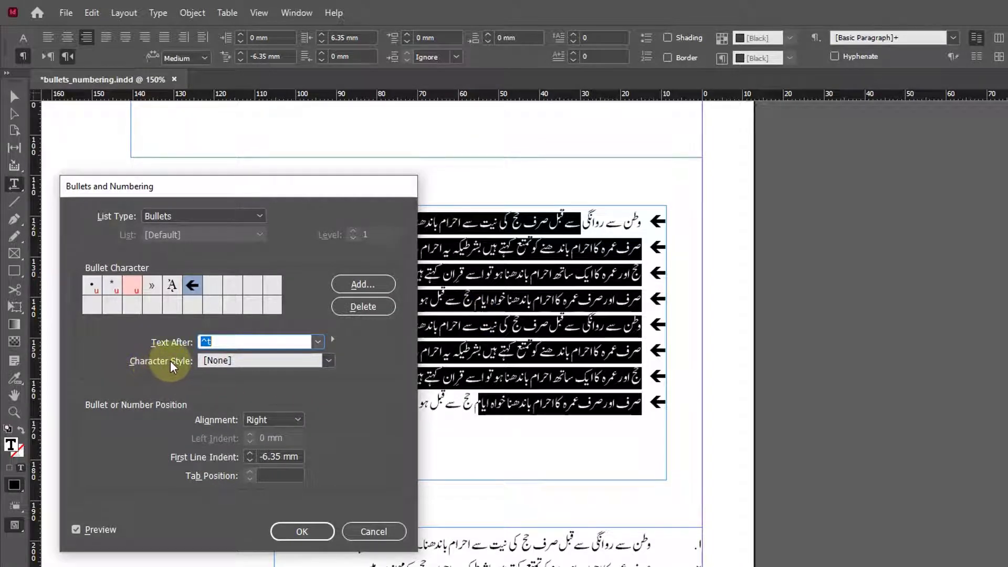
pyautogui.click(235, 361)
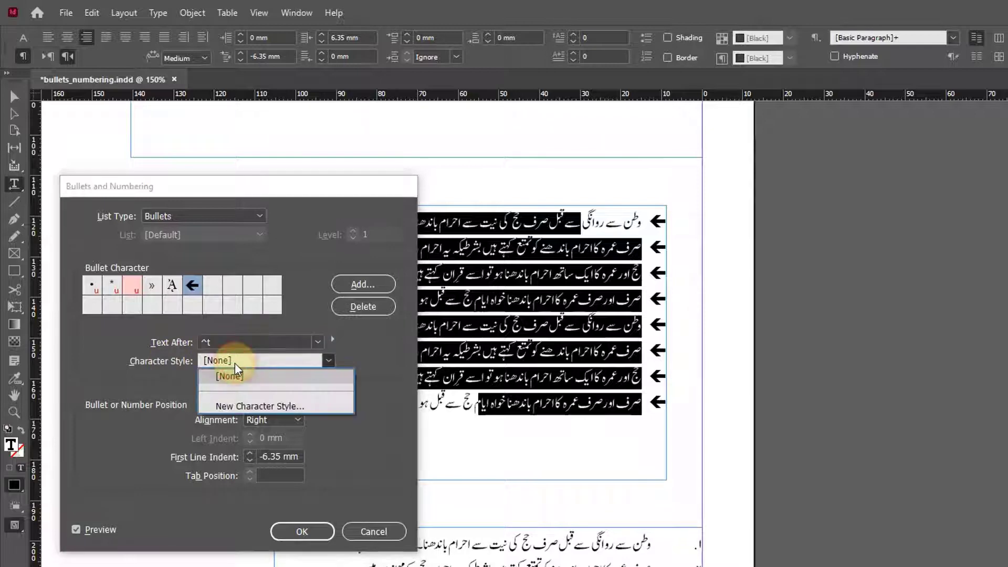
pyautogui.click(263, 406)
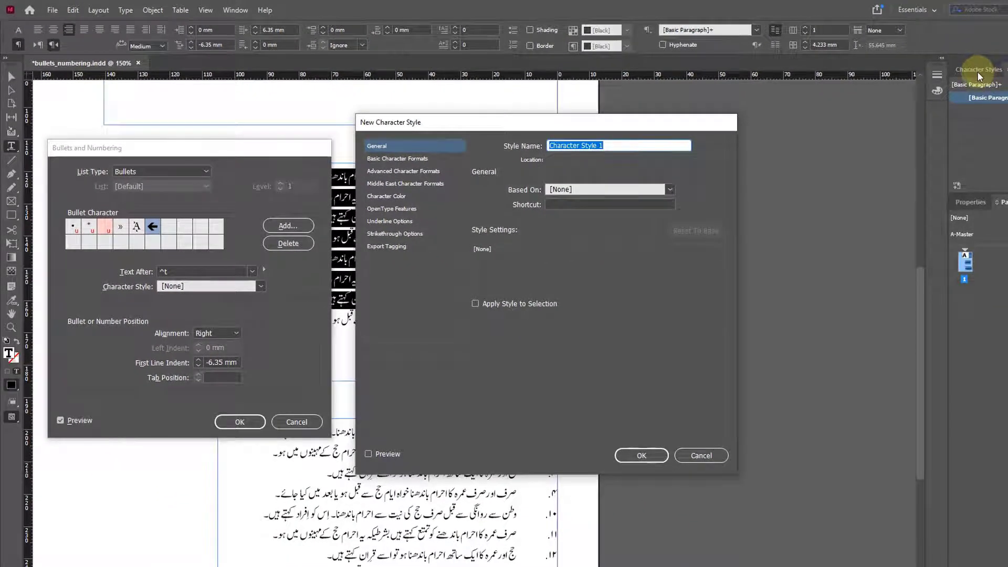
pyautogui.write('bullets')
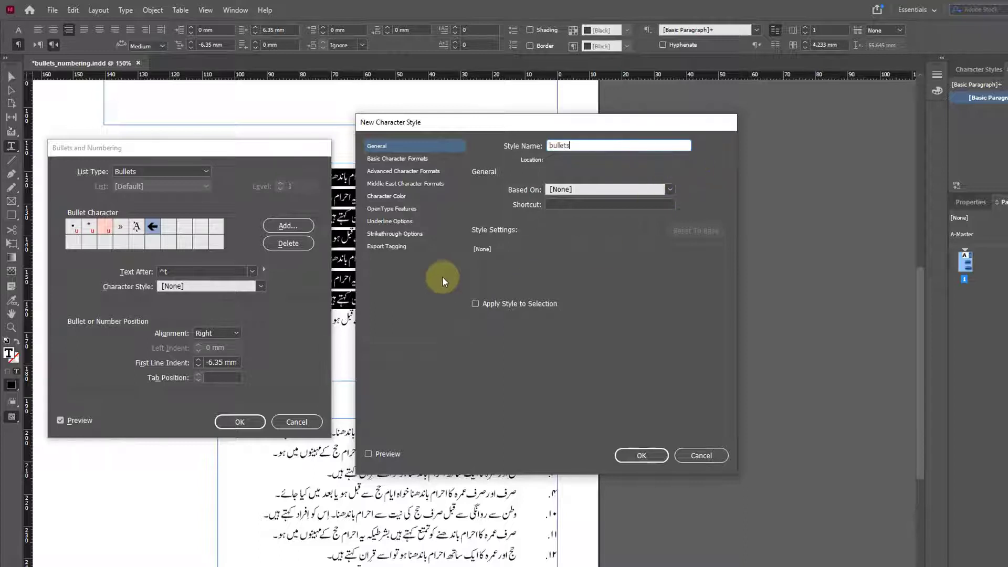
# Set the new character style's font size to 10 pt and shift its dialog slightly.
pyautogui.click(403, 161)
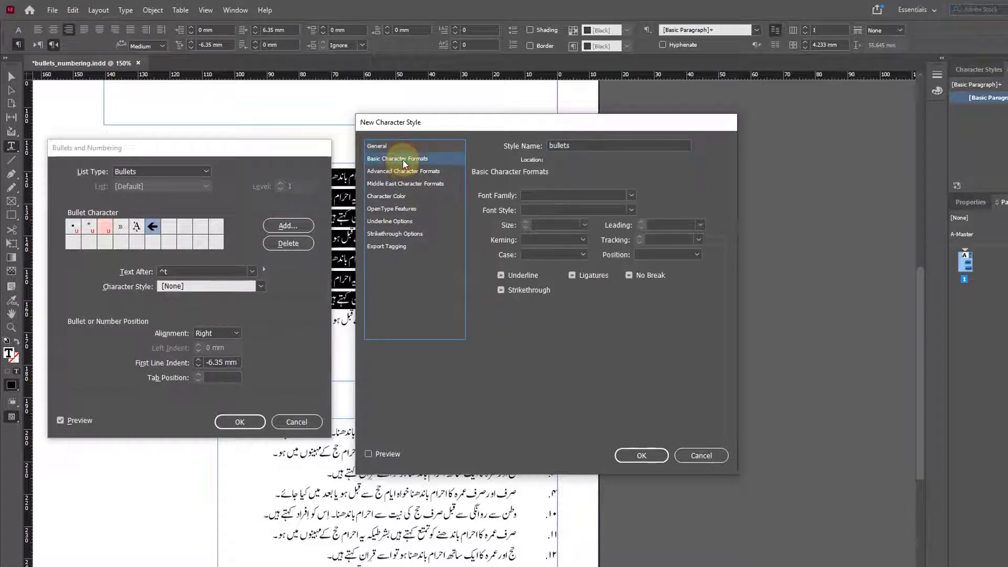
pyautogui.click(584, 225)
pyautogui.click(569, 276)
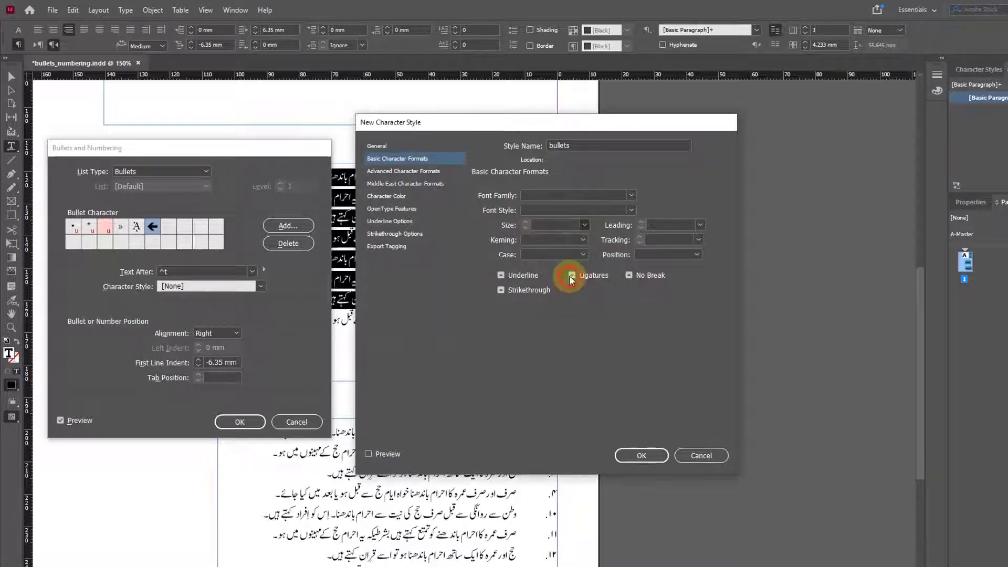
pyautogui.moveTo(515, 125)
pyautogui.mouseDown()
pyautogui.moveTo(458, 355)
pyautogui.moveTo(541, 129)
pyautogui.moveTo(519, 112)
pyautogui.mouseUp()
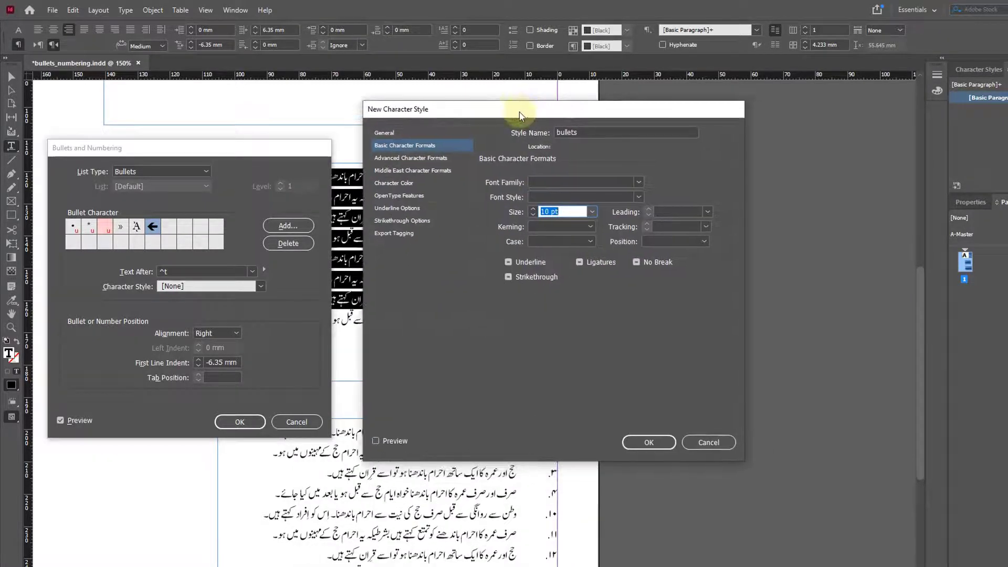
# Color the "bullets" character style magenta (C=0 M=100 Y=0 K=0), enable its preview, and save the style.
pyautogui.click(399, 184)
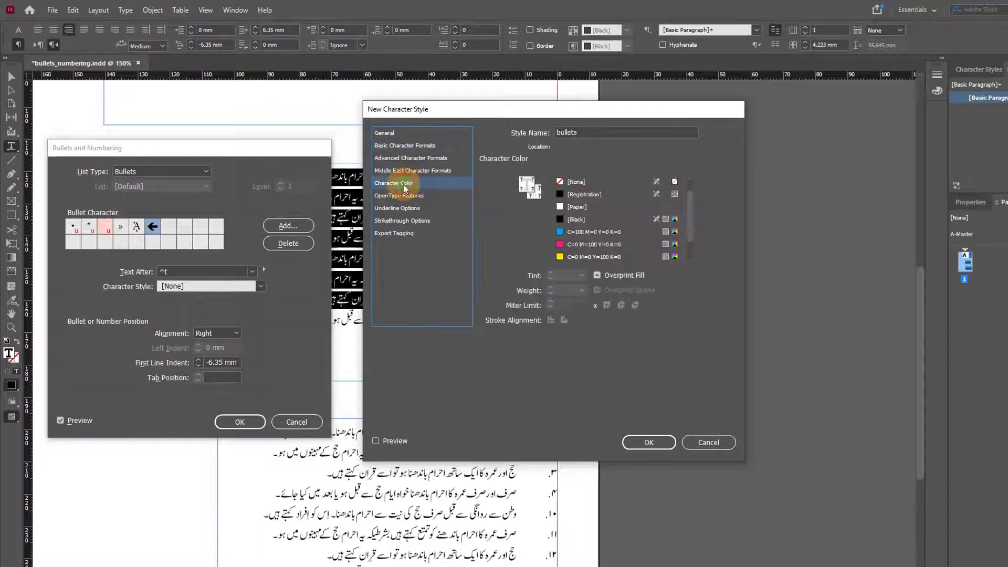
pyautogui.click(563, 244)
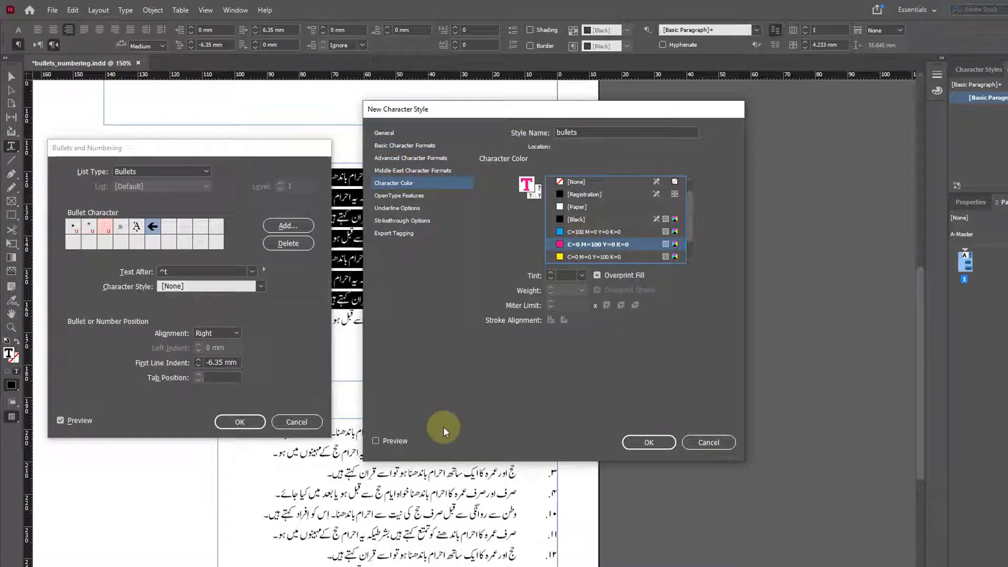
pyautogui.click(382, 440)
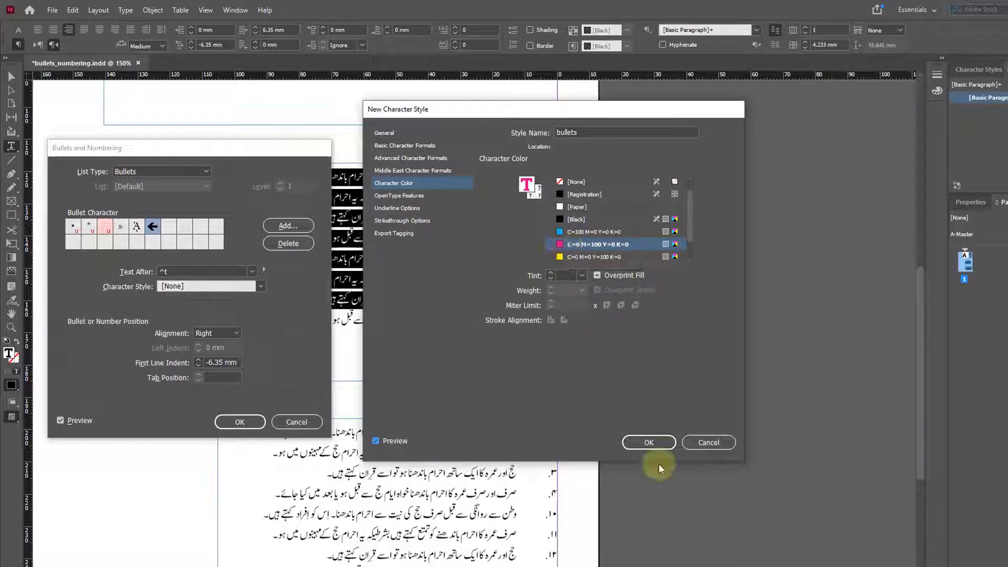
pyautogui.click(650, 443)
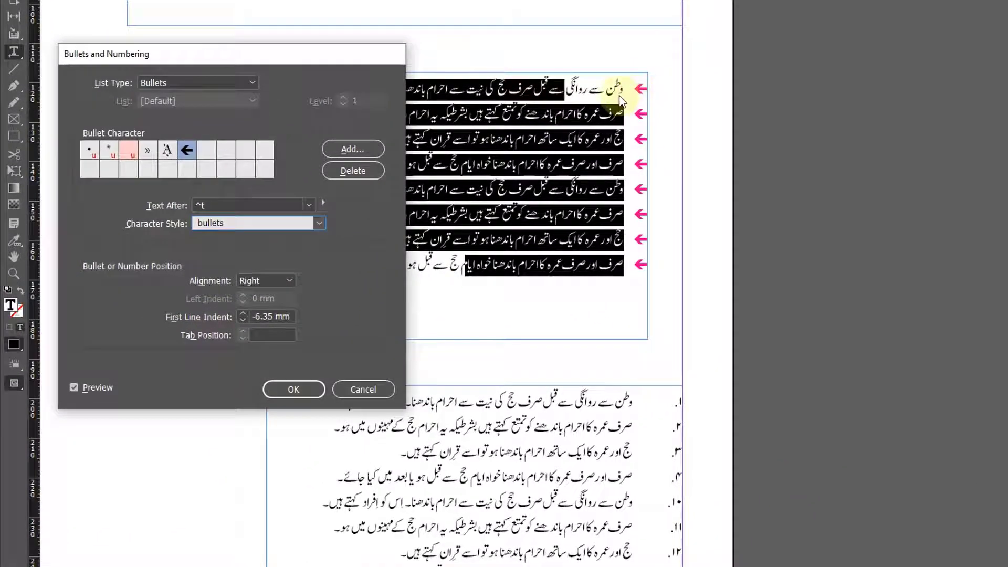
# Set the first line indent of the selected bulleted paragraphs to -5 mm.
pyautogui.click(243, 314)
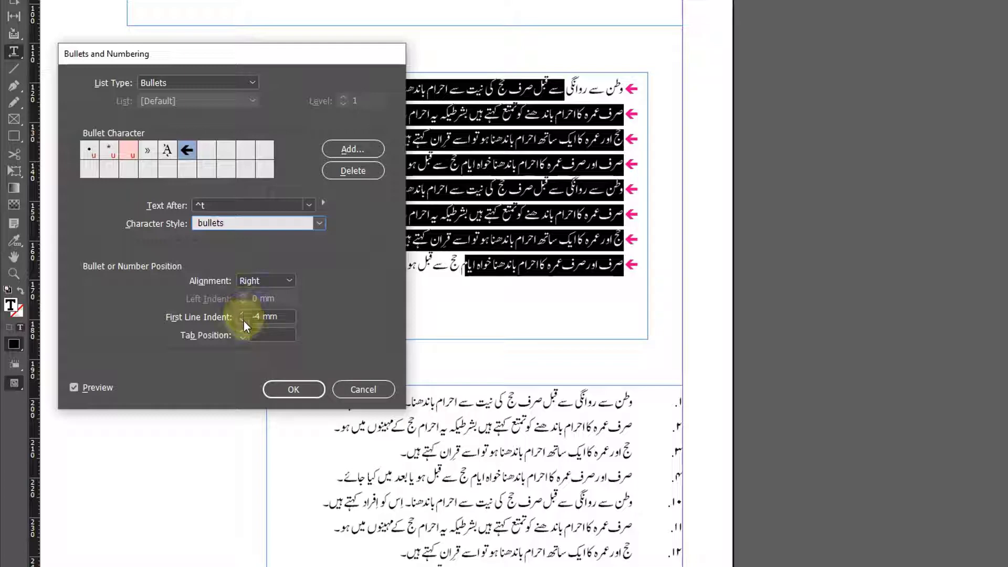
pyautogui.click(243, 319)
pyautogui.click(243, 320)
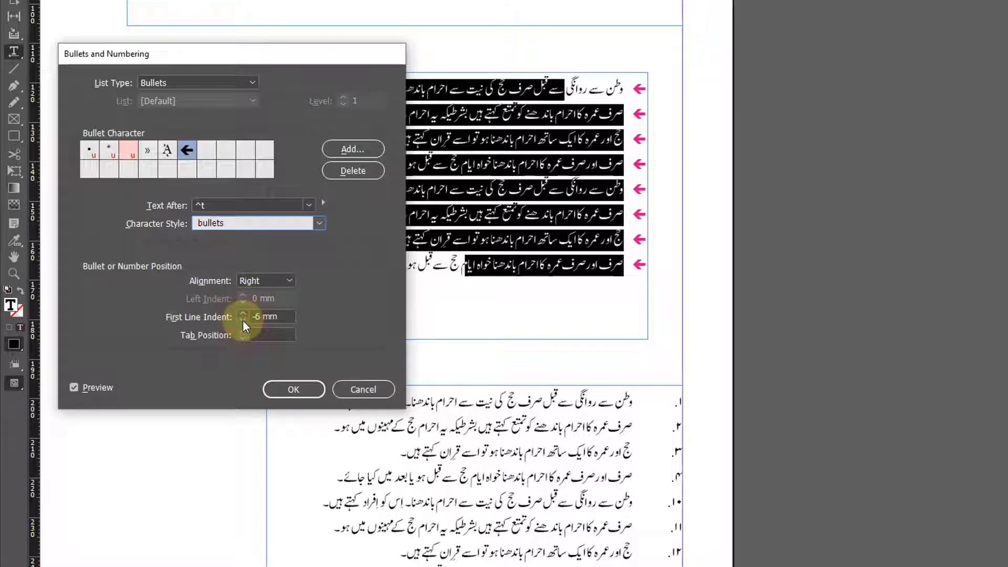
pyautogui.click(244, 313)
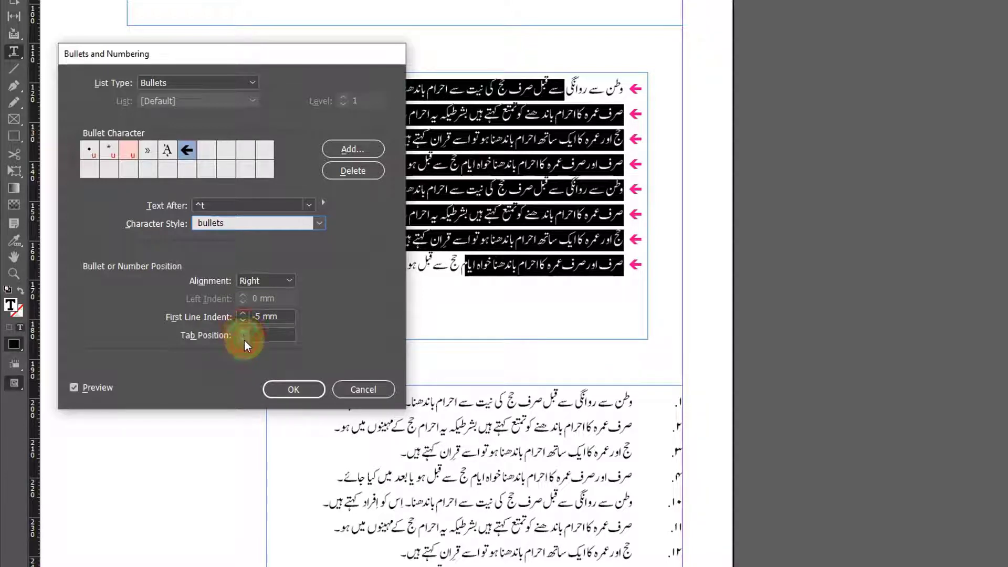
# Try to set the bullets' tab position to 455.
pyautogui.click(265, 335)
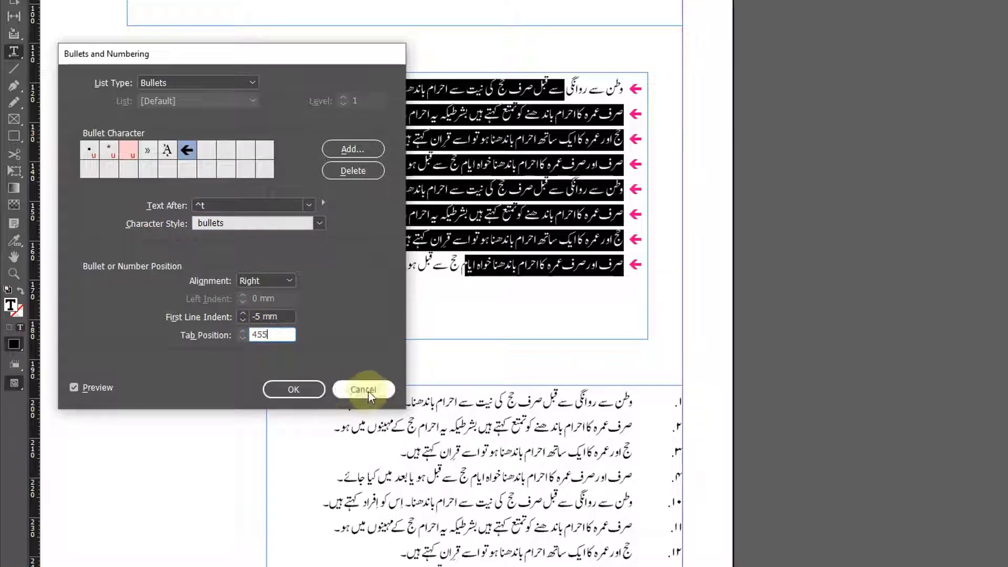
pyautogui.click(302, 390)
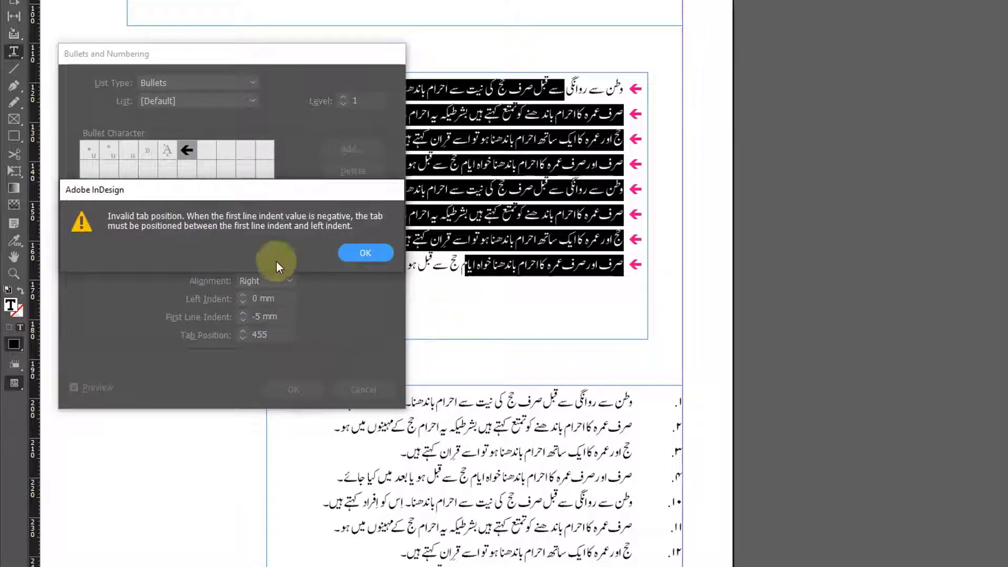
pyautogui.click(357, 259)
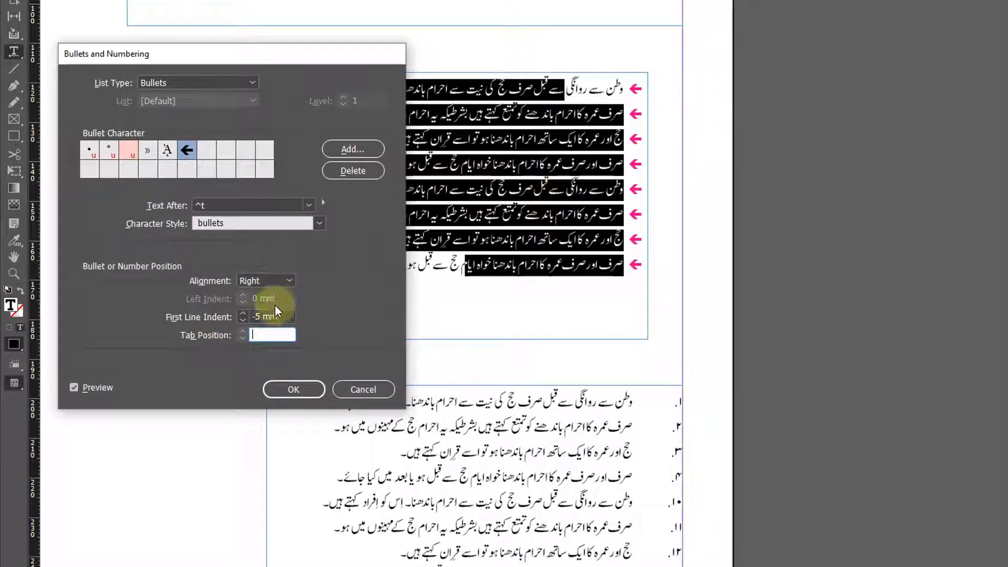
# Accept the bullet settings and use the Tabs ruler to give the list an 11.289 mm right indent and -11.289 mm first line indent.
pyautogui.click(293, 390)
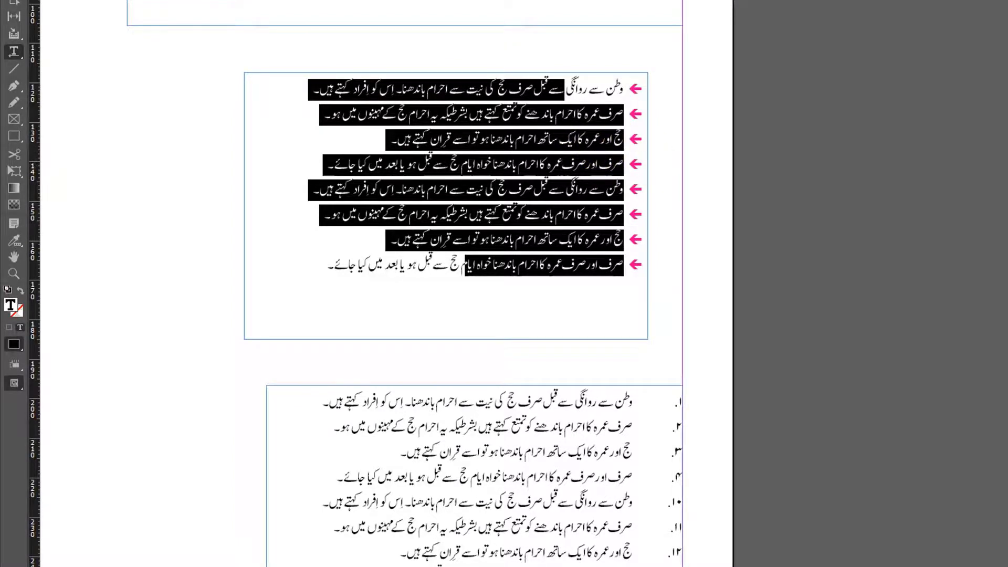
pyautogui.click(126, 10)
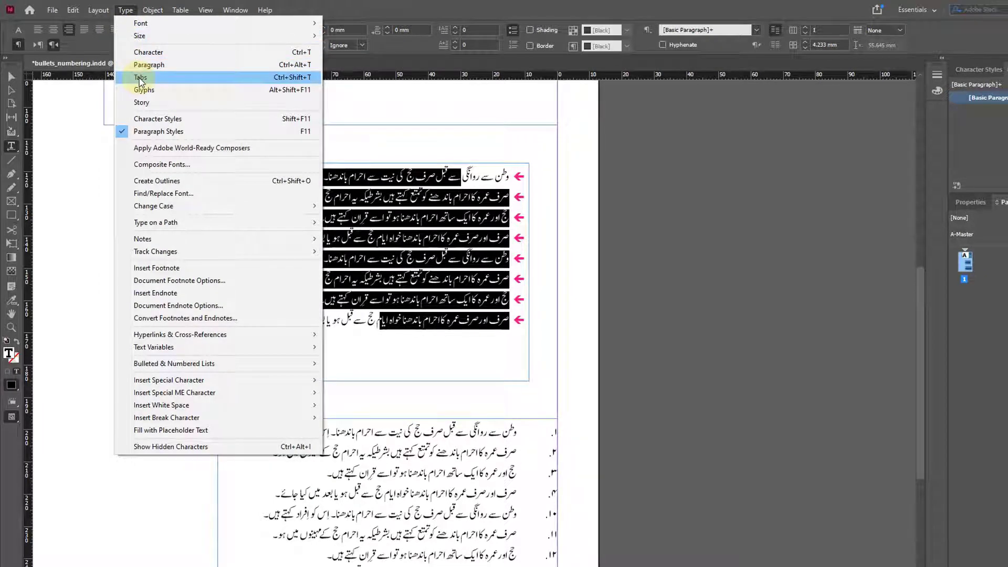
pyautogui.click(139, 77)
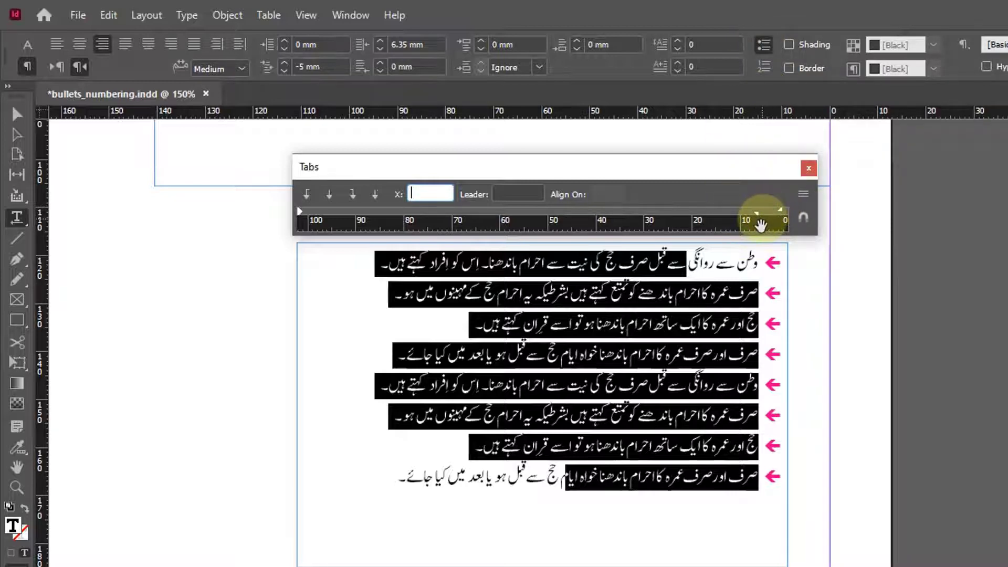
pyautogui.moveTo(759, 220); pyautogui.dragTo(794, 217)
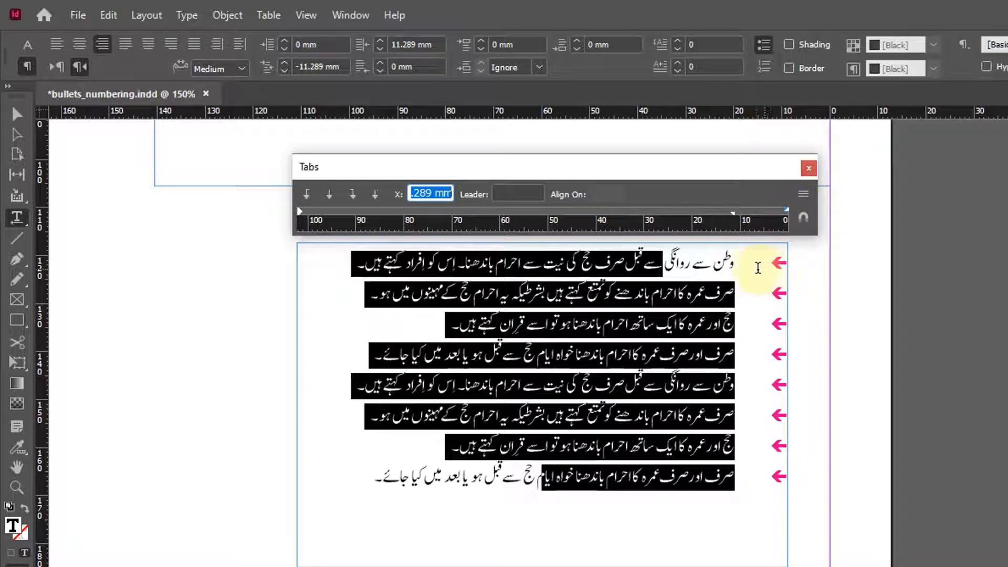
# Move only the text indent marker on the Tabs ruler to 6.703 mm, leaving the arrow bullets at the frame edge.
pyautogui.click(735, 216)
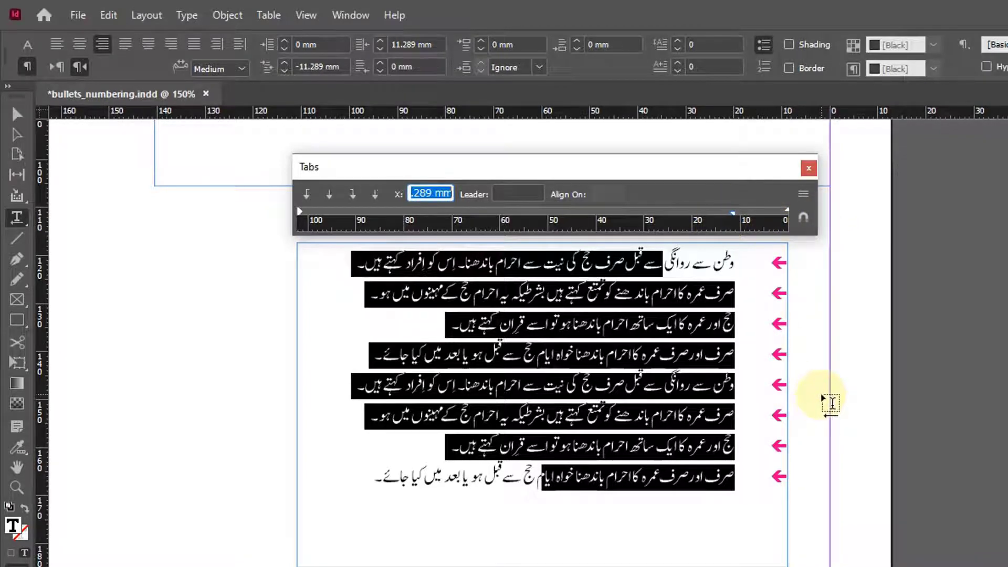
pyautogui.press('shift')
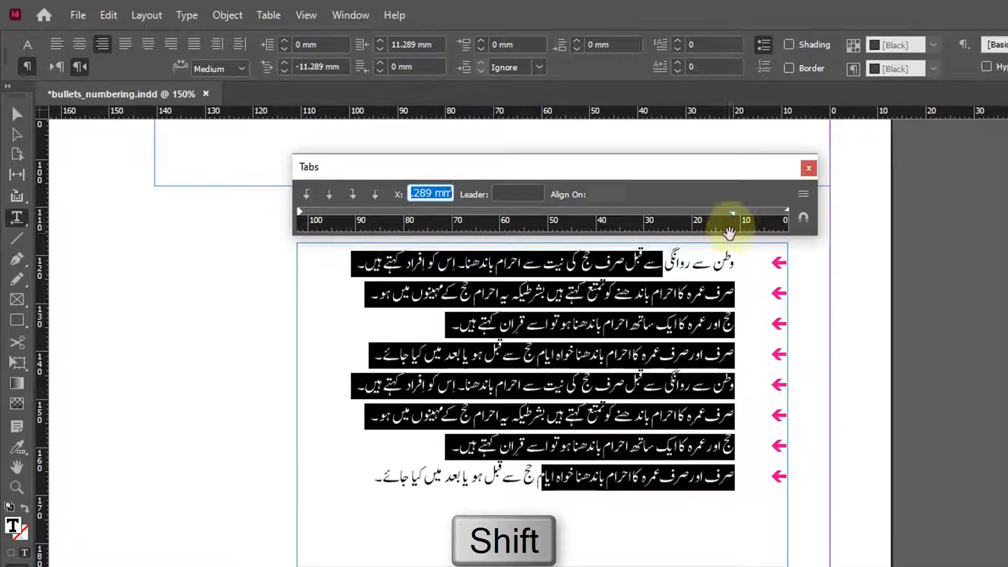
pyautogui.moveTo(737, 213); pyautogui.dragTo(751, 214)
pyautogui.moveTo(754, 221); pyautogui.dragTo(765, 220)
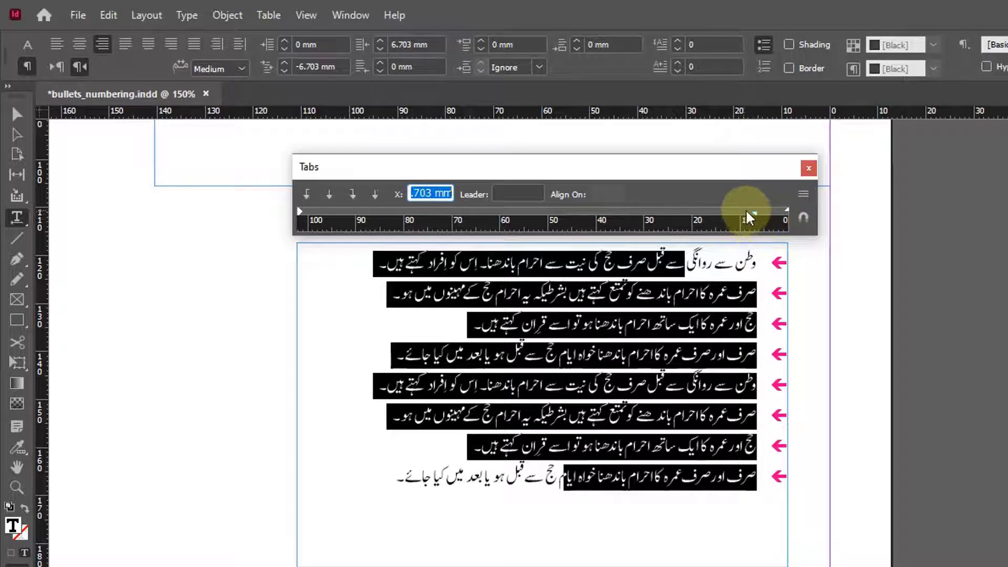
# Shift the bullets inward on the Tabs ruler, set the text indent to 9.878 mm with a -6.35 mm first line, and close the ruler.
pyautogui.moveTo(788, 215); pyautogui.dragTo(775, 215)
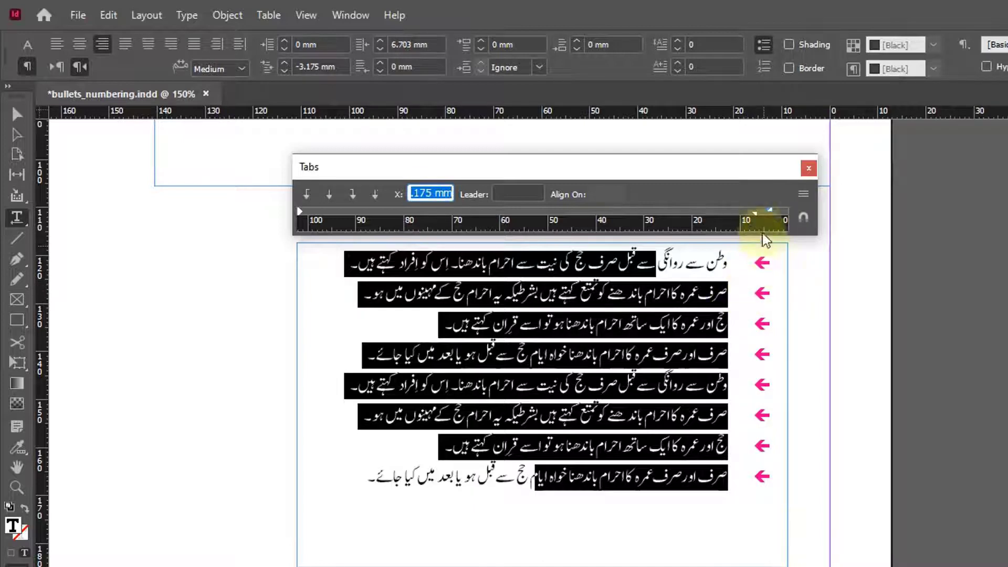
pyautogui.click(757, 213)
pyautogui.moveTo(758, 218); pyautogui.dragTo(741, 214)
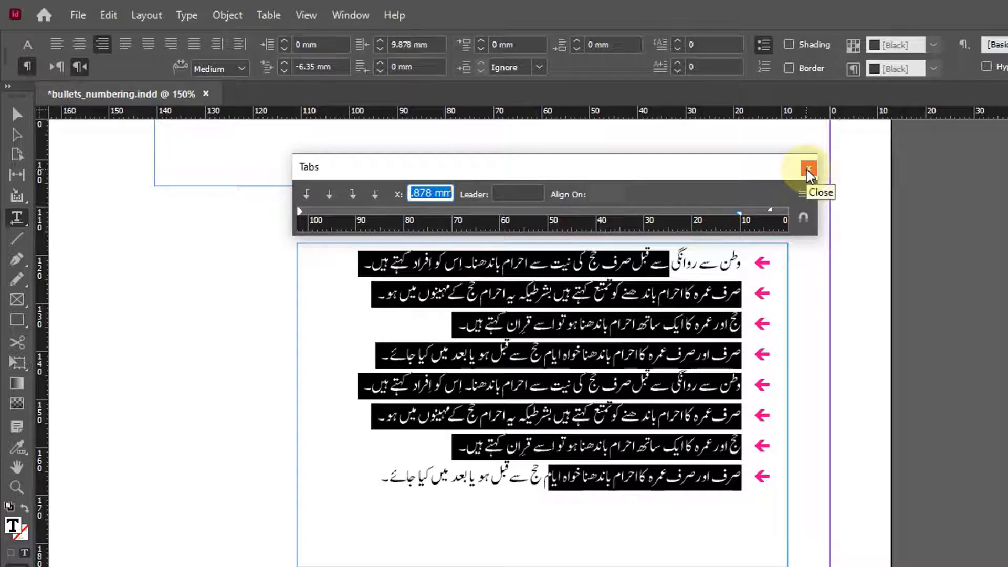
pyautogui.click(810, 169)
# Reselect the eight bulleted paragraphs and reset them to the plain [Basic Paragraph] style without overrides.
pyautogui.click(715, 356)
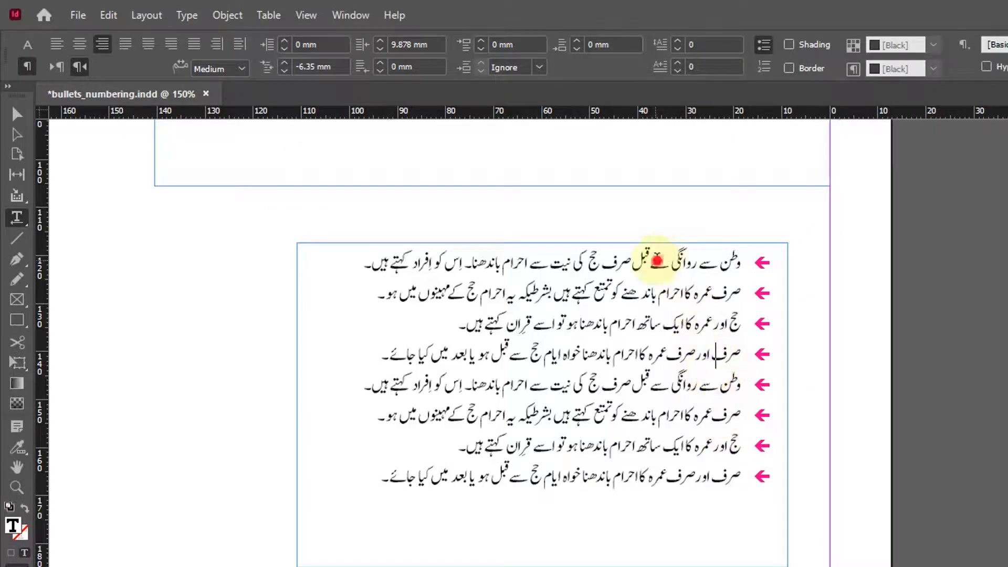
pyautogui.moveTo(657, 260); pyautogui.dragTo(674, 475)
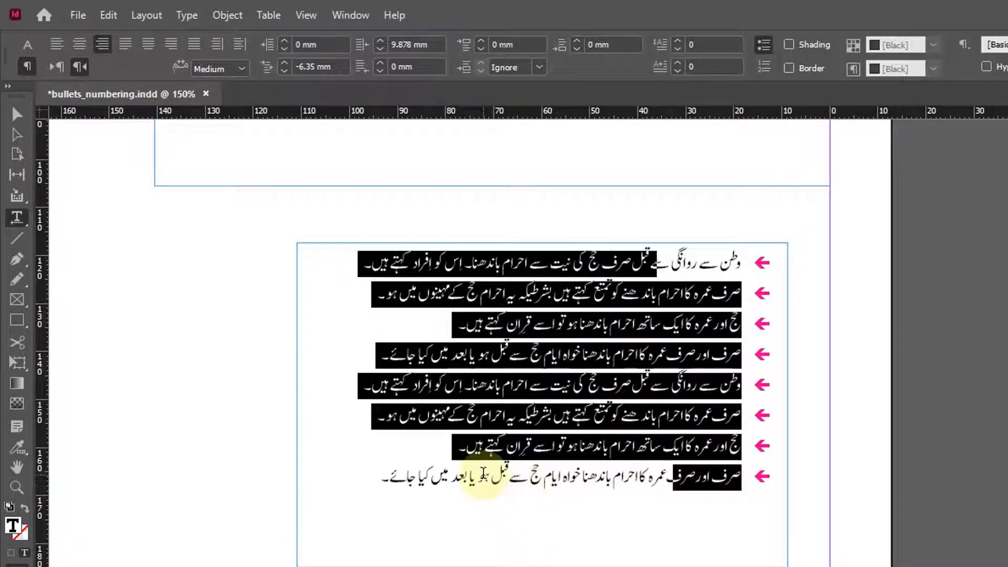
pyautogui.moveTo(483, 473); pyautogui.dragTo(715, 263)
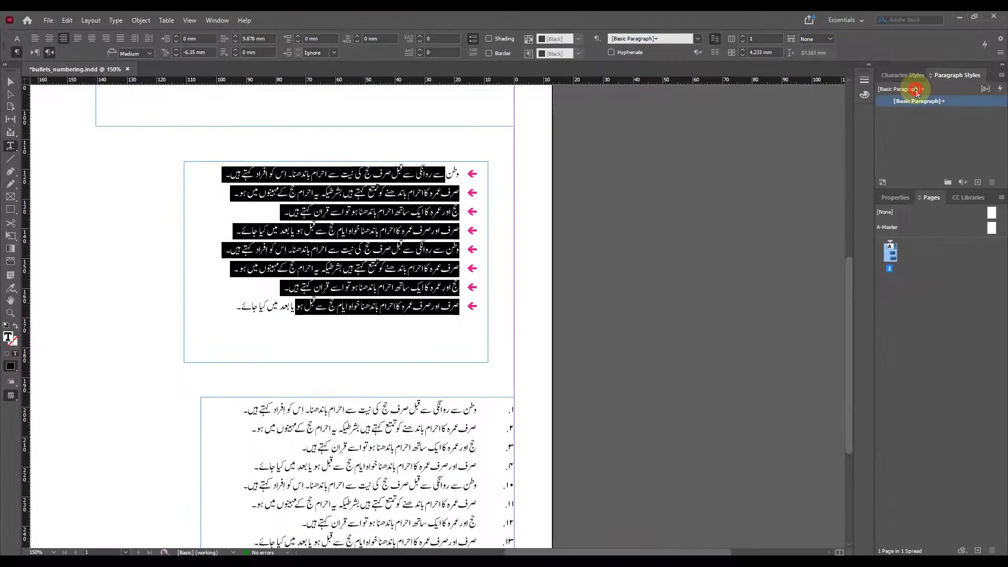
pyautogui.click(915, 101)
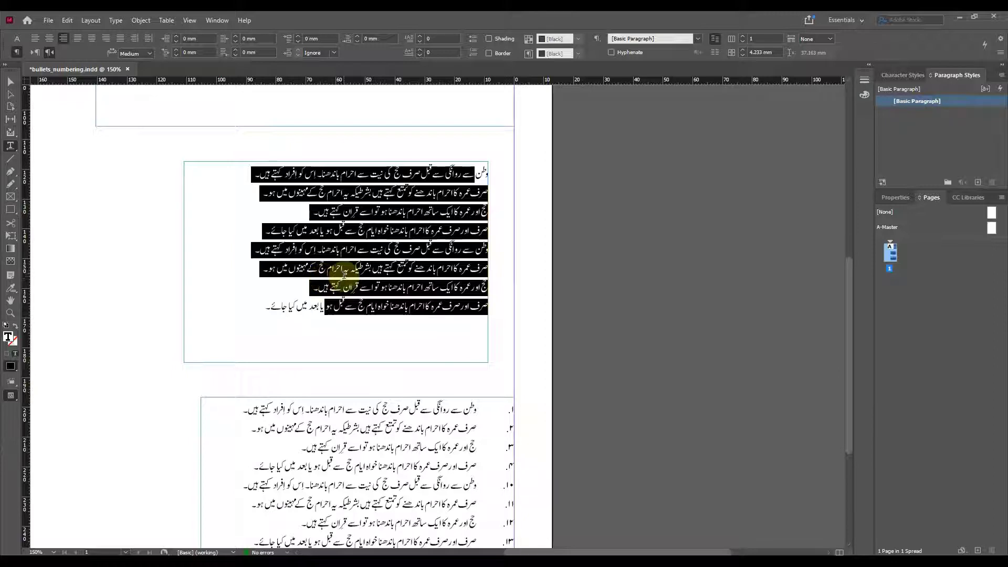
pyautogui.click(390, 254)
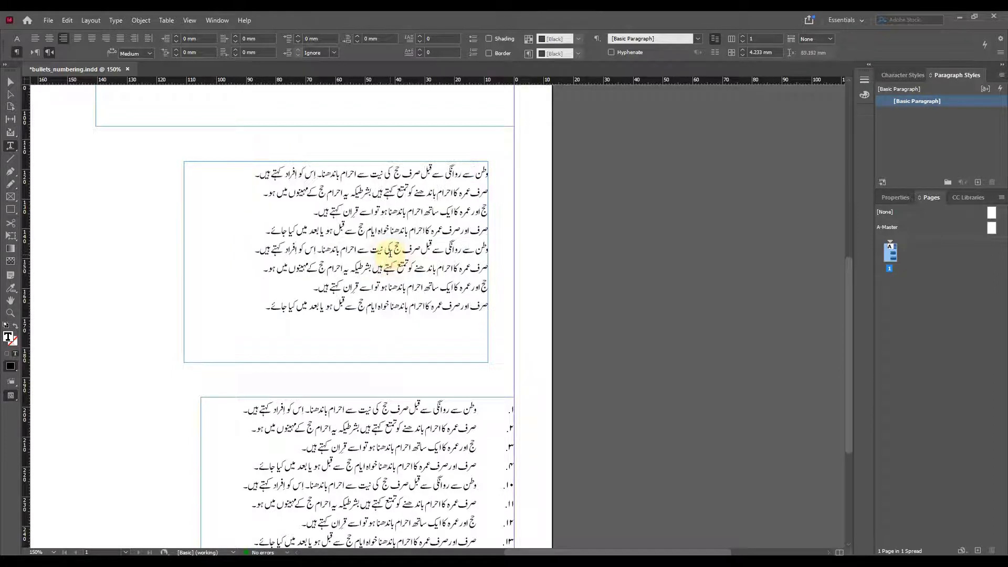
# Select all eight paragraphs in the middle frame and turn them into a numbered list.
pyautogui.scroll(10, 500, 279)
pyautogui.scroll(-10, 499, 277)
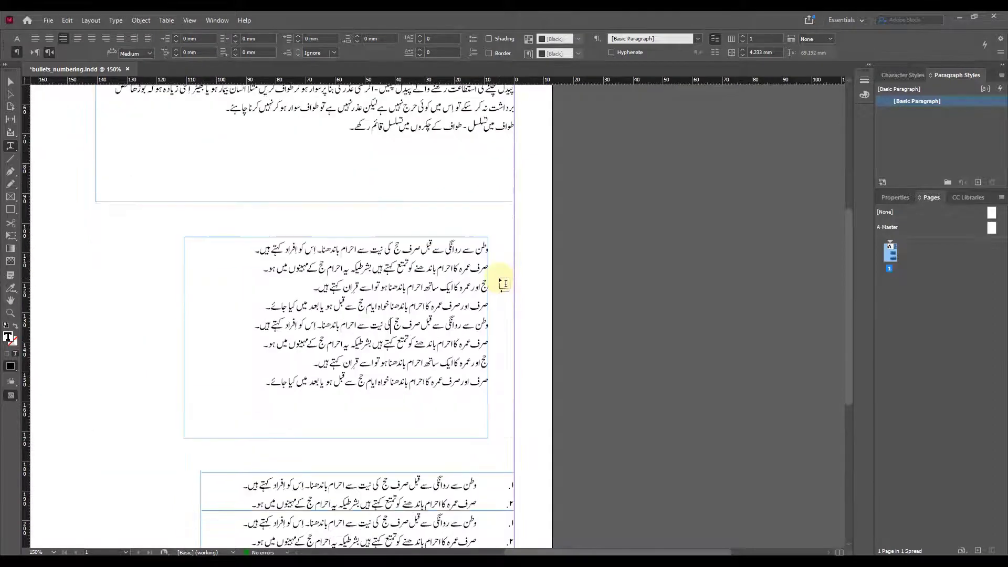
pyautogui.scroll(-4, 331, 325)
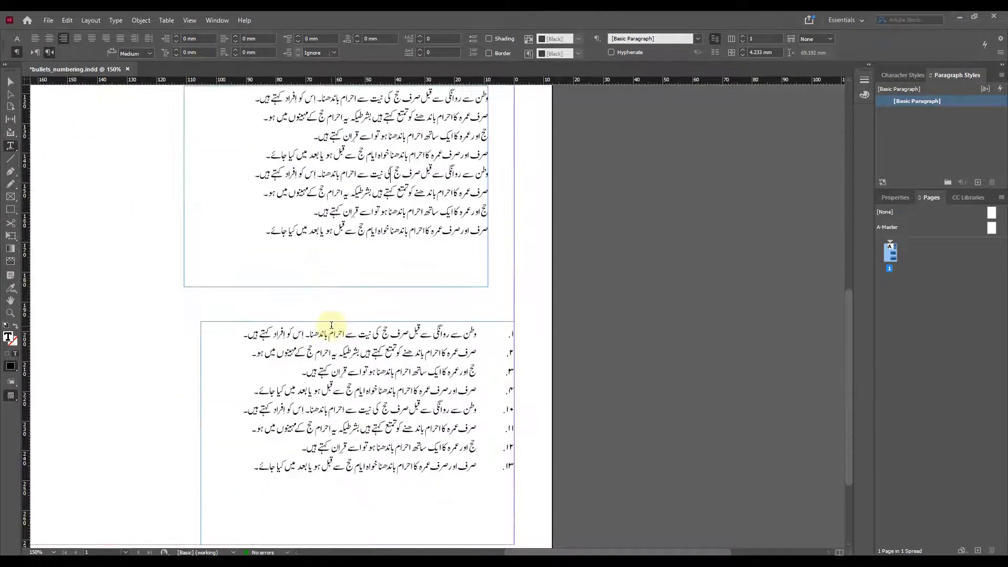
pyautogui.scroll(5, 331, 325)
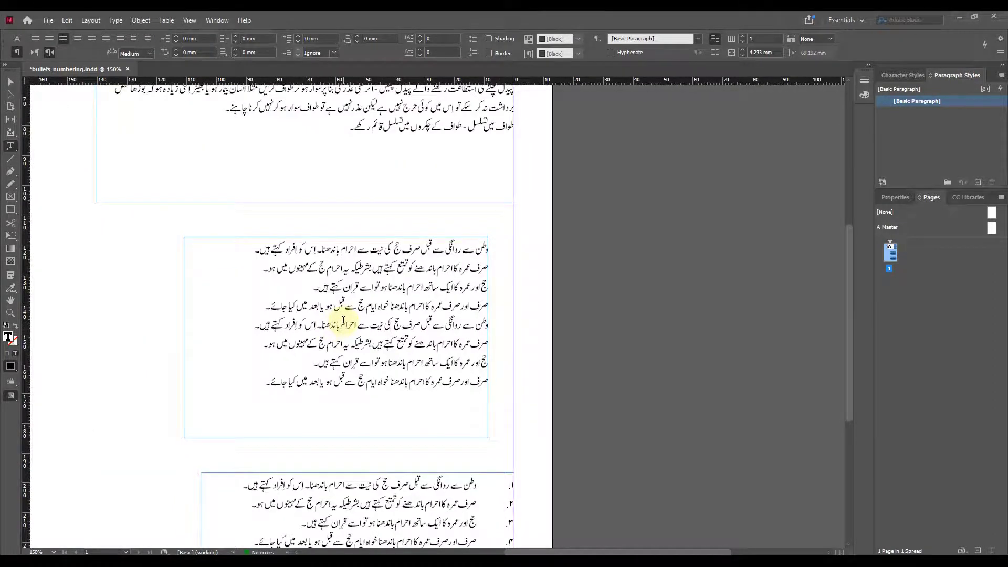
pyautogui.scroll(5, 343, 310)
pyautogui.scroll(-4, 349, 288)
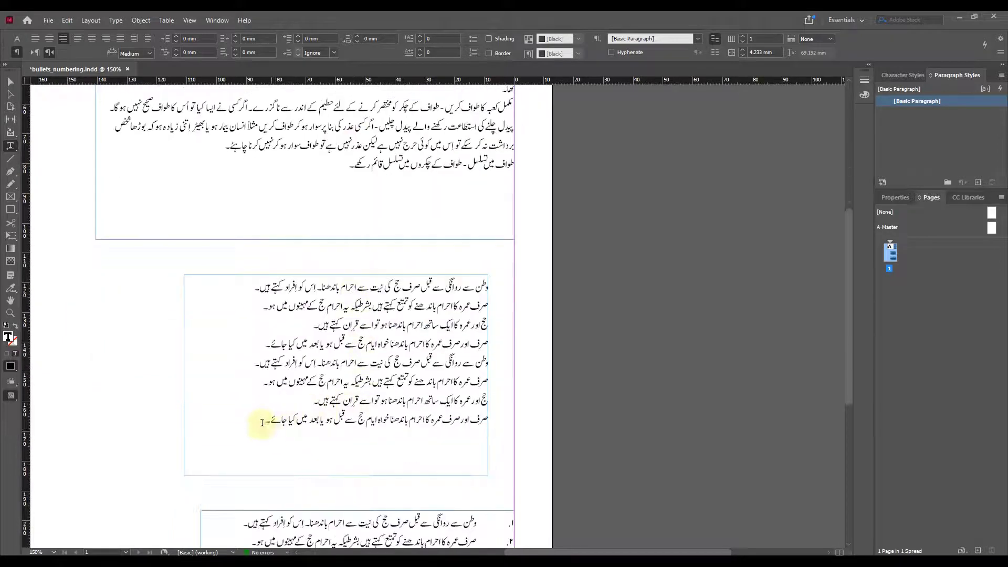
pyautogui.moveTo(259, 420); pyautogui.dragTo(497, 288)
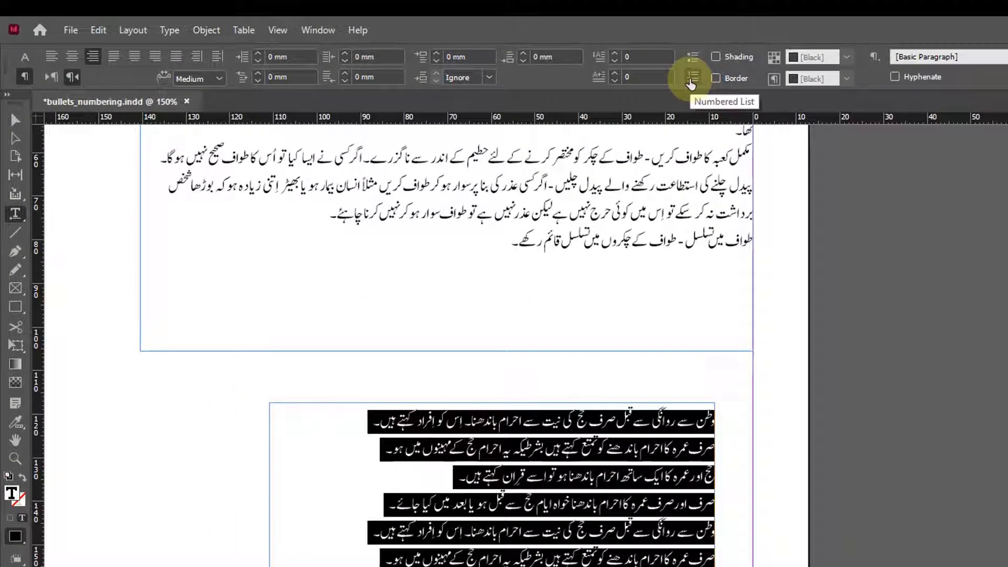
pyautogui.click(691, 79)
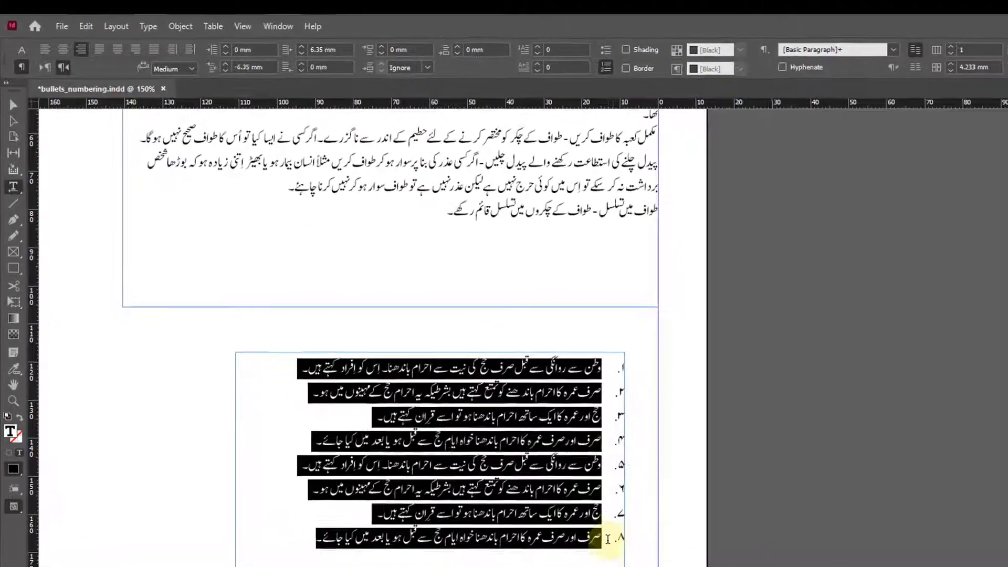
pyautogui.click(567, 499)
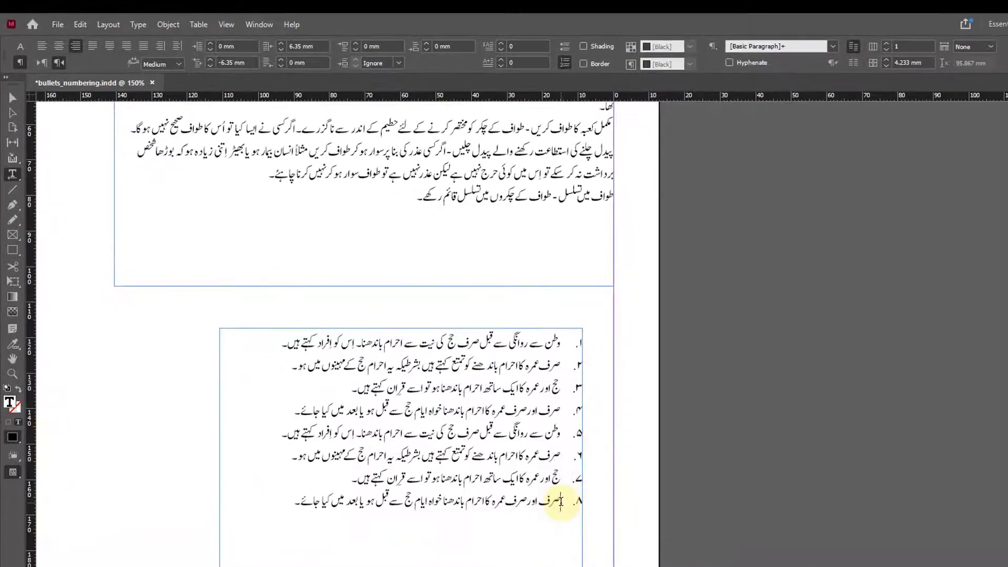
# Remove the numbering from the fourth and fifth paragraphs of the list in the middle frame.
pyautogui.click(308, 319)
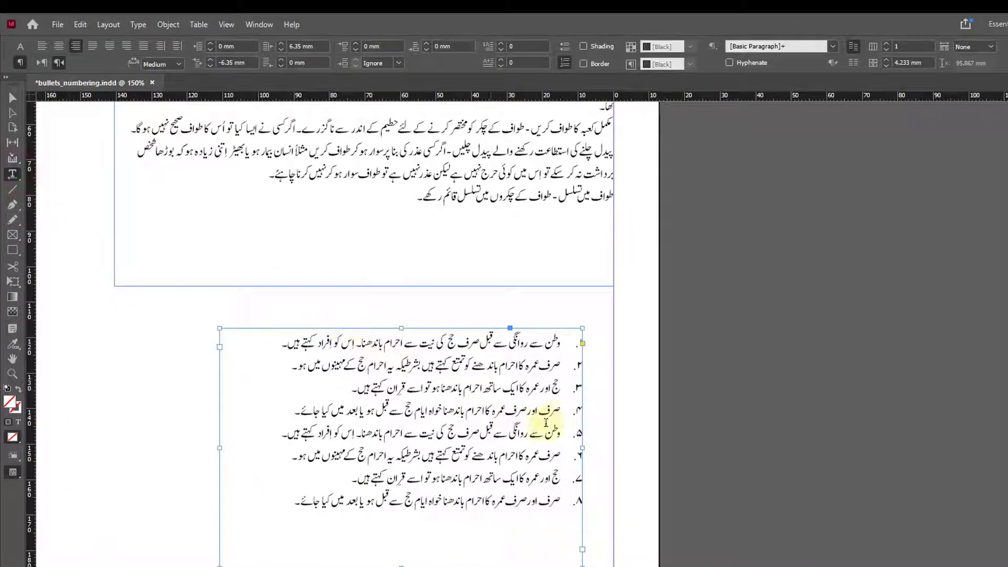
pyautogui.moveTo(559, 414); pyautogui.dragTo(266, 430)
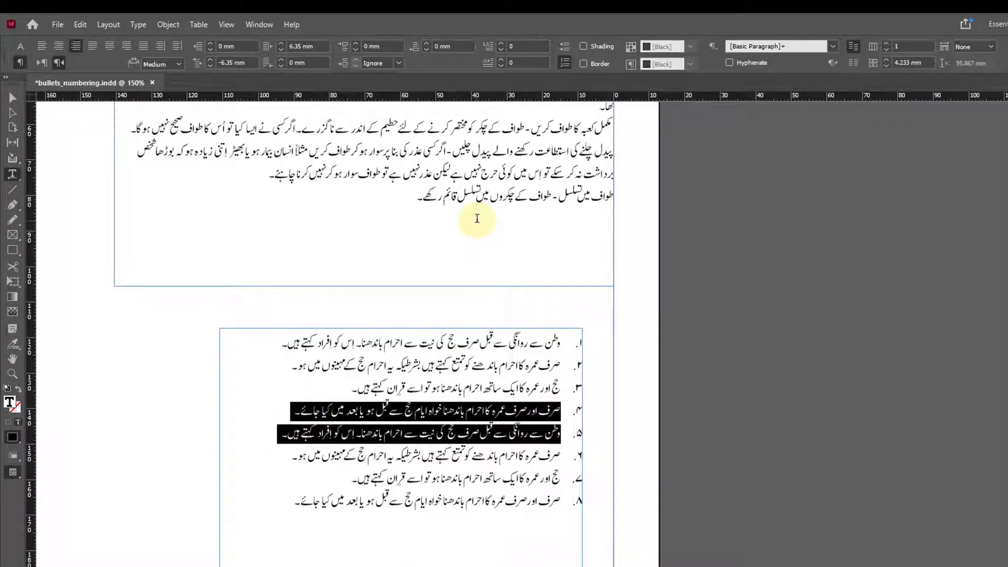
pyautogui.click(564, 64)
pyautogui.click(565, 411)
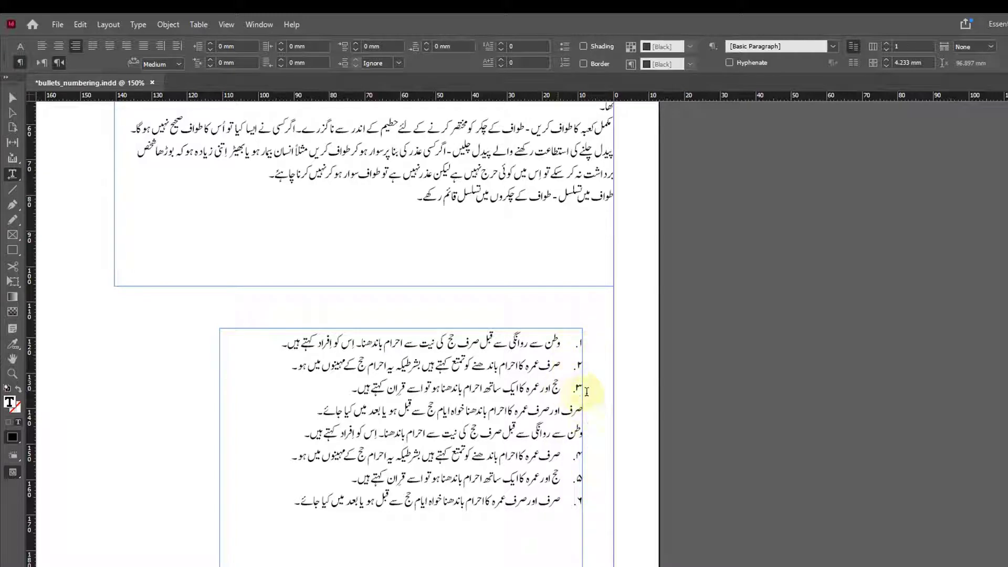
pyautogui.moveTo(582, 411); pyautogui.dragTo(402, 434)
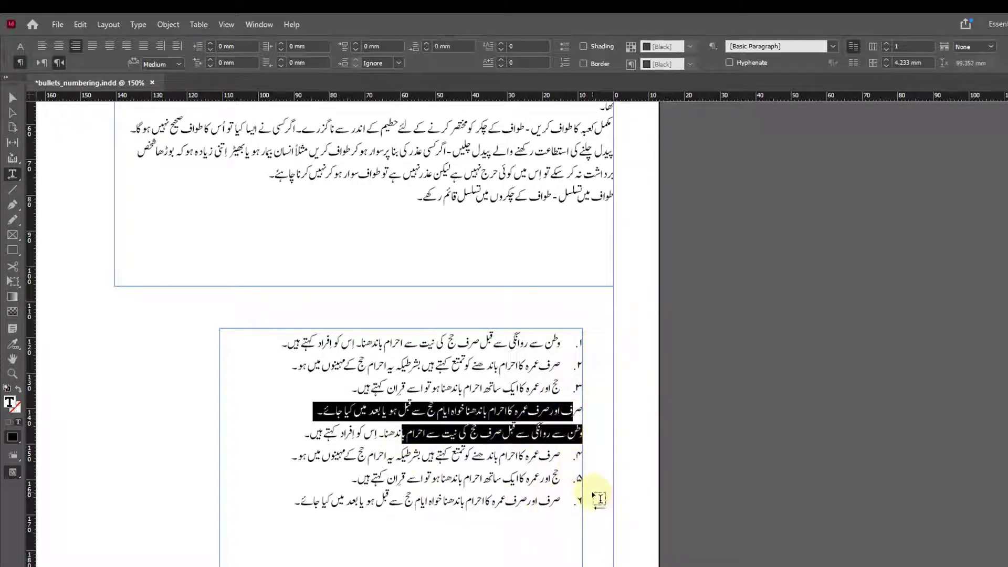
pyautogui.click(555, 387)
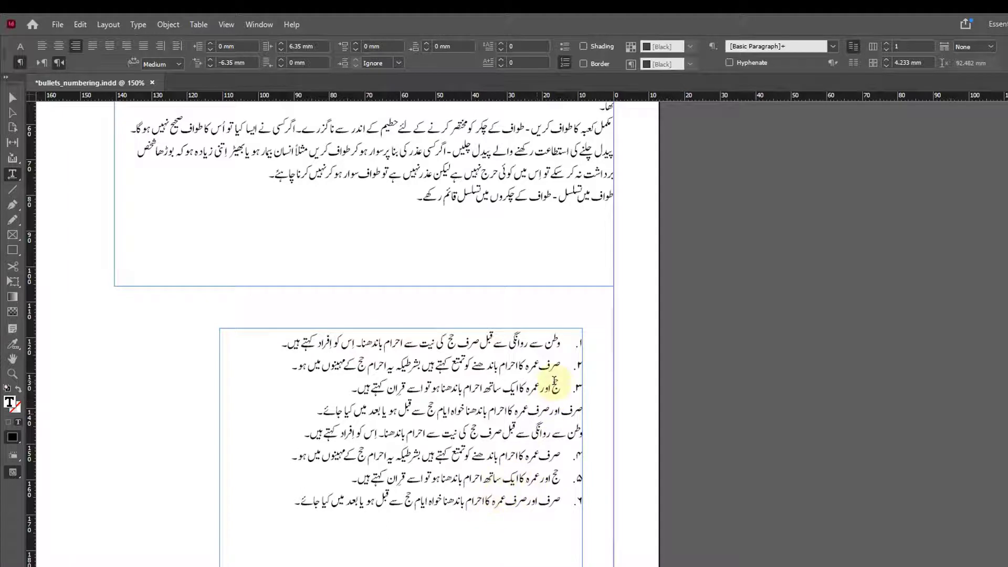
pyautogui.moveTo(558, 461); pyautogui.dragTo(570, 509)
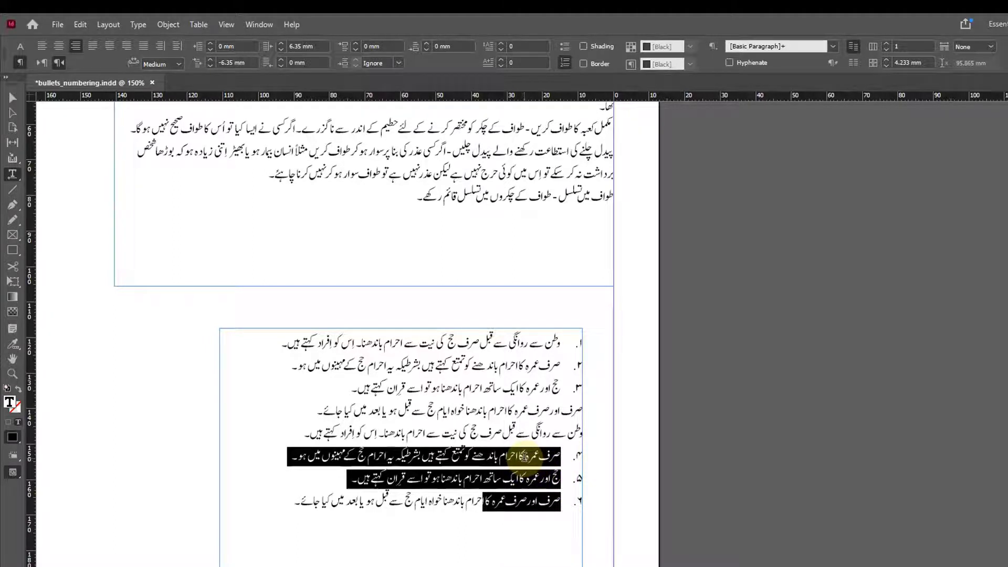
pyautogui.rightClick(523, 457)
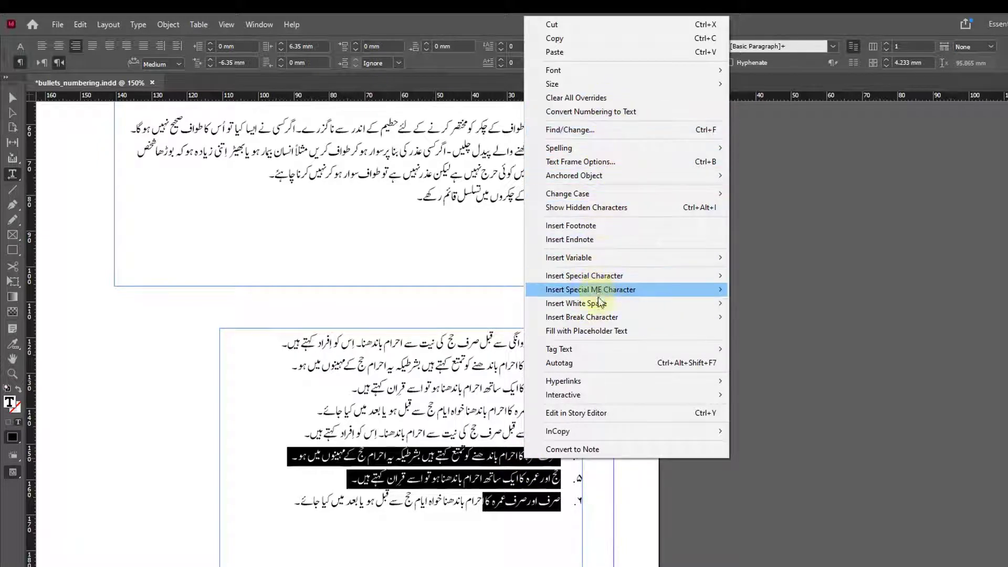
pyautogui.click(483, 464)
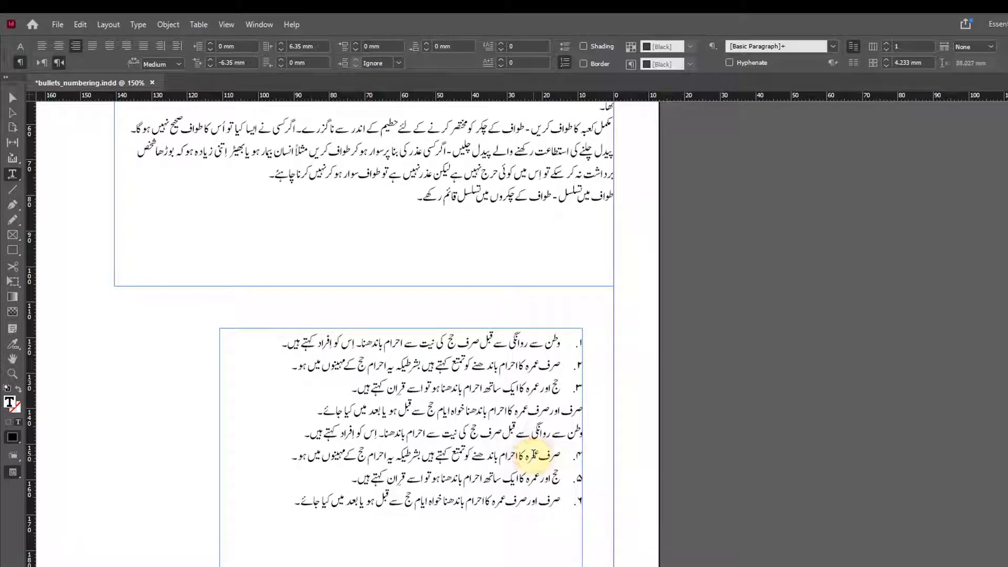
# Restart the numbering at the sixth paragraph of the middle frame, just below the two unnumbered paragraphs.
pyautogui.rightClick(517, 455)
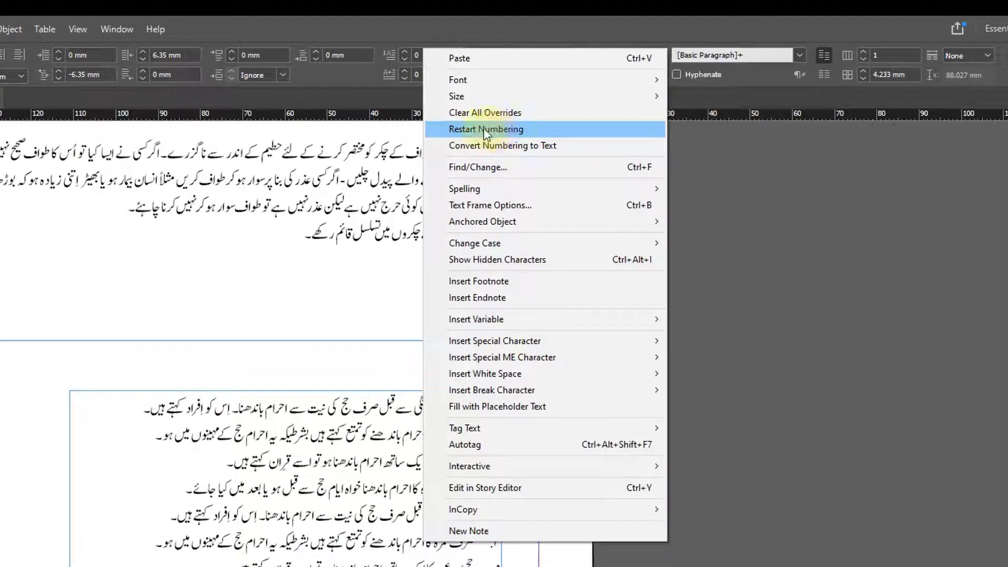
pyautogui.click(484, 132)
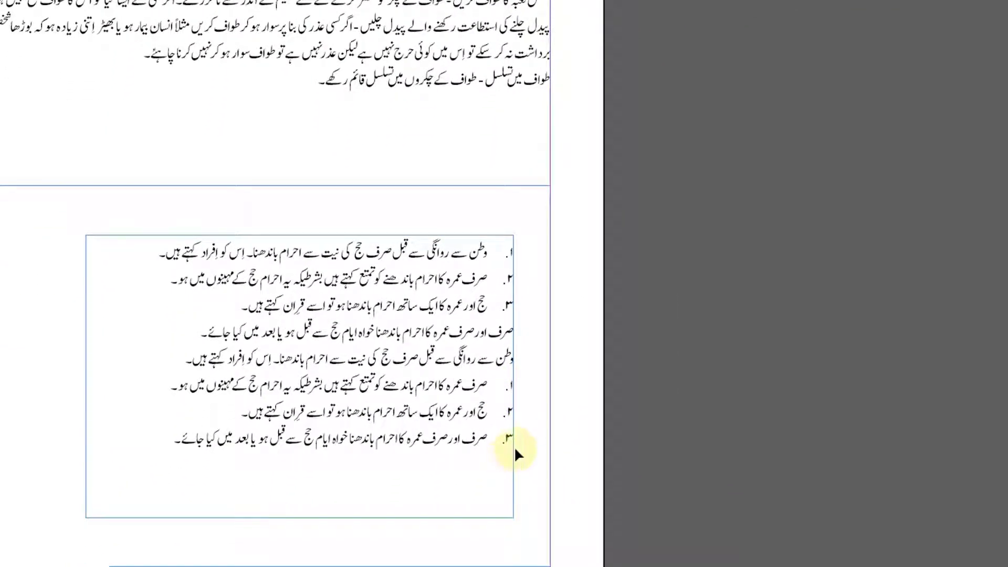
# Undo the numbering restart and the removal of numbers from the fourth and fifth paragraphs.
pyautogui.hotkey('ctrl', 'z')
pyautogui.hotkey('ctrl', 'z')
# Select the eight numbered paragraphs in the middle frame and open their Bullets and Numbering settings.
pyautogui.click(429, 253)
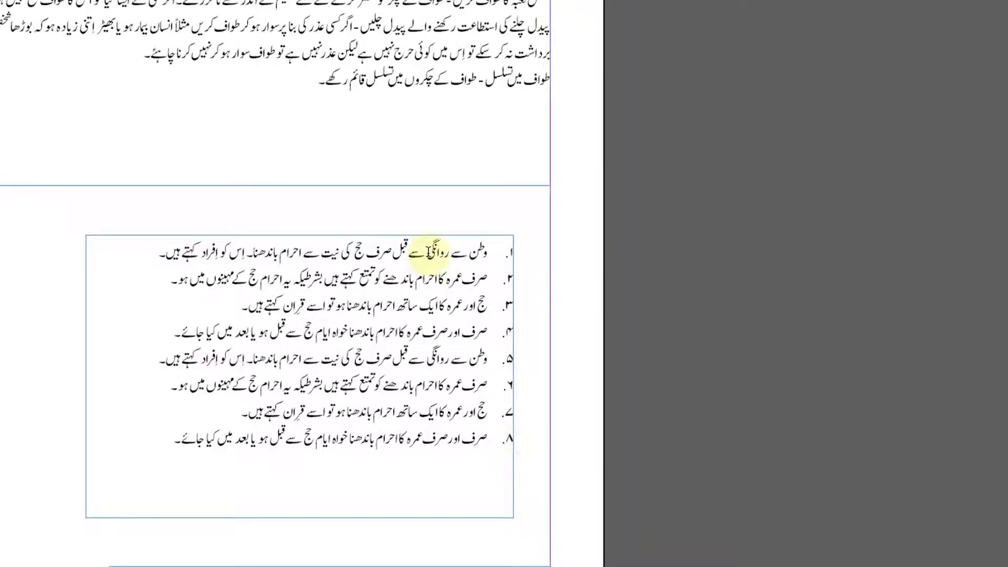
pyautogui.moveTo(429, 253); pyautogui.dragTo(308, 457)
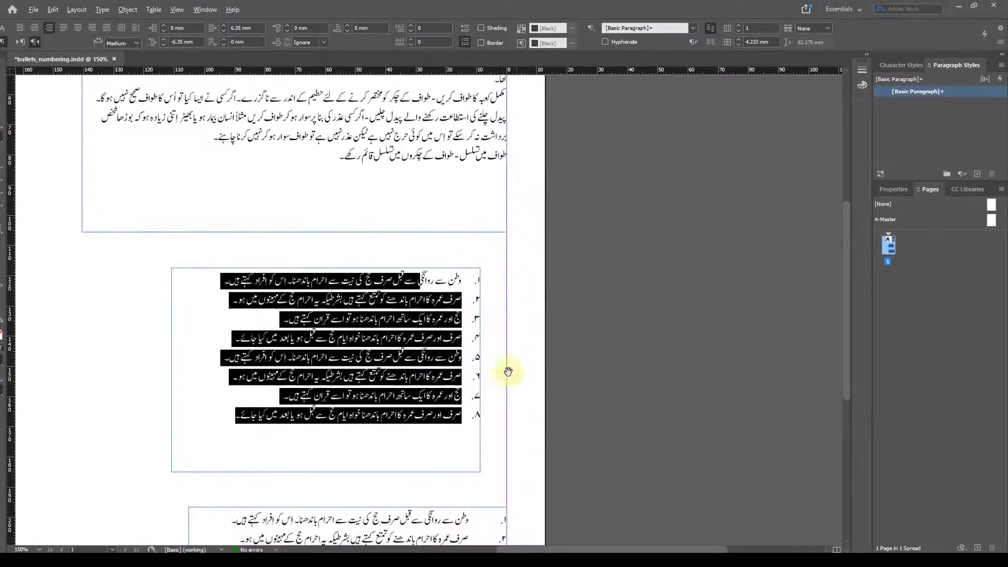
pyautogui.keyDown('alt'); pyautogui.click(465, 48); pyautogui.keyUp('alt')
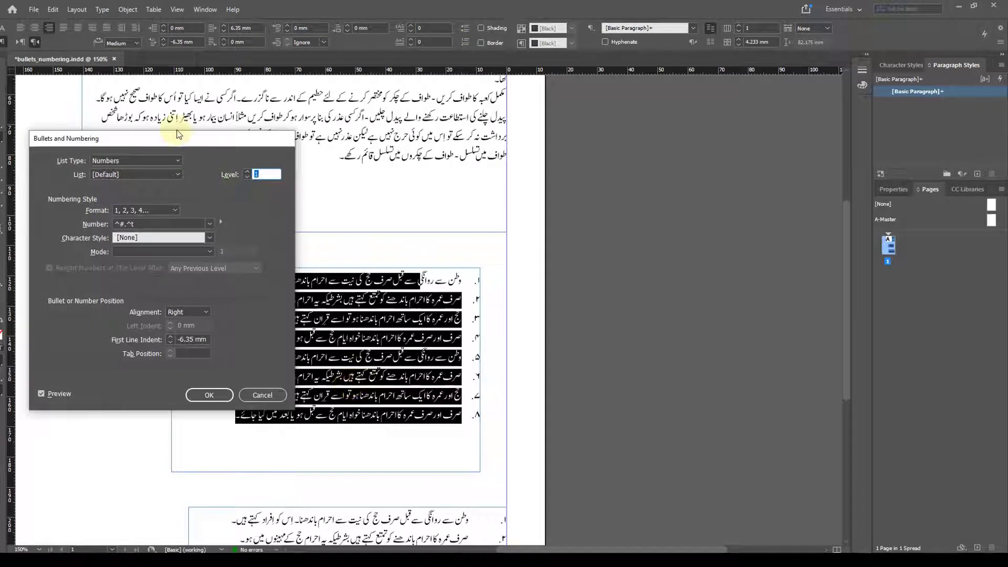
pyautogui.moveTo(188, 139); pyautogui.dragTo(206, 109)
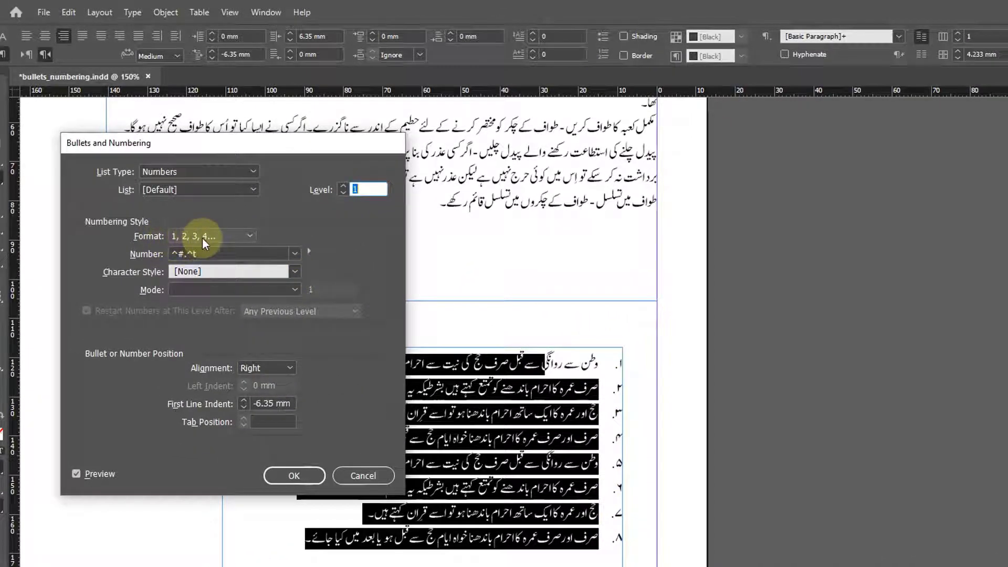
# Try the numbering formats 01,02,03, I, II, III, IV, i, ii, iii, iv and A, B, C, D on the list.
pyautogui.click(247, 236)
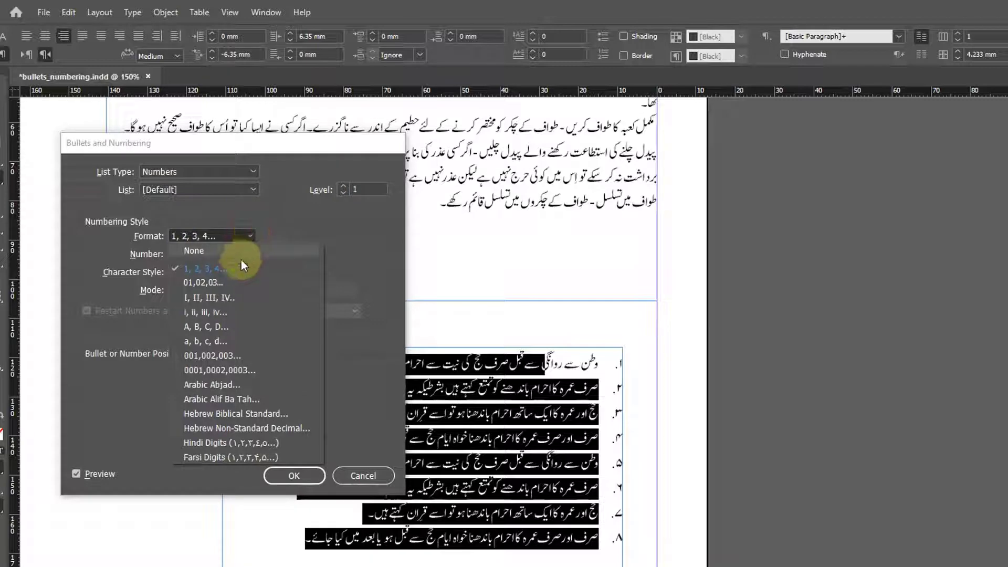
pyautogui.click(232, 286)
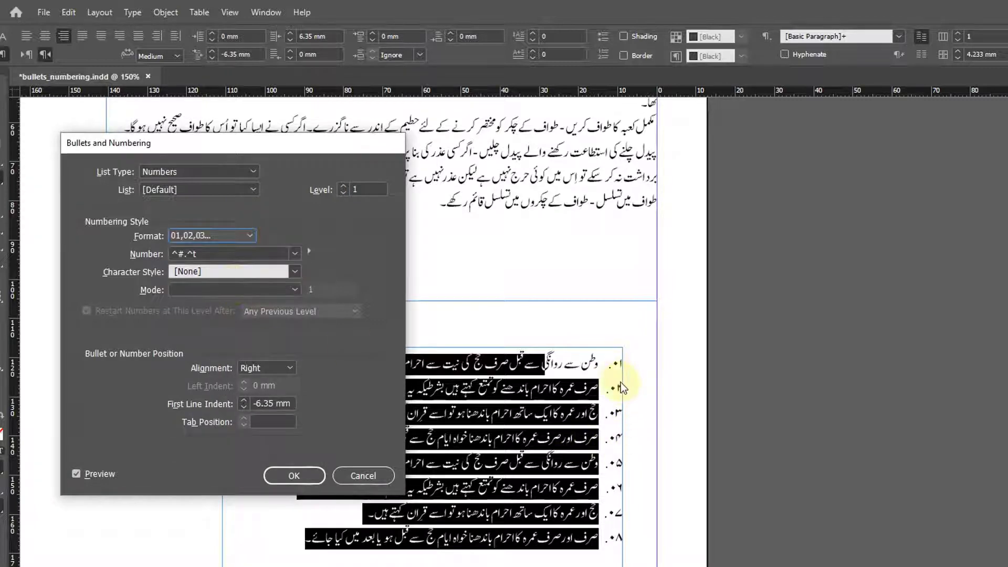
pyautogui.click(248, 237)
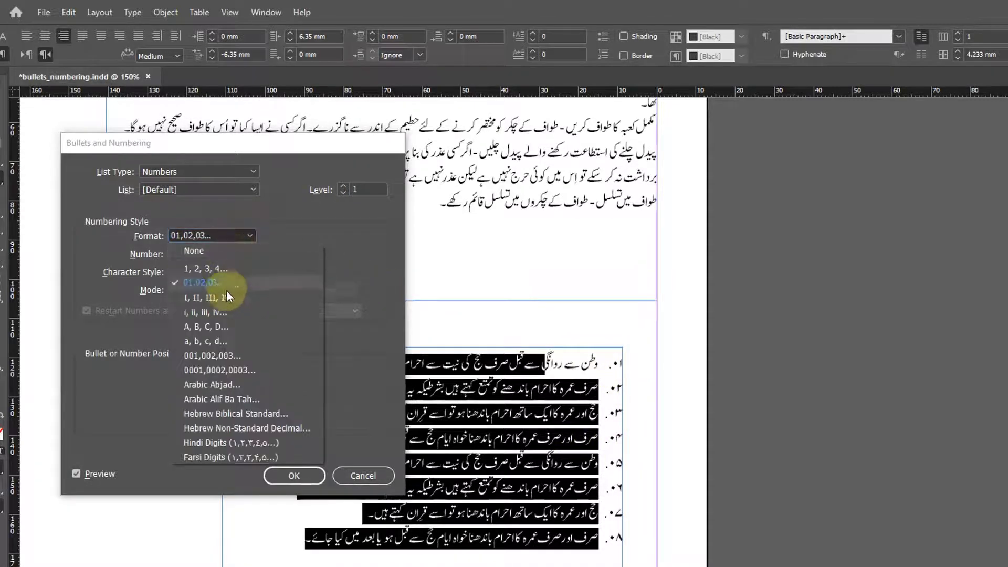
pyautogui.click(225, 296)
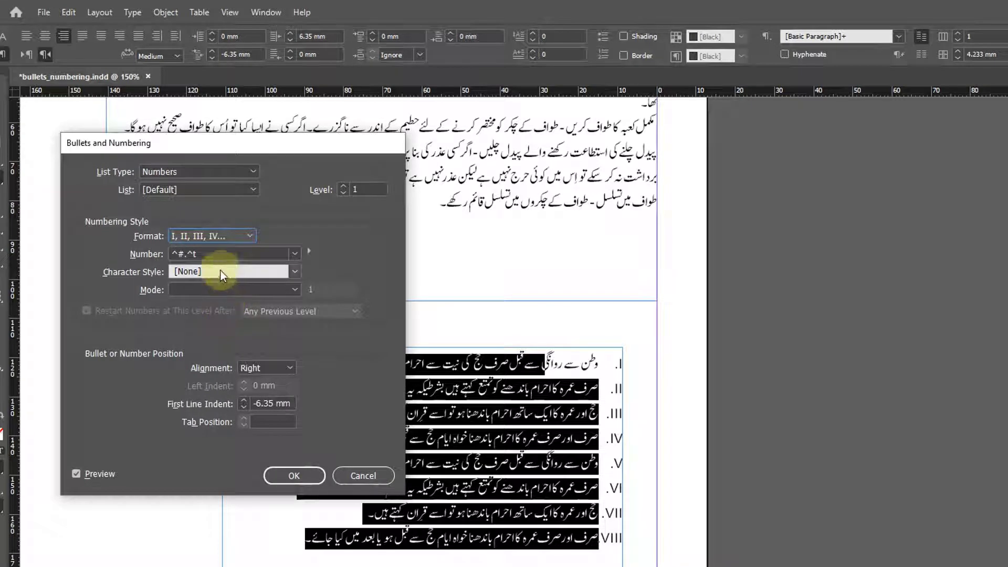
pyautogui.click(235, 236)
pyautogui.click(225, 307)
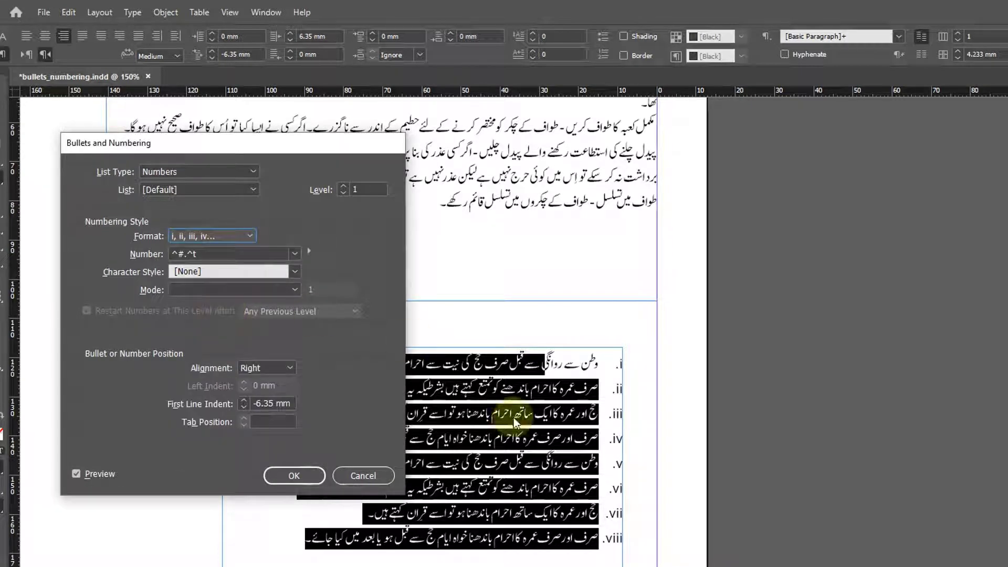
pyautogui.click(246, 236)
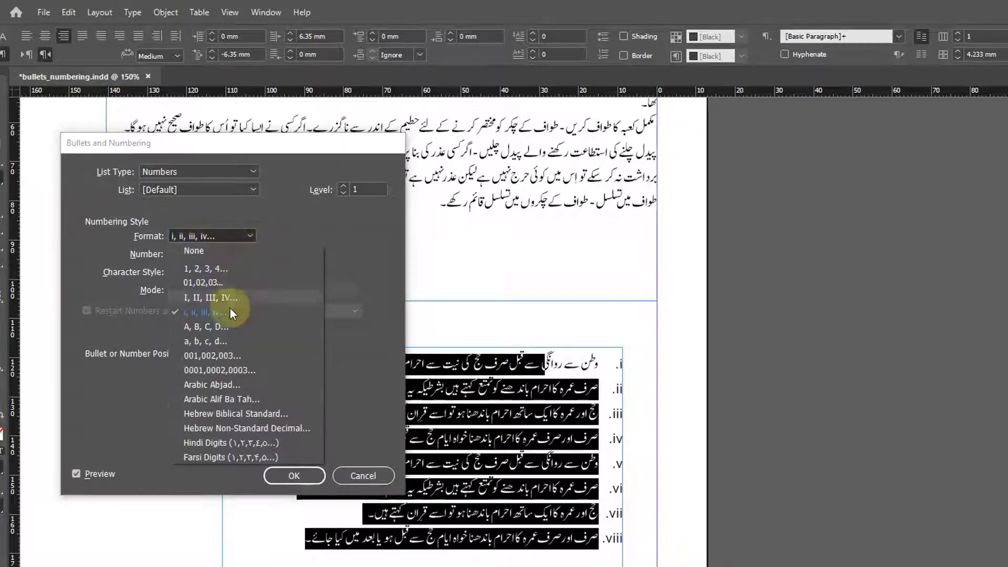
pyautogui.click(228, 327)
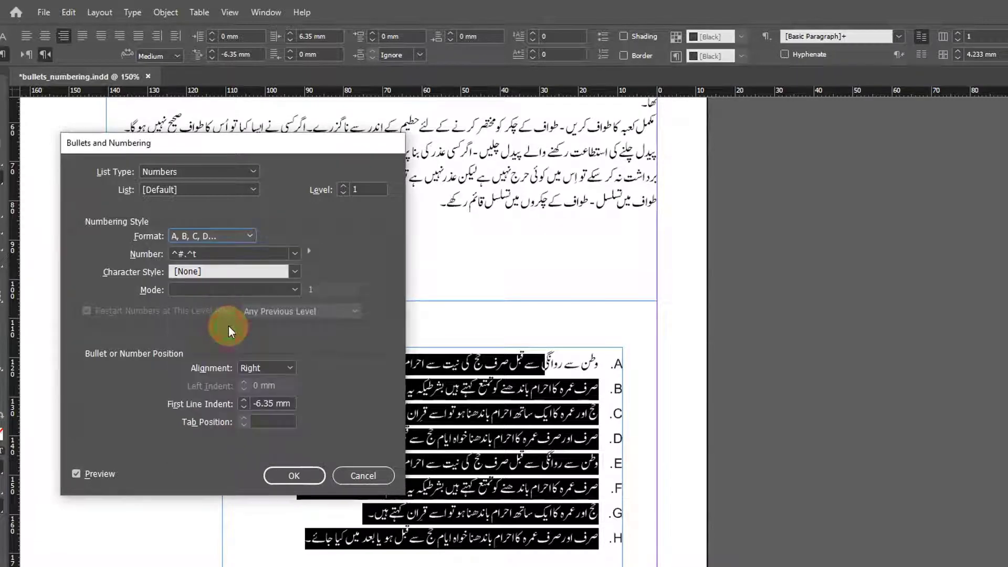
# Try the Arabic Abjad and Arabic Alif Ba Tah numbering formats on the selected paragraphs.
pyautogui.click(219, 235)
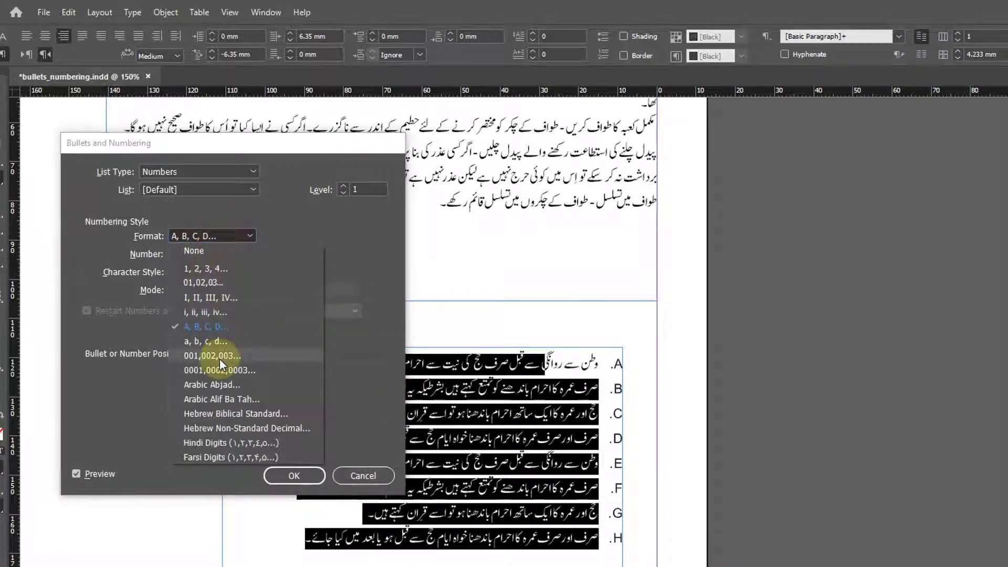
pyautogui.click(224, 386)
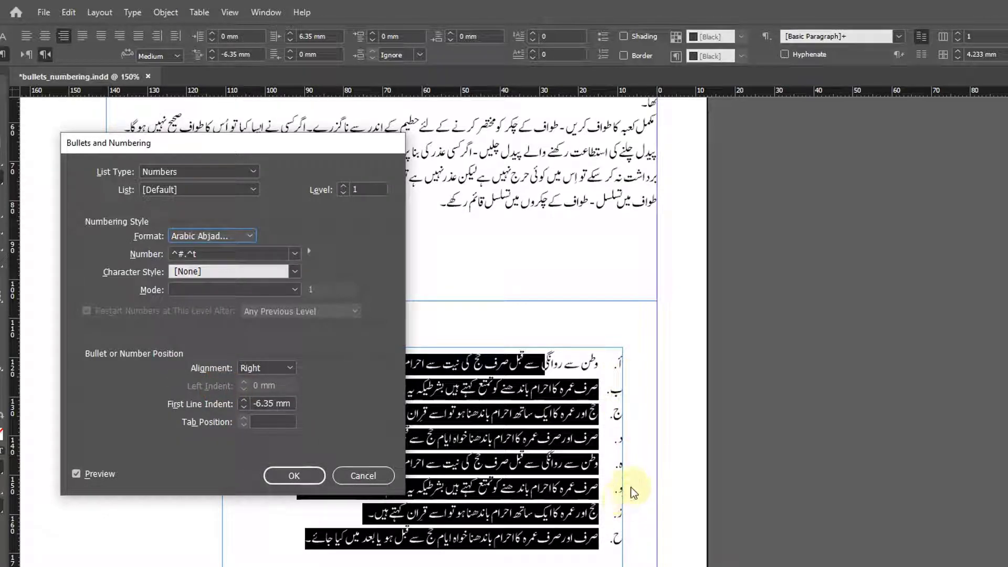
pyautogui.click(253, 271)
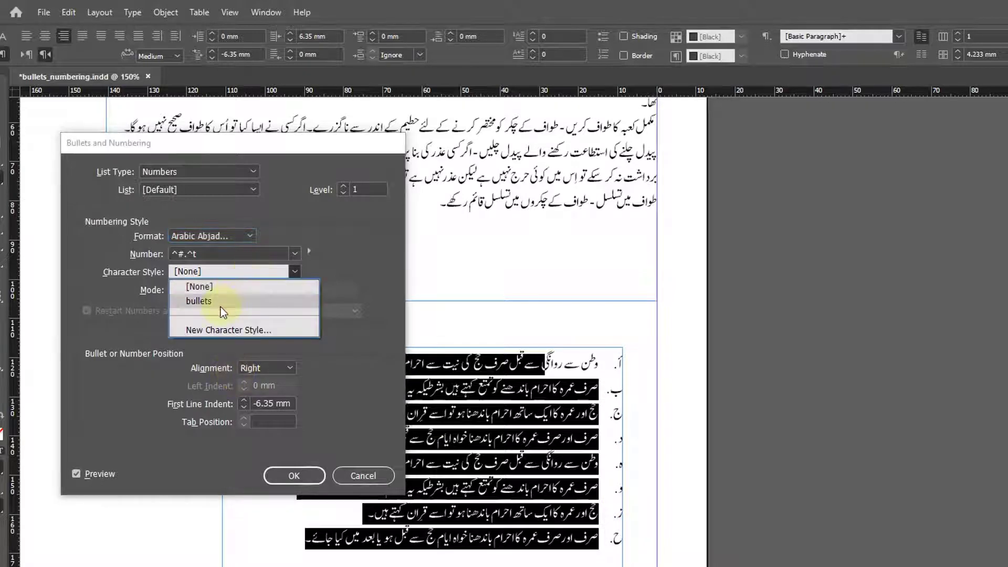
pyautogui.click(355, 253)
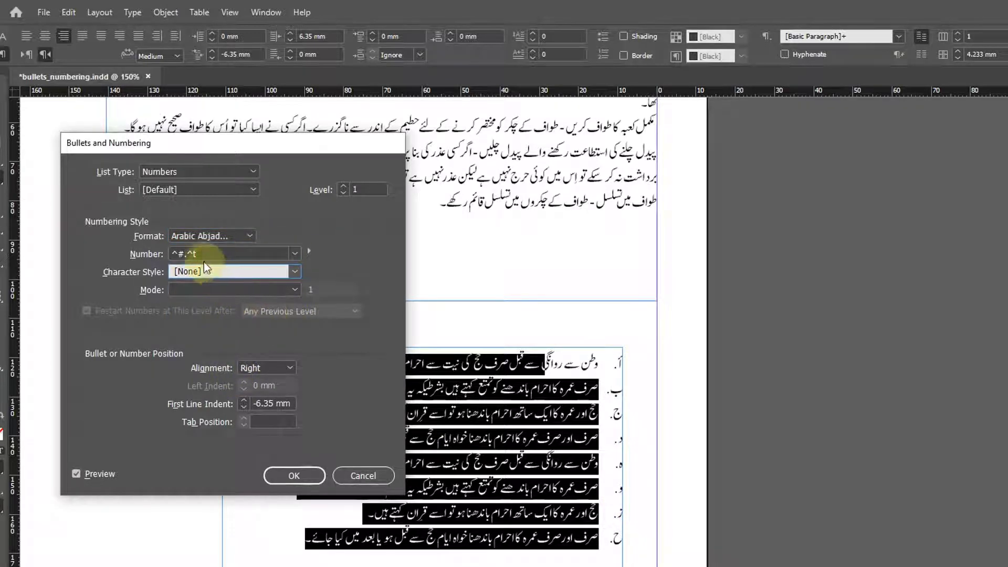
pyautogui.click(222, 236)
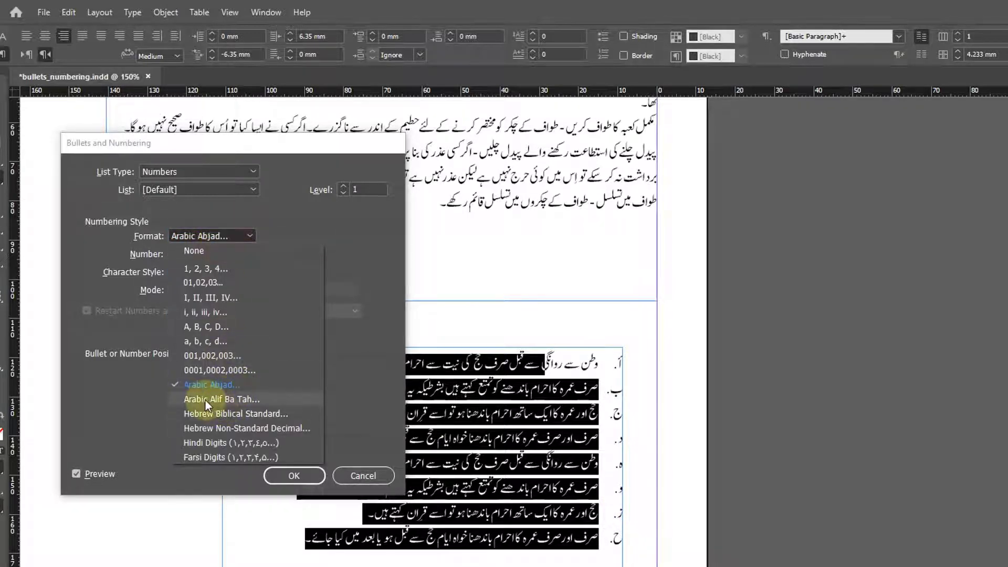
pyautogui.click(240, 400)
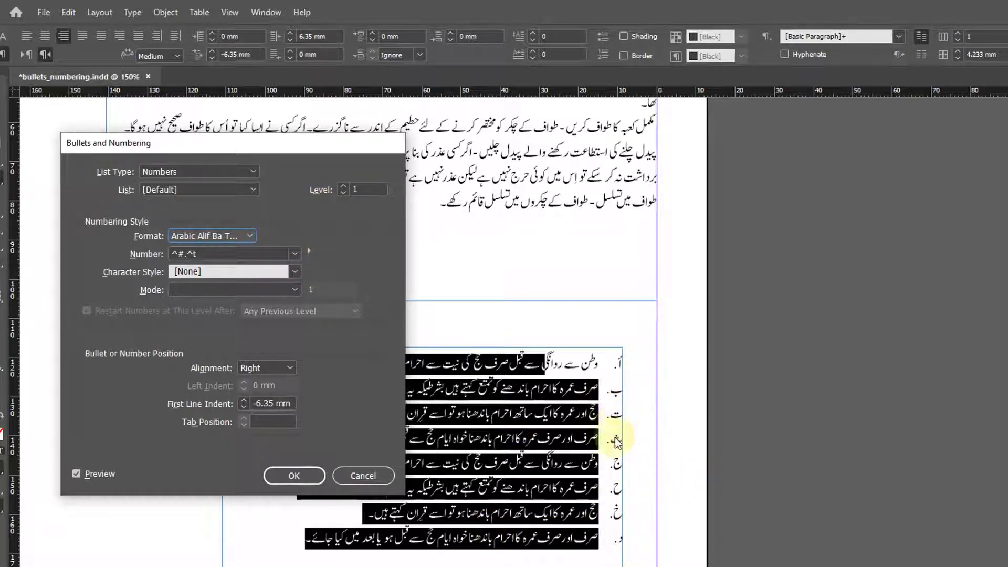
# Try the Hindi Digits and Farsi Digits formats, and return the numbering format to 1, 2, 3, 4.
pyautogui.click(252, 236)
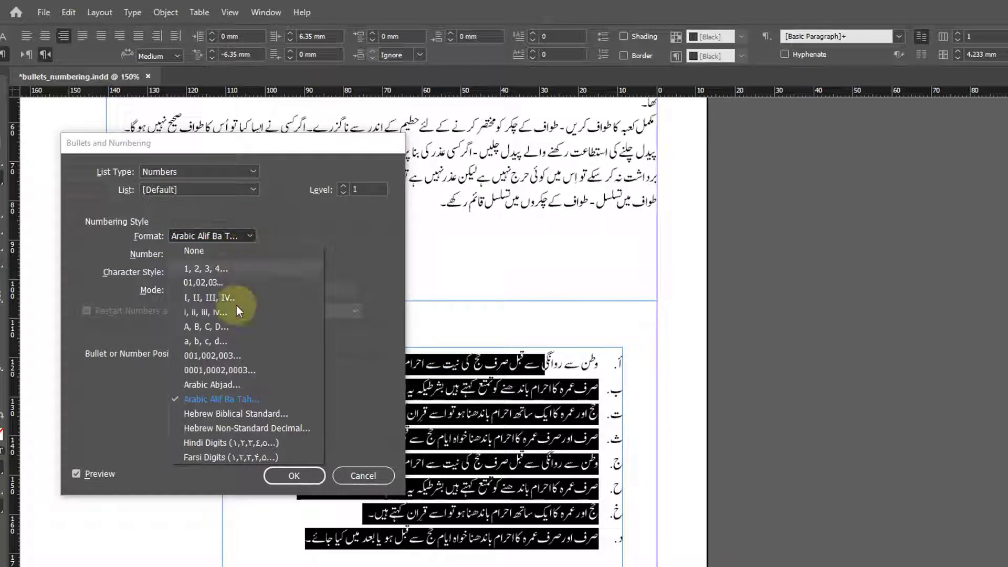
pyautogui.click(233, 443)
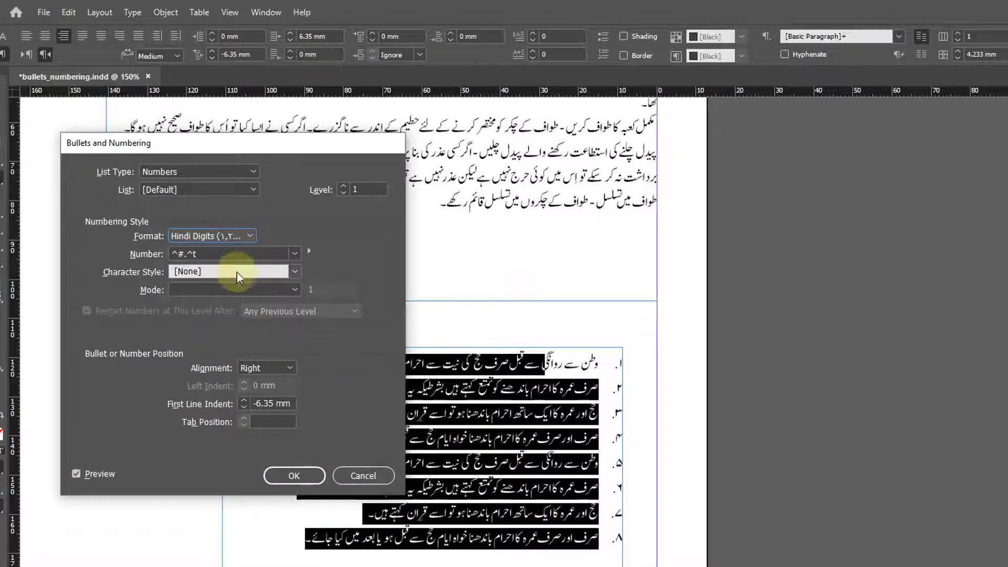
pyautogui.click(236, 236)
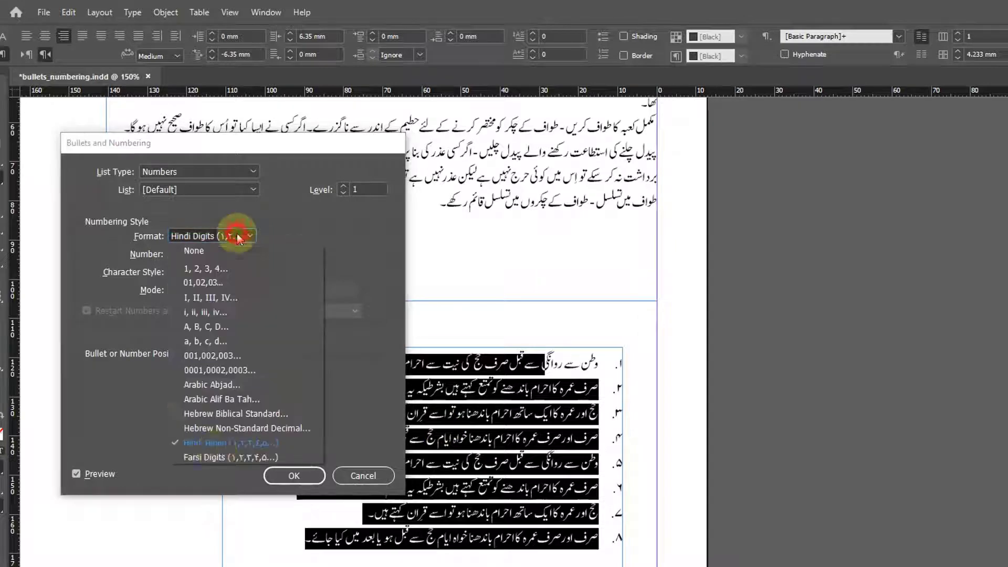
pyautogui.click(220, 452)
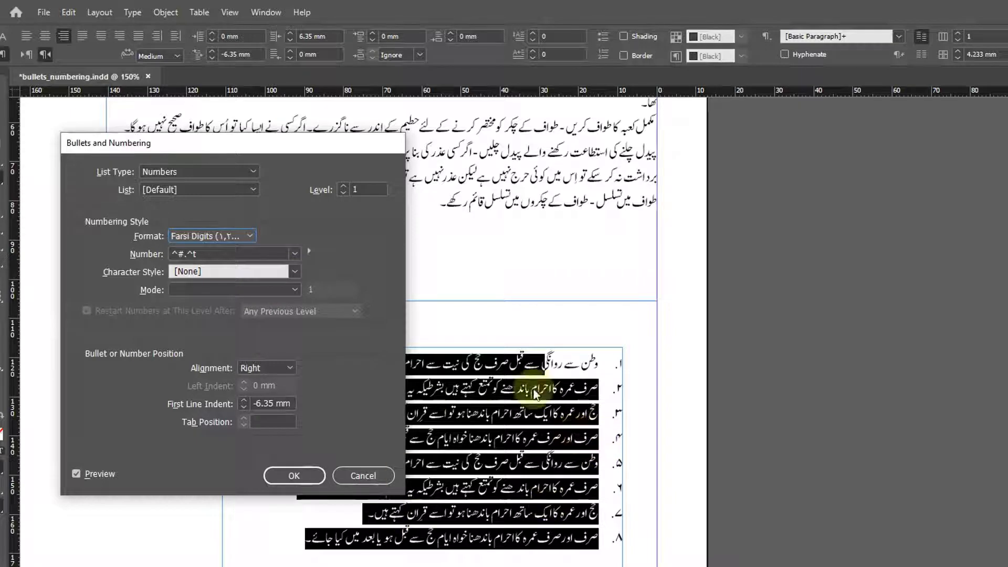
pyautogui.click(225, 240)
pyautogui.click(229, 272)
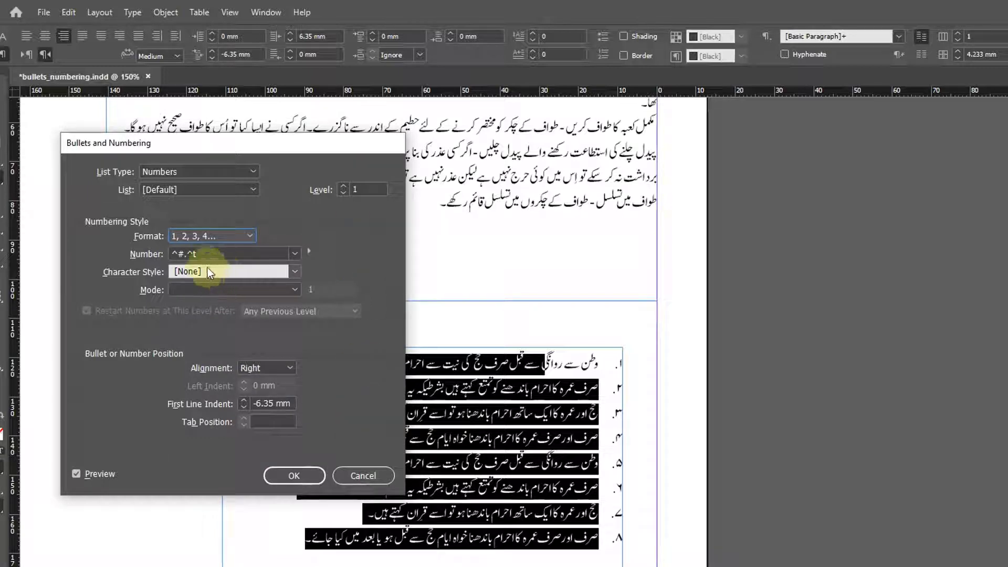
# Apply the bullets character style to the list numbers and confirm the numbering settings.
pyautogui.click(194, 272)
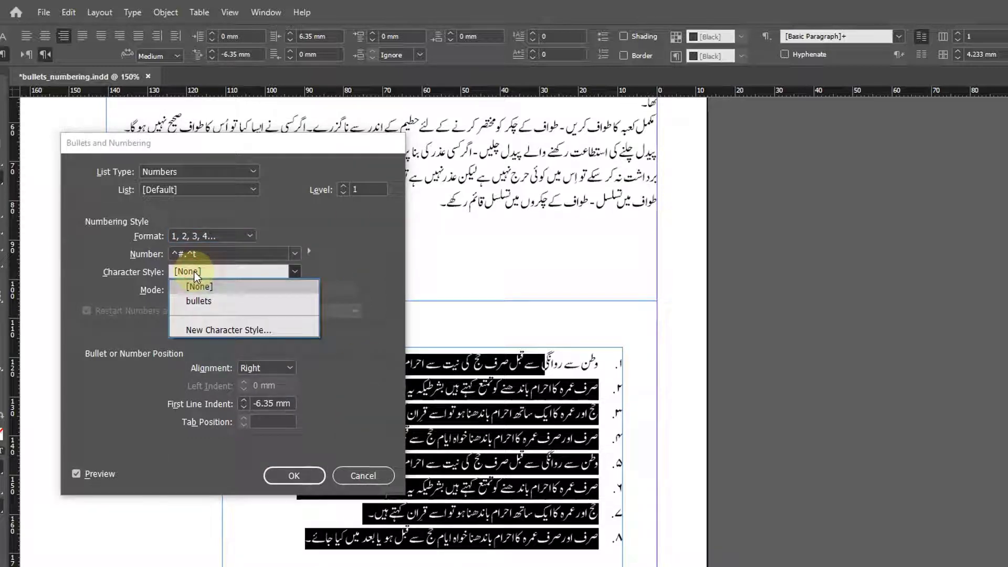
pyautogui.click(198, 303)
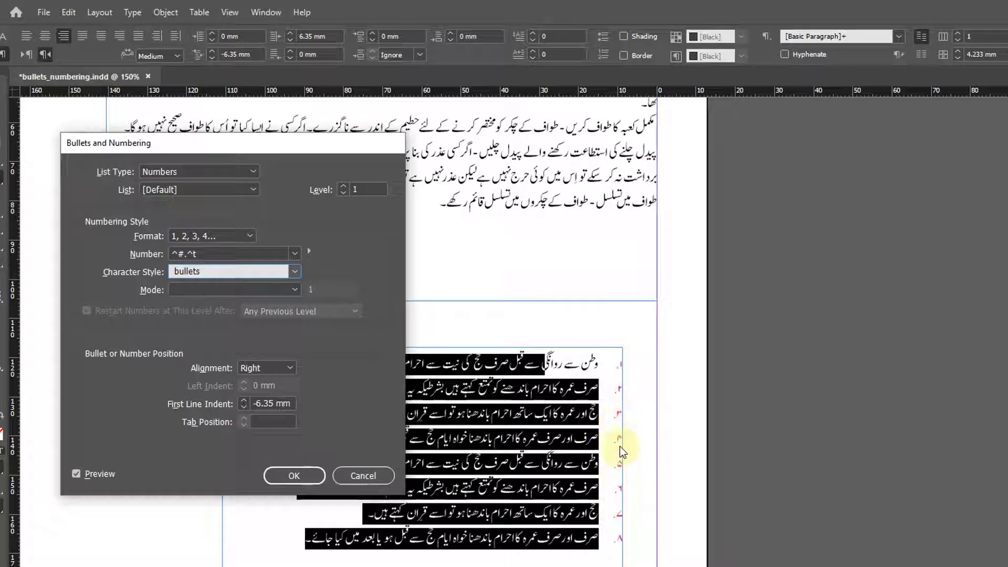
pyautogui.click(293, 476)
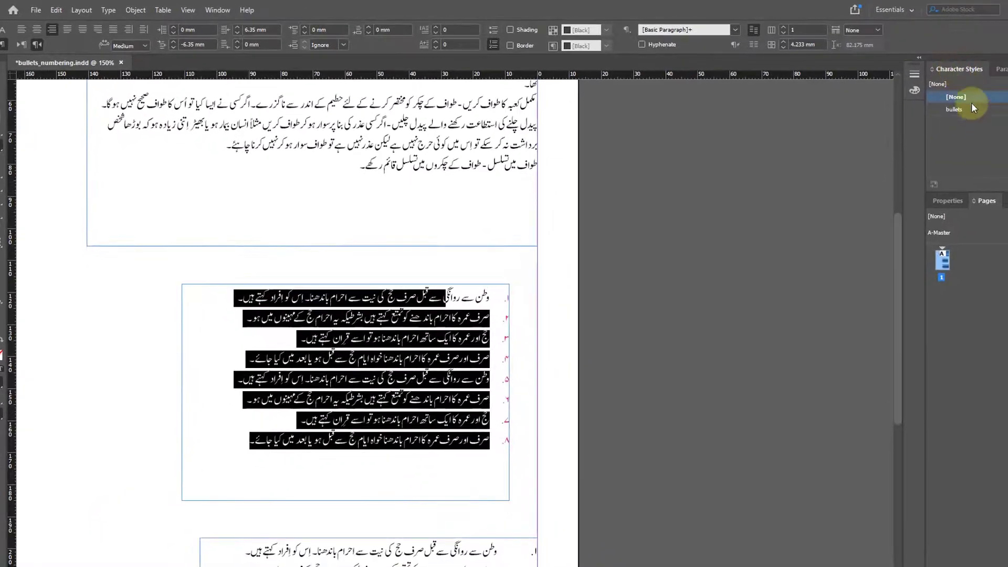
# Edit the bullets character style and set its character size to 14 pt.
pyautogui.rightClick(966, 112)
pyautogui.click(979, 121)
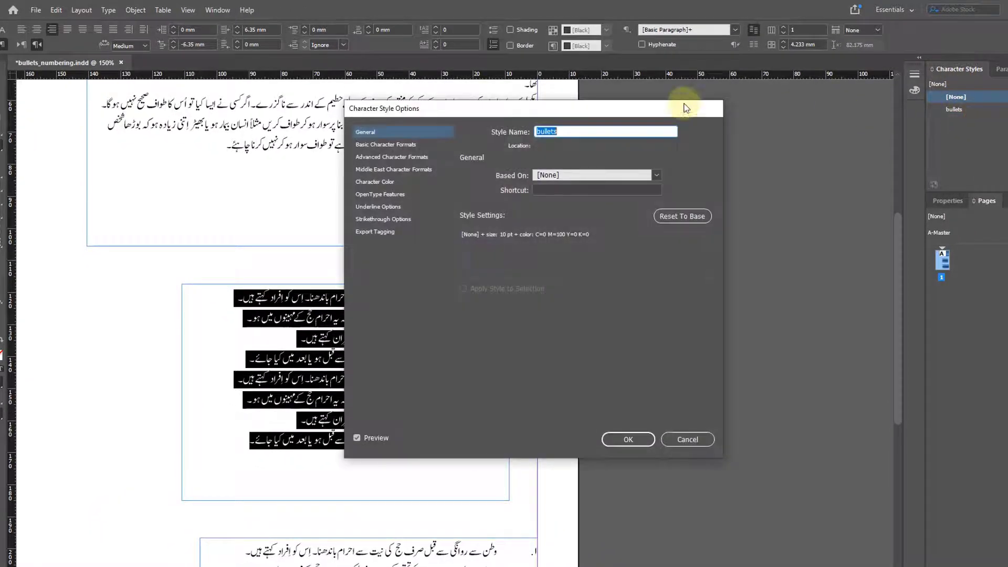
pyautogui.moveTo(646, 108); pyautogui.dragTo(865, 107)
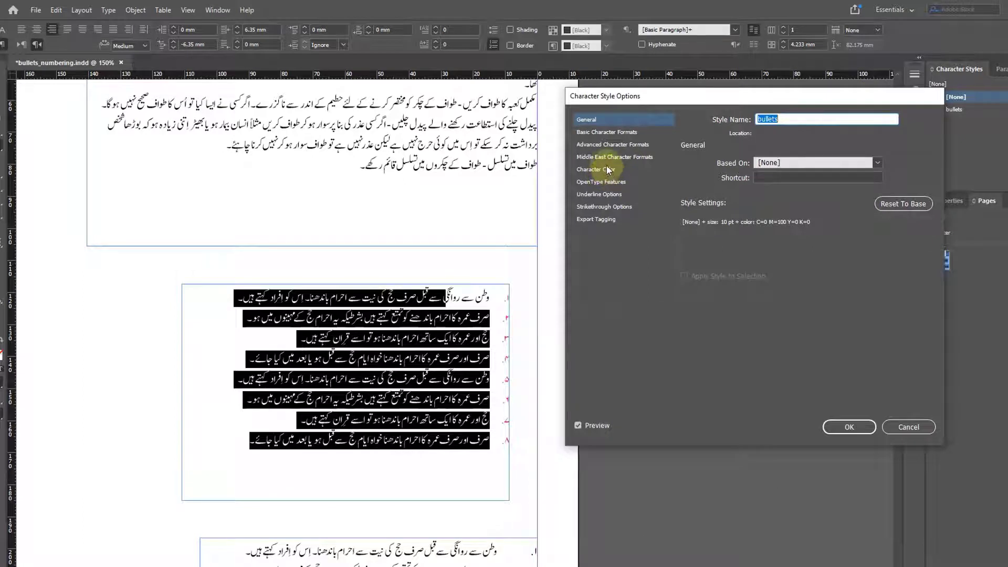
pyautogui.click(608, 132)
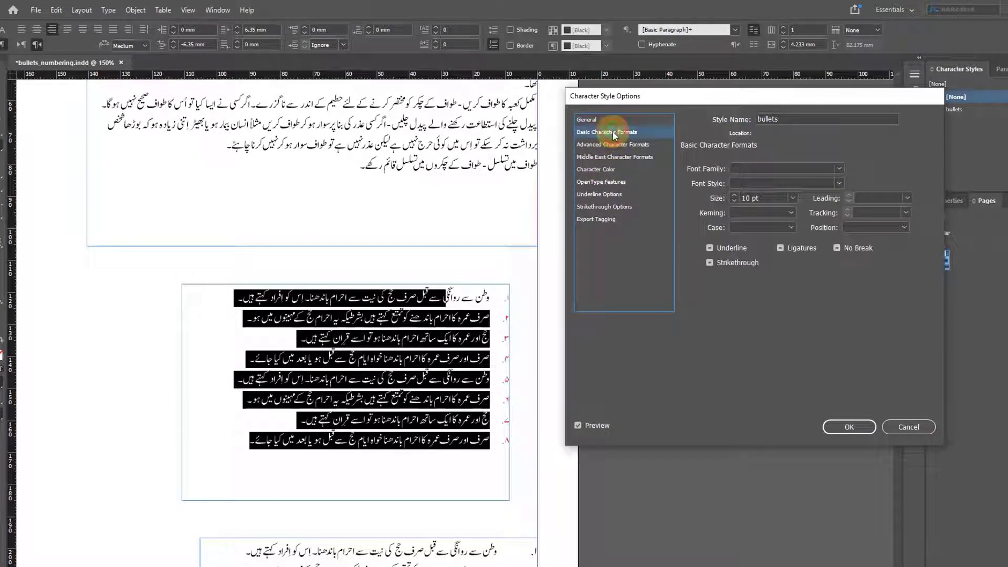
pyautogui.click(734, 194)
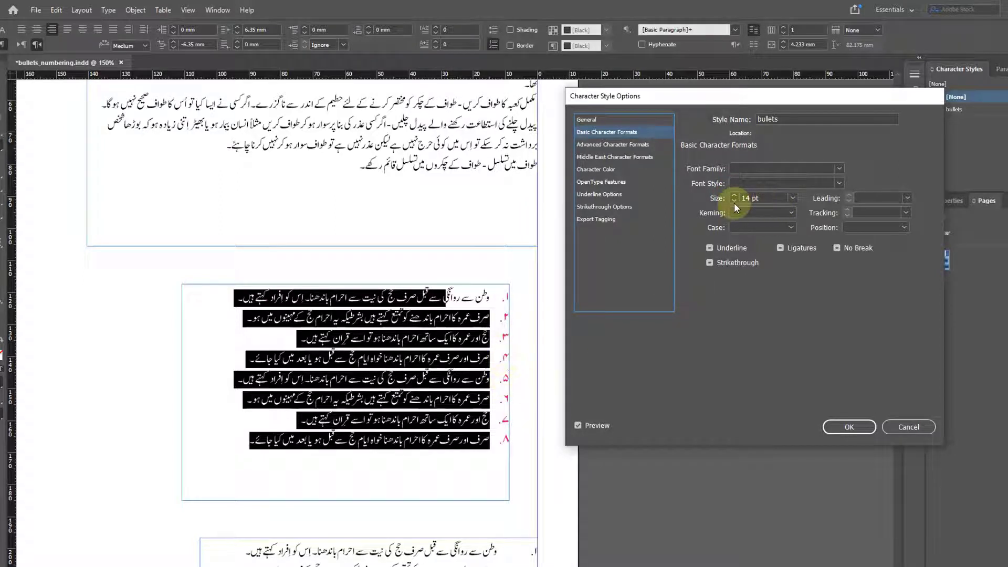
pyautogui.click(849, 428)
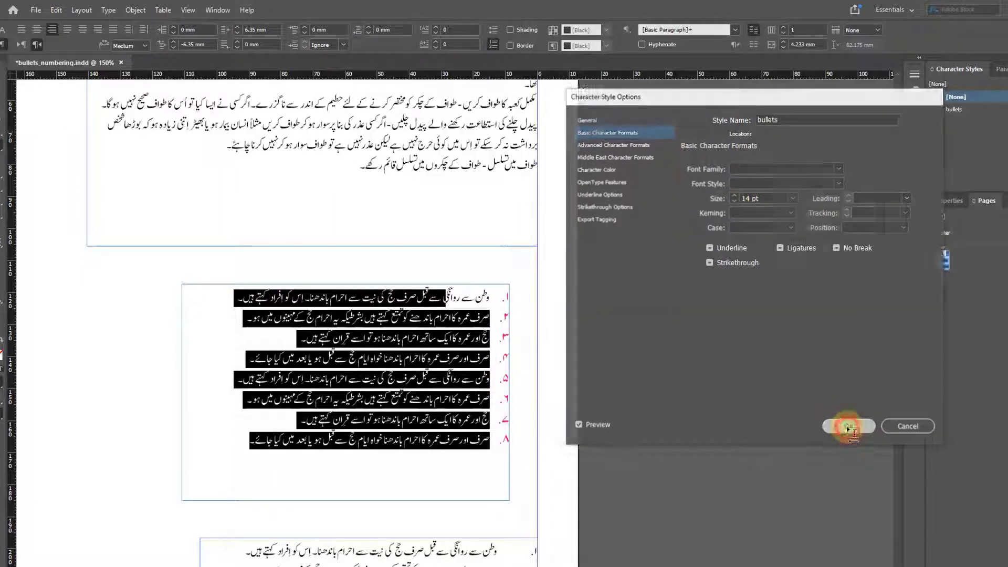
# In the bullets and numbering settings of the eight red-numbered paragraphs, try Center number alignment and set it to Left.
pyautogui.click(462, 412)
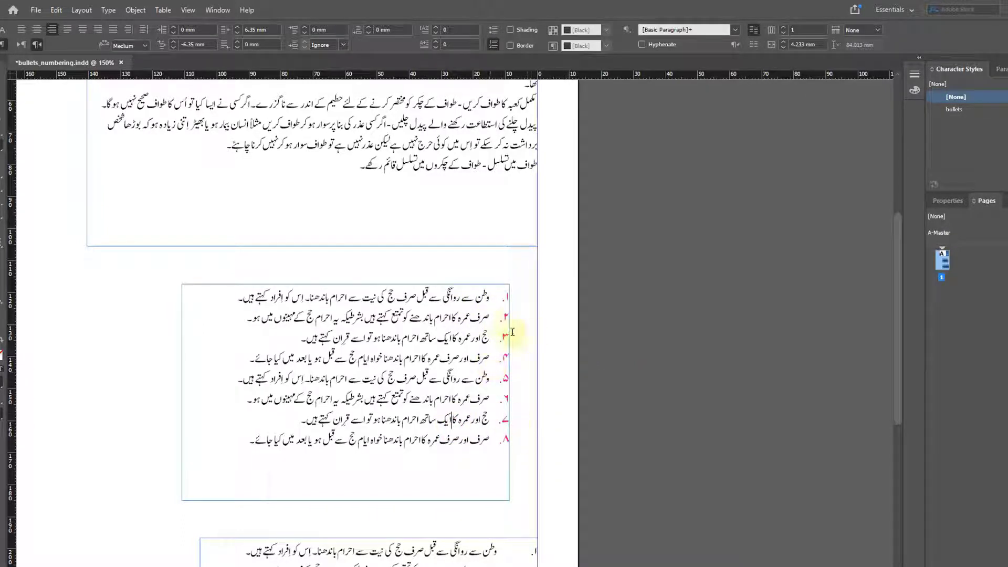
pyautogui.moveTo(475, 298); pyautogui.dragTo(268, 441)
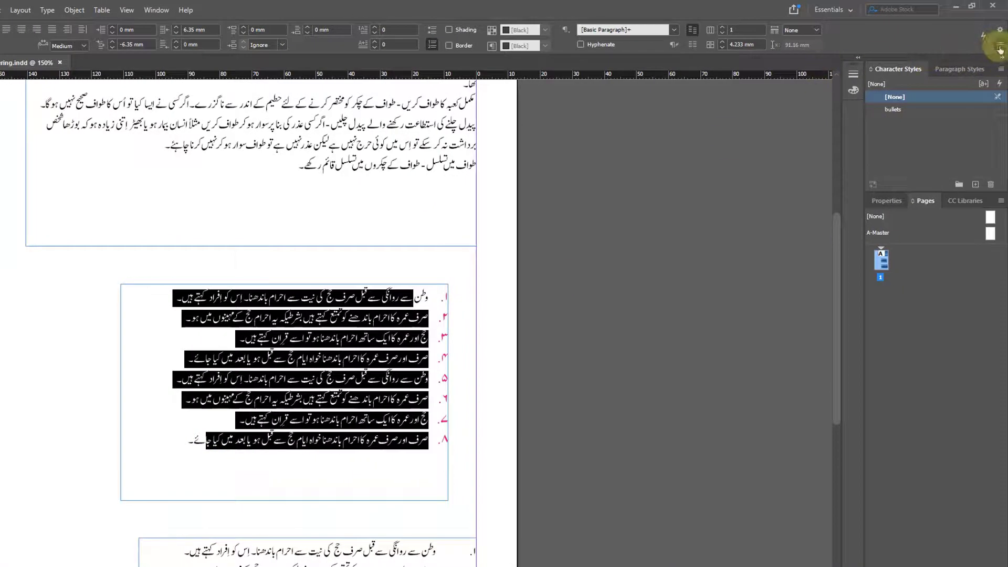
pyautogui.click(1000, 50)
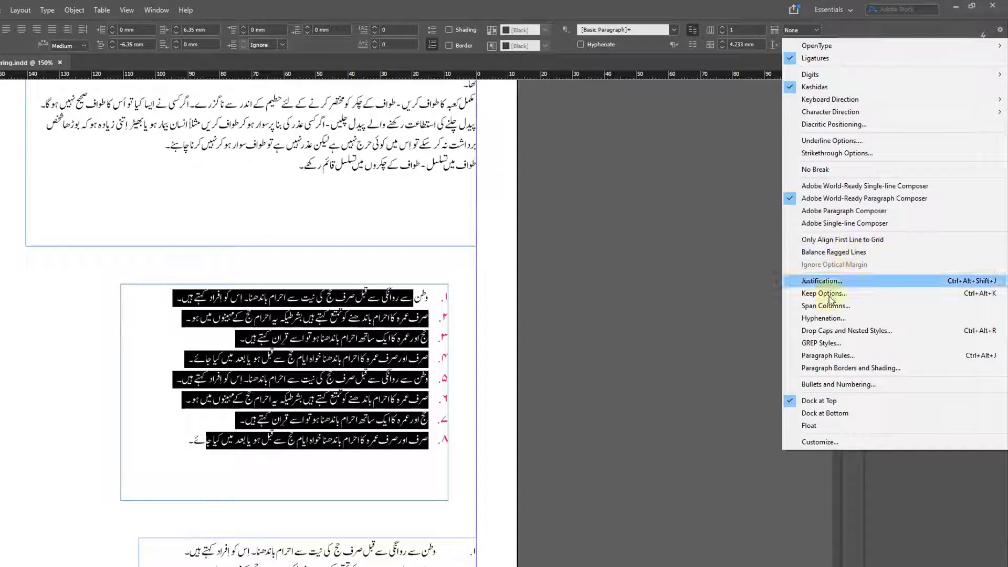
pyautogui.click(835, 384)
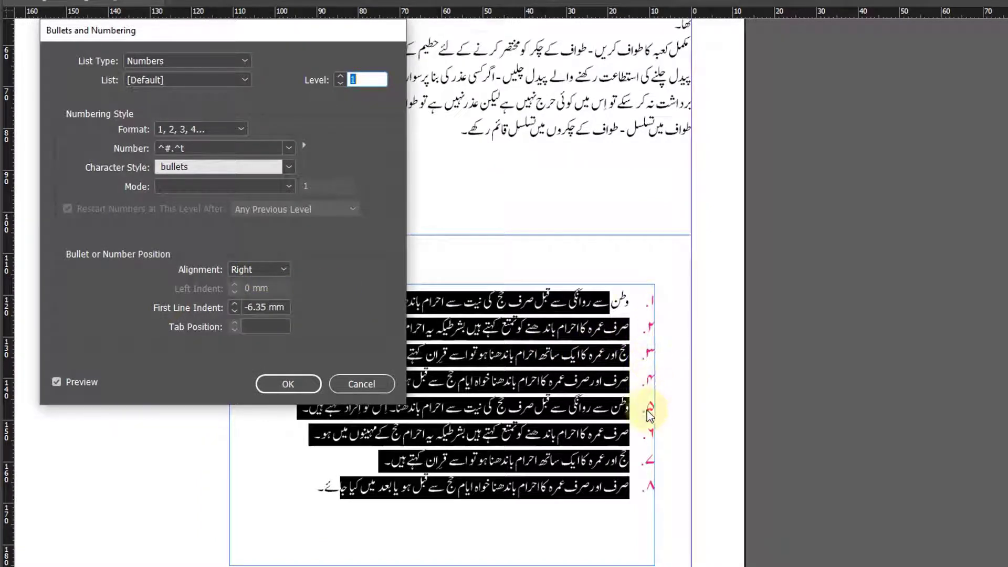
pyautogui.click(265, 270)
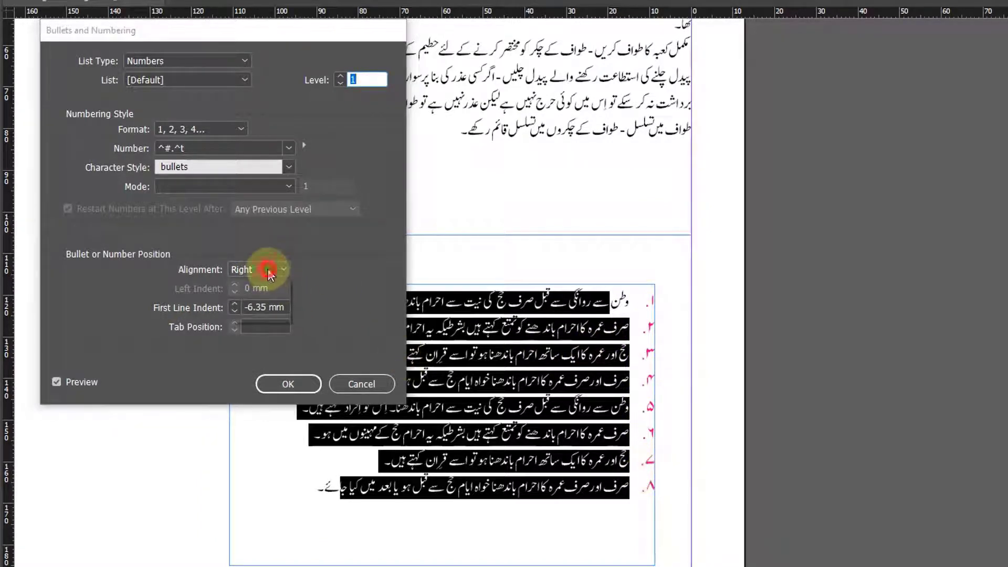
pyautogui.click(257, 300)
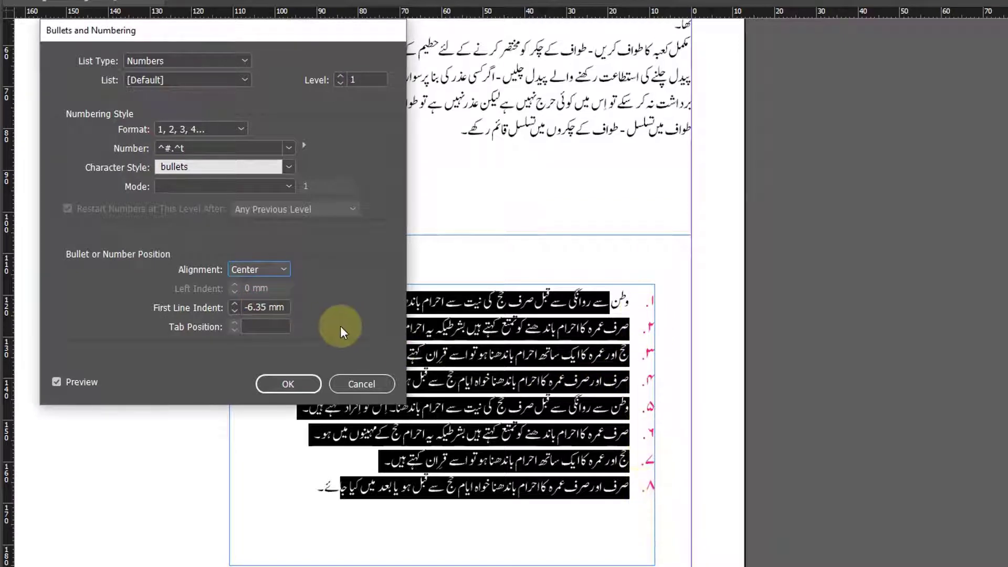
pyautogui.click(258, 270)
pyautogui.click(260, 285)
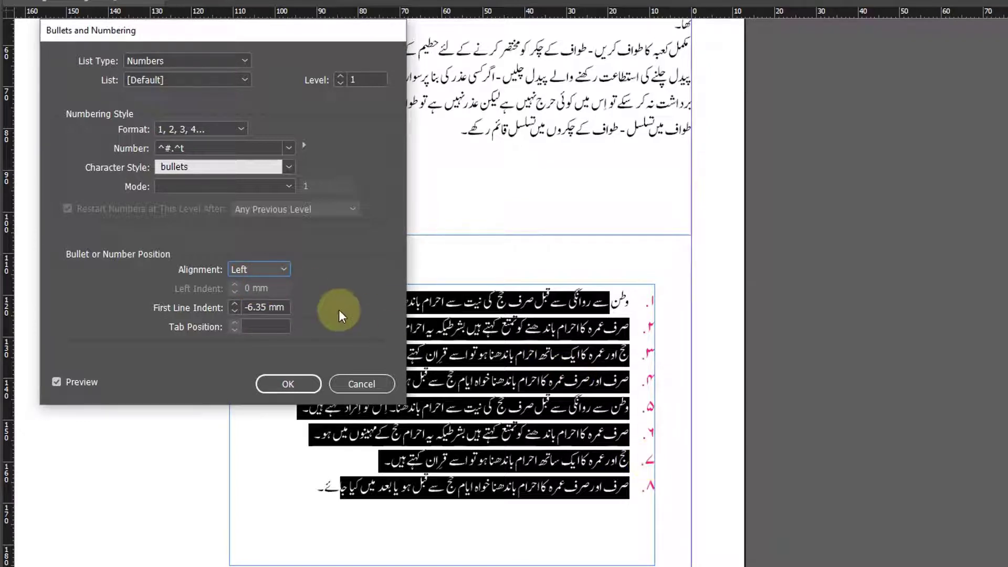
# Set the first line indent of the numbered paragraphs to -3 mm.
pyautogui.click(235, 312)
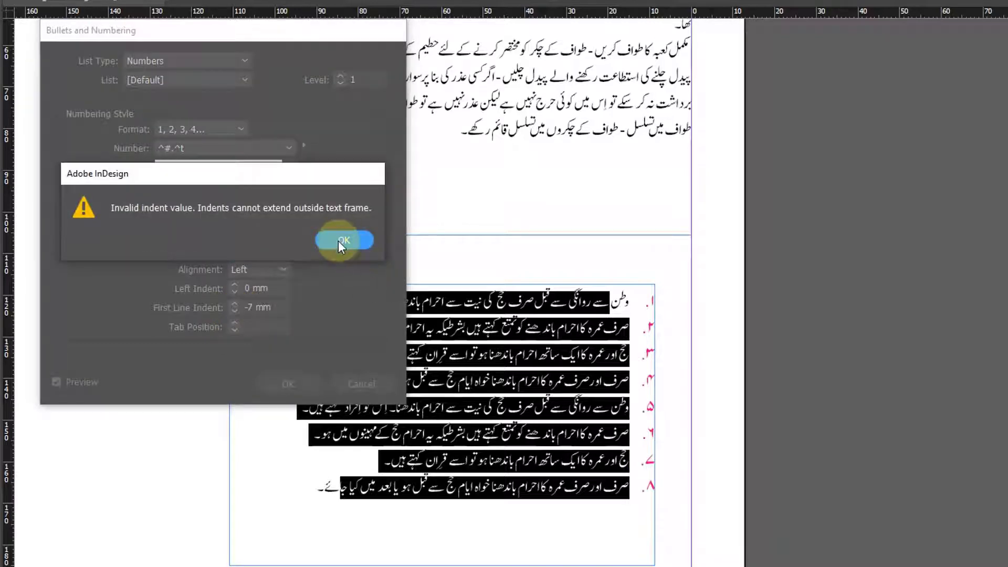
pyautogui.click(338, 241)
pyautogui.click(234, 304)
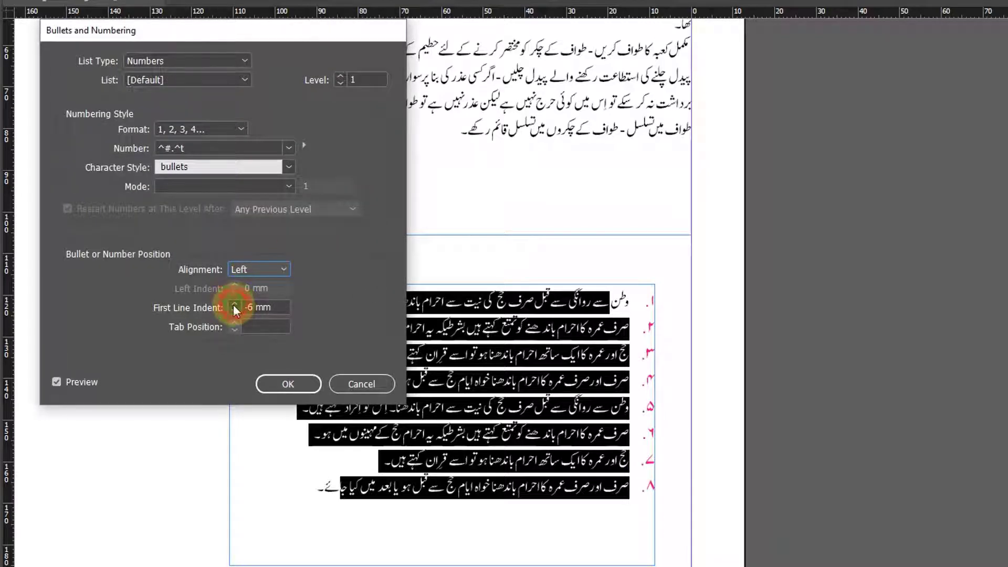
pyautogui.click(235, 304)
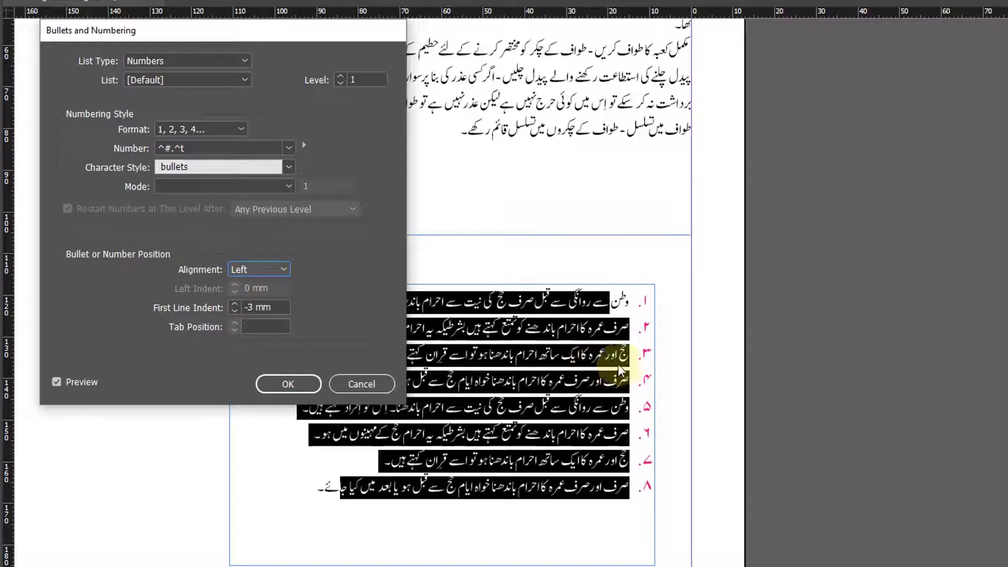
# Compare Center with Left number alignment, keep Left, and confirm the numbering settings.
pyautogui.click(266, 270)
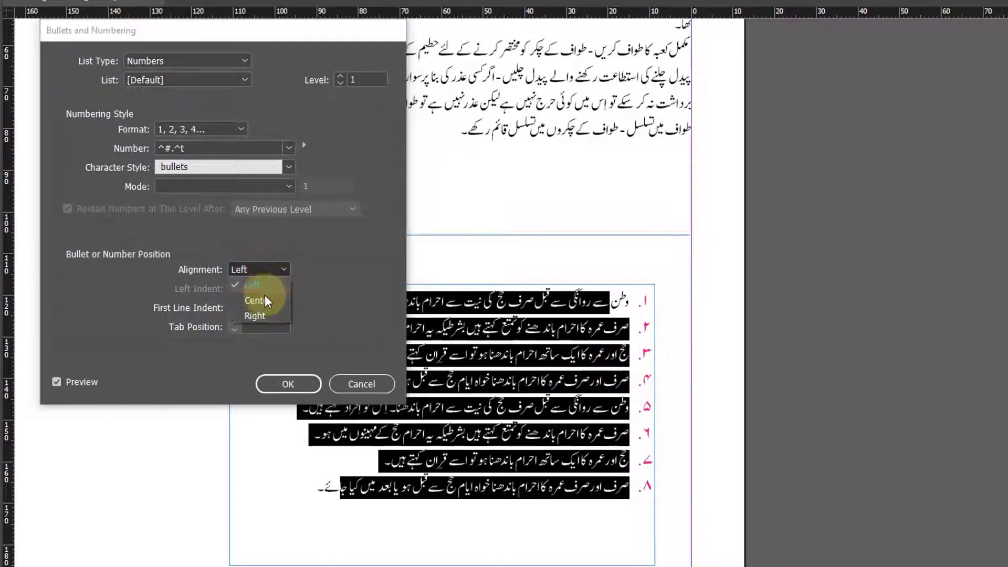
pyautogui.click(266, 301)
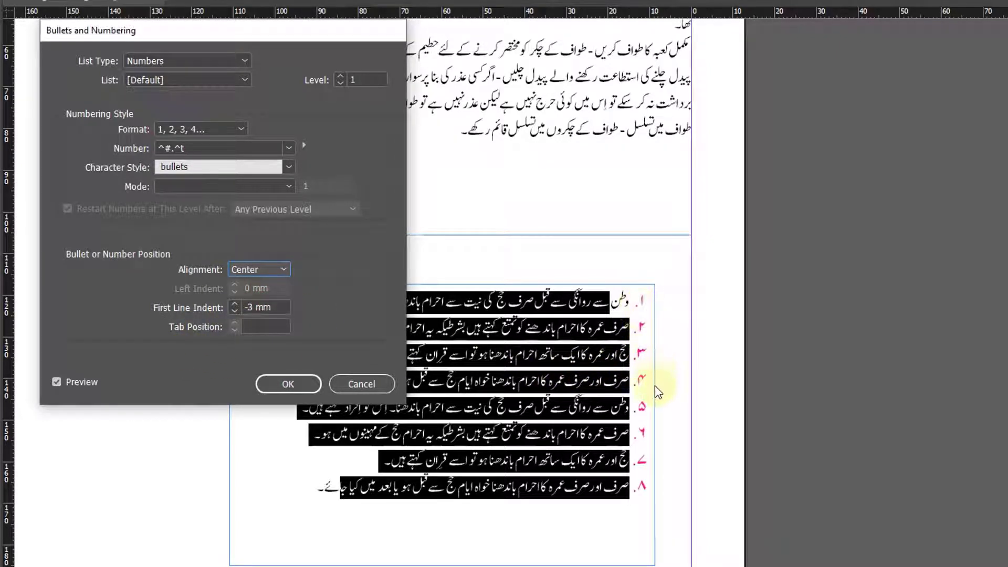
pyautogui.click(260, 271)
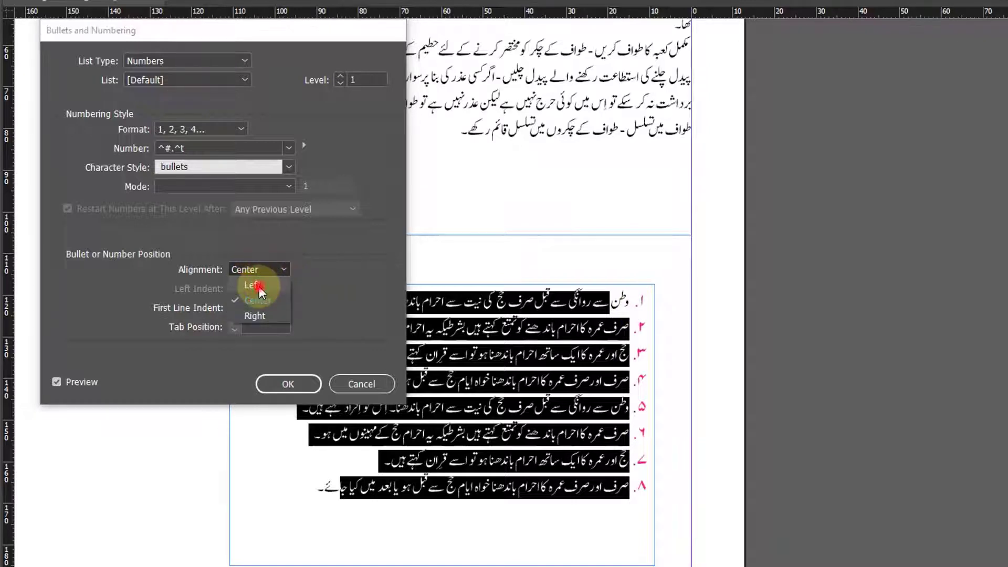
pyautogui.click(257, 285)
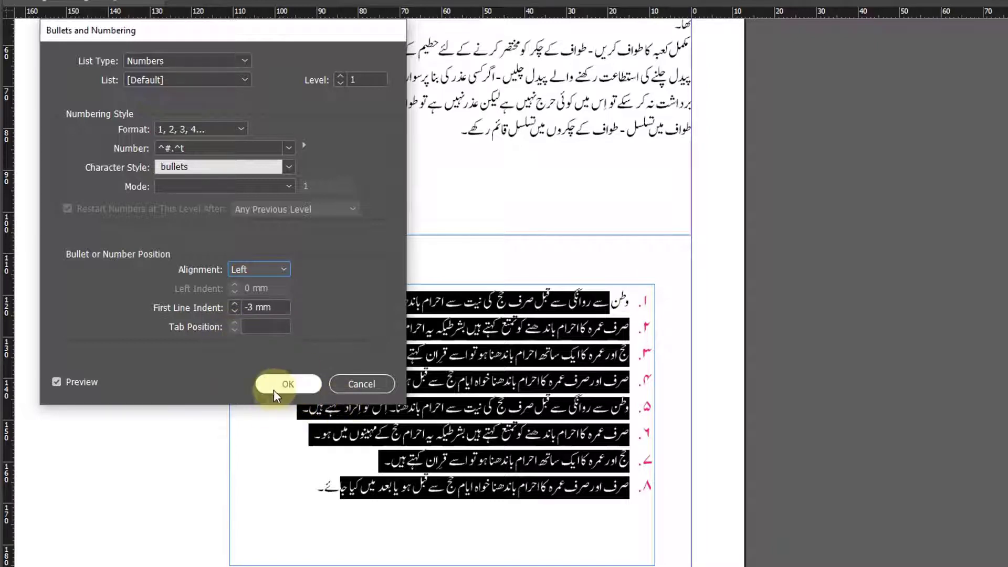
pyautogui.click(264, 327)
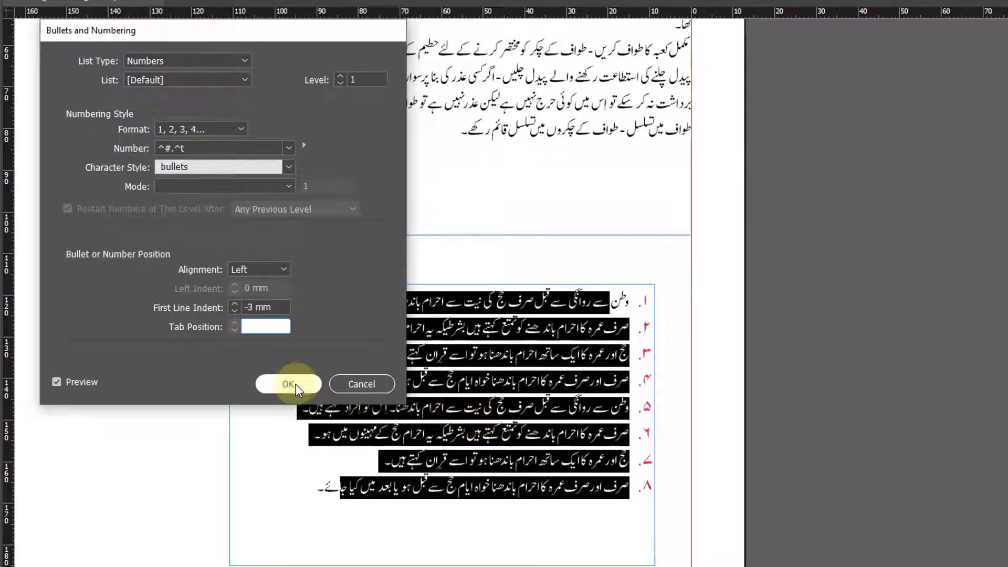
pyautogui.click(288, 384)
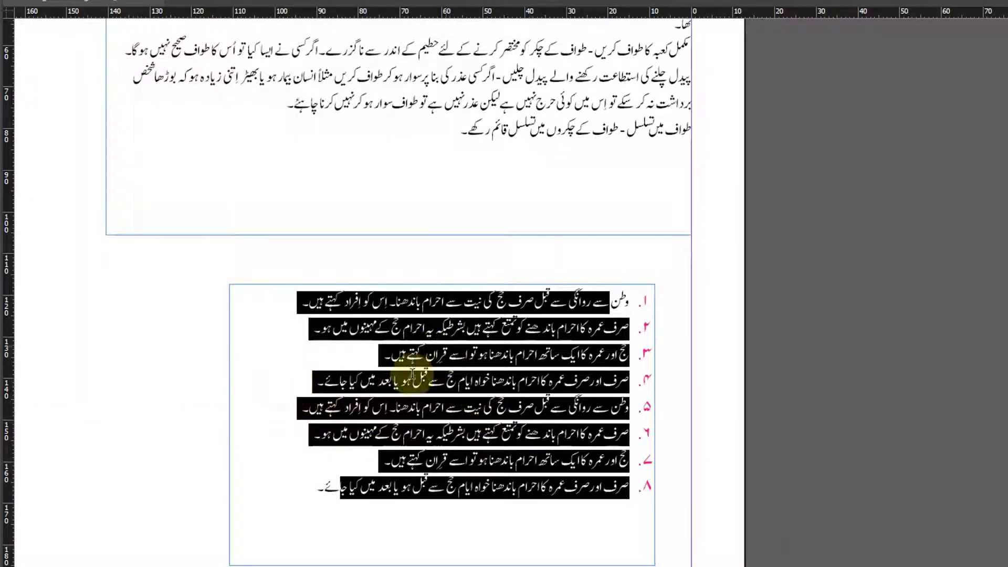
# On the Tabs ruler, set the list's text indent to about 10.2 mm and its first line indent to about -3.5 mm.
pyautogui.click(140, 11)
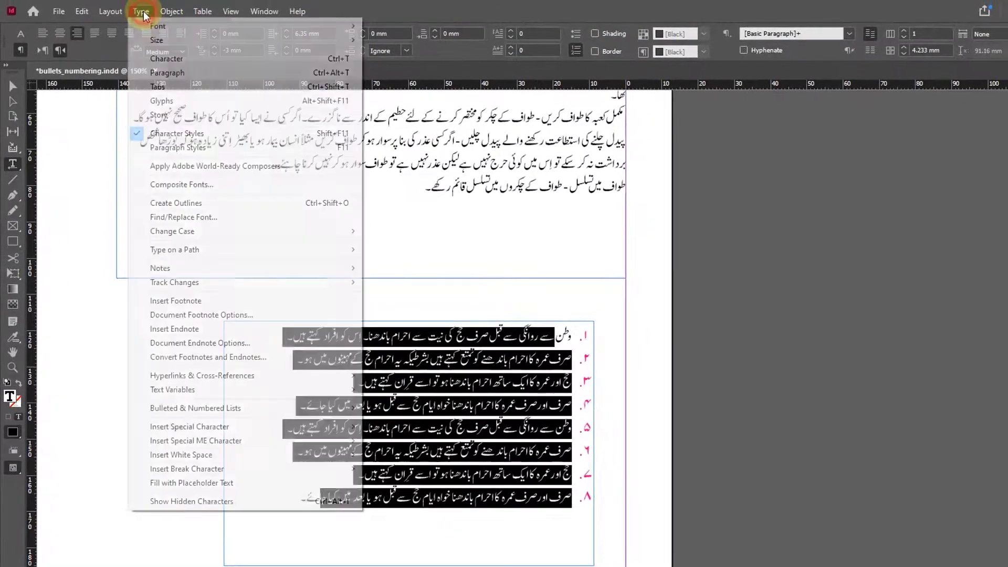
pyautogui.click(158, 86)
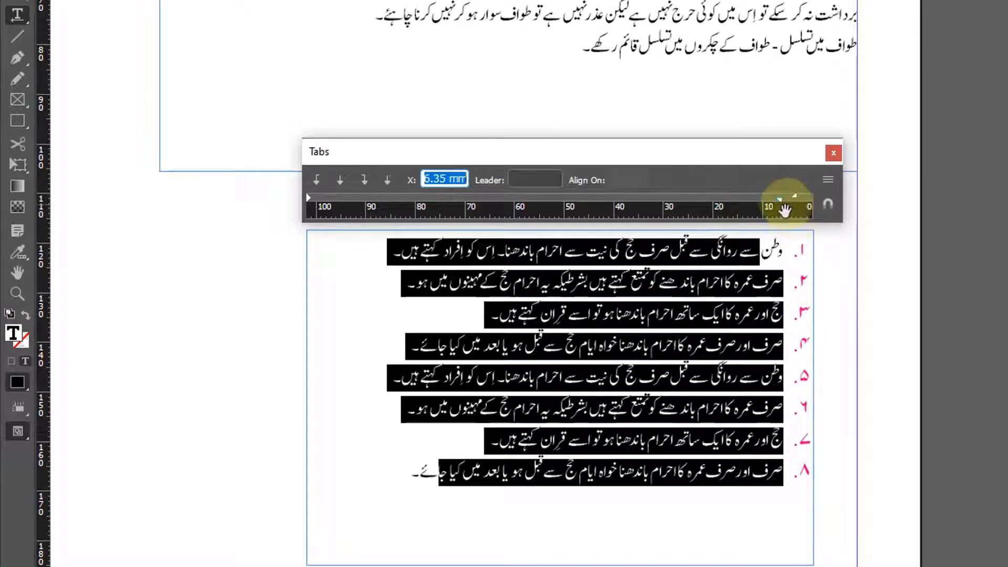
pyautogui.moveTo(780, 199); pyautogui.dragTo(763, 201)
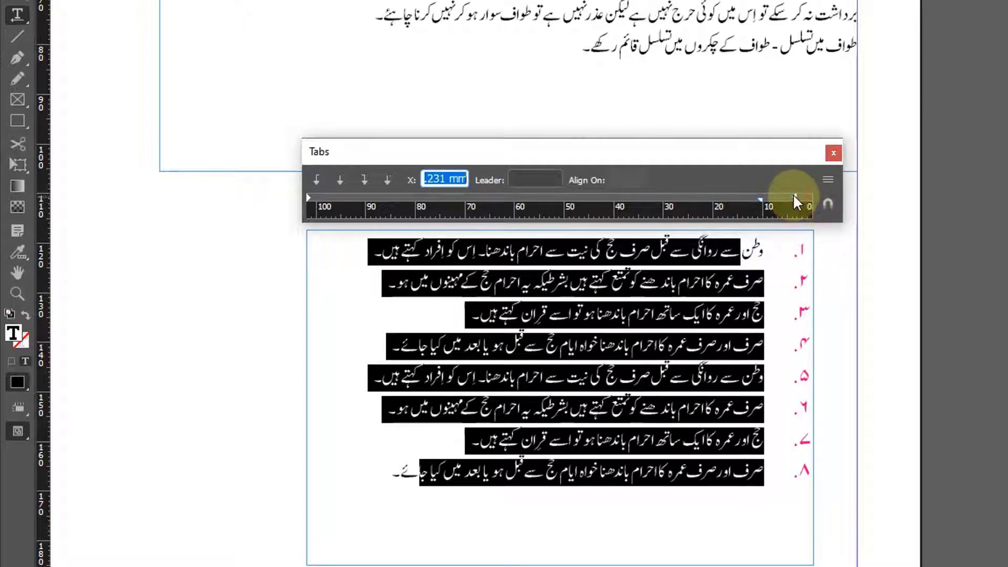
pyautogui.moveTo(793, 194); pyautogui.dragTo(780, 200)
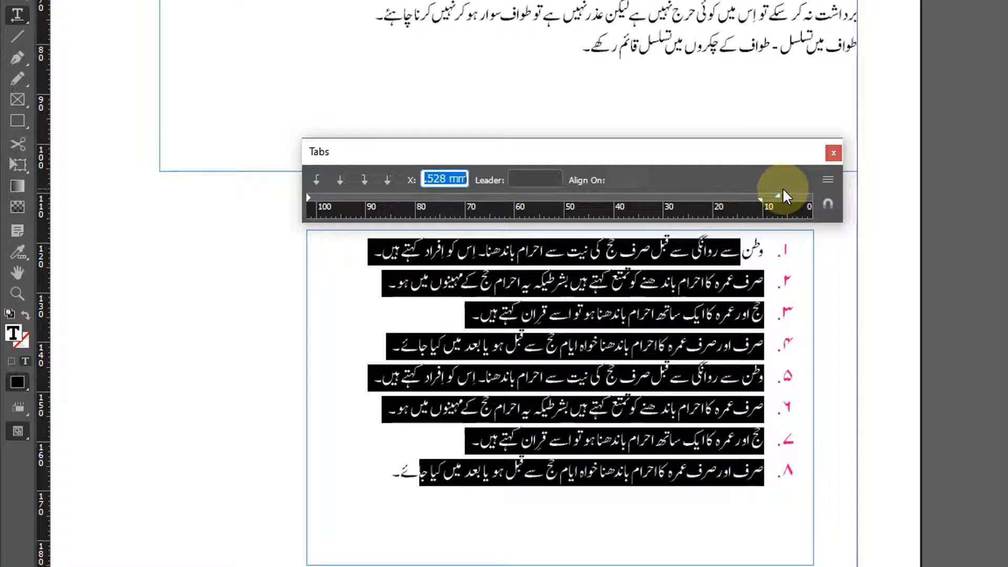
pyautogui.click(833, 154)
pyautogui.press('Escape')
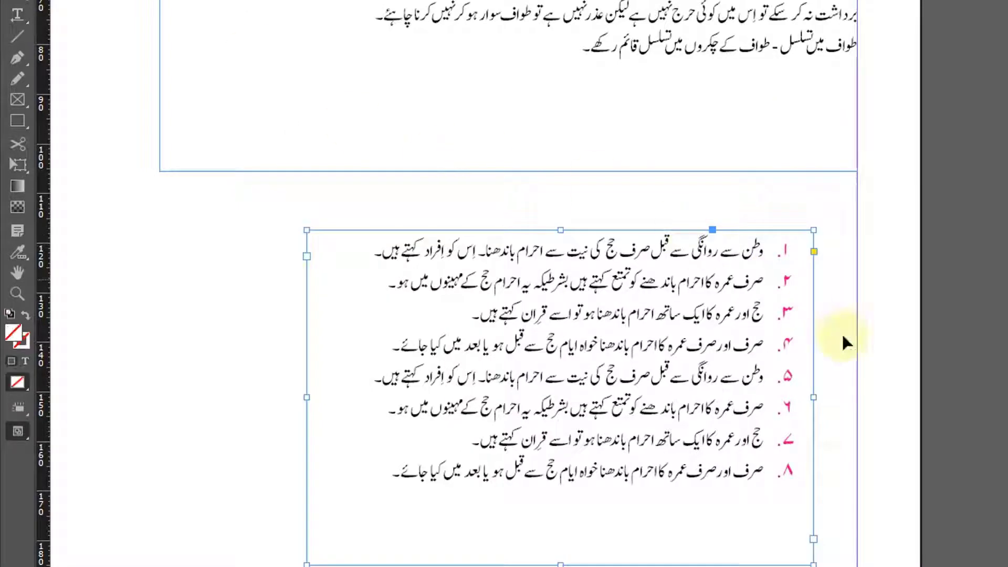
# Open Span Columns for all eight numbered paragraphs, choose the Split Column layout, and turn on the preview.
pyautogui.moveTo(754, 250); pyautogui.dragTo(945, 144)
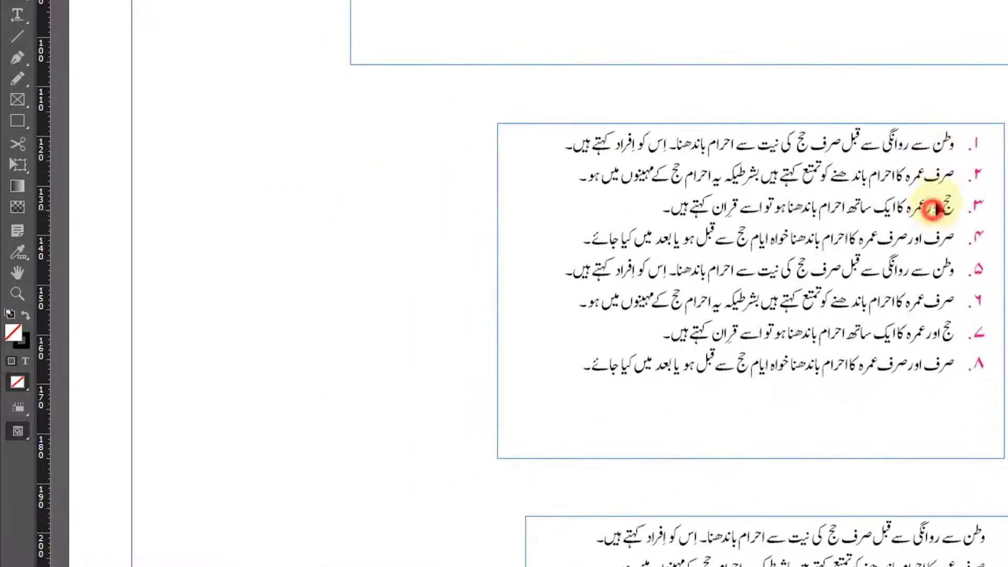
pyautogui.moveTo(932, 209); pyautogui.dragTo(952, 185)
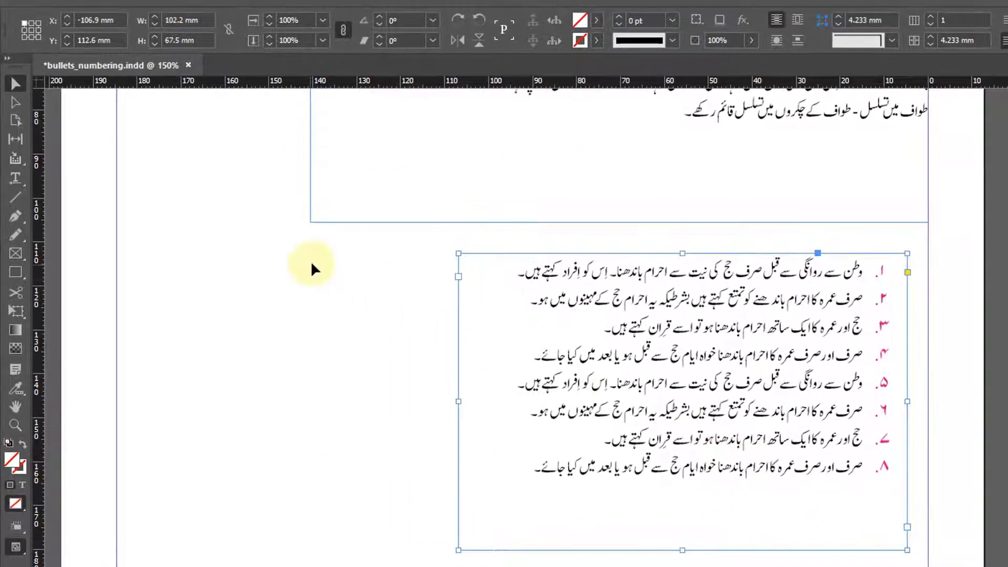
pyautogui.click(15, 178)
pyautogui.click(16, 84)
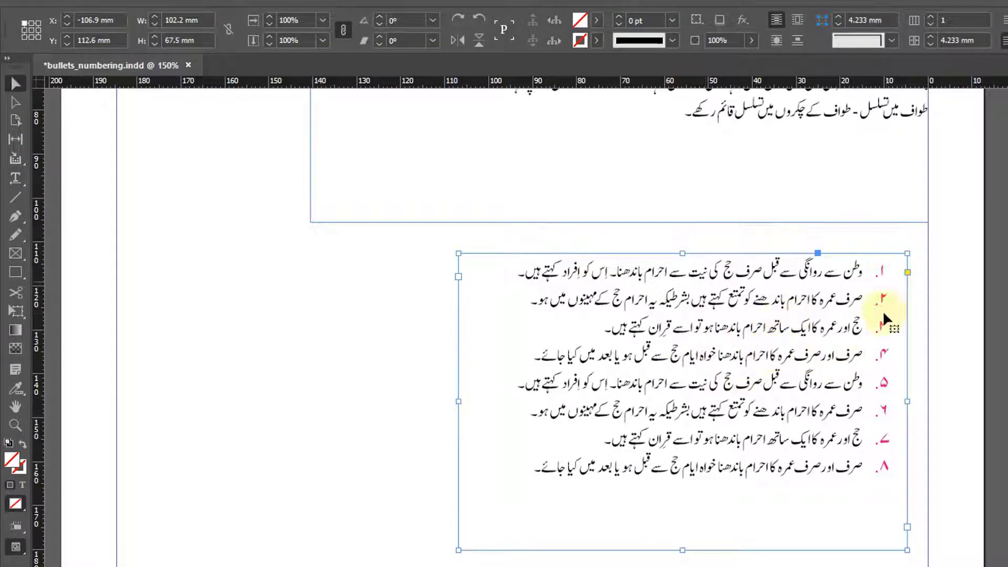
pyautogui.click(15, 180)
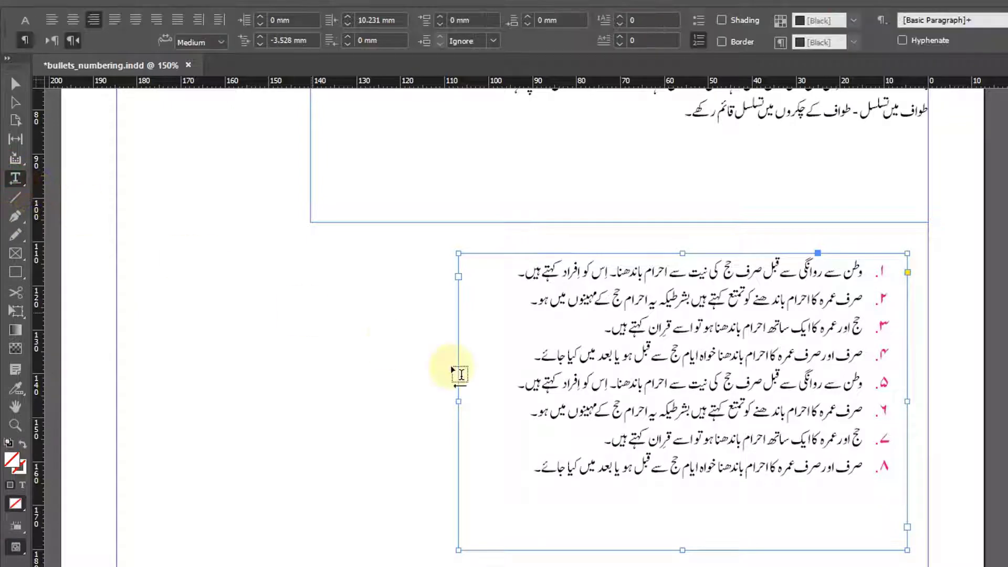
pyautogui.moveTo(507, 477); pyautogui.dragTo(882, 266)
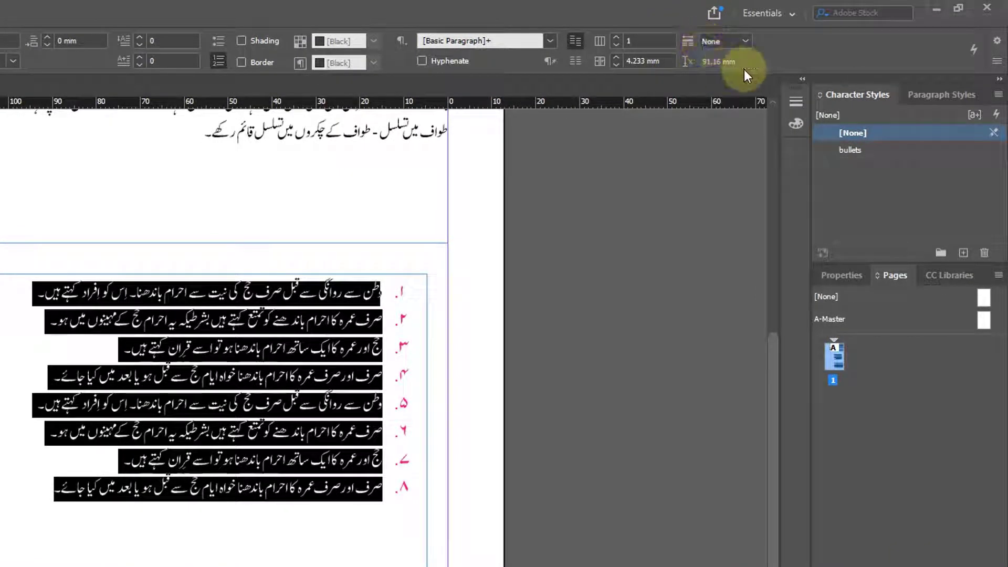
pyautogui.click(997, 61)
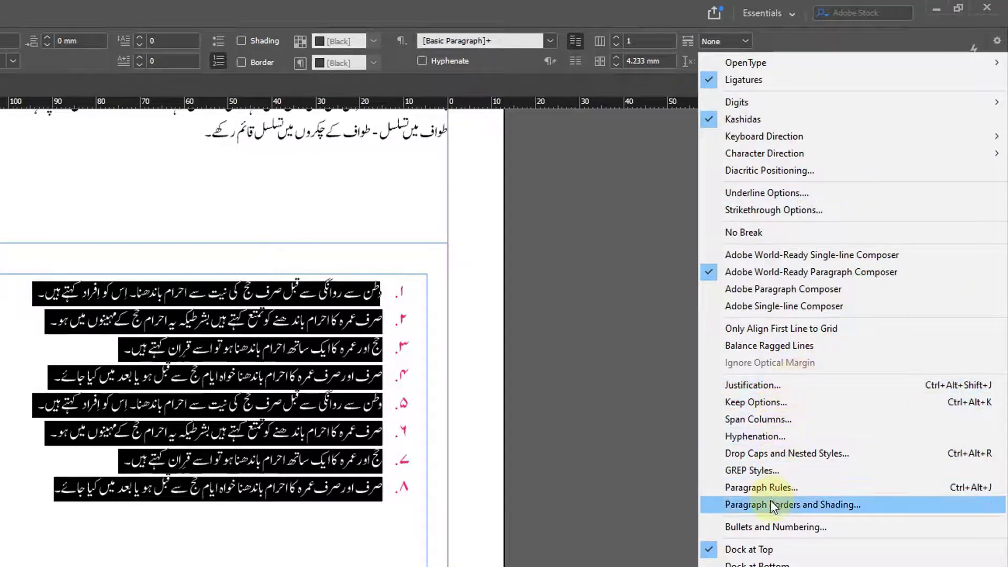
pyautogui.click(755, 420)
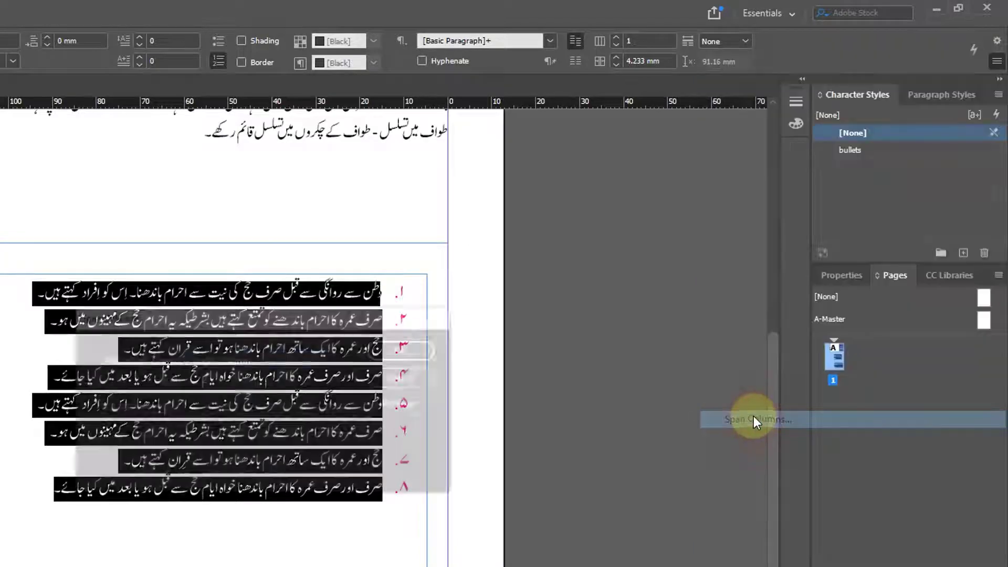
pyautogui.moveTo(332, 326); pyautogui.dragTo(204, 149)
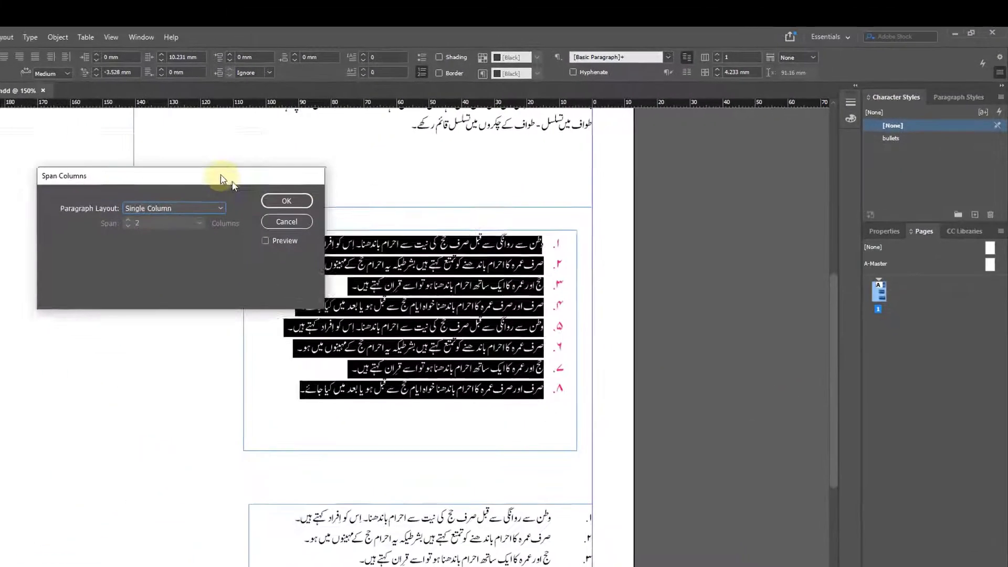
pyautogui.click(139, 176)
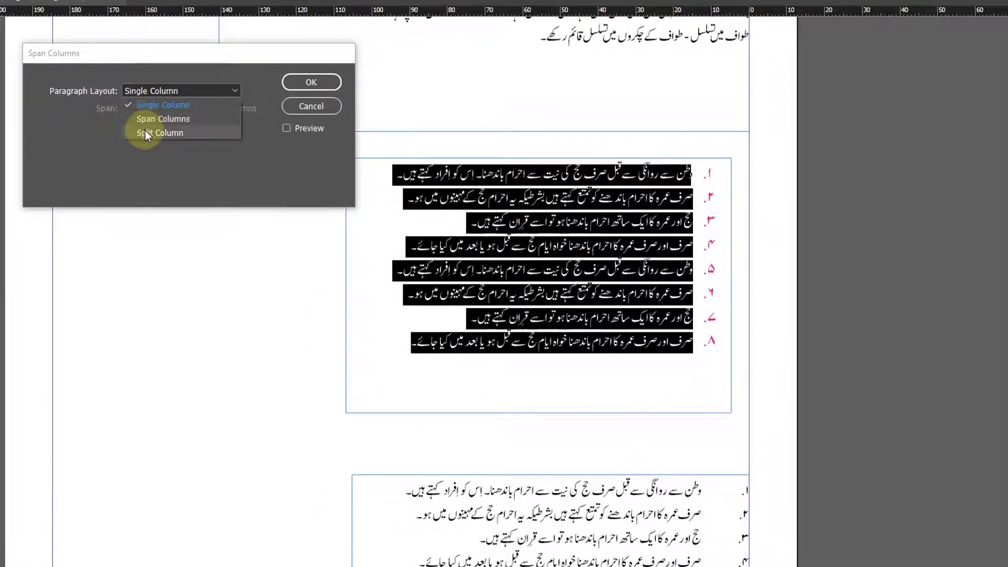
pyautogui.click(146, 132)
pyautogui.click(285, 127)
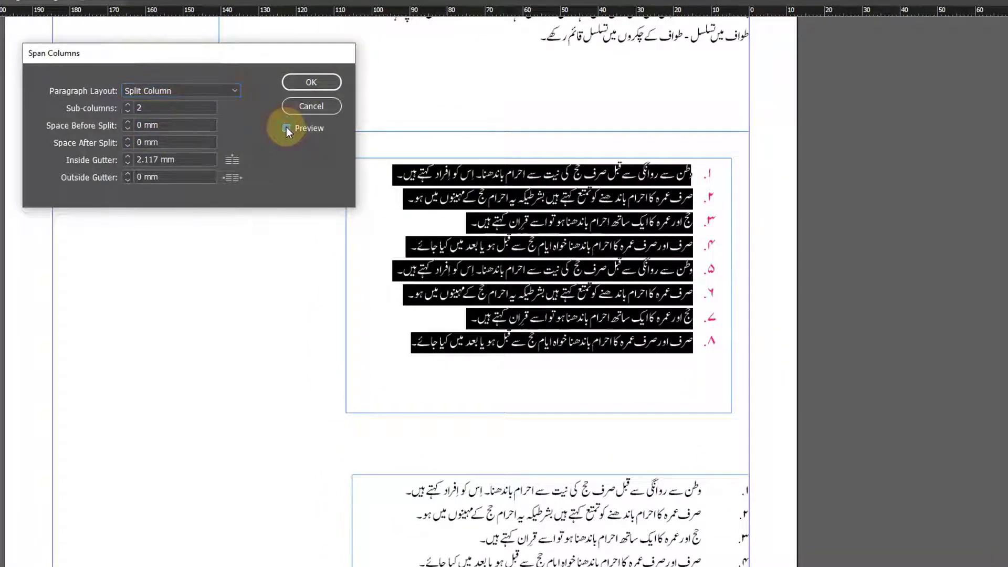
# Try three sub-columns for the list, return to 2 sub-columns, and apply the split.
pyautogui.click(127, 105)
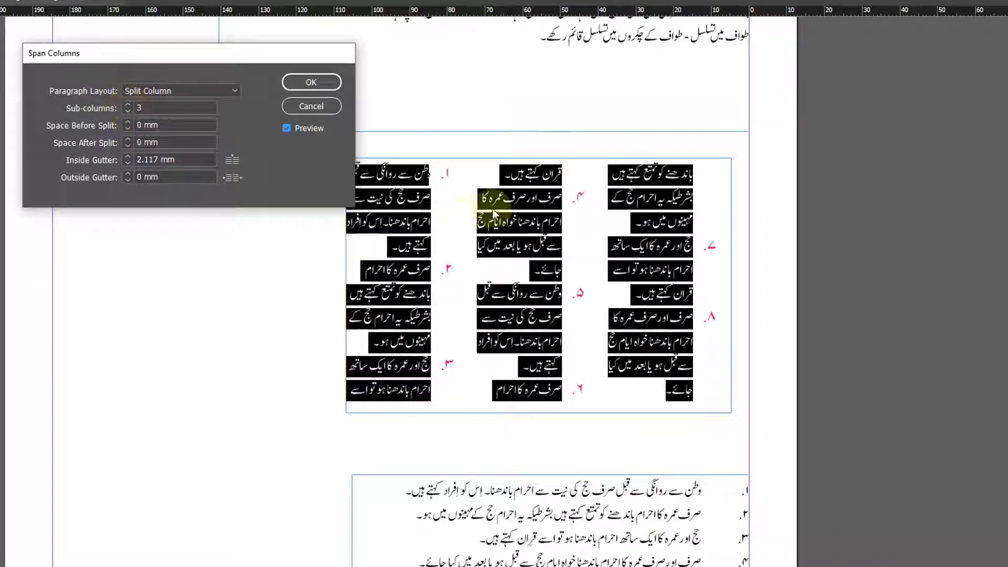
pyautogui.click(127, 110)
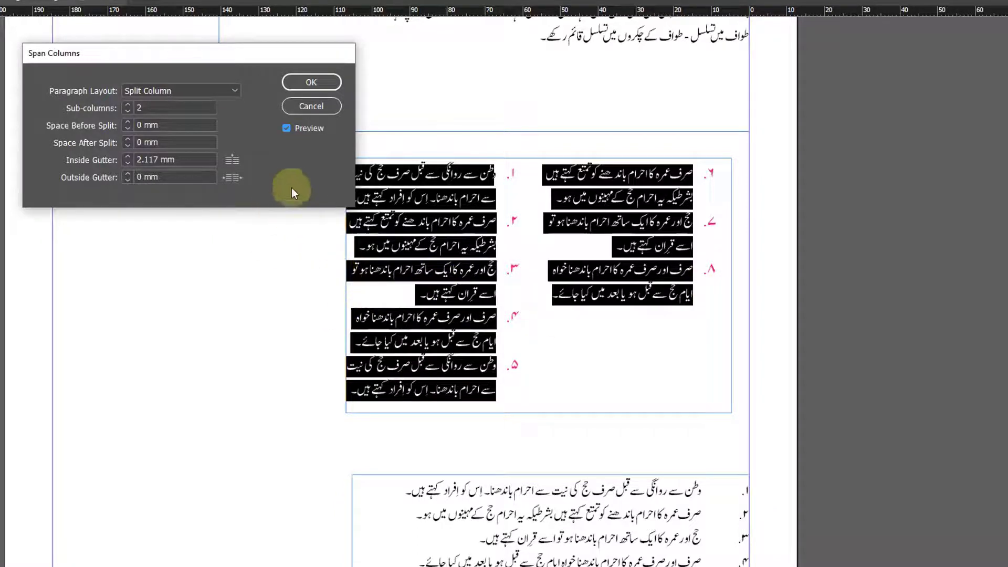
pyautogui.click(311, 82)
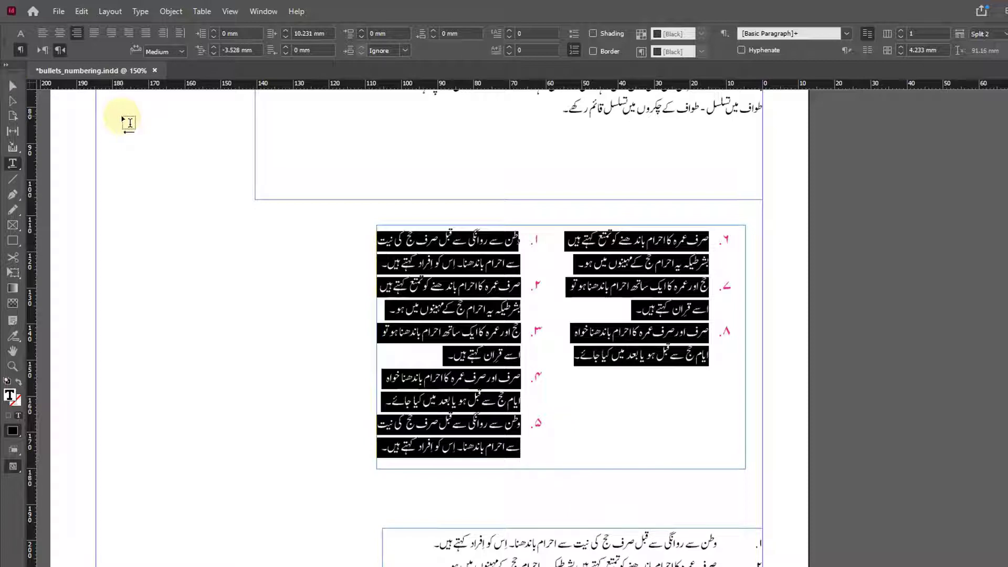
# Open the Story panel beside the page and switch the eight-item list to Right-to-Left Story Direction.
pyautogui.click(259, 12)
pyautogui.moveTo(439, 355)
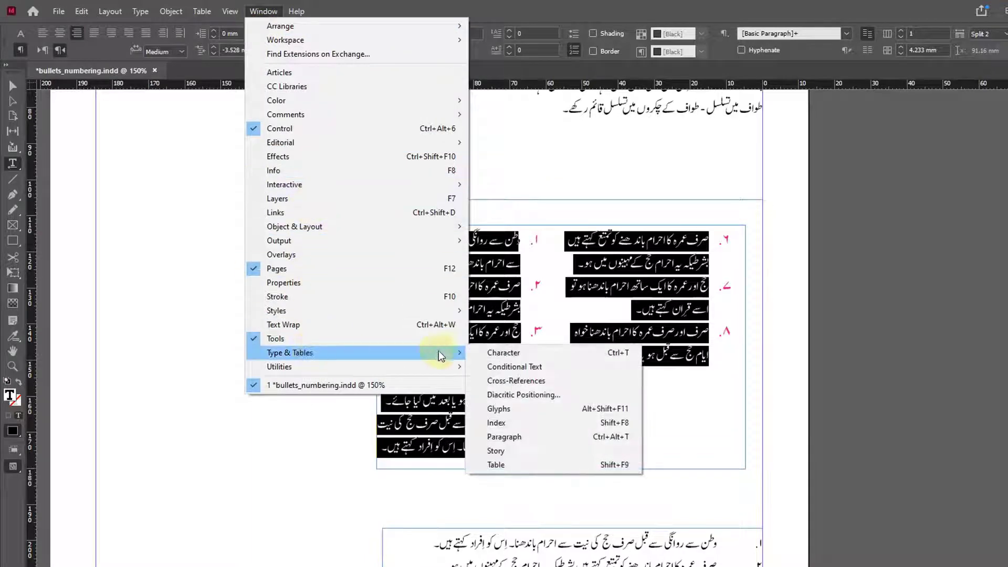
pyautogui.click(507, 451)
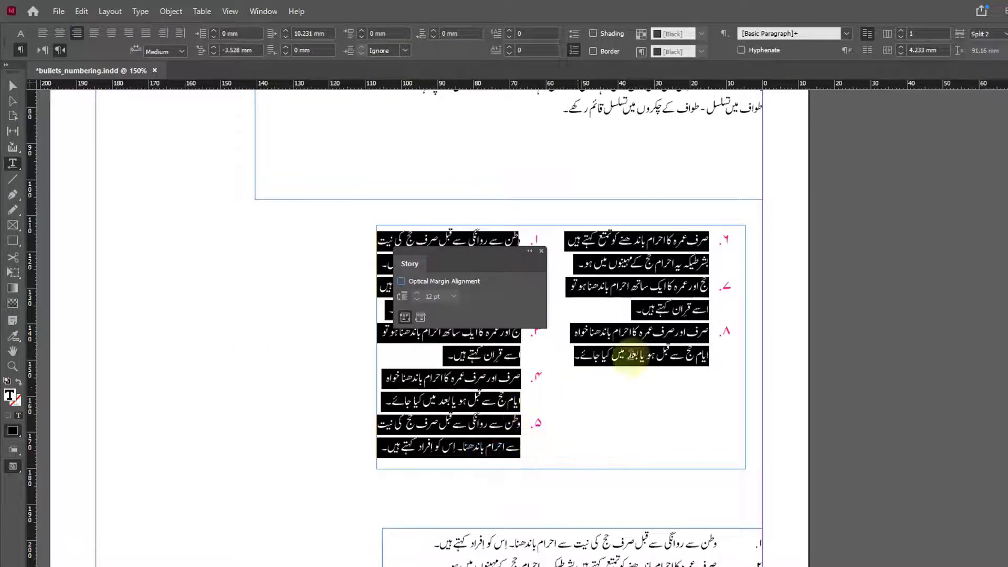
pyautogui.moveTo(483, 255); pyautogui.dragTo(897, 161)
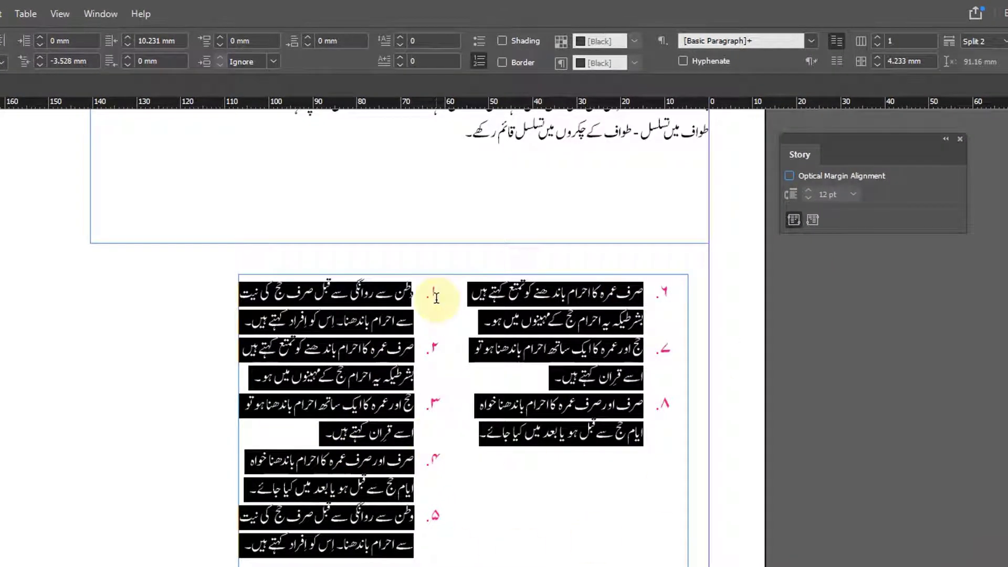
pyautogui.click(794, 222)
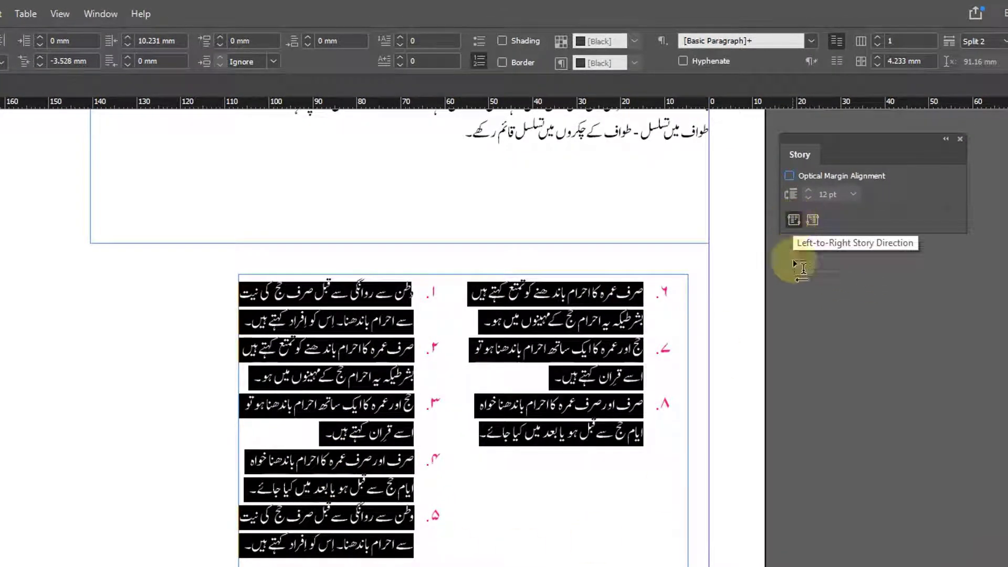
pyautogui.click(815, 225)
pyautogui.click(656, 419)
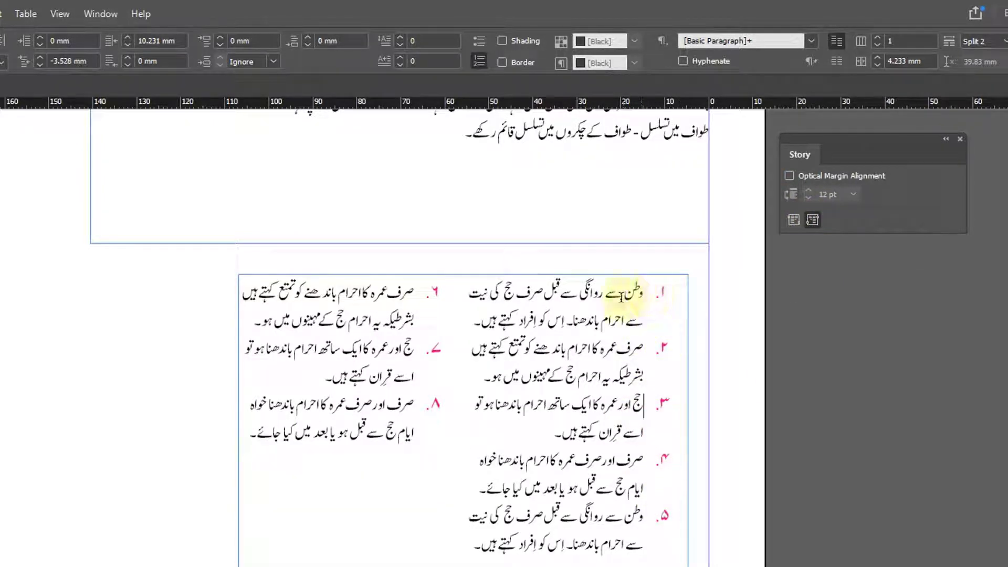
# Try a Split 3 column layout on the first five numbered paragraphs and undo it.
pyautogui.moveTo(621, 298); pyautogui.dragTo(512, 515)
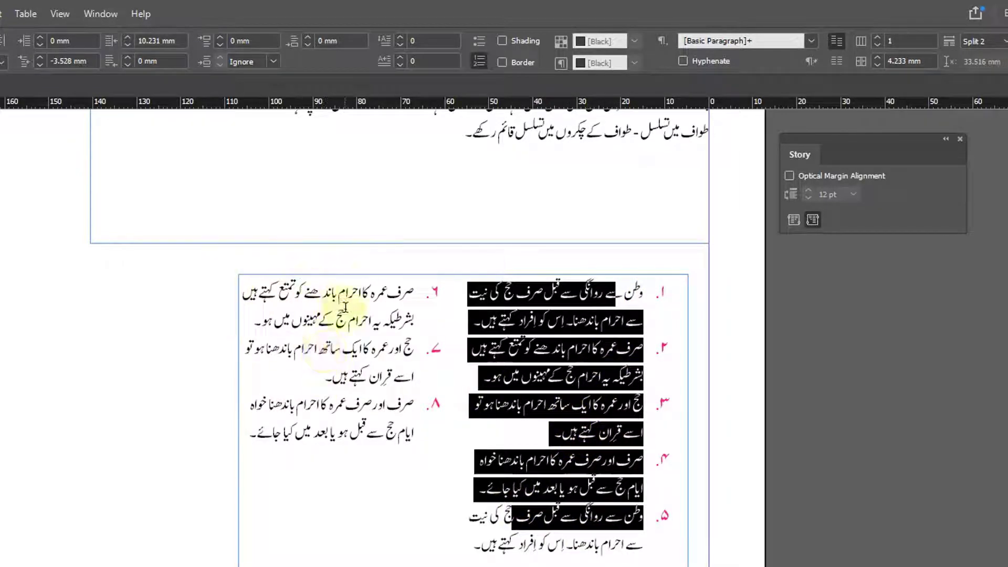
pyautogui.click(974, 43)
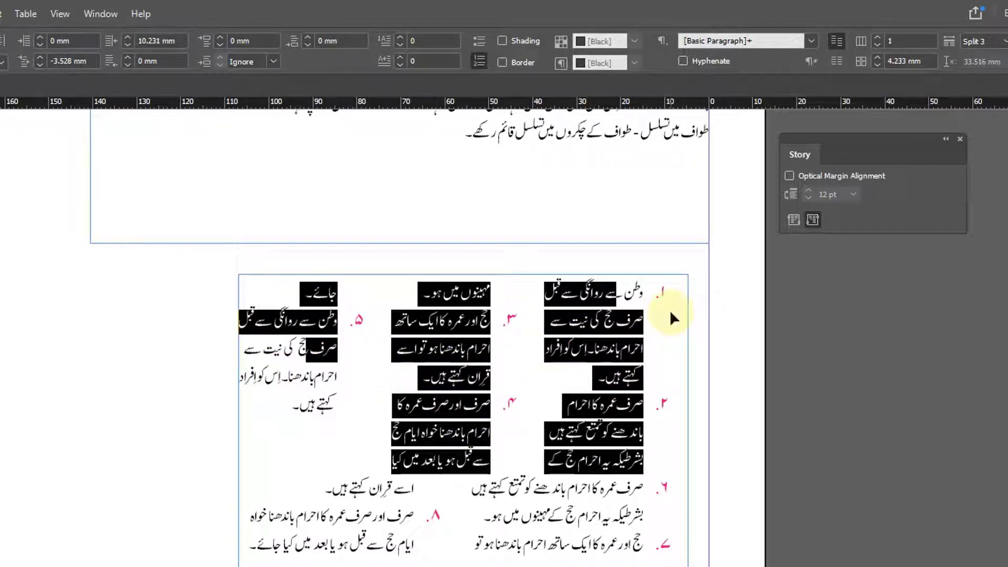
pyautogui.hotkey('ctrl', 'z')
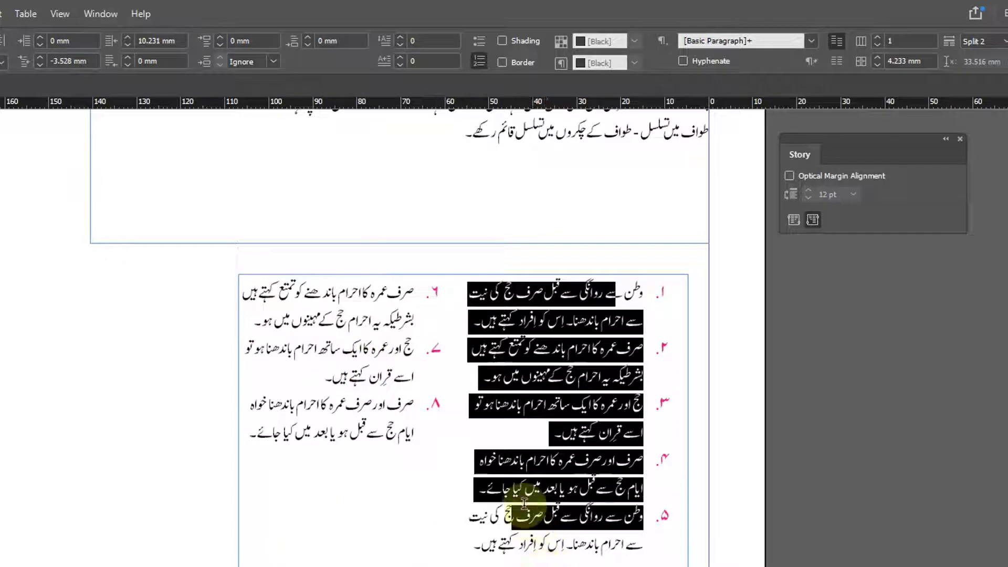
pyautogui.click(551, 386)
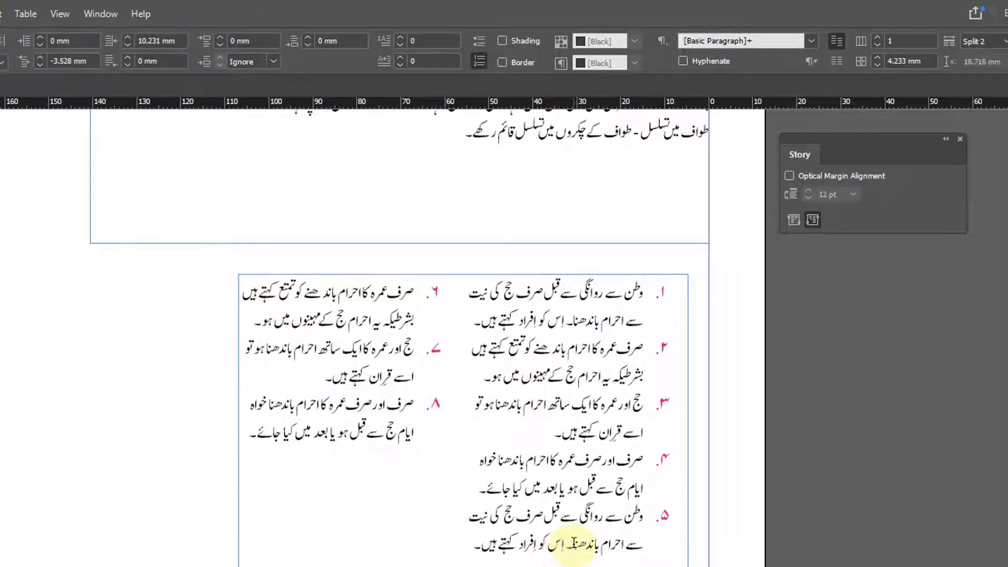
# Review the two-column numbered list's reading order against the full-width paragraphs above it.
pyautogui.scroll(3, 558, 483)
pyautogui.scroll(4, 558, 482)
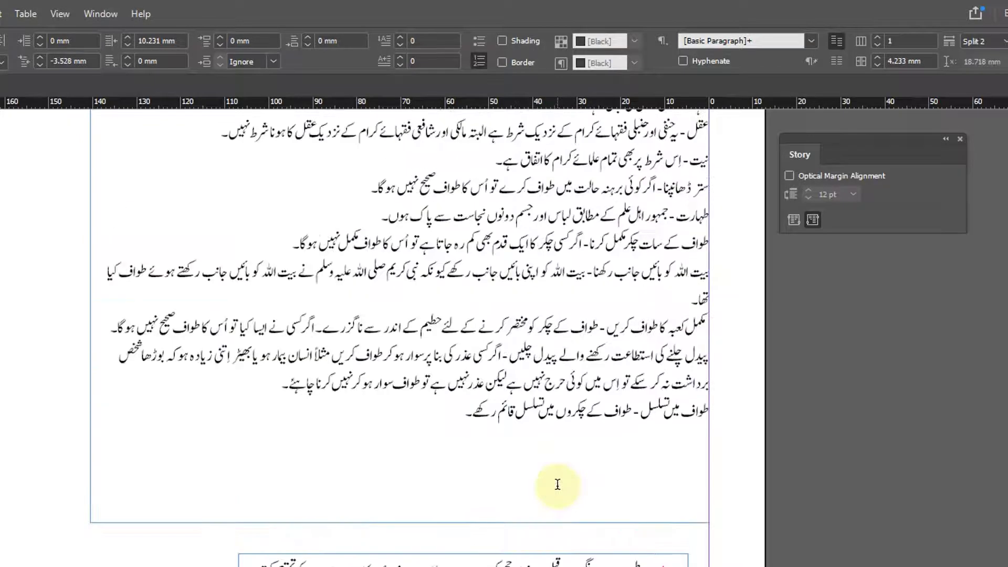
pyautogui.scroll(-4, 558, 473)
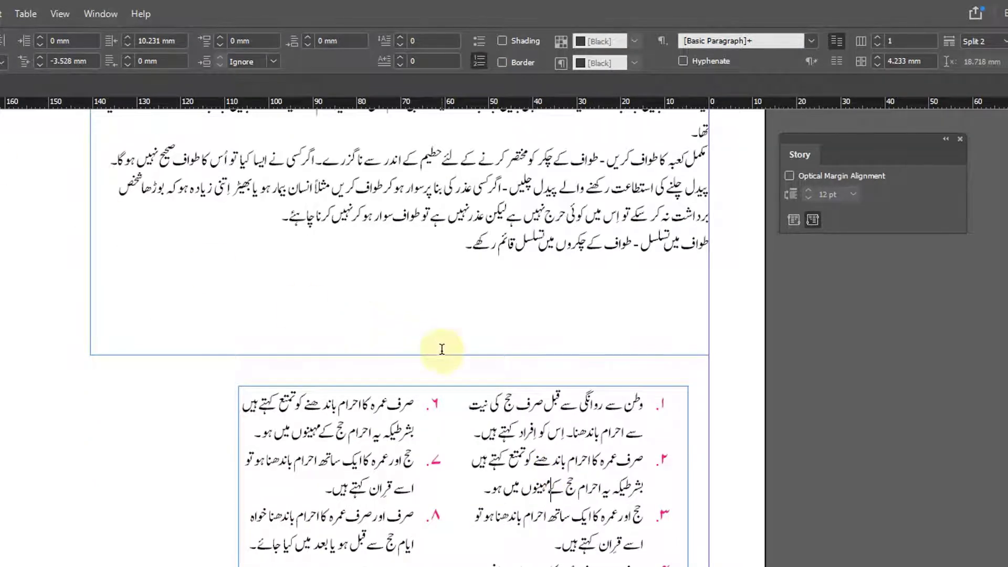
pyautogui.scroll(-7, 443, 350)
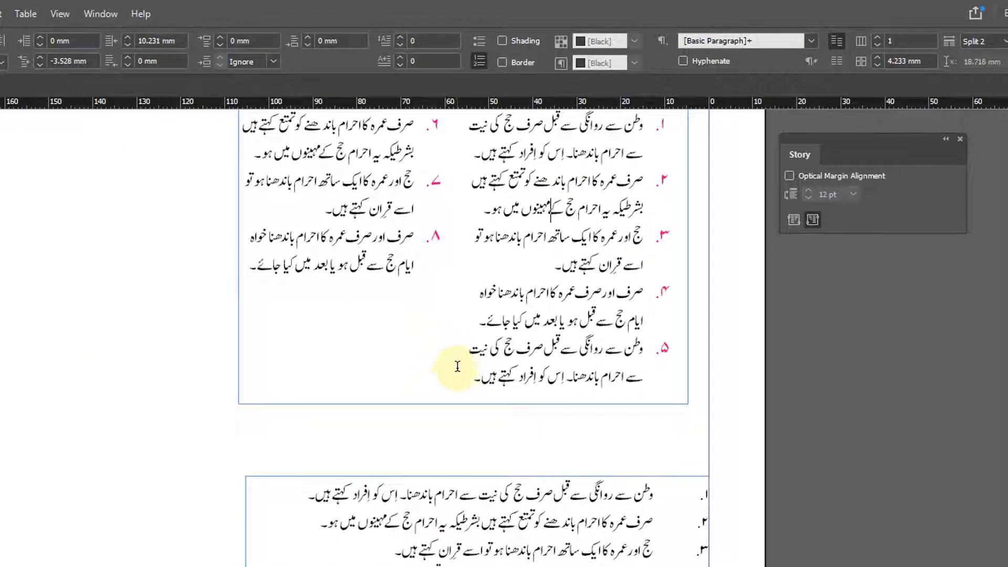
pyautogui.scroll(7, 461, 348)
pyautogui.moveTo(550, 488); pyautogui.dragTo(584, 437)
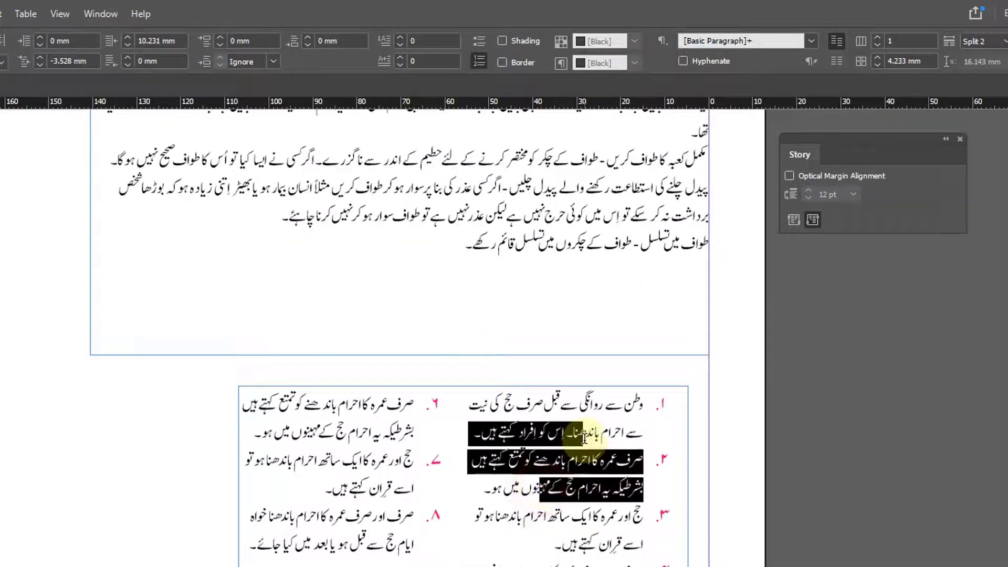
pyautogui.scroll(4, 585, 435)
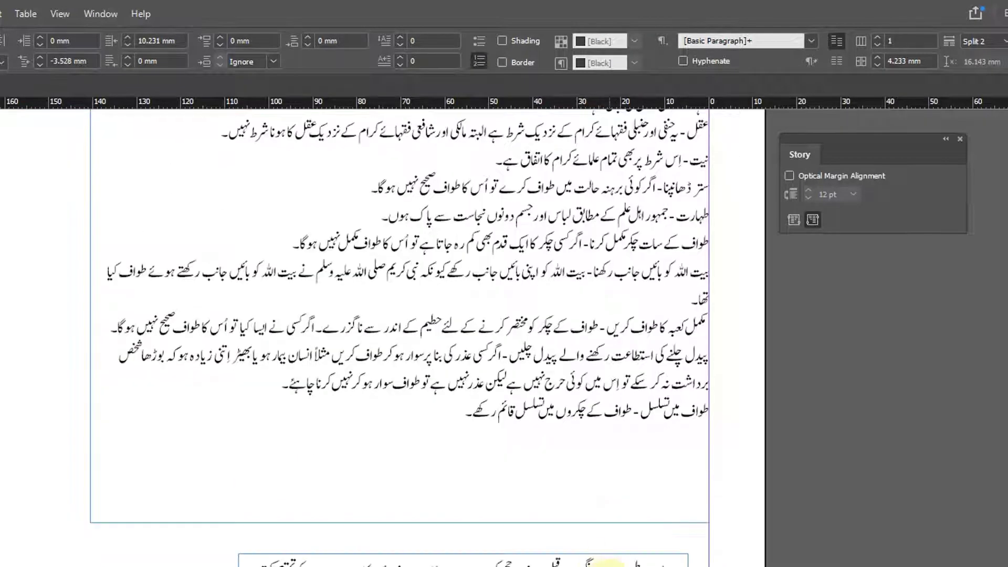
pyautogui.moveTo(603, 562); pyautogui.dragTo(467, 565)
pyautogui.scroll(-4, 602, 541)
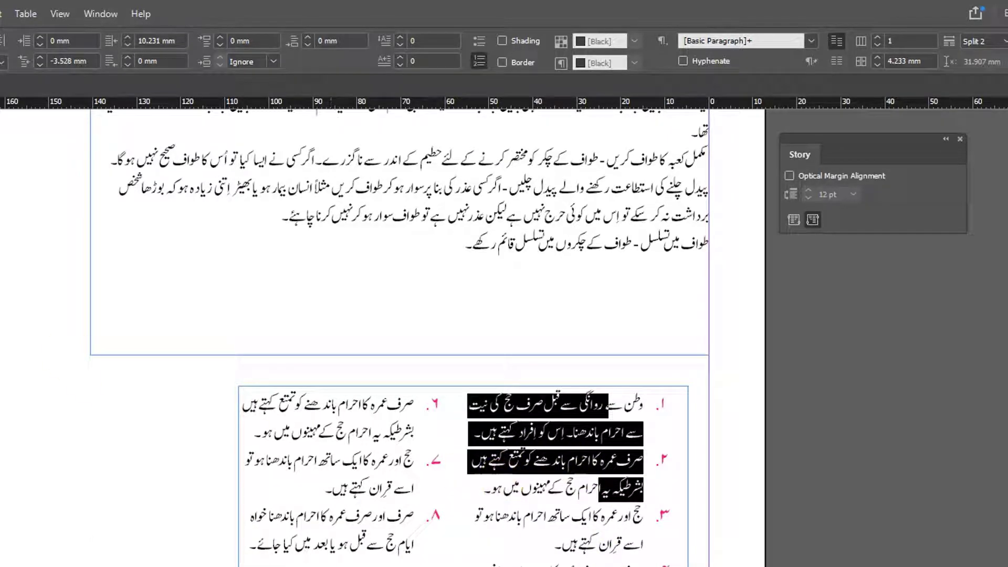
pyautogui.press('Escape')
pyautogui.scroll(-5, 513, 494)
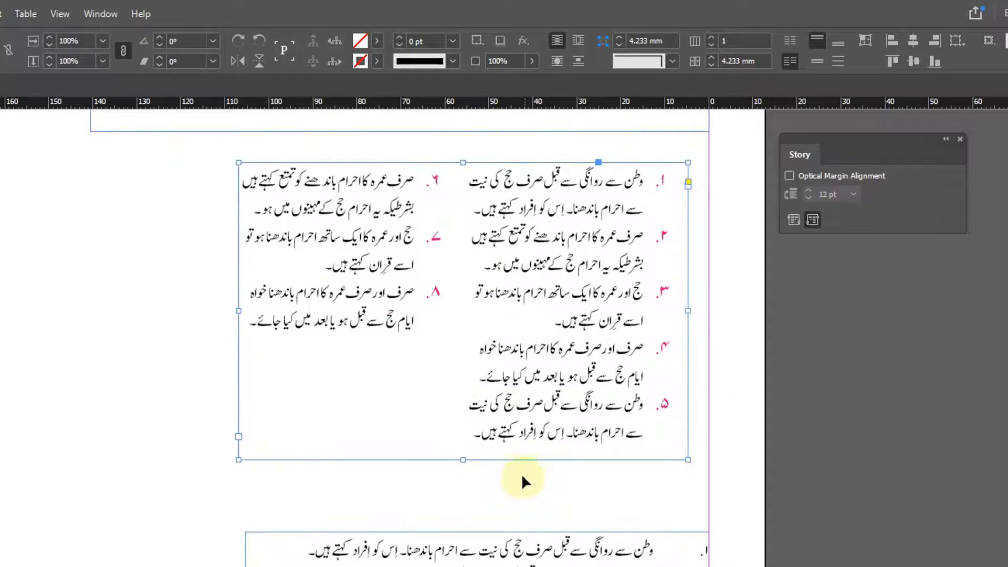
pyautogui.scroll(6, 523, 475)
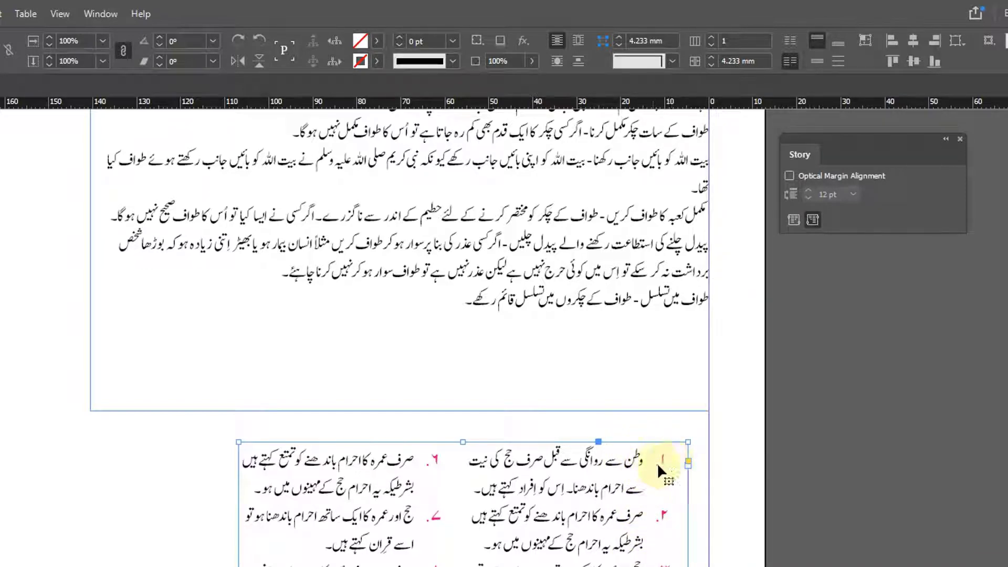
pyautogui.click(864, 512)
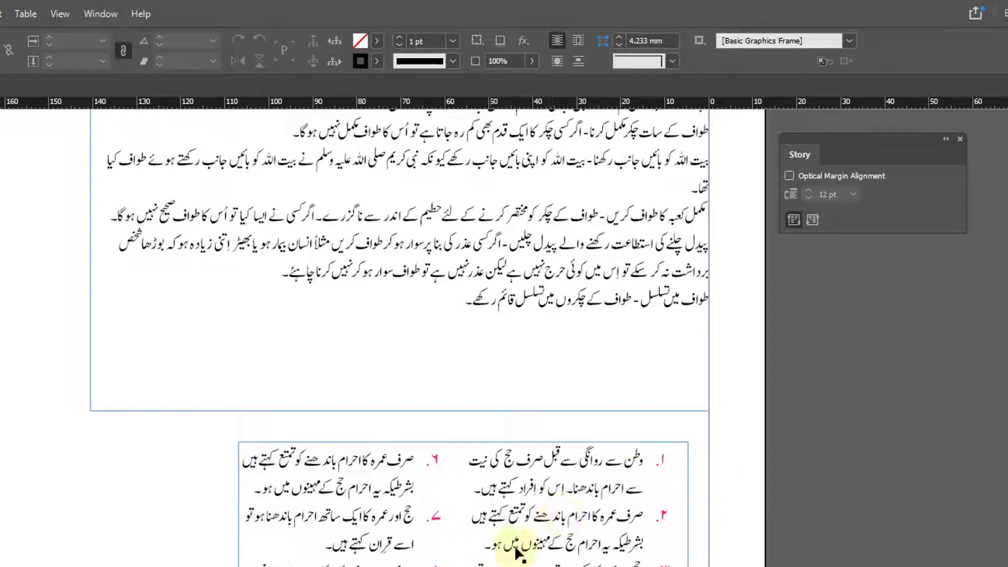
pyautogui.scroll(5, 551, 546)
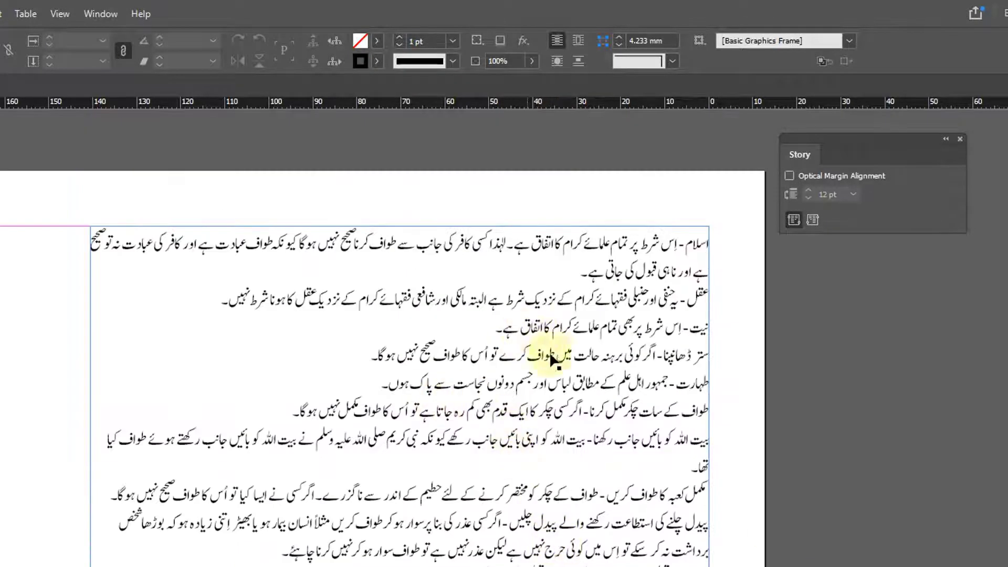
pyautogui.scroll(-9, 546, 395)
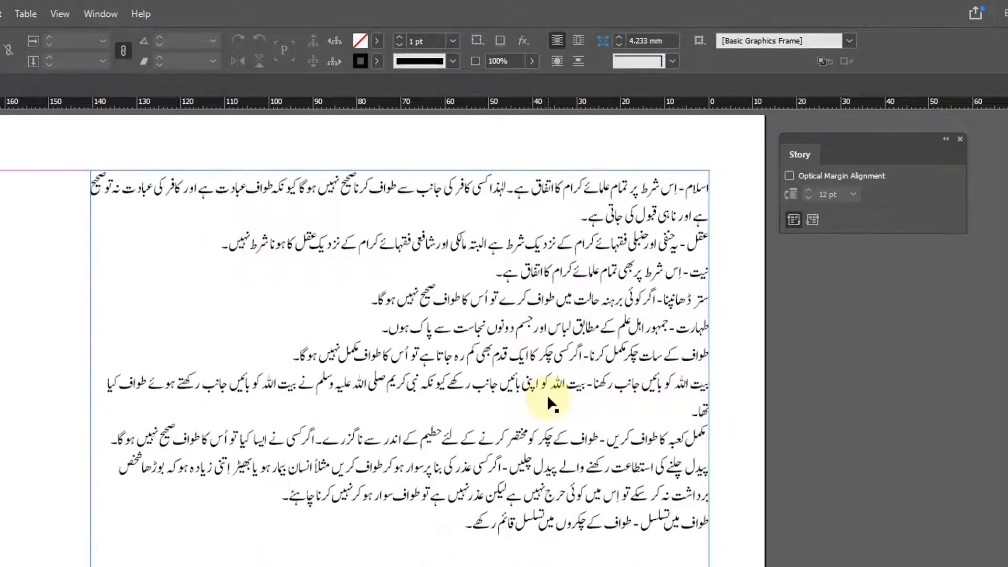
# Compare the automatically numbered two-column list with the manually numbered list in the frame below it.
pyautogui.scroll(-4, 440, 398)
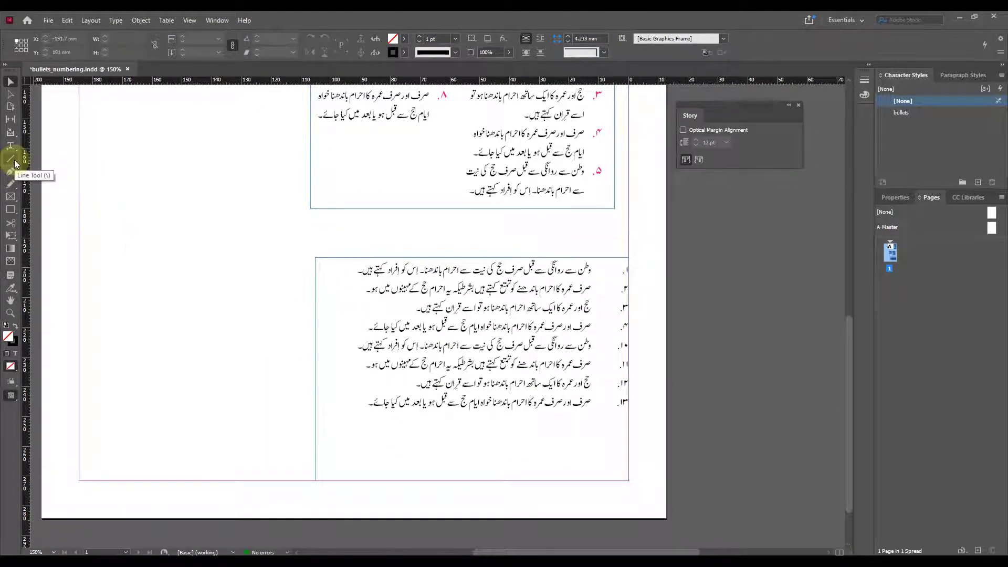
pyautogui.scroll(4, 439, 259)
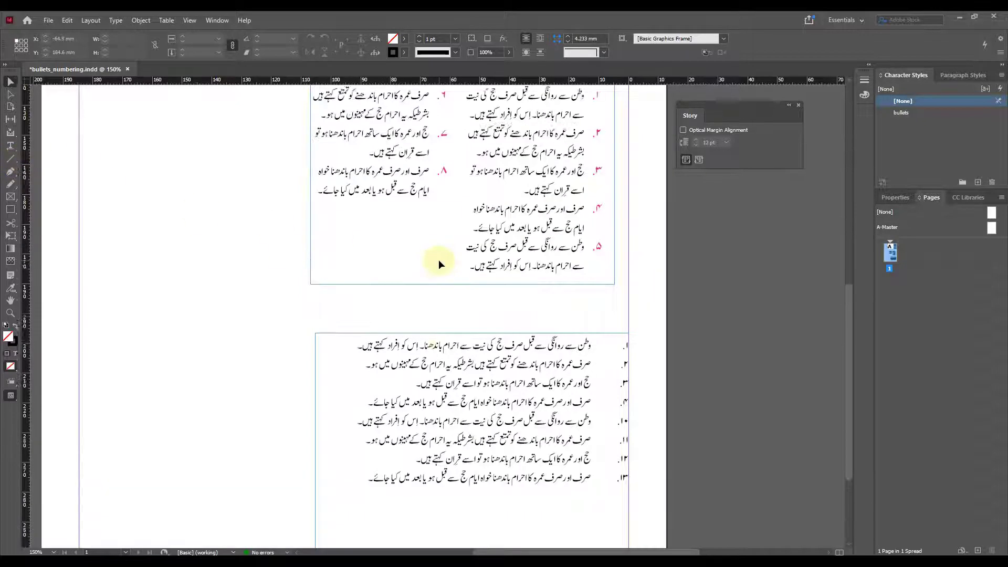
pyautogui.scroll(1, 556, 239)
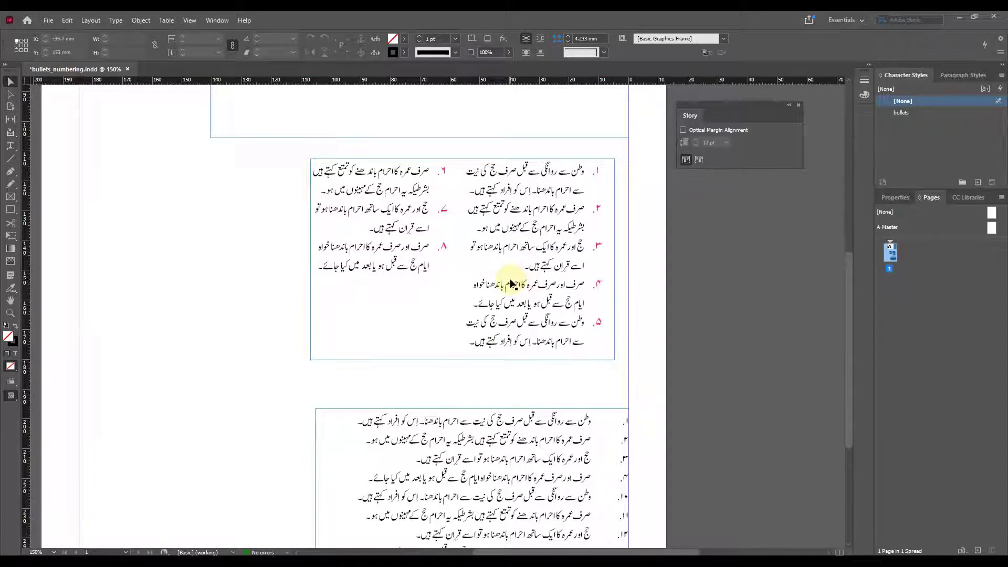
pyautogui.scroll(-2, 509, 284)
pyautogui.scroll(-1, 509, 284)
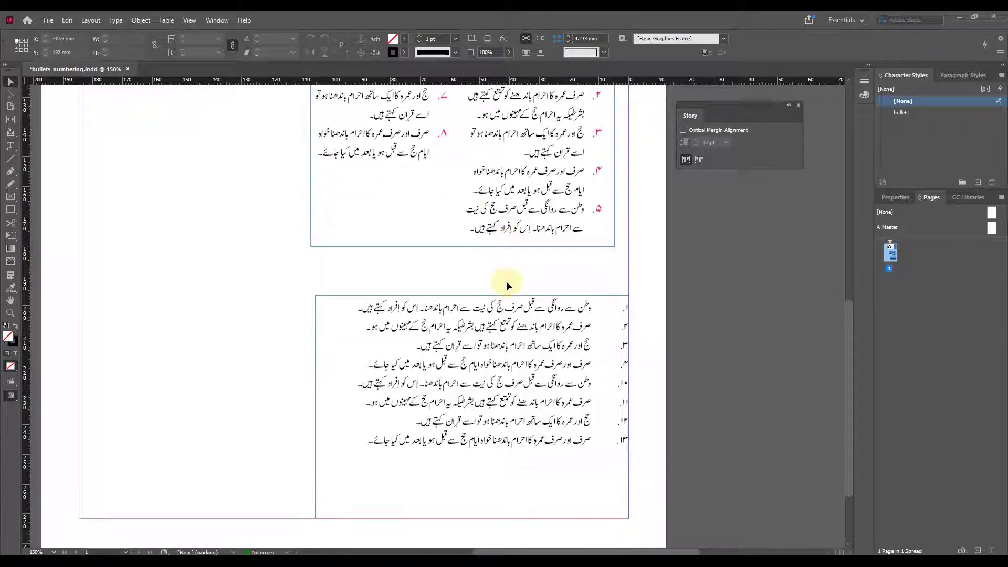
pyautogui.click(10, 146)
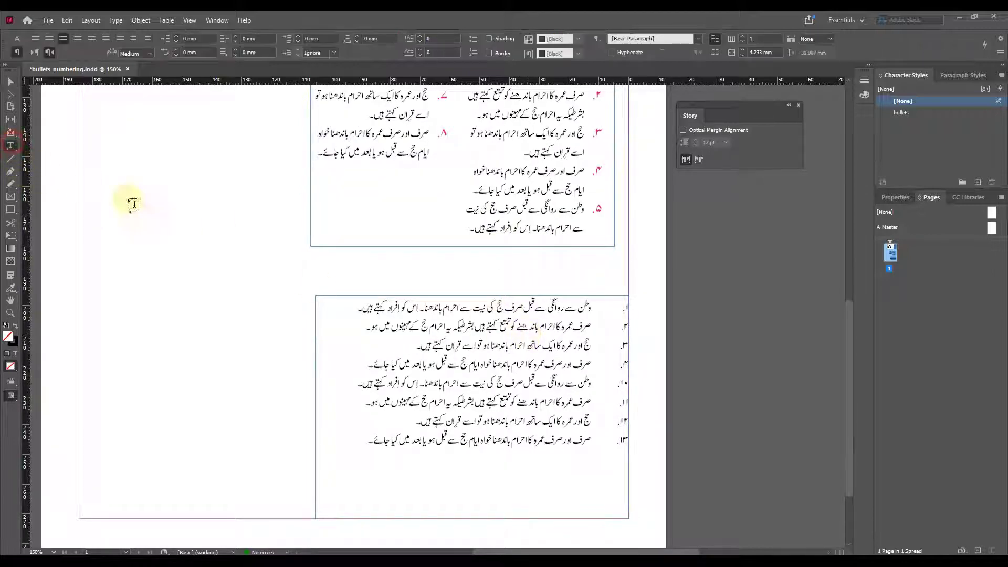
pyautogui.scroll(2, 564, 284)
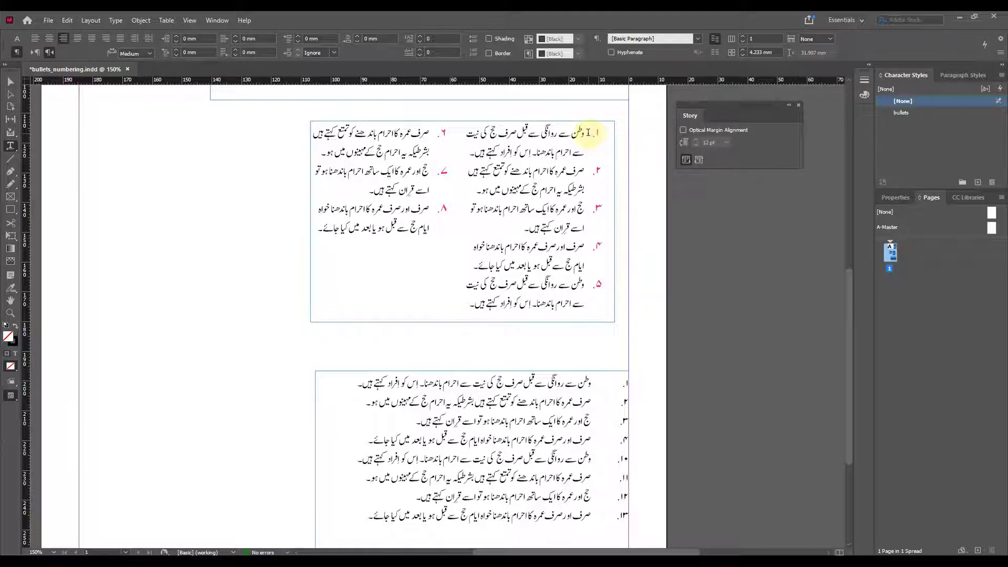
pyautogui.scroll(-3, 575, 257)
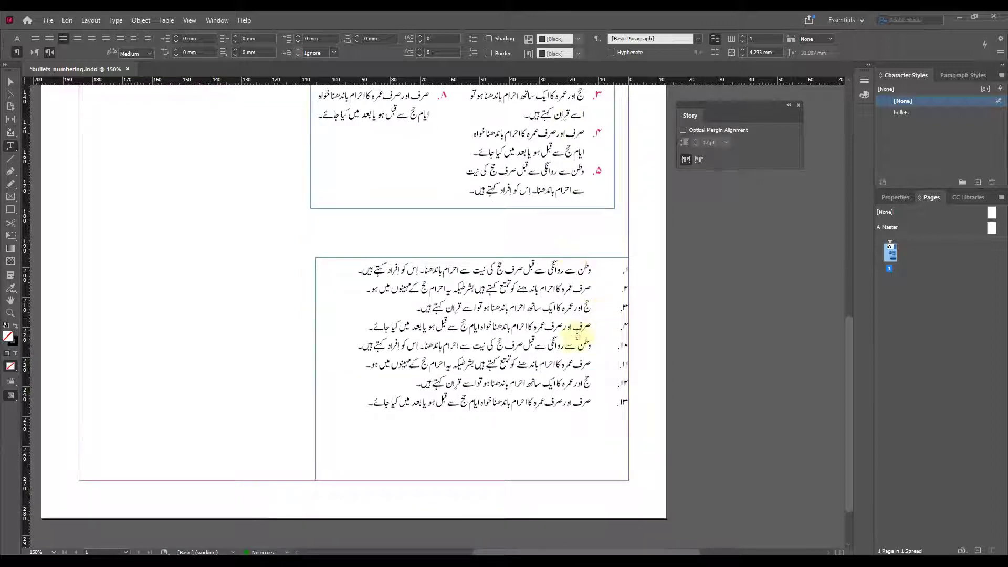
# Show hidden characters and select the tab after the typed number in the lower list's second paragraph.
pyautogui.moveTo(532, 403); pyautogui.dragTo(641, 272)
pyautogui.click(10, 82)
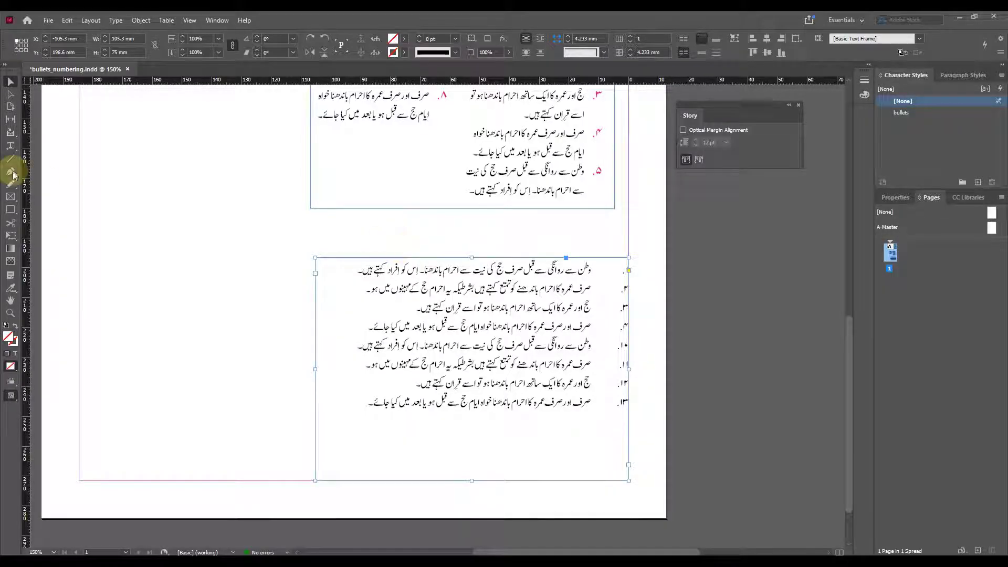
pyautogui.click(10, 146)
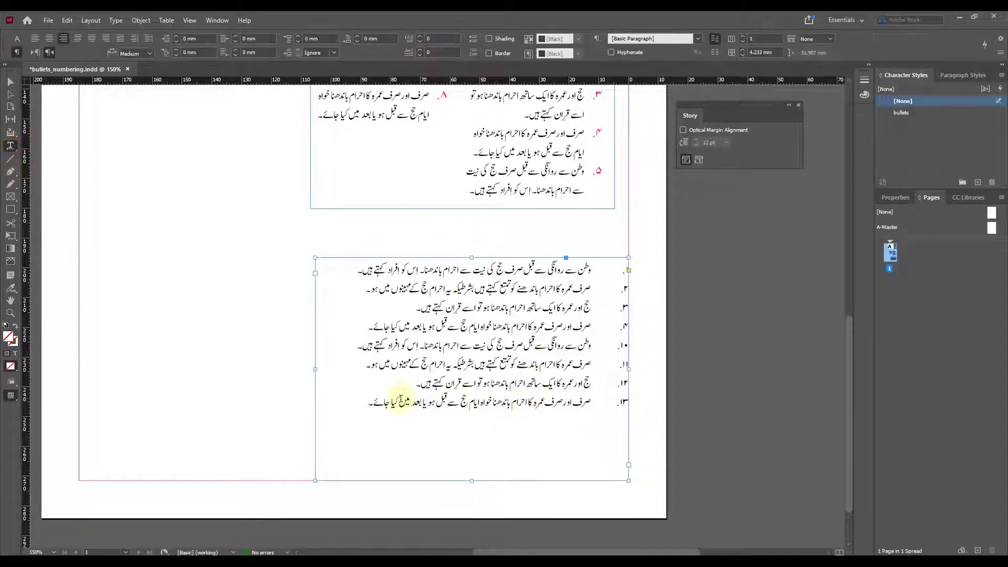
pyautogui.doubleClick(607, 269)
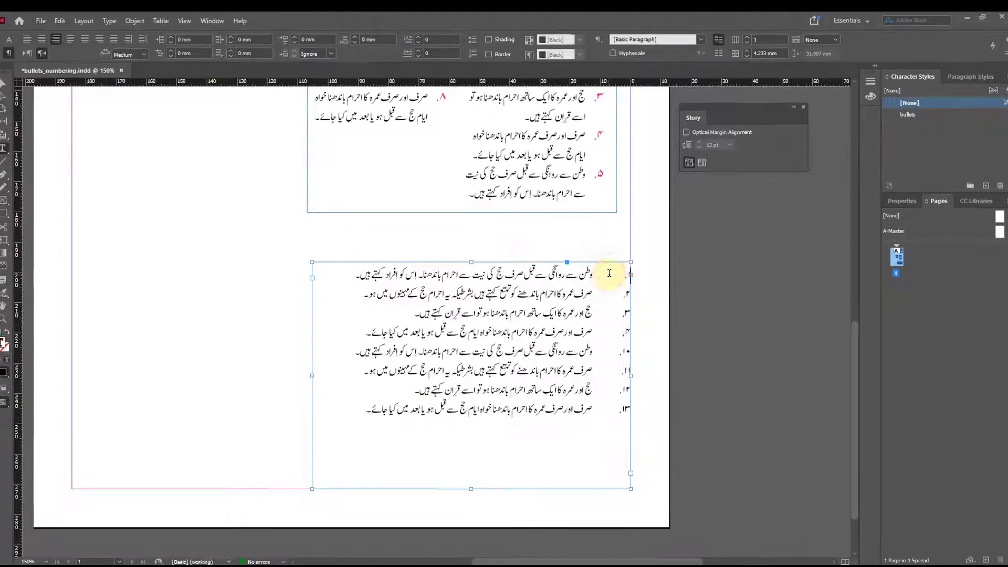
pyautogui.doubleClick(603, 290)
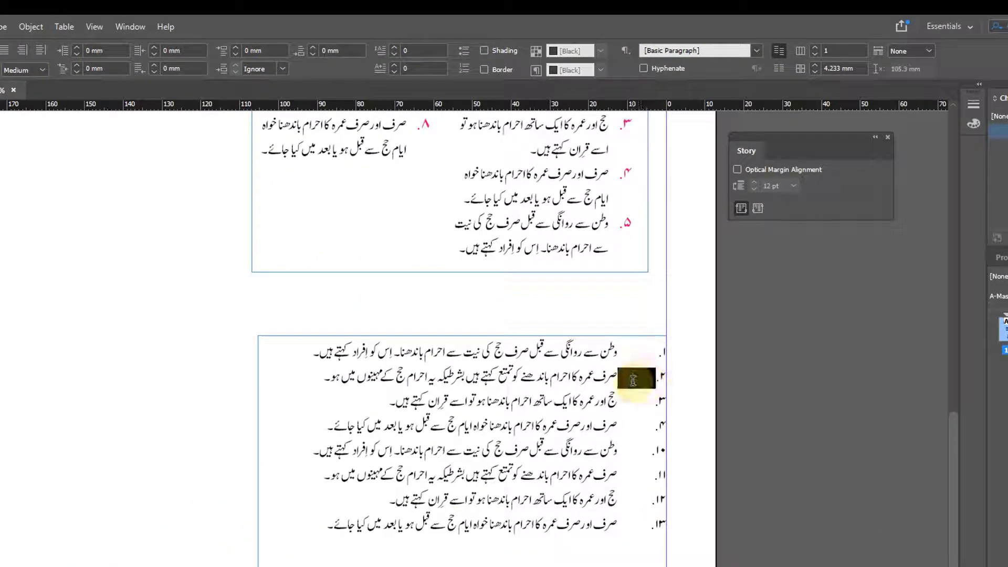
pyautogui.hotkey('ctrl', 'alt', 'i')
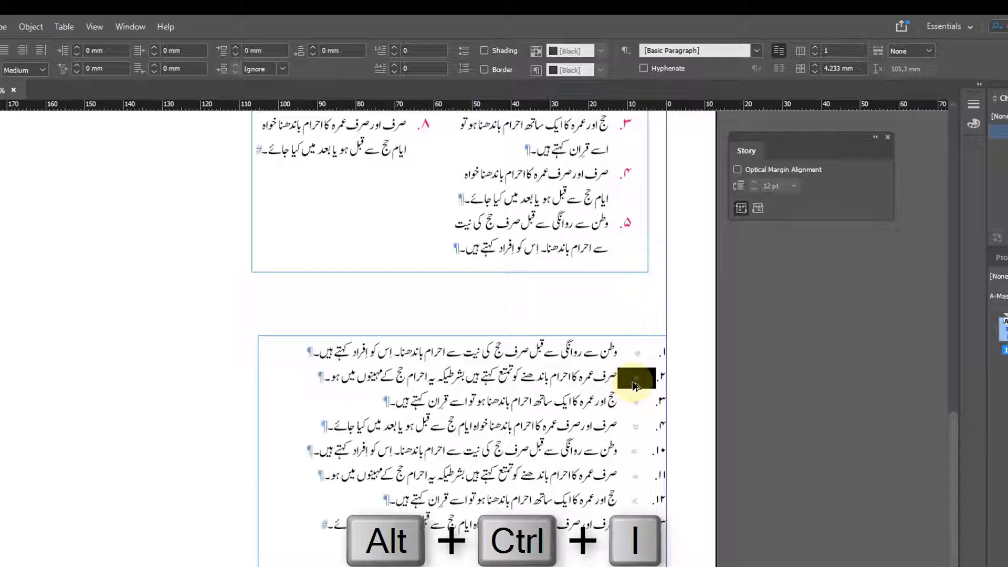
pyautogui.click(637, 379)
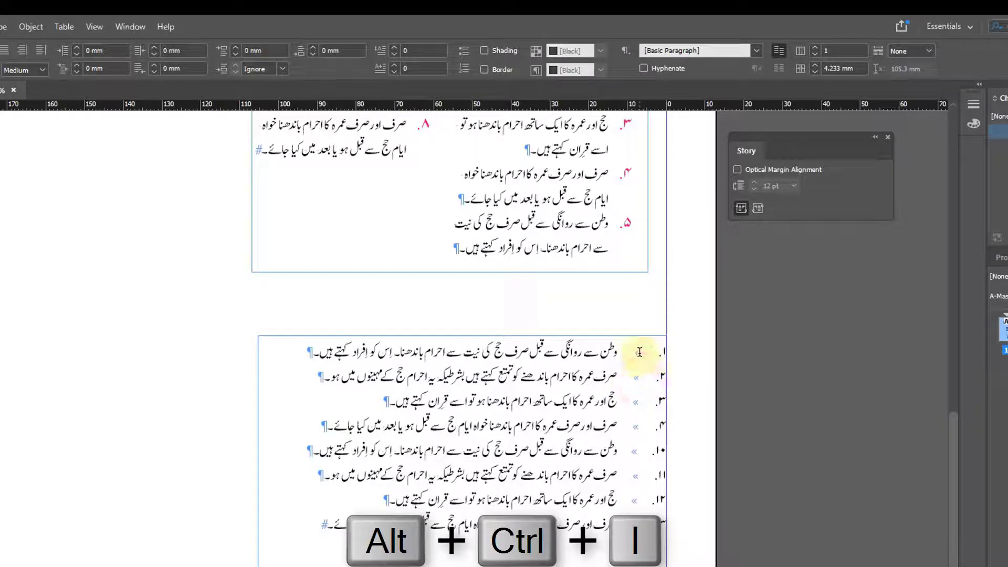
pyautogui.doubleClick(639, 351)
pyautogui.click(642, 380)
pyautogui.doubleClick(642, 380)
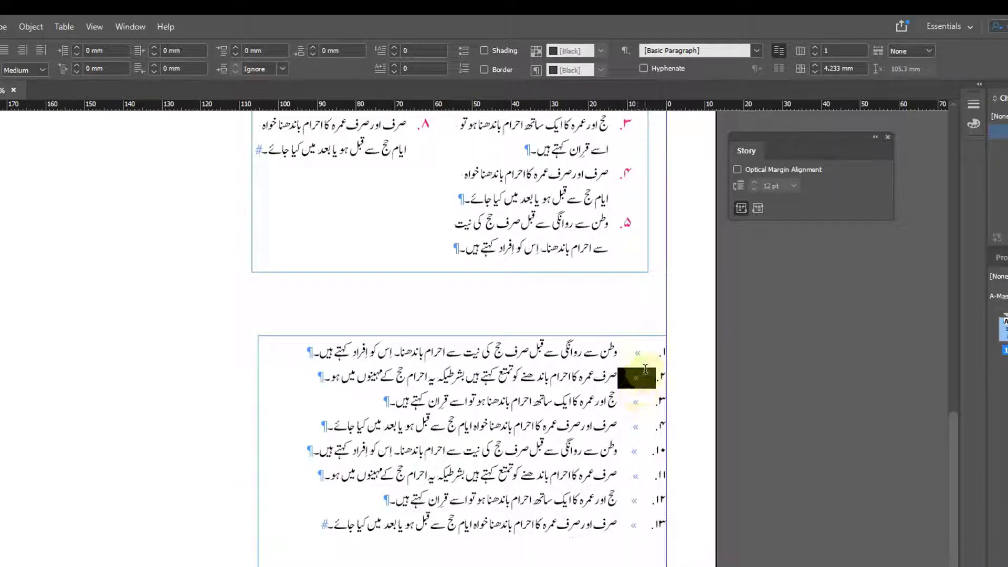
# Set the right indent of all eight manually numbered paragraphs to 10 mm.
pyautogui.moveTo(431, 536); pyautogui.dragTo(704, 353)
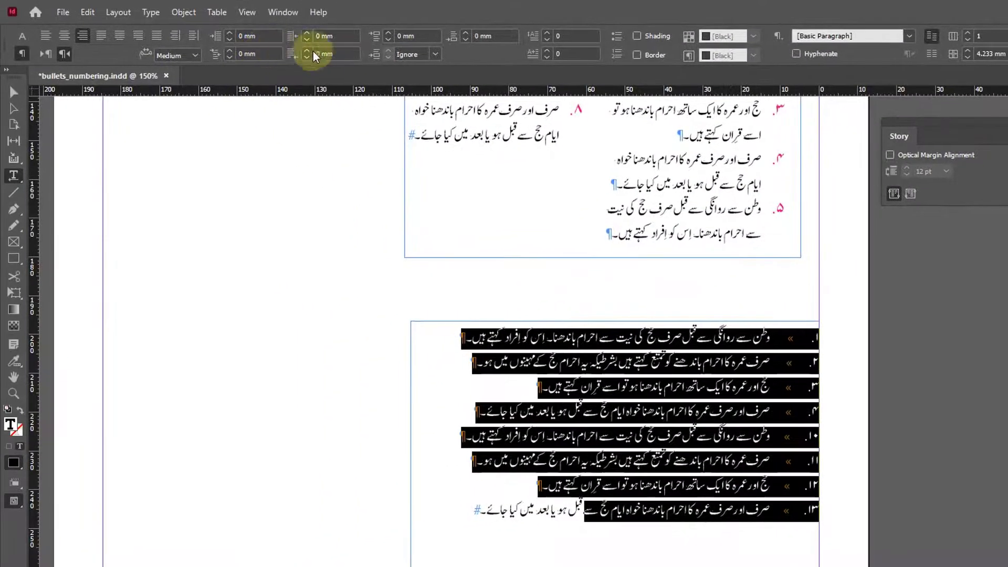
pyautogui.click(336, 36)
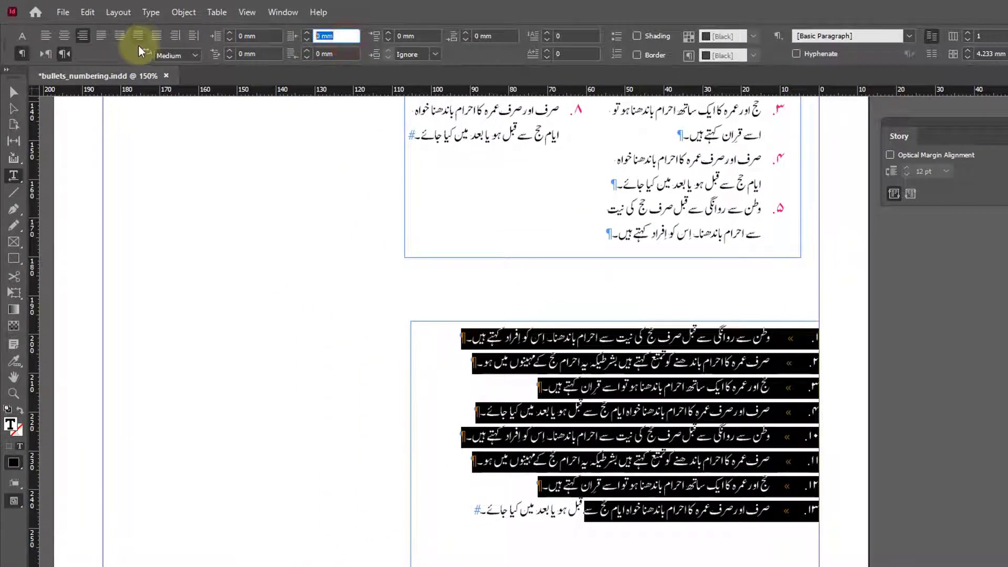
pyautogui.write('10')
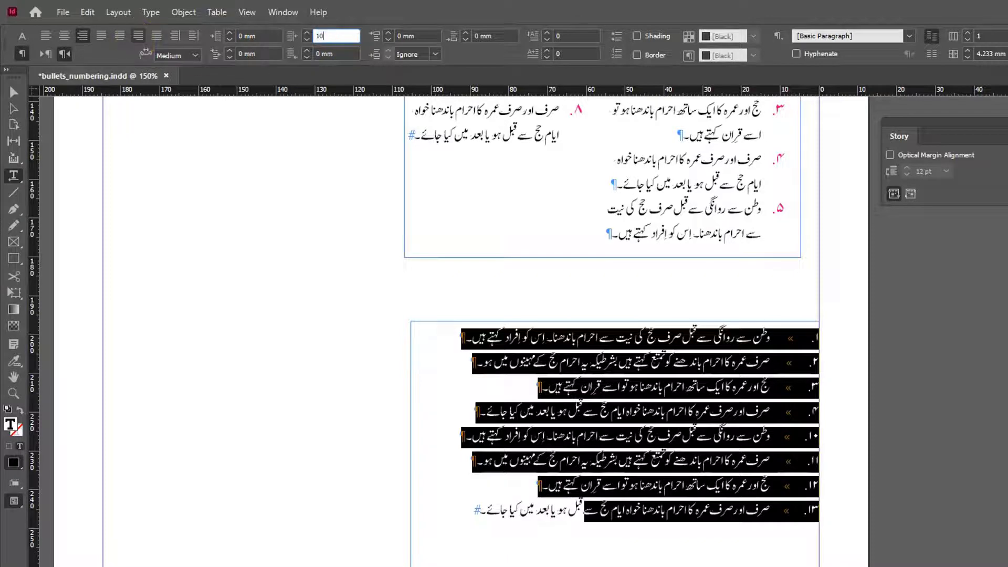
pyautogui.press('Tab')
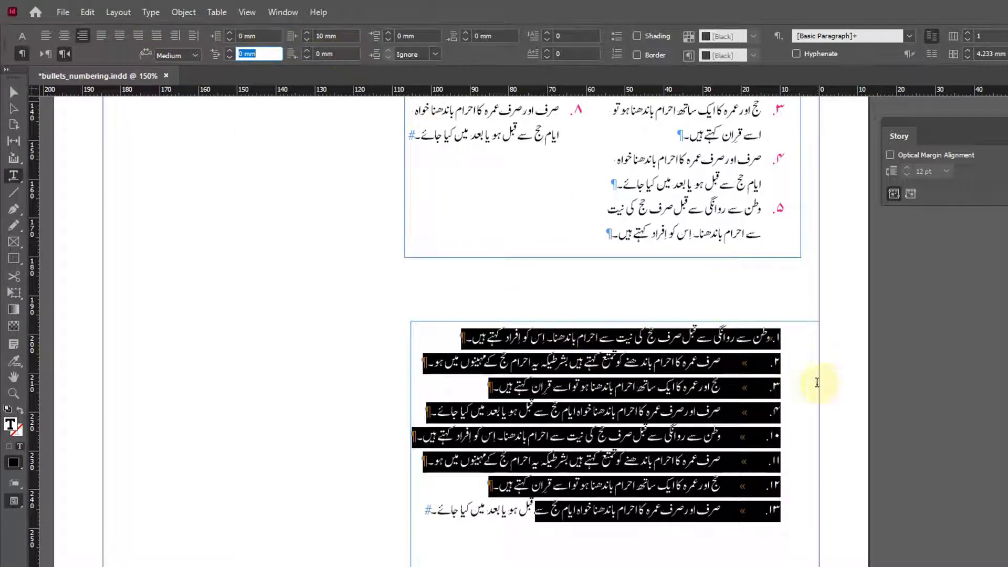
# Enter a first line indent of -10 mm for the third manually numbered paragraph.
pyautogui.click(776, 387)
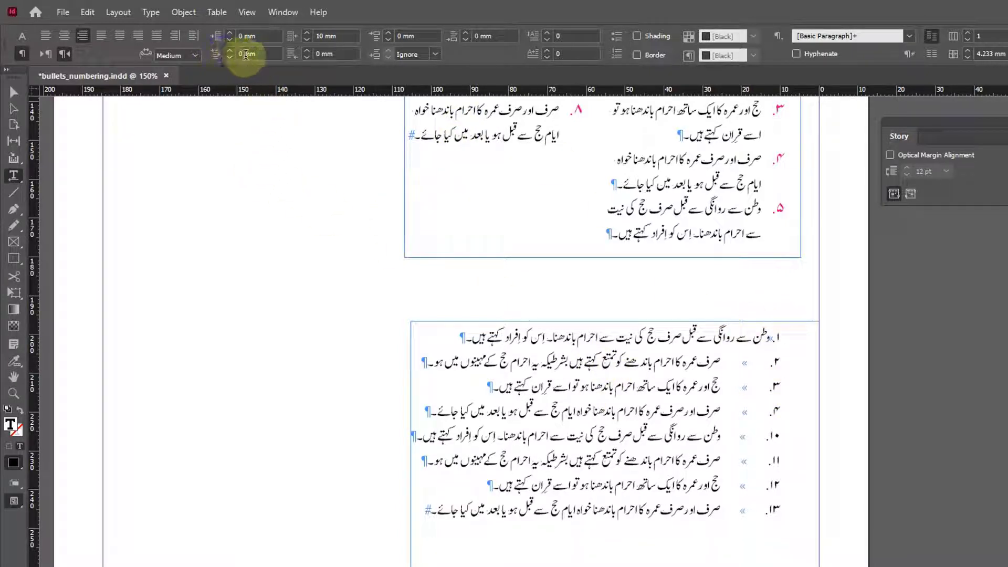
pyautogui.click(252, 53)
pyautogui.write('-10')
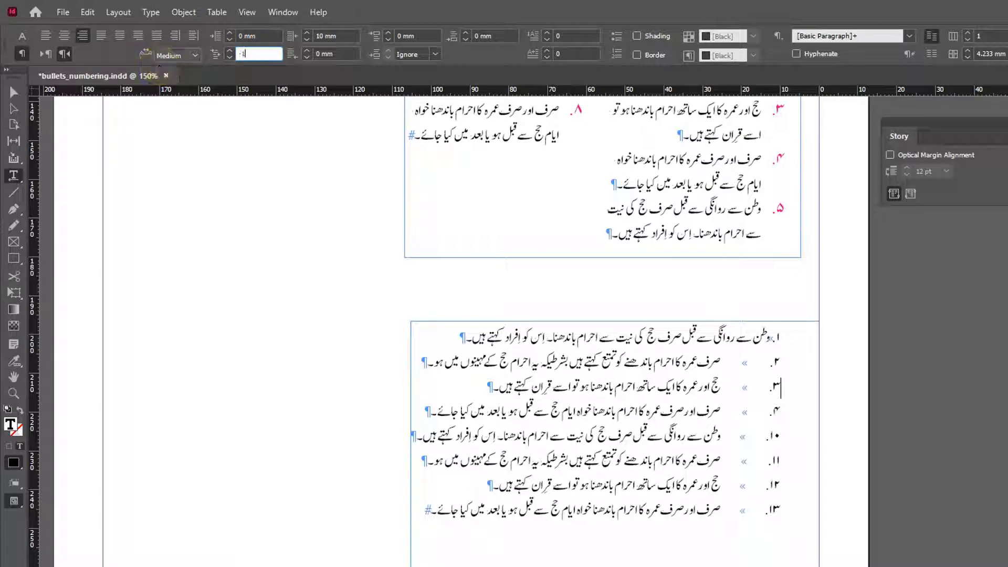
# Set the first-line indent of all paragraphs in the lower numbered list to -10 mm.
pyautogui.press('Tab')
pyautogui.hotkey('ctrl', 'z')
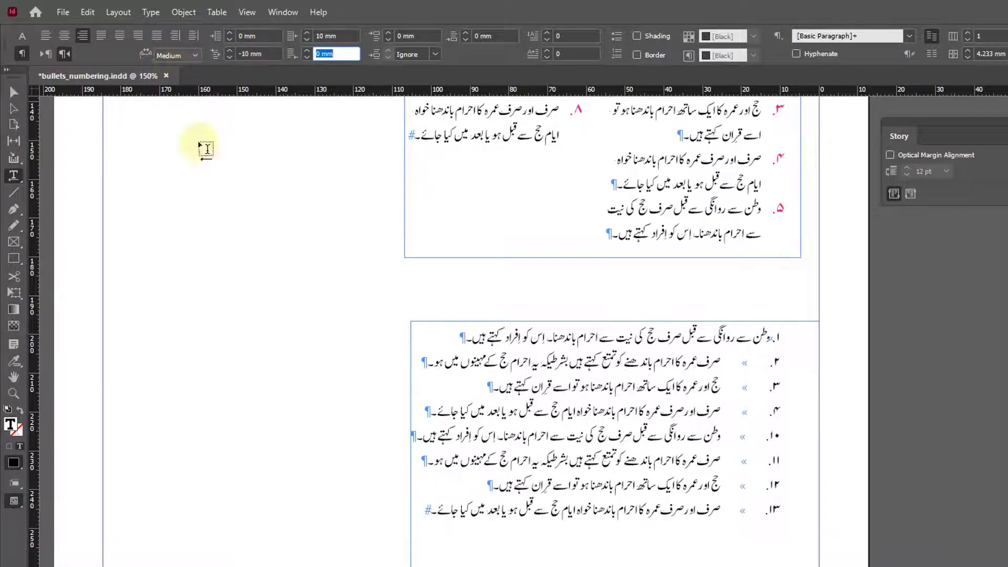
pyautogui.click(574, 411)
pyautogui.hotkey('ctrl', 'a')
pyautogui.click(258, 54)
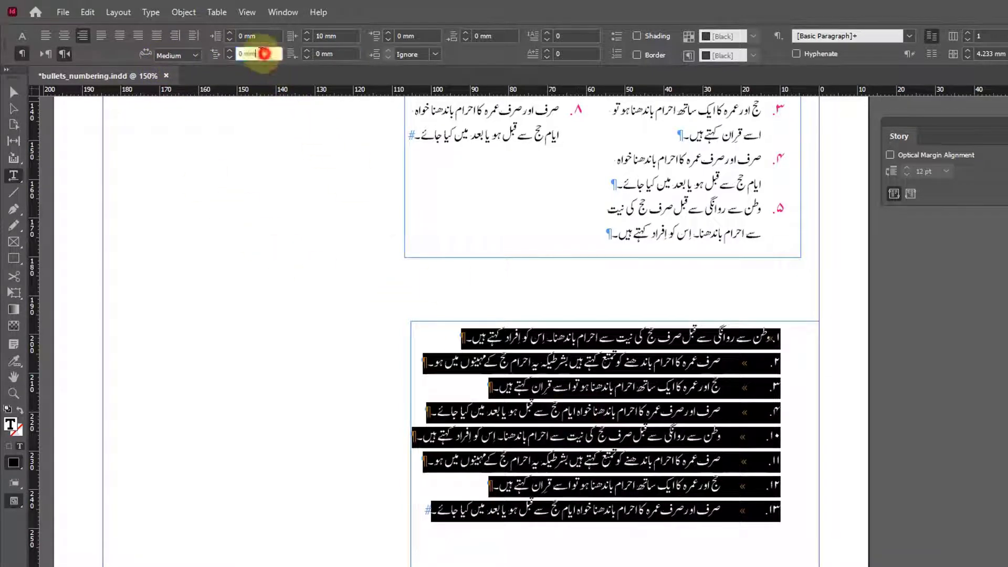
pyautogui.write('-10')
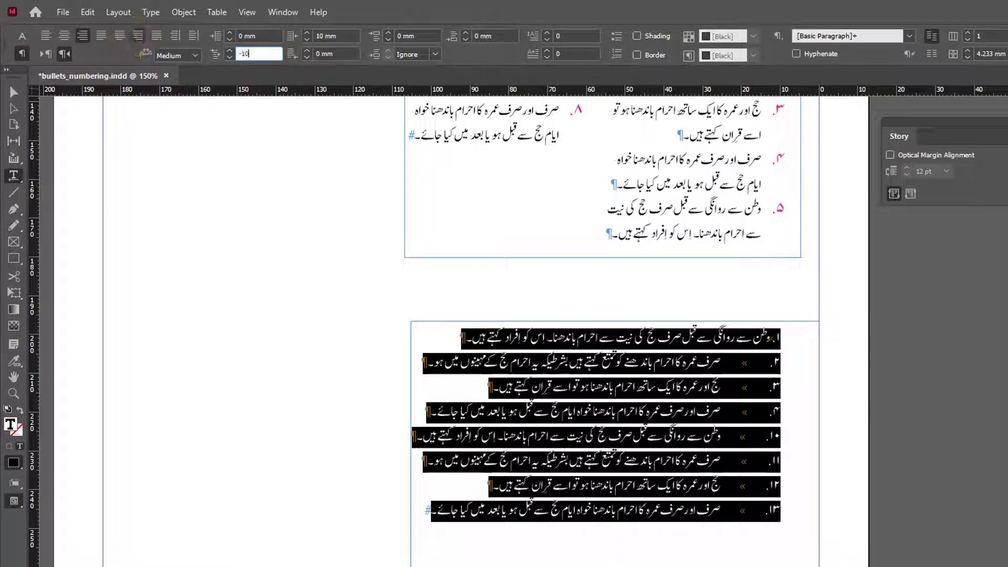
pyautogui.press('Tab')
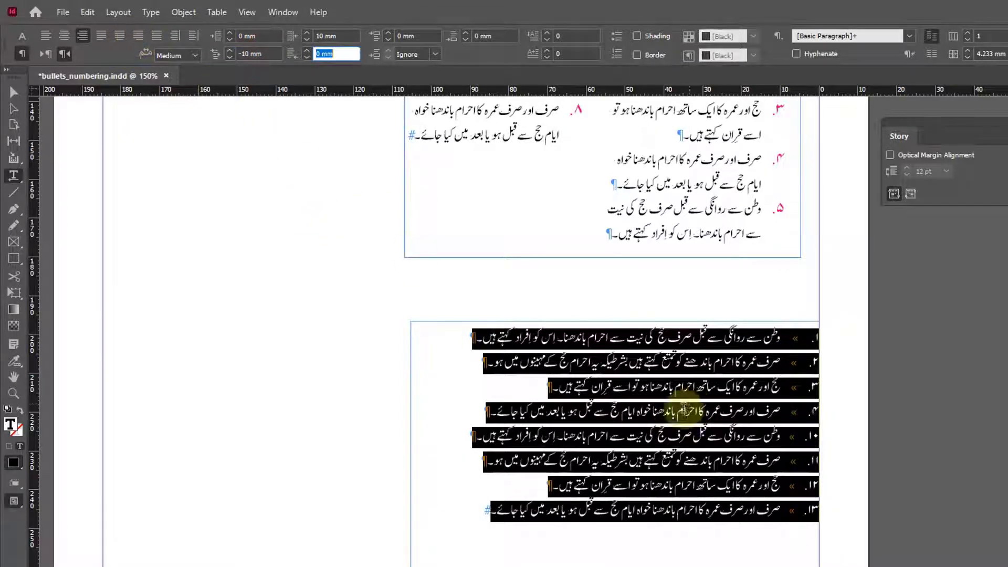
pyautogui.click(666, 420)
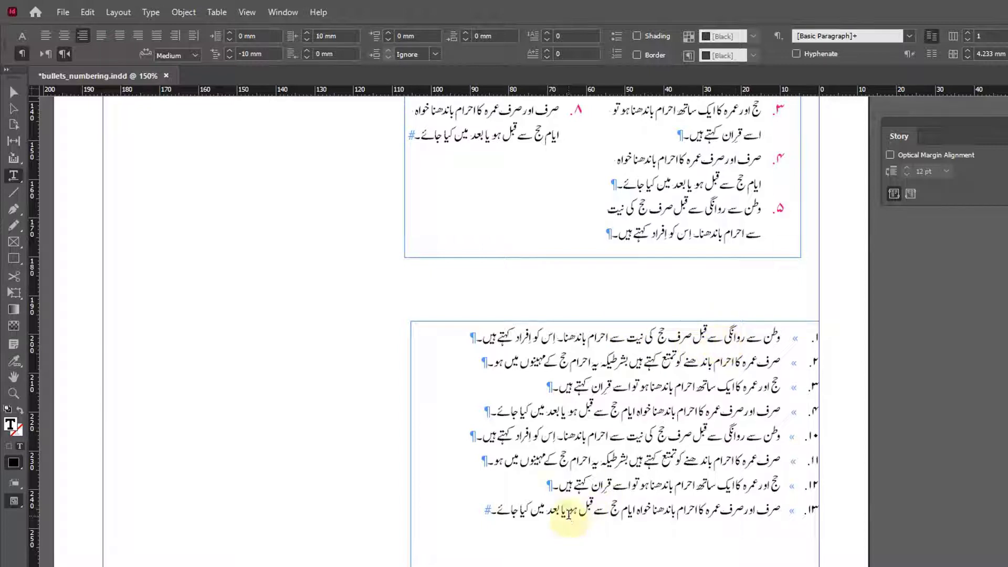
# Add a left-justified tab stop at about 7 mm to the paragraphs of the lower numbered list.
pyautogui.moveTo(569, 513); pyautogui.dragTo(848, 370)
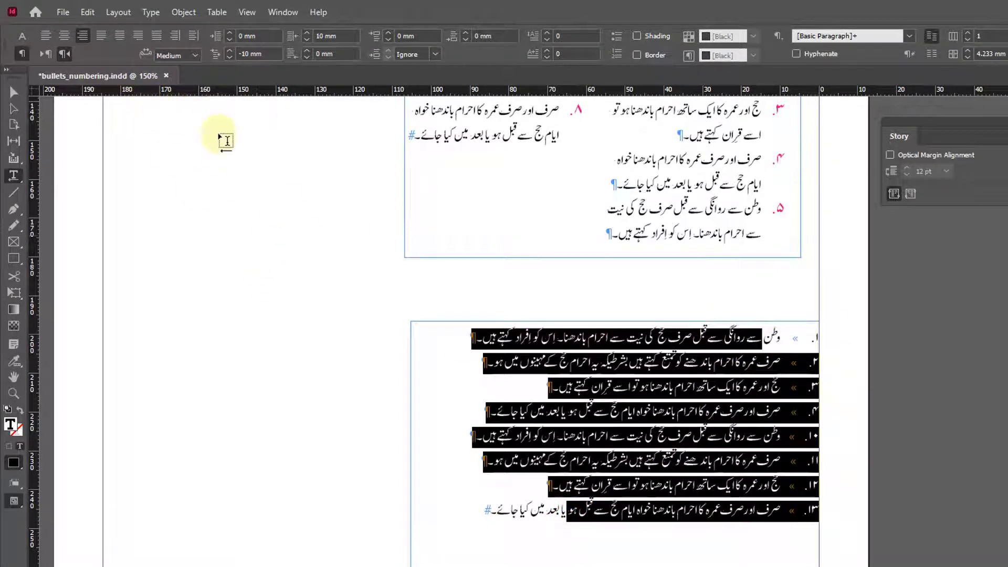
pyautogui.click(151, 13)
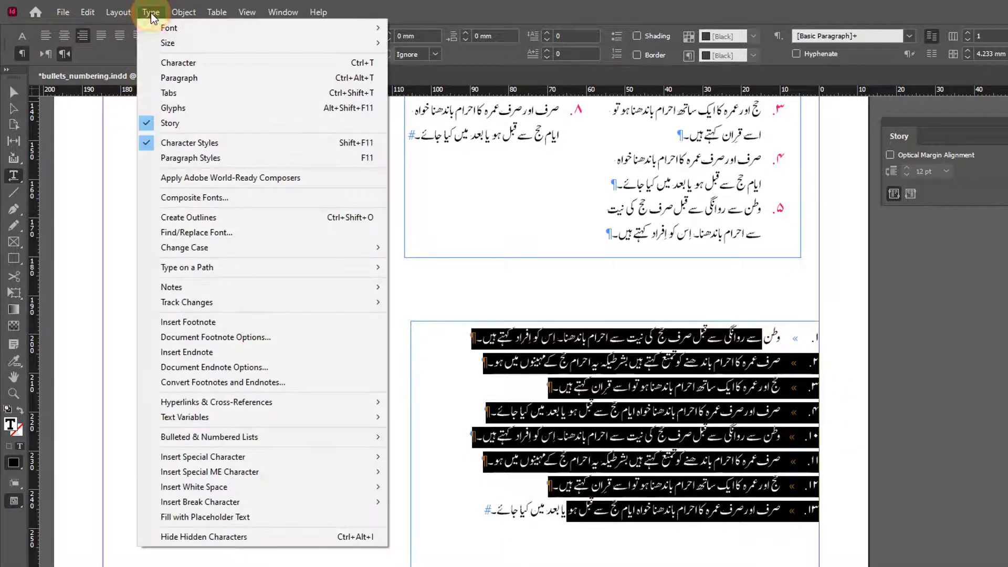
pyautogui.click(168, 93)
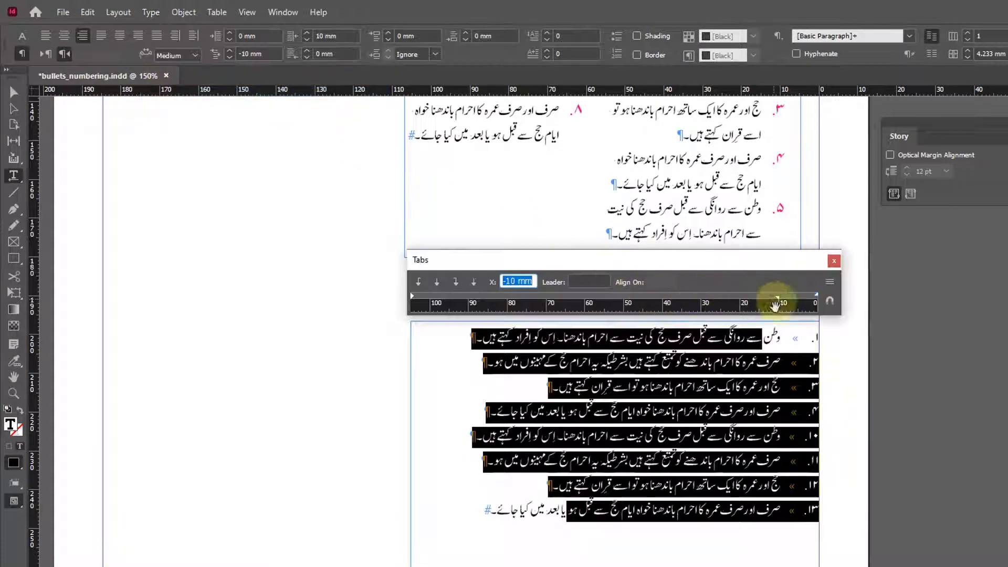
pyautogui.moveTo(781, 261); pyautogui.dragTo(665, 196)
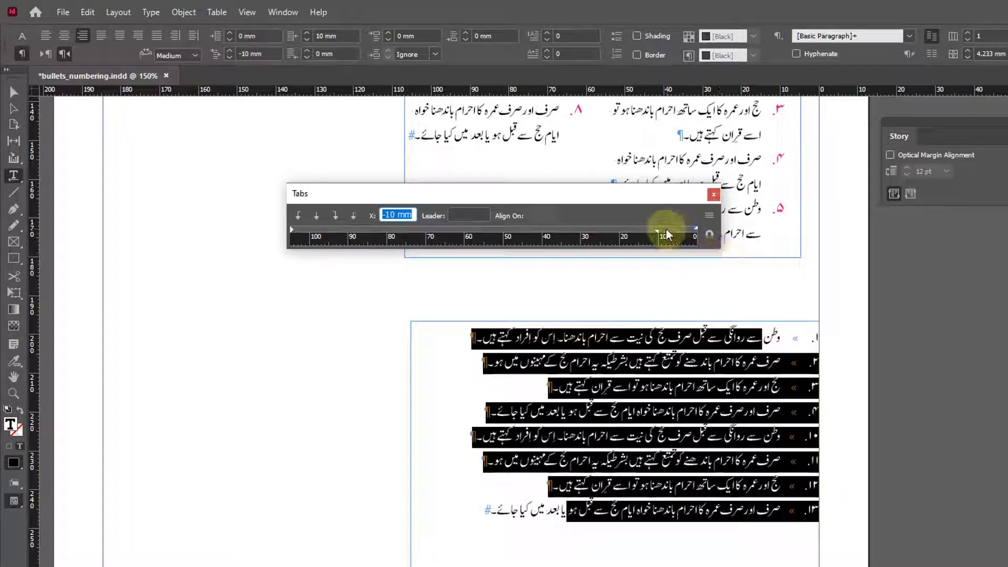
pyautogui.moveTo(666, 233); pyautogui.dragTo(670, 230)
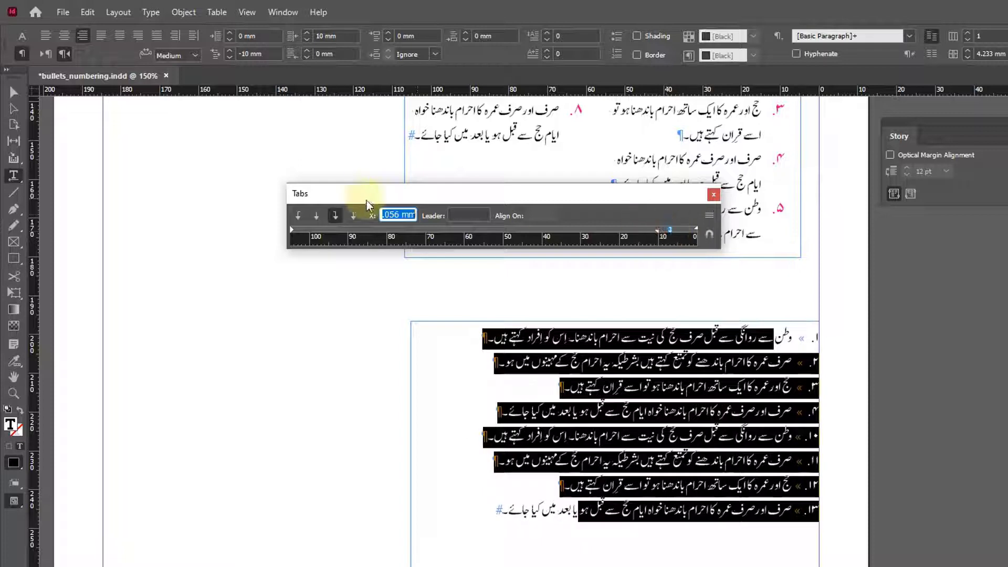
pyautogui.click(299, 217)
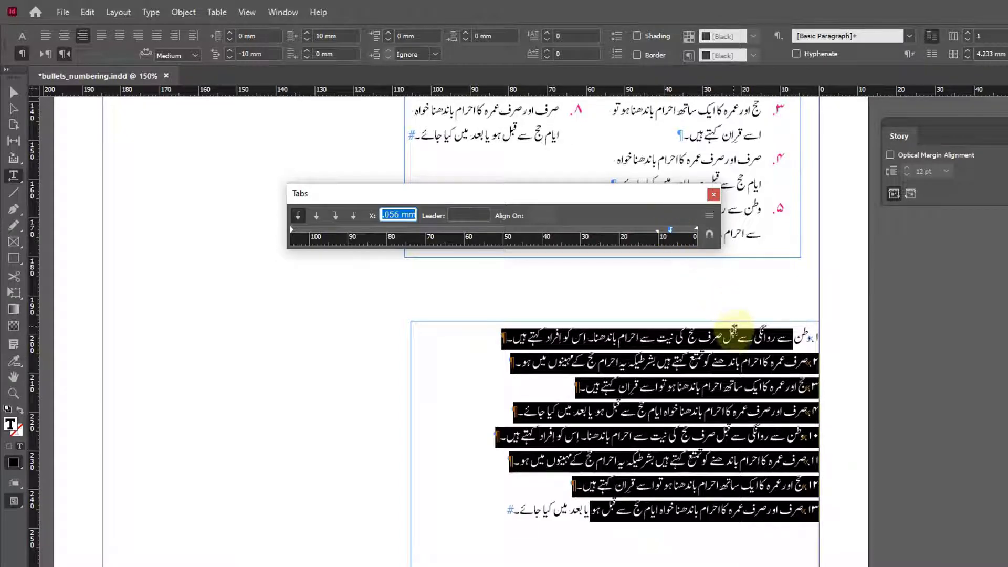
# Insert a tab character before the numbers of the lower list's first five items, 1 to 4 and 10.
pyautogui.click(730, 334)
pyautogui.press('Home')
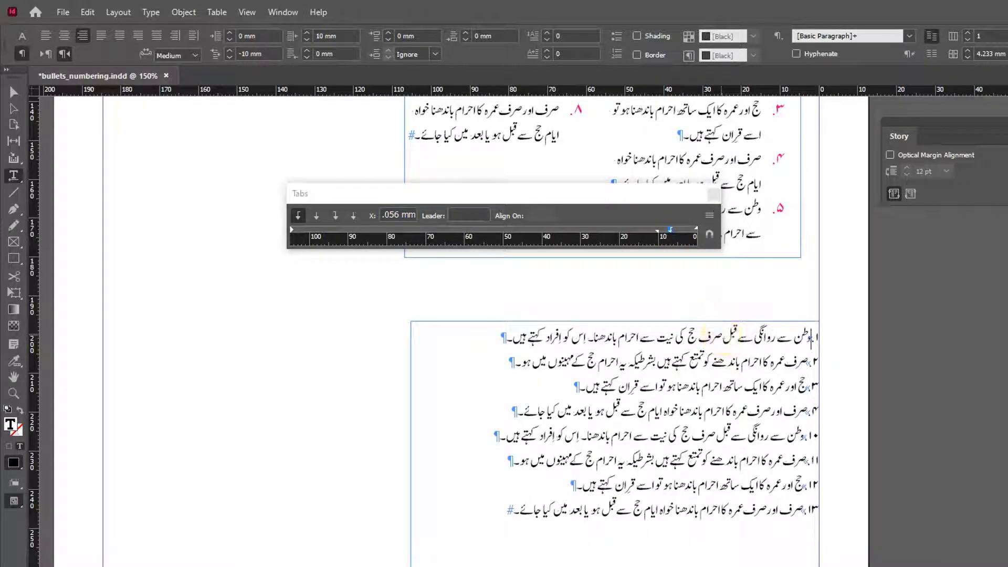
pyautogui.press('Tab')
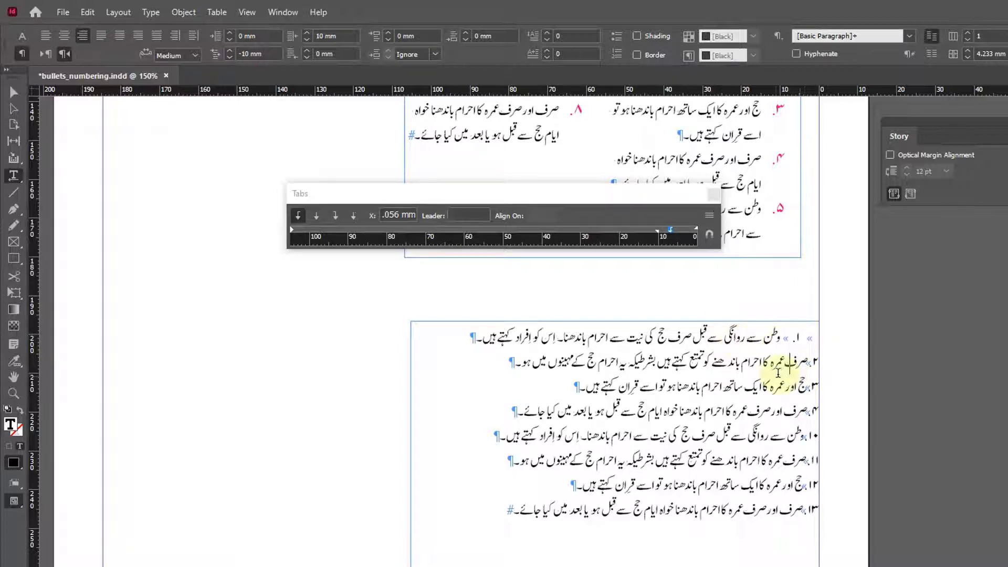
pyautogui.click(756, 363)
pyautogui.press('Home')
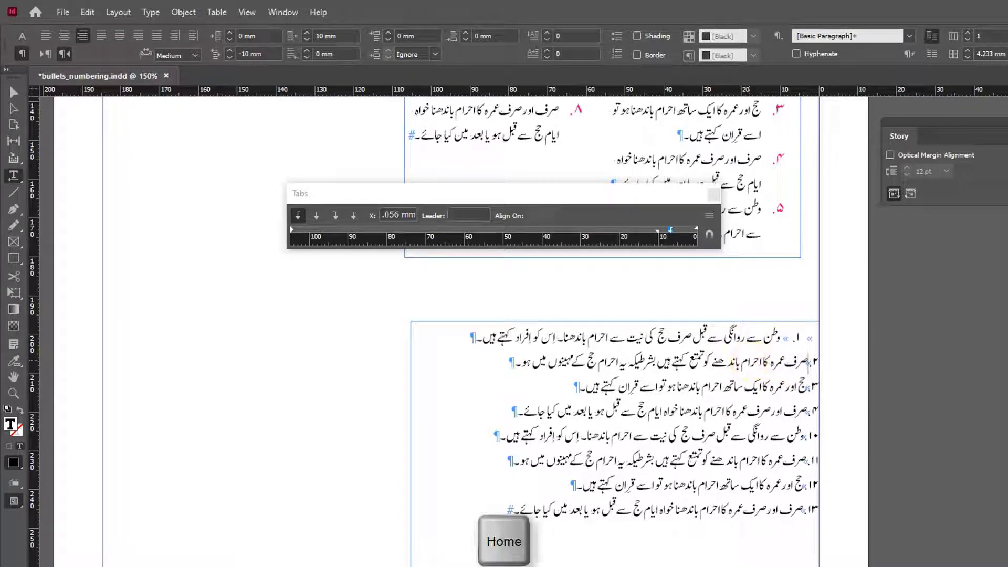
pyautogui.press('Tab')
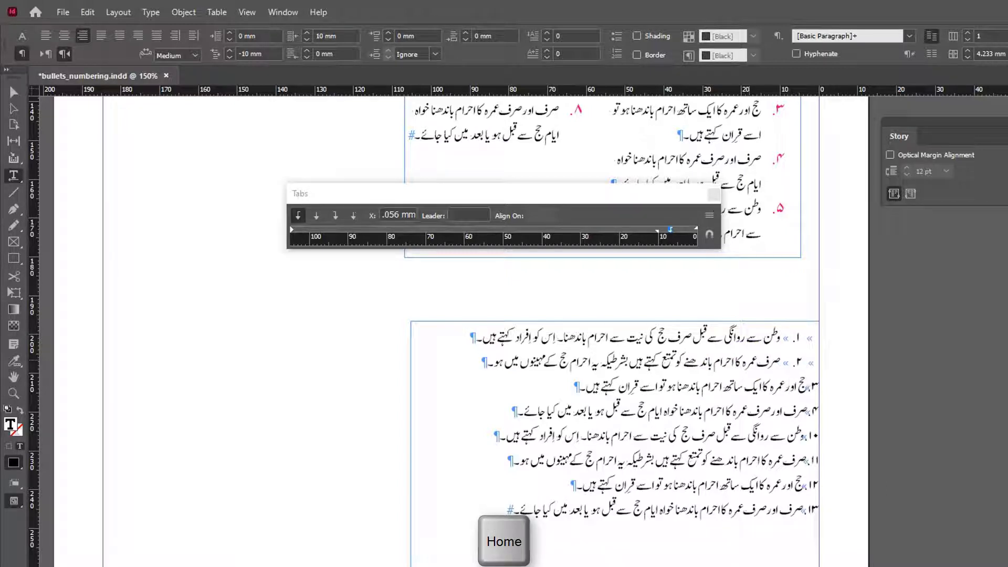
pyautogui.press('Tab')
pyautogui.press('Down')
pyautogui.press('Tab')
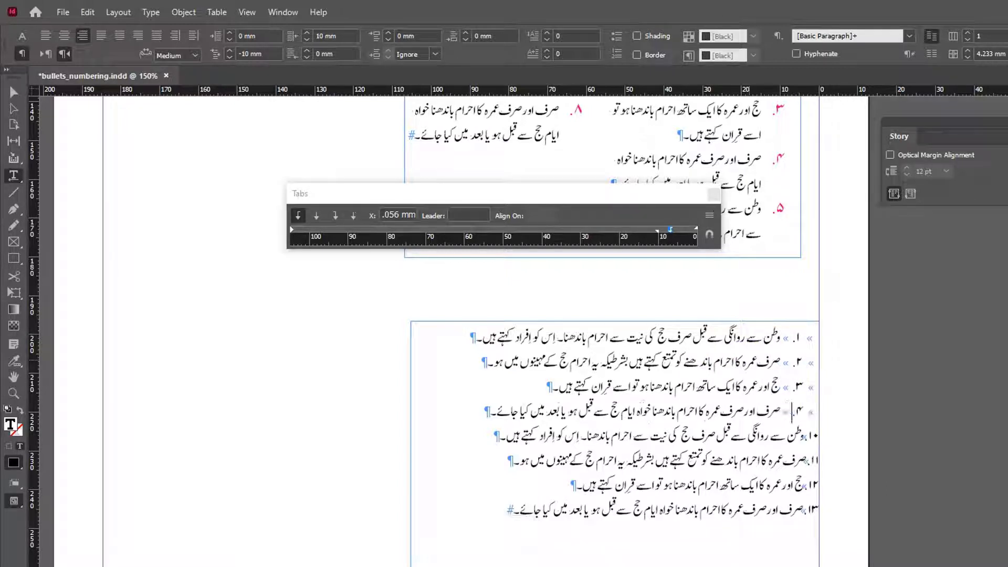
pyautogui.press('Tab')
pyautogui.press('Down')
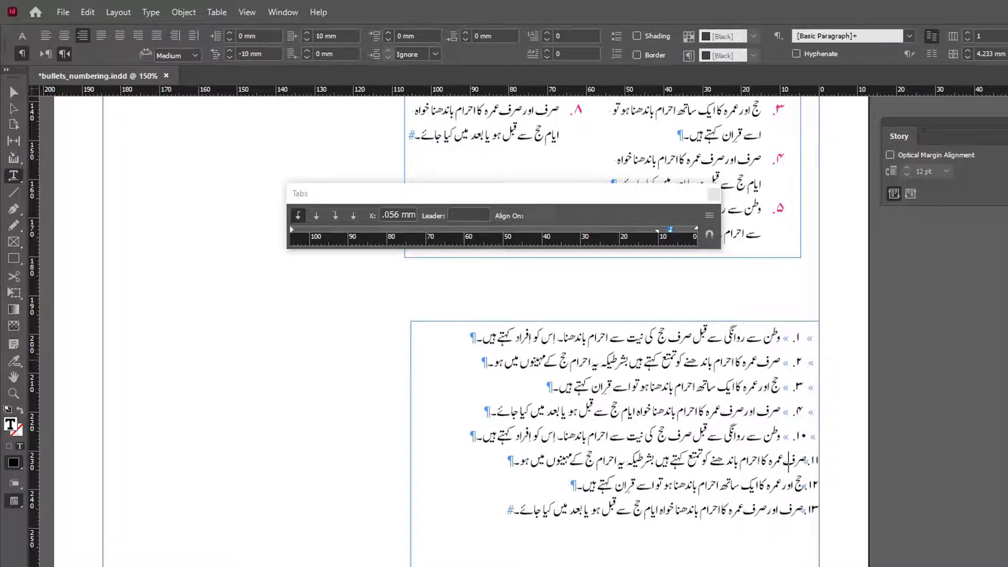
# Insert a tab character before the numbers of the lower list's last three items, 11, 12 and 13.
pyautogui.press('pageup')
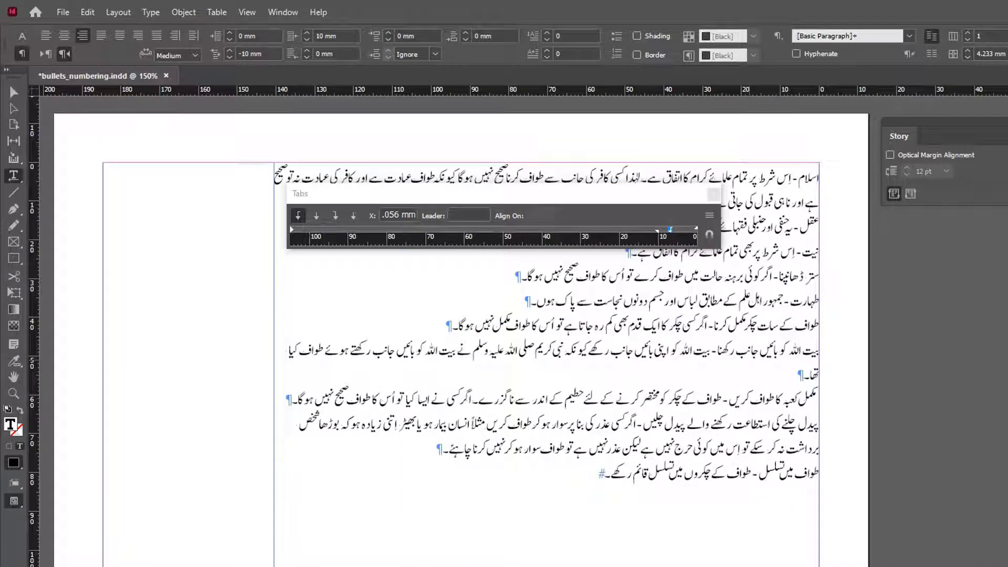
pyautogui.scroll(-10, 766, 341)
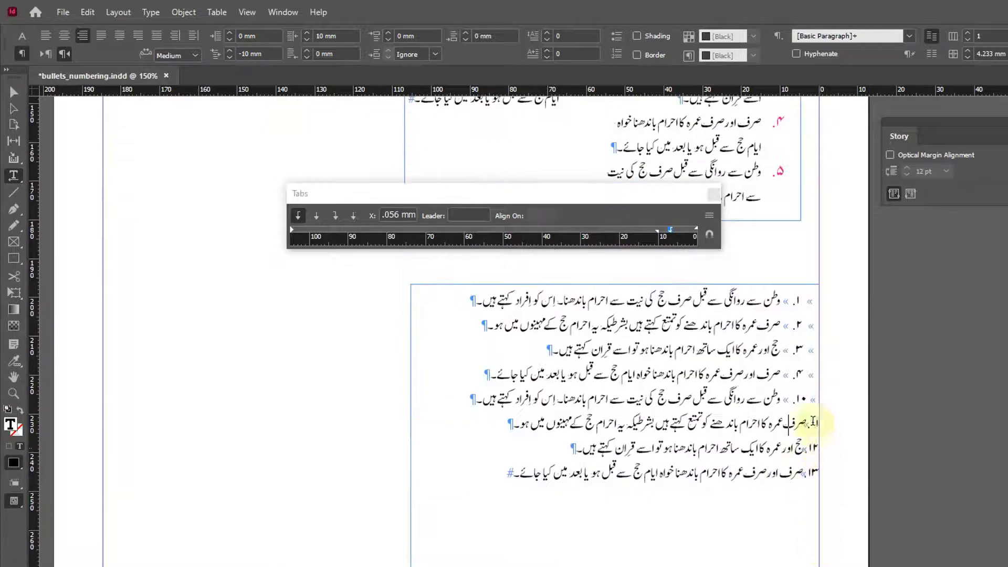
pyautogui.click(813, 422)
pyautogui.press('Tab')
pyautogui.press('Home')
pyautogui.press('Tab')
pyautogui.press('Down')
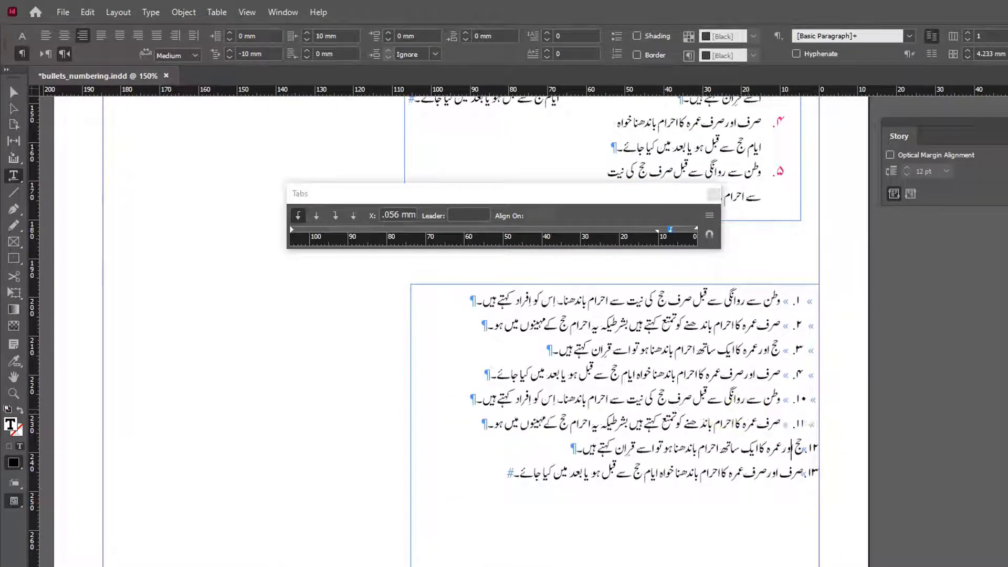
pyautogui.press('Tab')
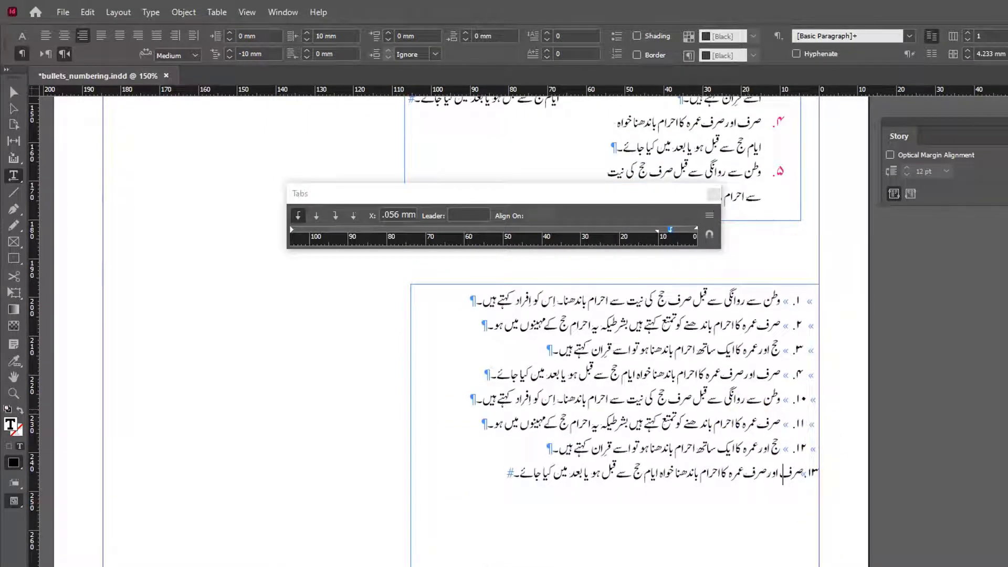
pyautogui.press('Tab')
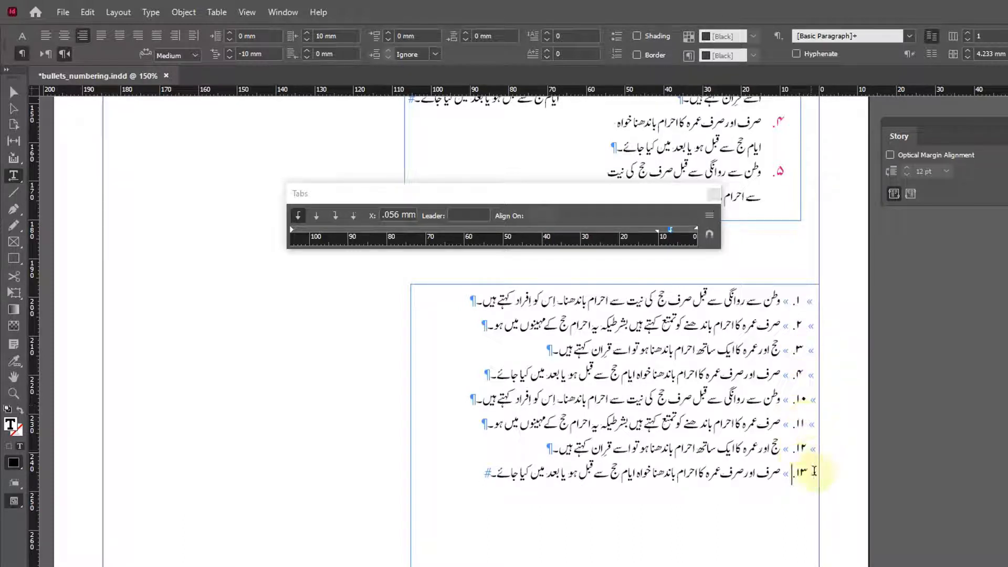
pyautogui.click(793, 474)
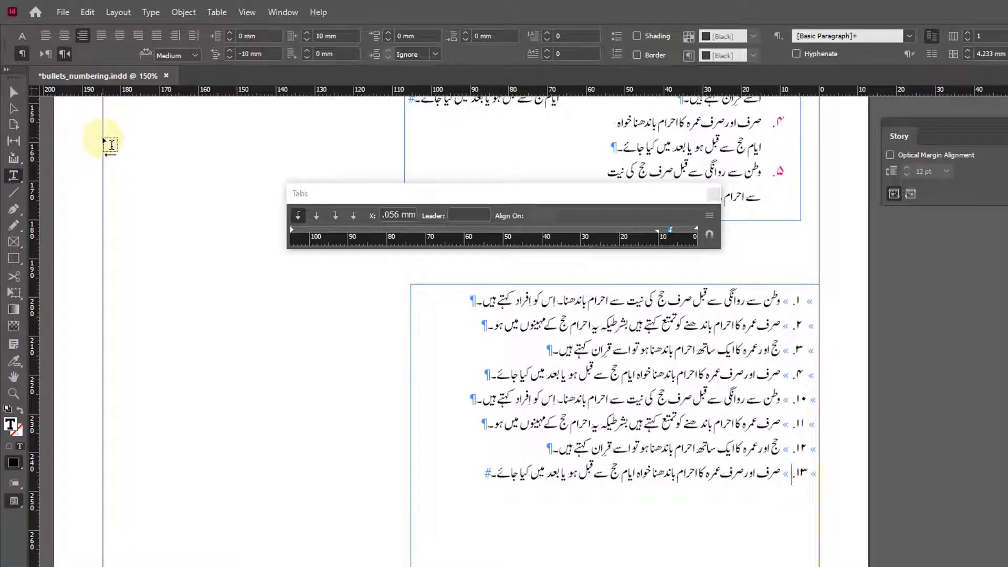
# Hide the hidden characters and select the tab gap after the number of the lower list's first item.
pyautogui.hotkey('ctrl', 'alt', 'i')
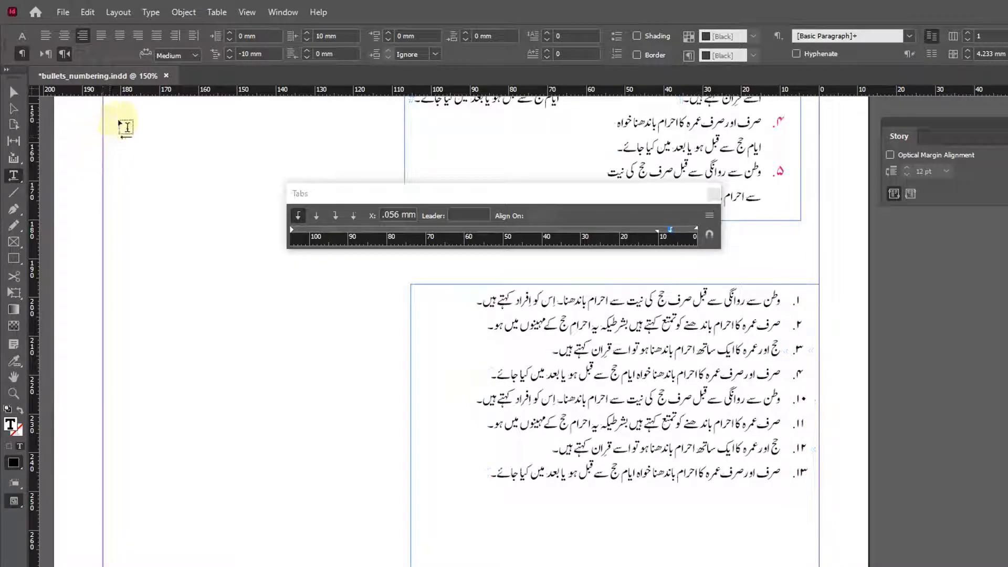
pyautogui.scroll(4, 828, 362)
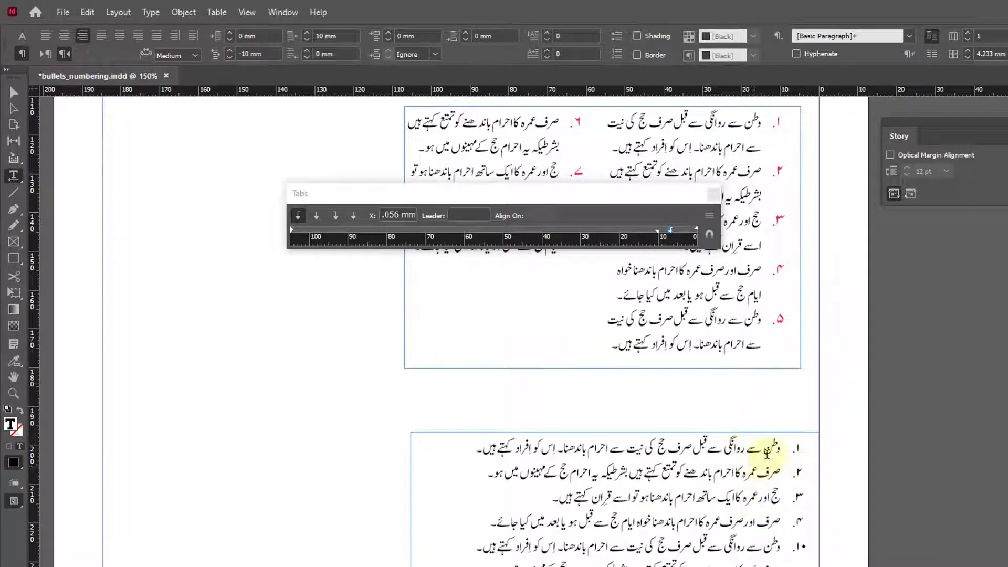
pyautogui.moveTo(785, 449); pyautogui.dragTo(788, 452)
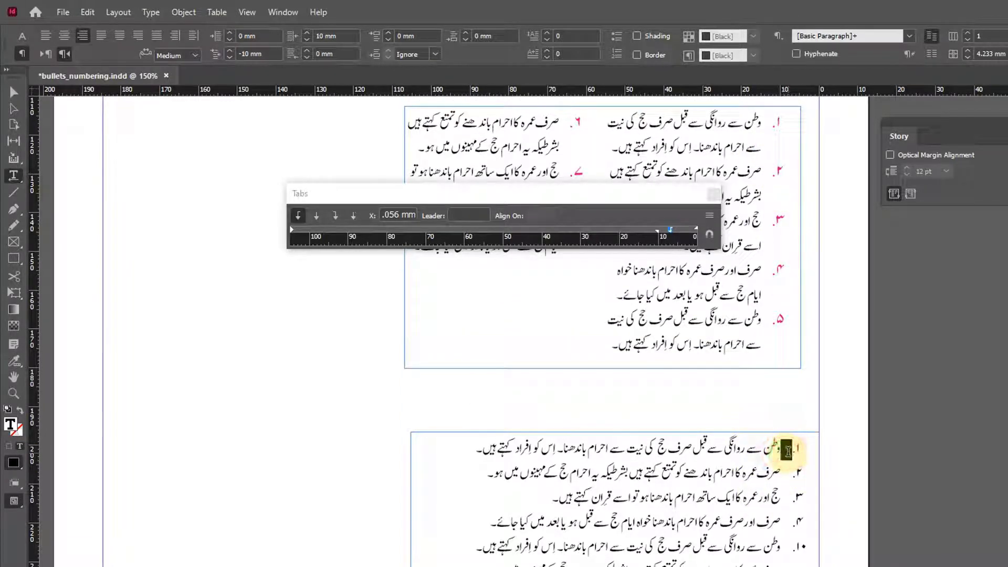
pyautogui.click(657, 233)
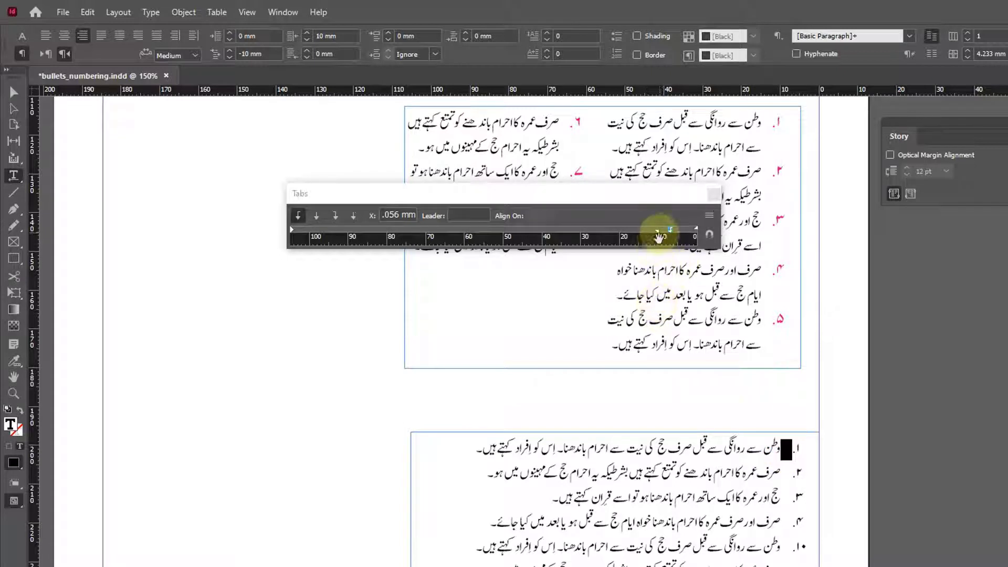
# Select the lower list's items and shift their number tab stop to about 5 mm on the tab ruler.
pyautogui.moveTo(734, 449); pyautogui.dragTo(742, 566)
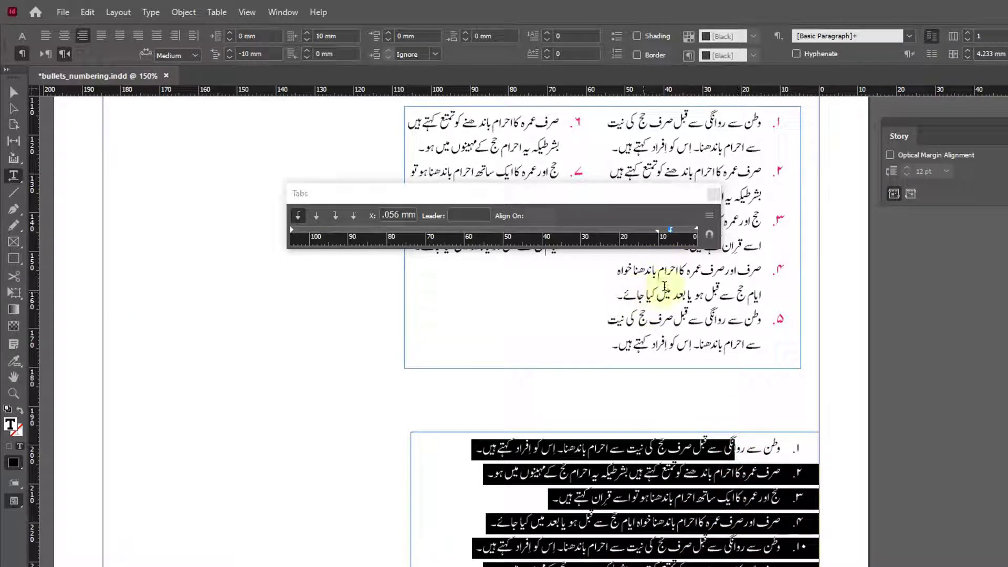
pyautogui.moveTo(670, 233); pyautogui.dragTo(665, 231)
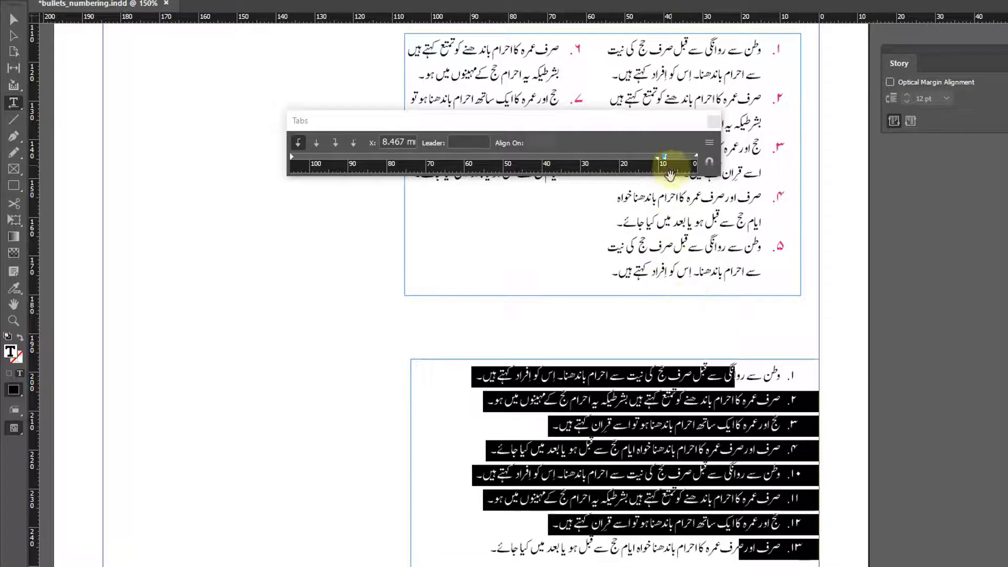
pyautogui.moveTo(664, 160); pyautogui.dragTo(679, 161)
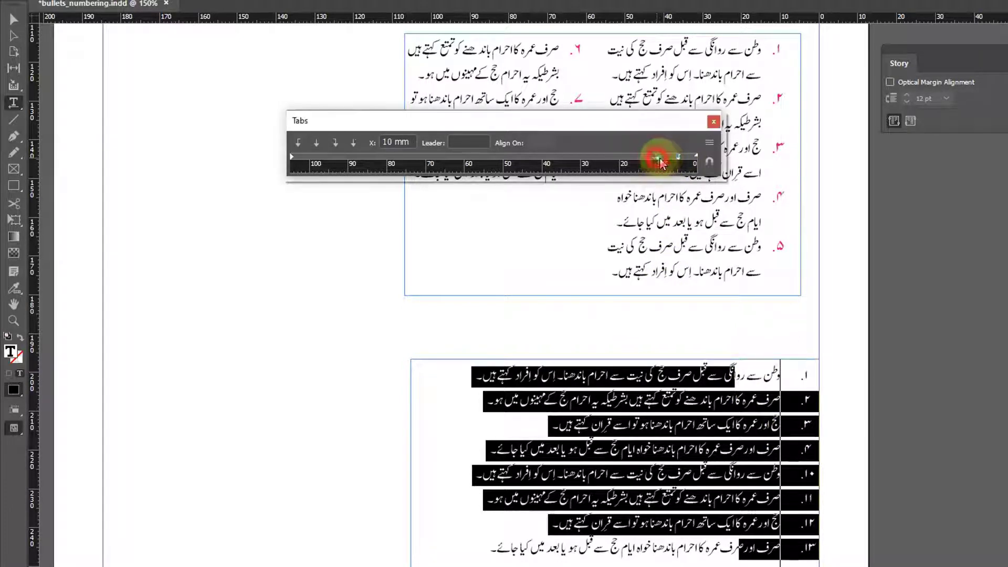
# Move the text indent marker of the selected list items to about 6.7 mm, then deselect the text.
pyautogui.click(665, 162)
pyautogui.moveTo(668, 163)
pyautogui.mouseDown()
pyautogui.moveTo(659, 160)
pyautogui.moveTo(668, 162)
pyautogui.mouseUp()
pyautogui.click(666, 159)
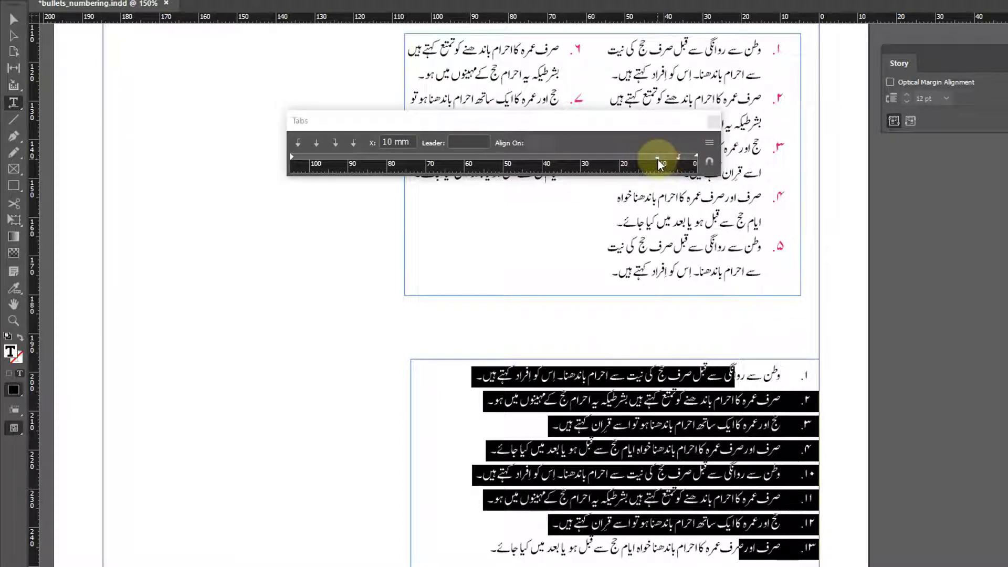
pyautogui.click(664, 162)
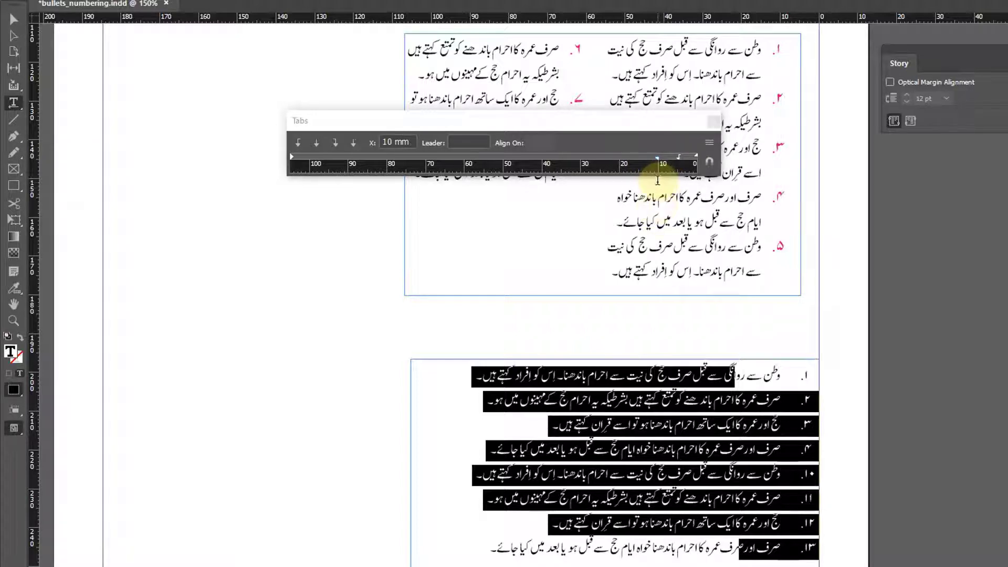
pyautogui.moveTo(659, 161); pyautogui.dragTo(674, 164)
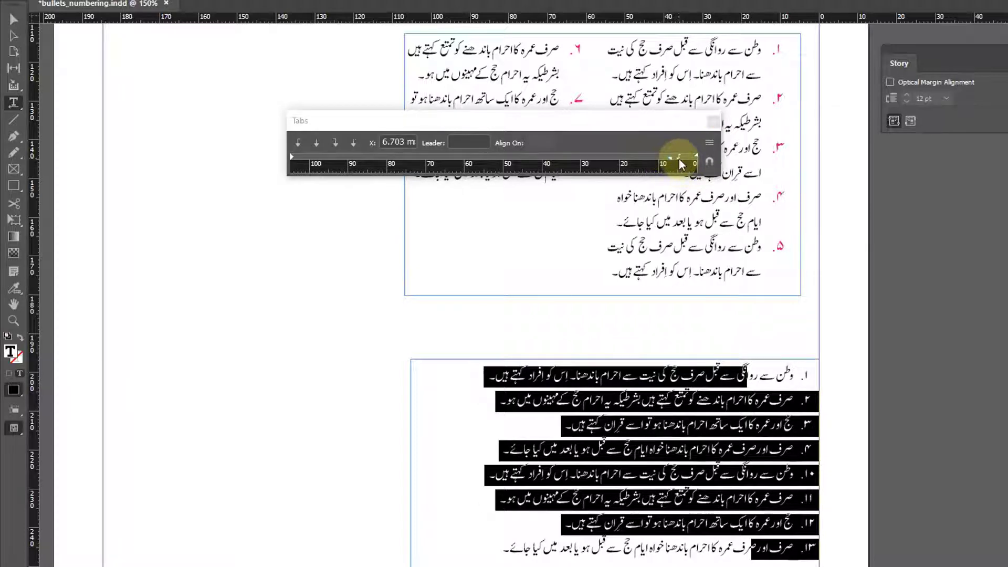
pyautogui.click(781, 498)
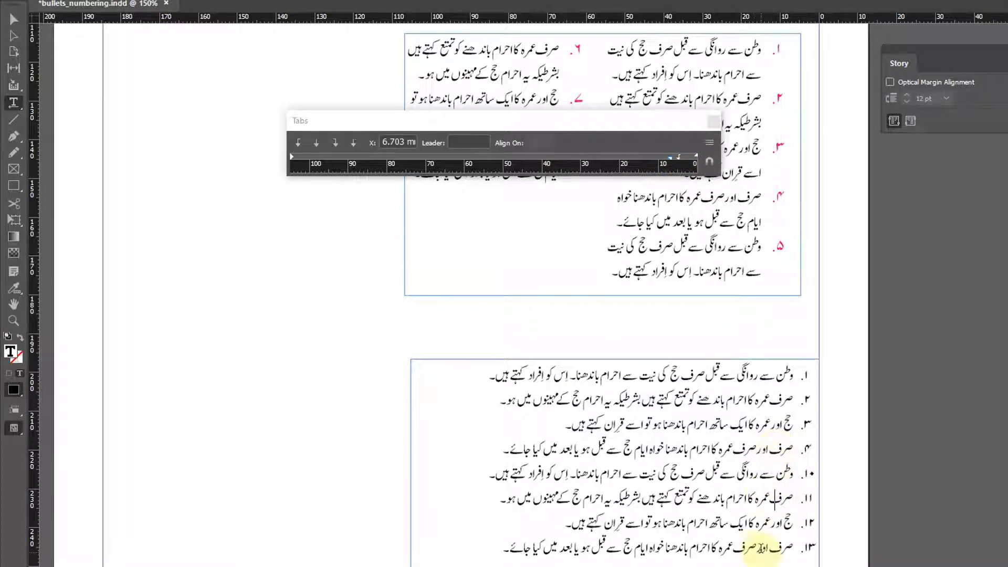
pyautogui.moveTo(752, 548); pyautogui.dragTo(828, 365)
pyautogui.click(776, 424)
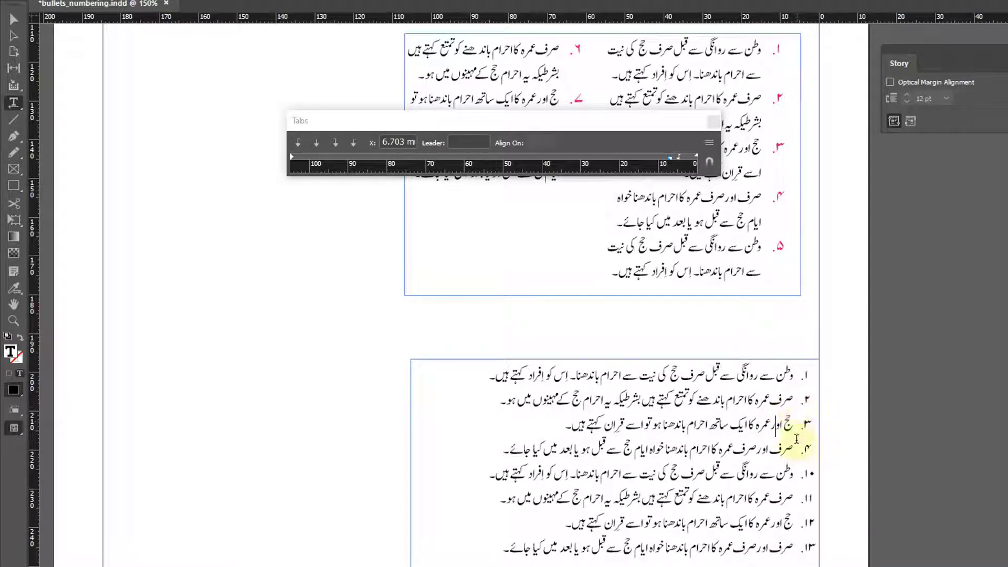
# Check the tab gaps after the lower list's numbers, select its items and close the tab ruler.
pyautogui.click(795, 429)
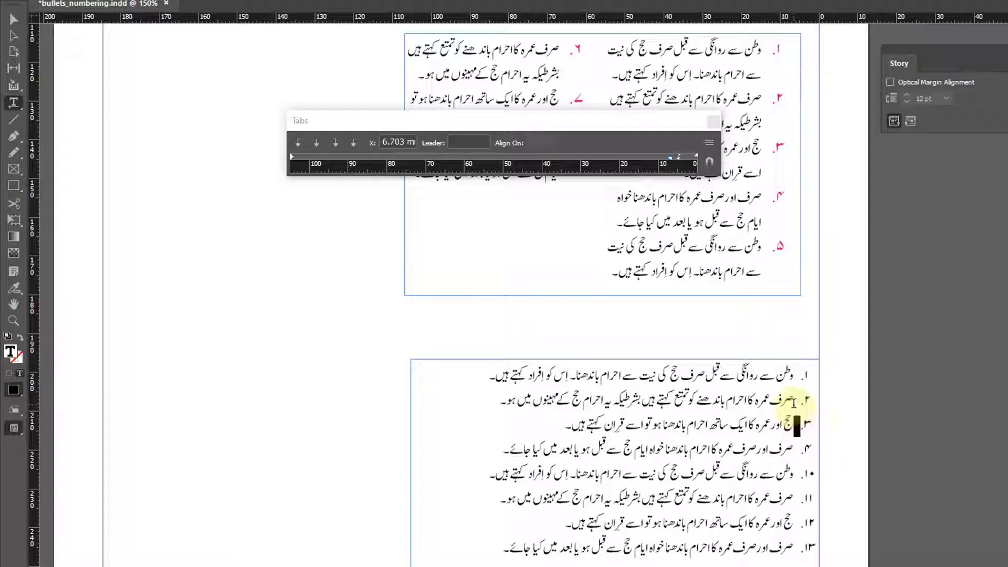
pyautogui.click(795, 402)
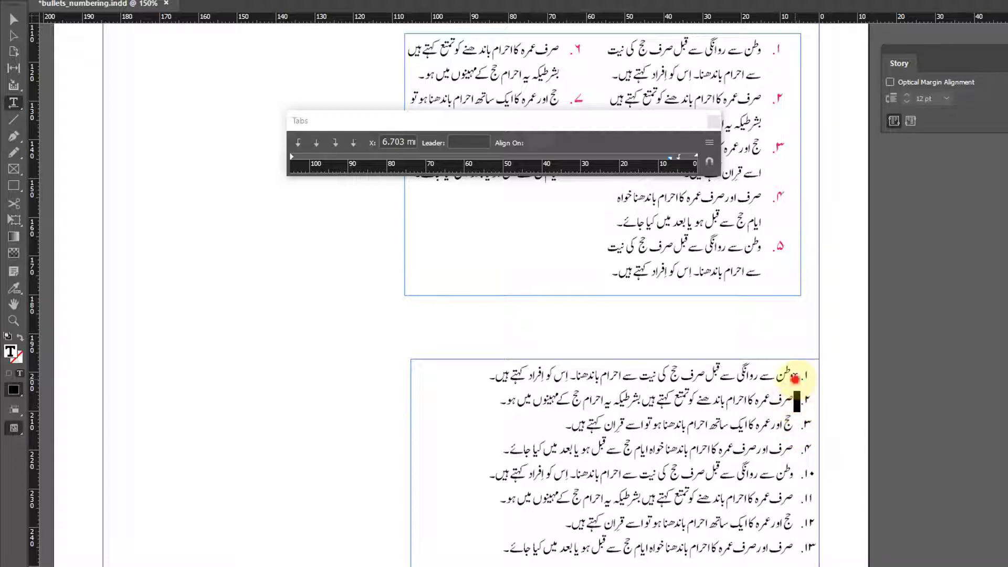
pyautogui.click(795, 378)
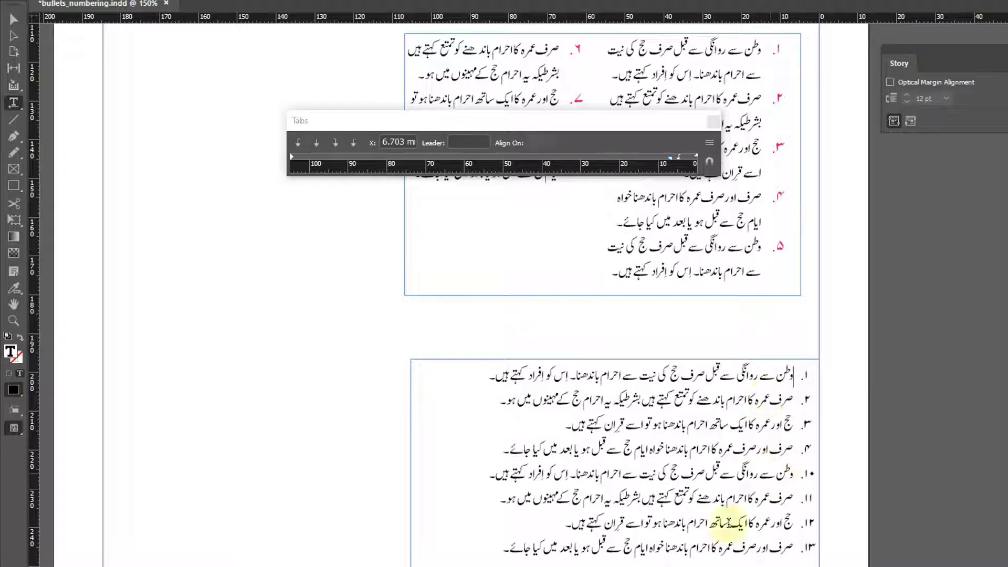
pyautogui.moveTo(713, 547); pyautogui.dragTo(813, 373)
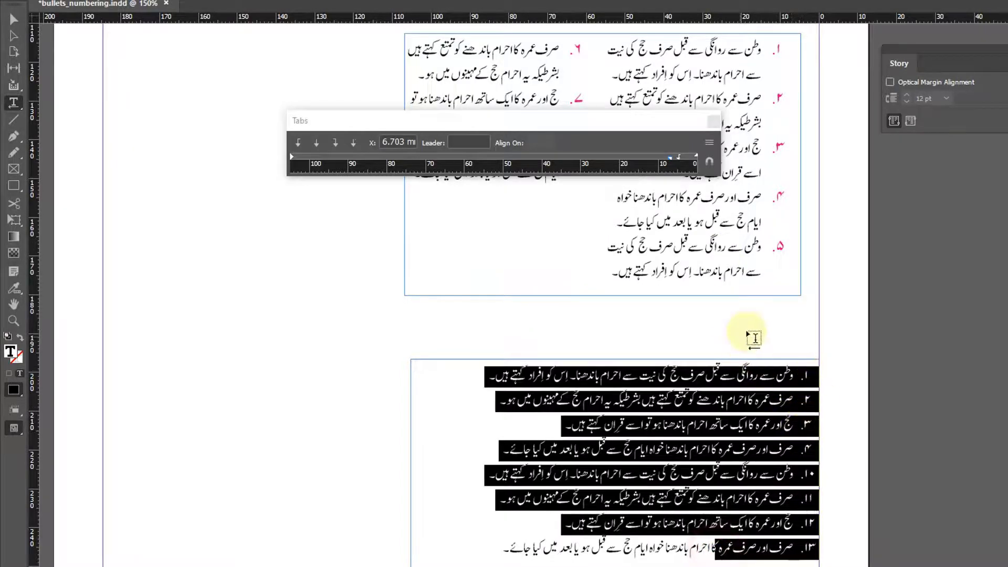
pyautogui.moveTo(663, 125); pyautogui.dragTo(721, 226)
pyautogui.click(772, 223)
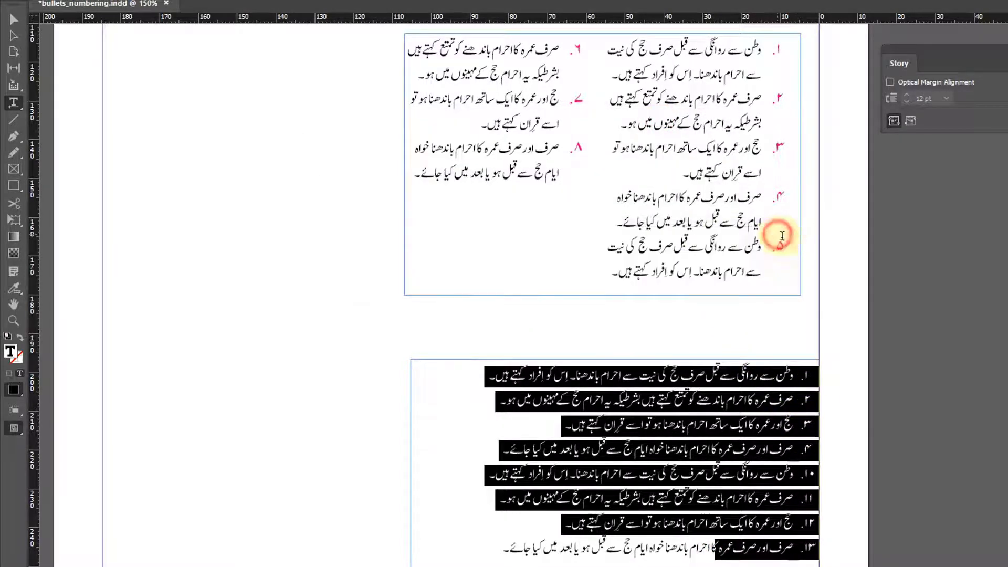
# Look over the dash-separated paragraphs in the page's uppermost text frame and place a vertical guide at 50 mm.
pyautogui.scroll(10, 837, 310)
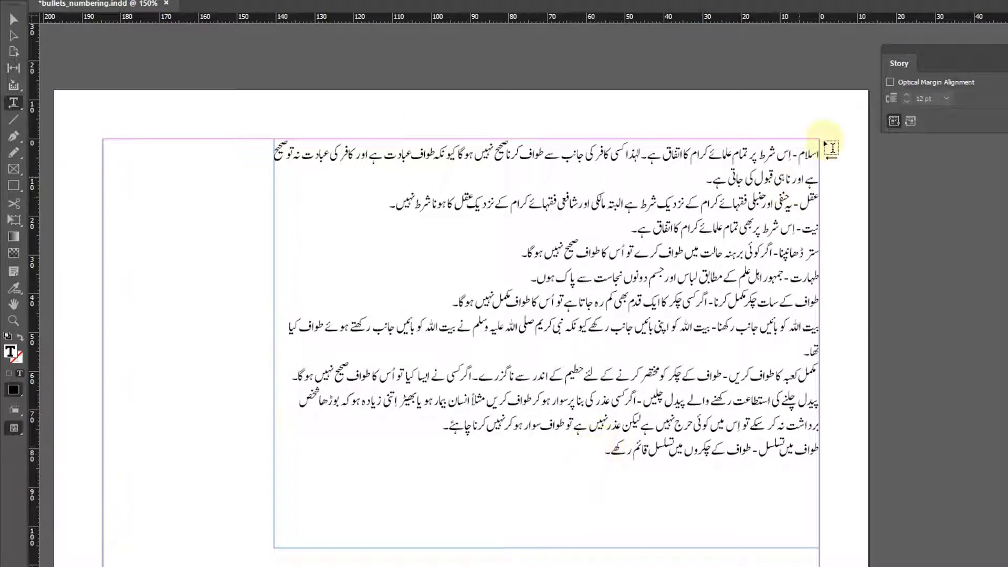
pyautogui.moveTo(590, 446); pyautogui.dragTo(847, 152)
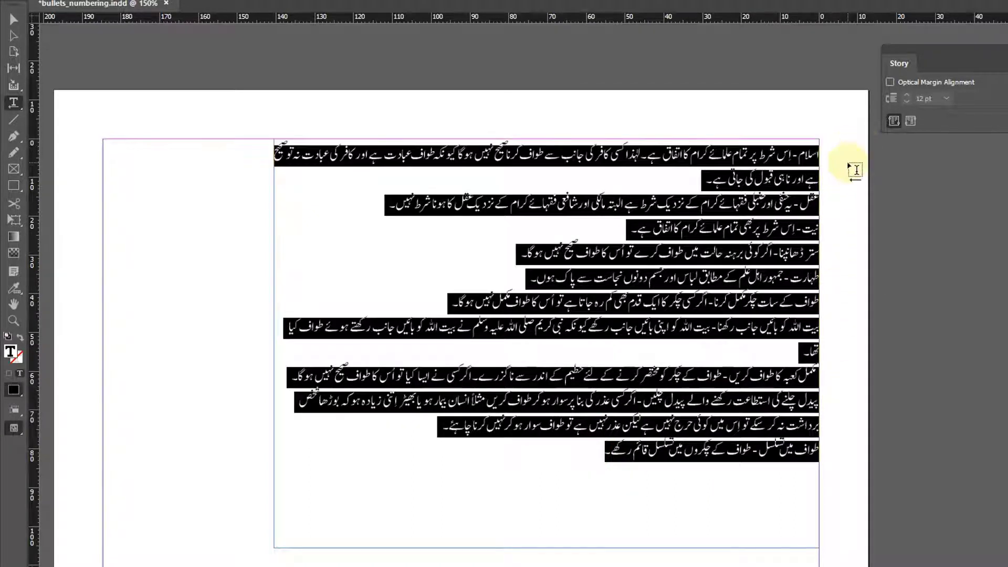
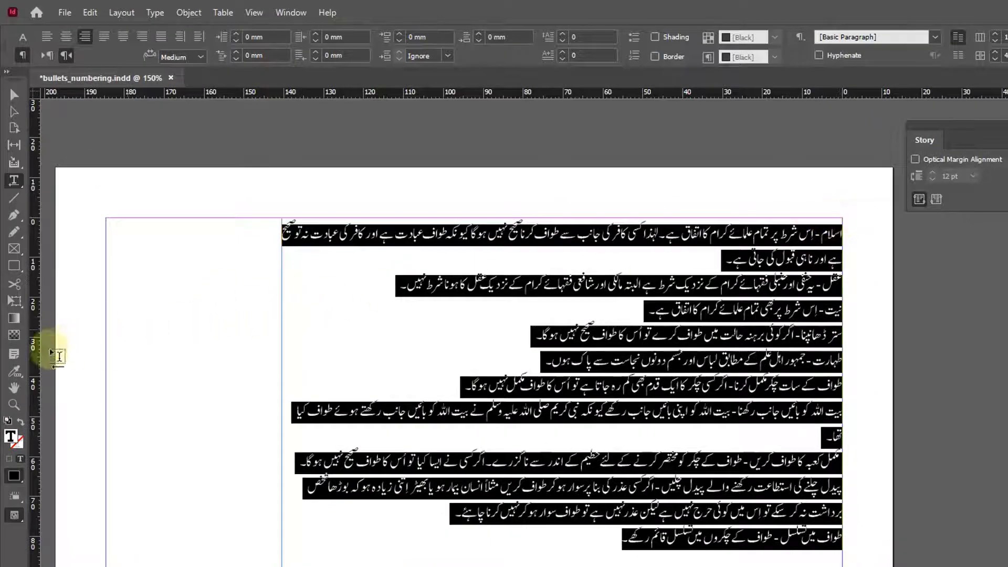
pyautogui.click(641, 307)
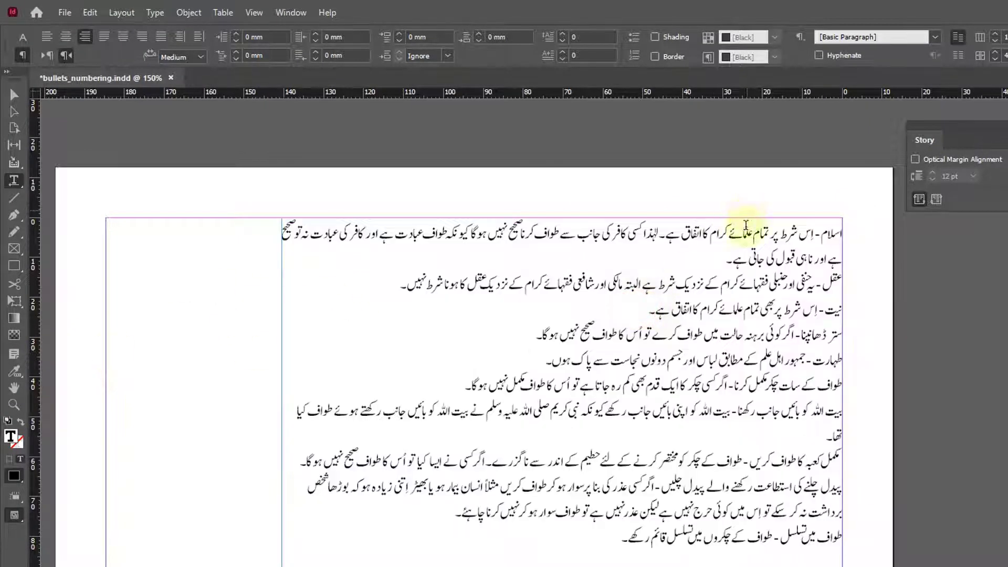
pyautogui.doubleClick(820, 237)
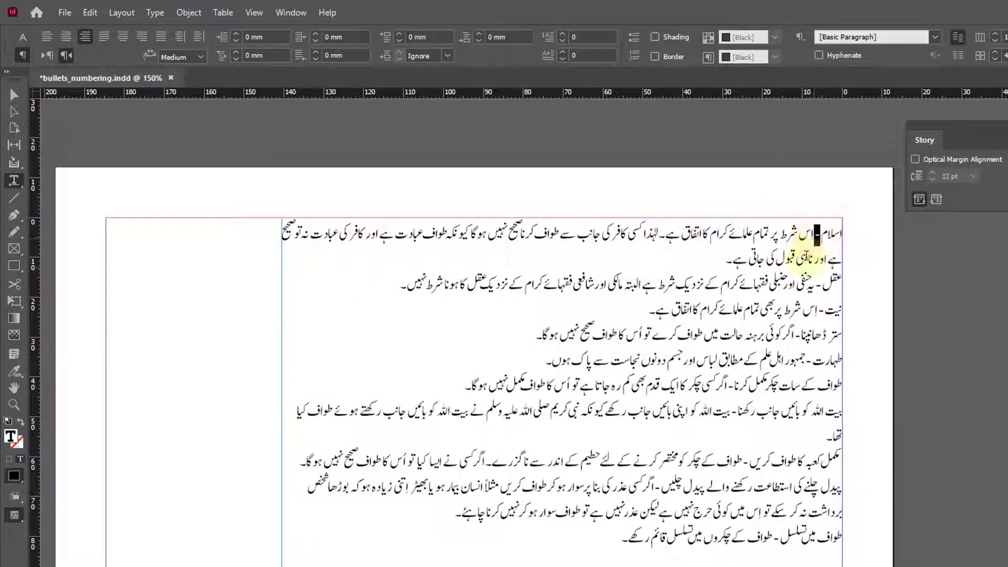
pyautogui.doubleClick(820, 289)
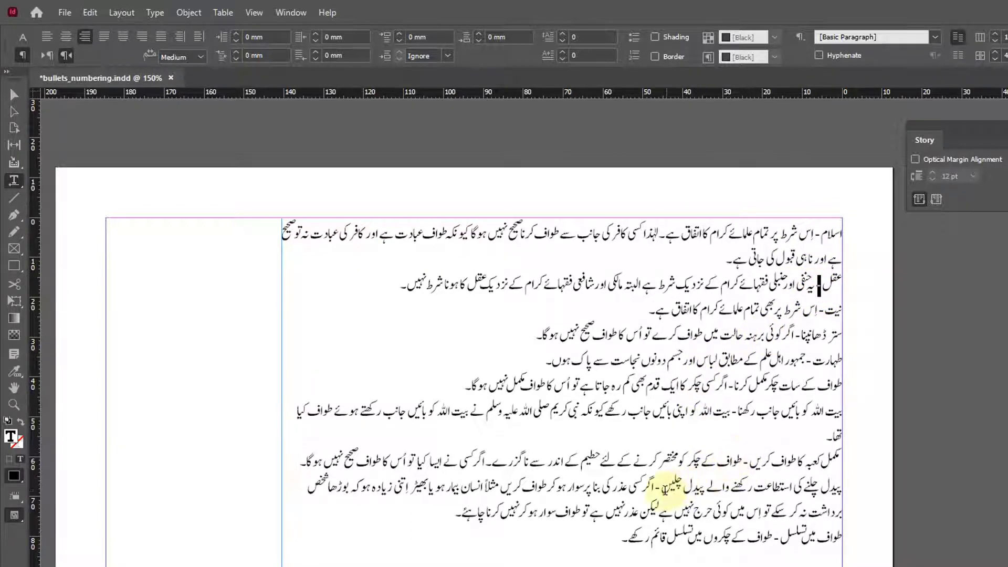
pyautogui.moveTo(32, 517); pyautogui.dragTo(643, 505)
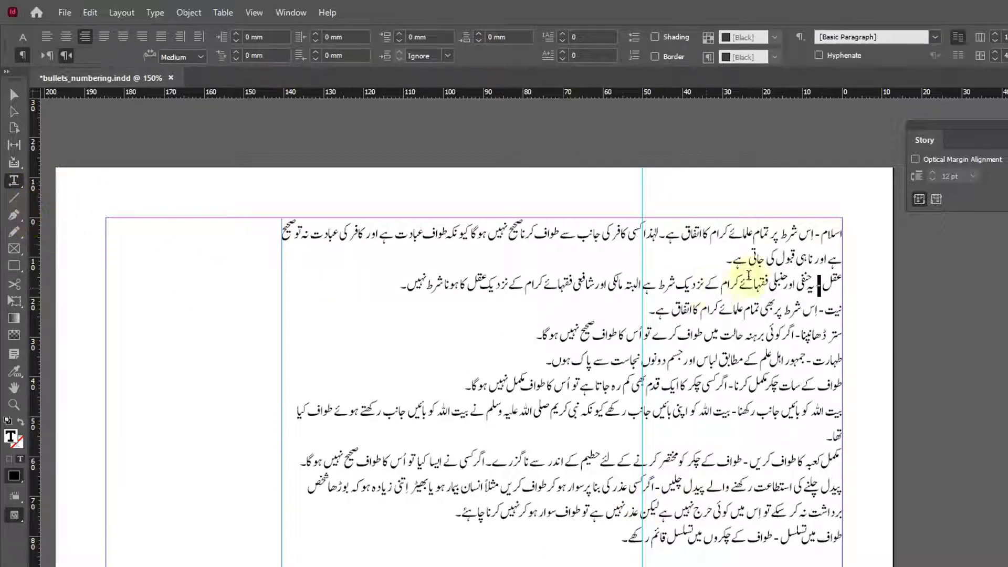
# Give all paragraphs of the uppermost text frame a right indent of 50 mm and a first-line indent of -50 mm.
pyautogui.click(807, 231)
pyautogui.hotkey('shift', 'Down')
pyautogui.hotkey('shift', 'Down')
pyautogui.hotkey('shift', 'Down')
pyautogui.hotkey('shift', 'Down')
pyautogui.hotkey('shift', 'Down')
pyautogui.hotkey('shift', 'Down')
pyautogui.hotkey('shift', 'Down')
pyautogui.hotkey('shift', 'Down')
pyautogui.hotkey('shift', 'Down')
pyautogui.hotkey('shift', 'Down')
pyautogui.hotkey('shift', 'Down')
pyautogui.hotkey('shift', 'Down')
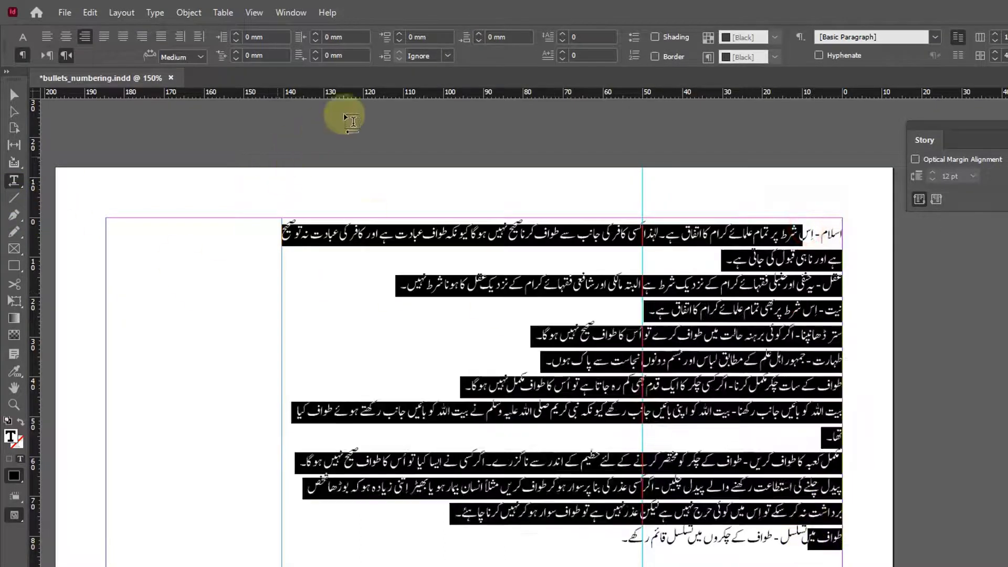
pyautogui.click(355, 41)
pyautogui.write('50')
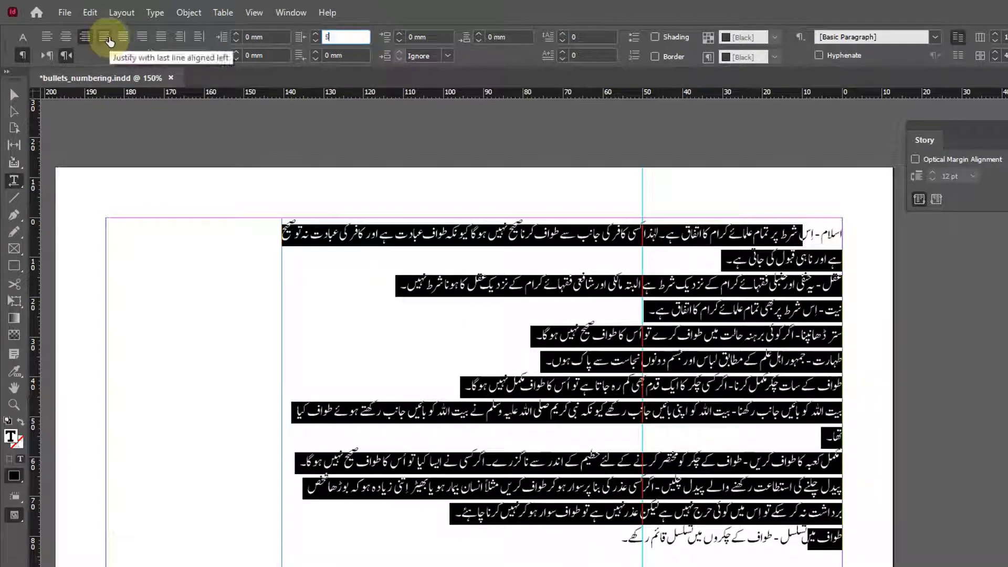
pyautogui.click(279, 56)
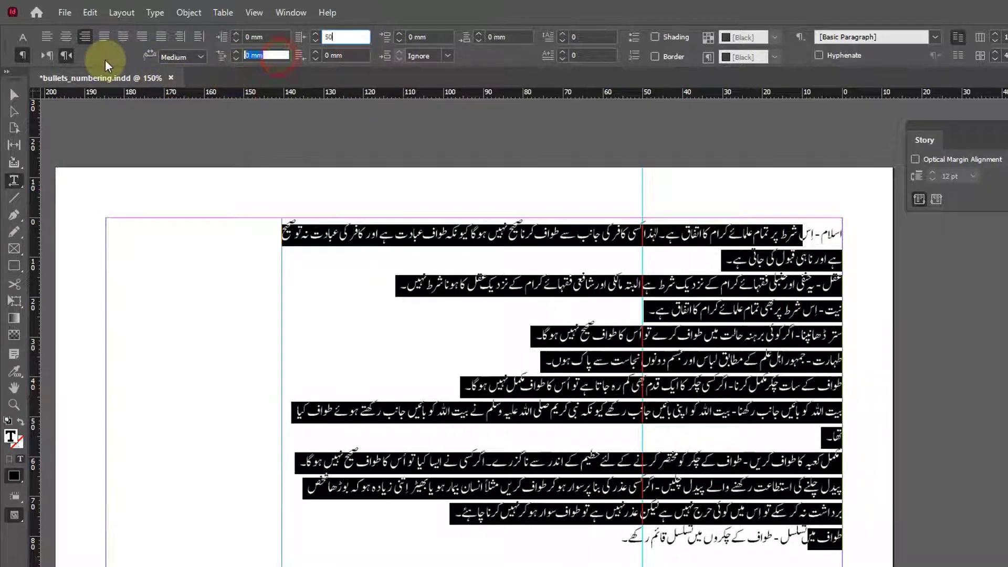
pyautogui.write('-50')
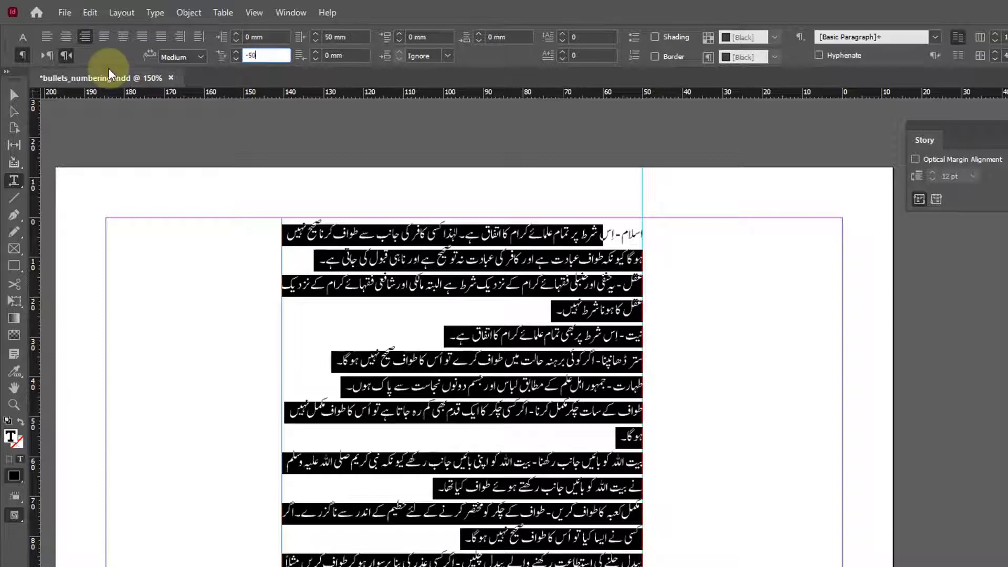
pyautogui.press('Tab')
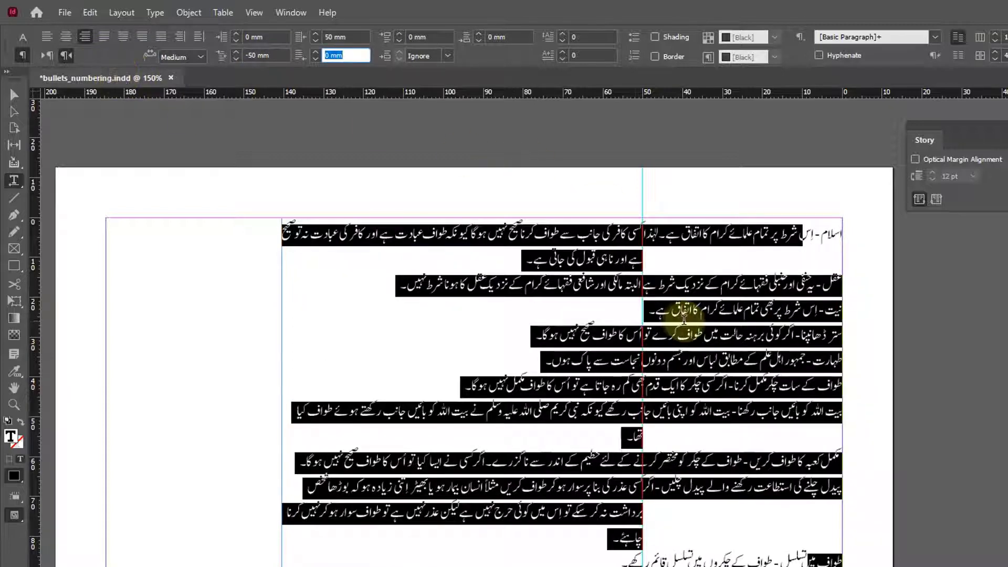
# Select the hanging-indented paragraphs from the first term's dash through the last line and open the tab ruler for them.
pyautogui.click(714, 271)
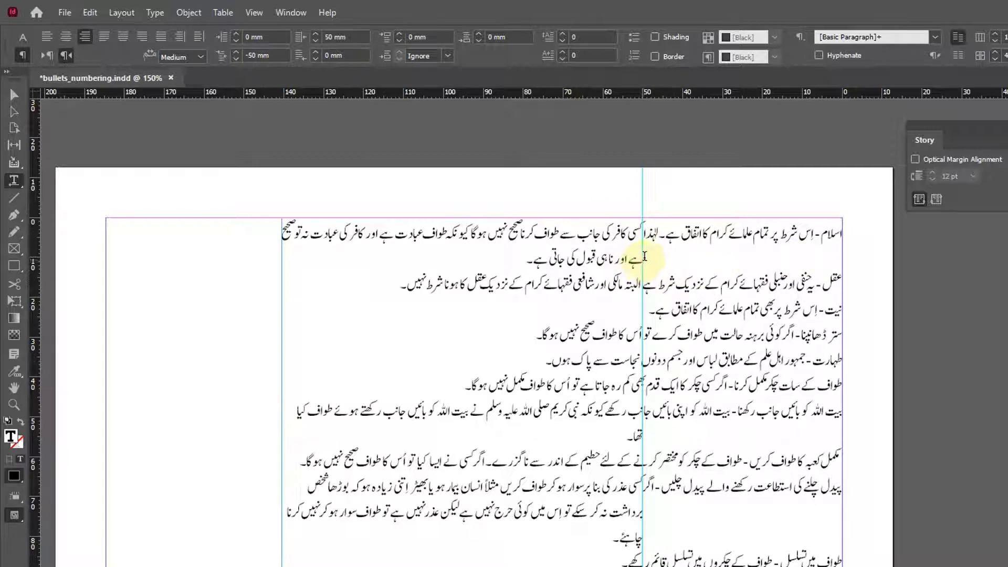
pyautogui.moveTo(742, 231); pyautogui.dragTo(605, 548)
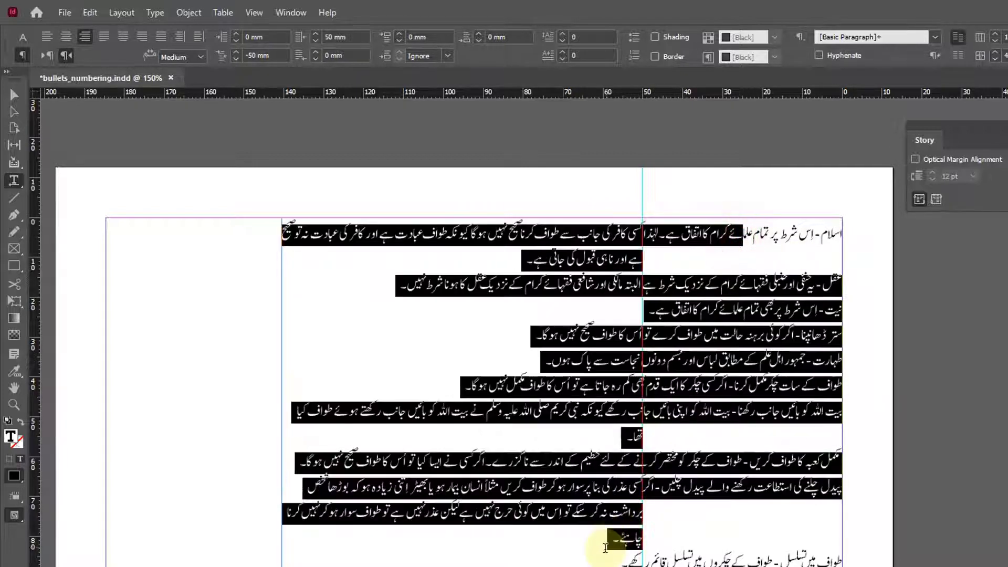
pyautogui.click(704, 554)
pyautogui.moveTo(704, 549); pyautogui.dragTo(796, 235)
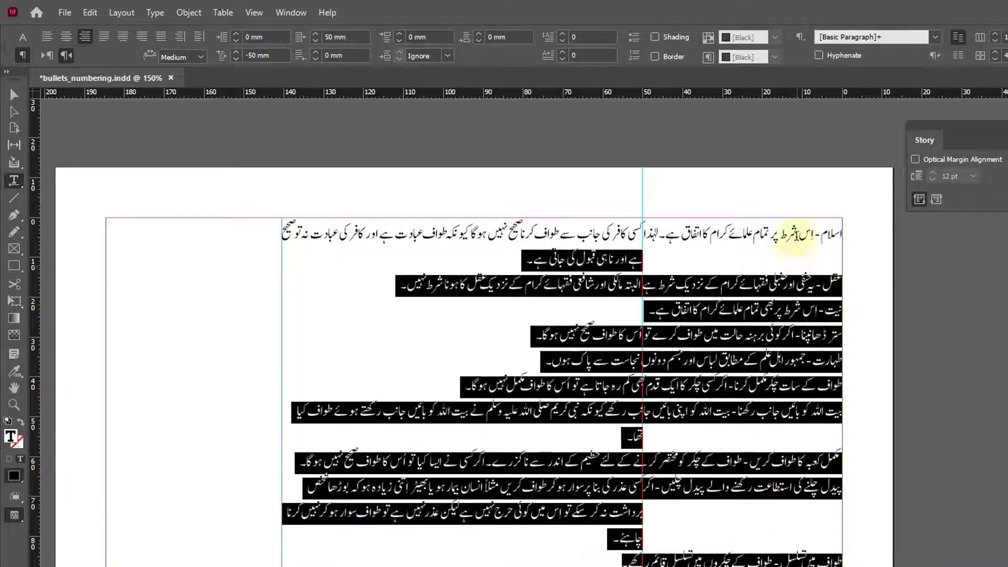
pyautogui.click(788, 524)
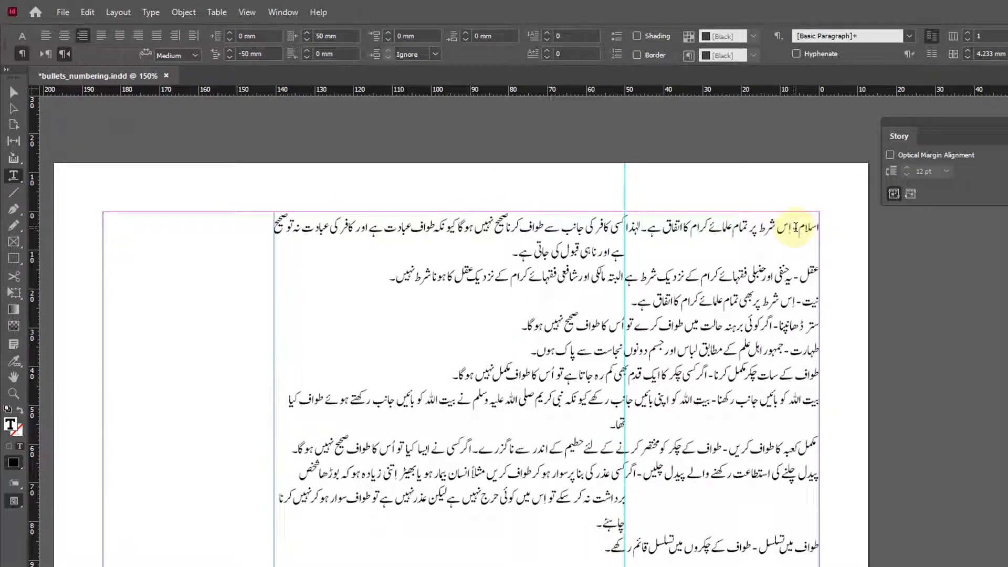
pyautogui.moveTo(796, 228); pyautogui.dragTo(593, 558)
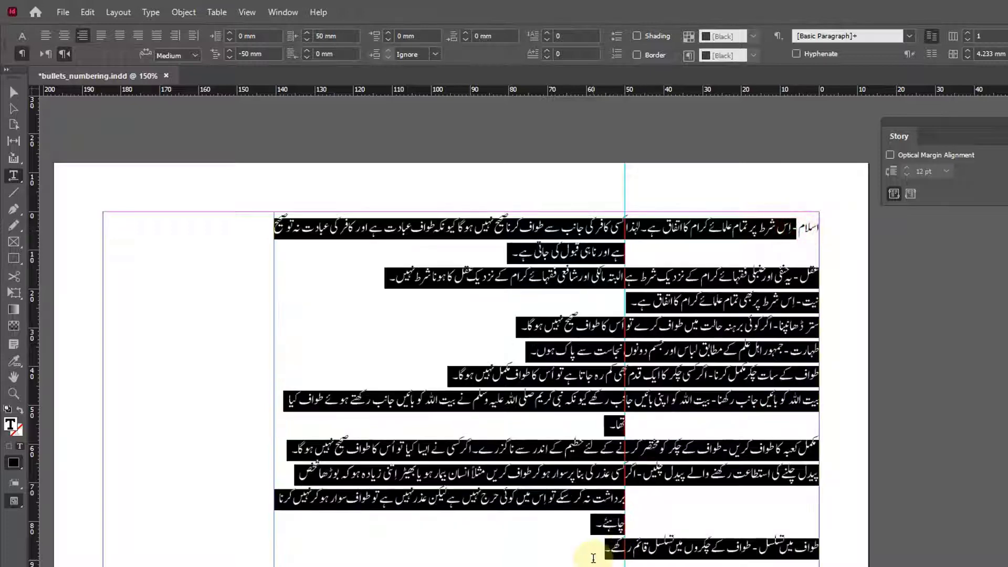
pyautogui.click(151, 12)
pyautogui.click(203, 94)
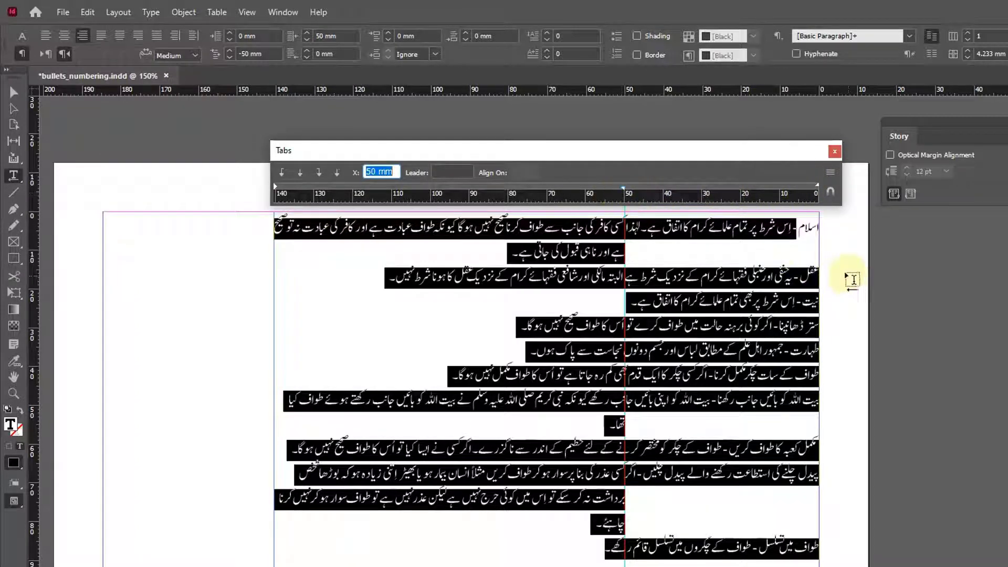
# Check the first term and its dash, reselect the paragraphs and add a tab stop at 45 mm.
pyautogui.click(792, 229)
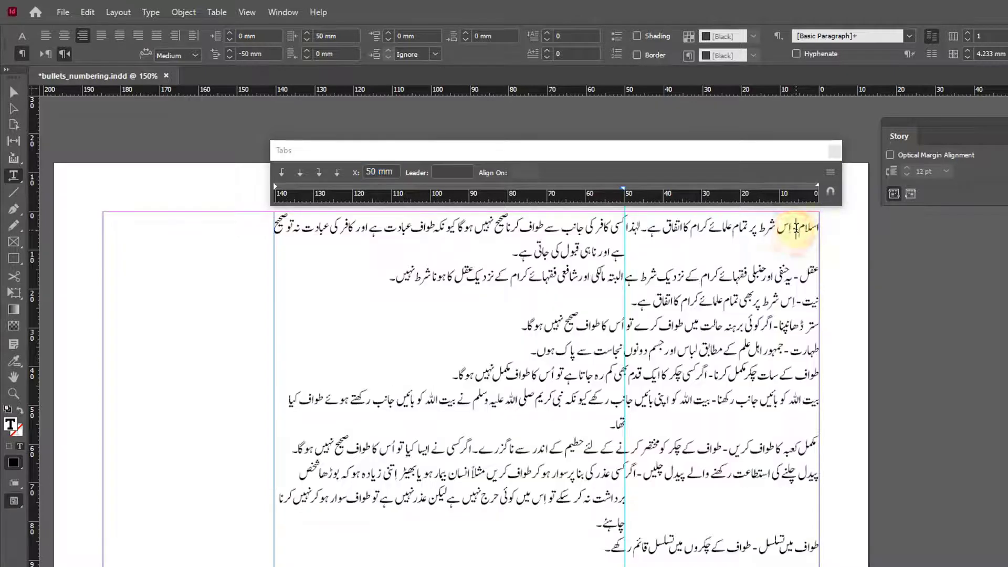
pyautogui.moveTo(798, 233); pyautogui.dragTo(838, 231)
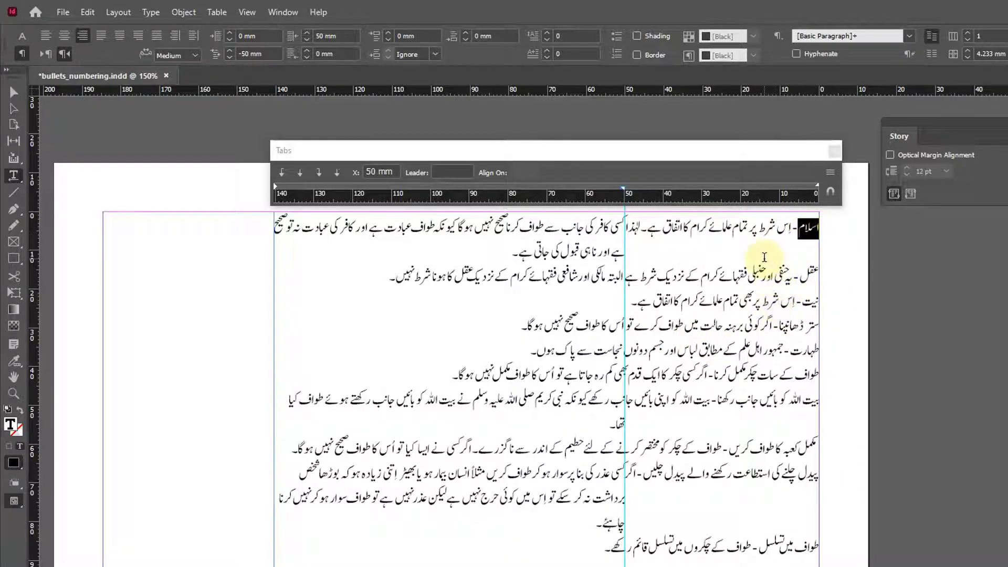
pyautogui.doubleClick(794, 228)
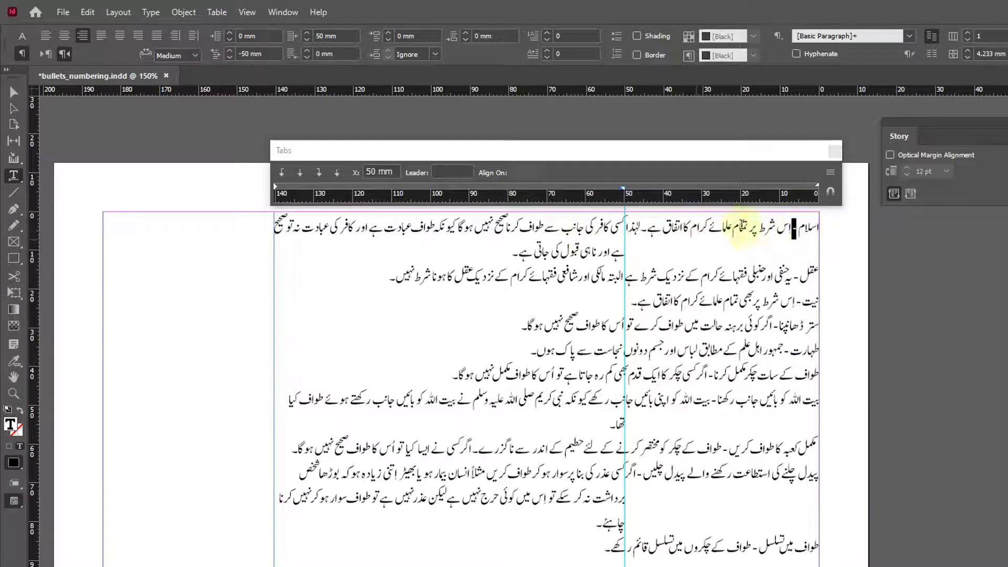
pyautogui.moveTo(730, 228); pyautogui.dragTo(609, 557)
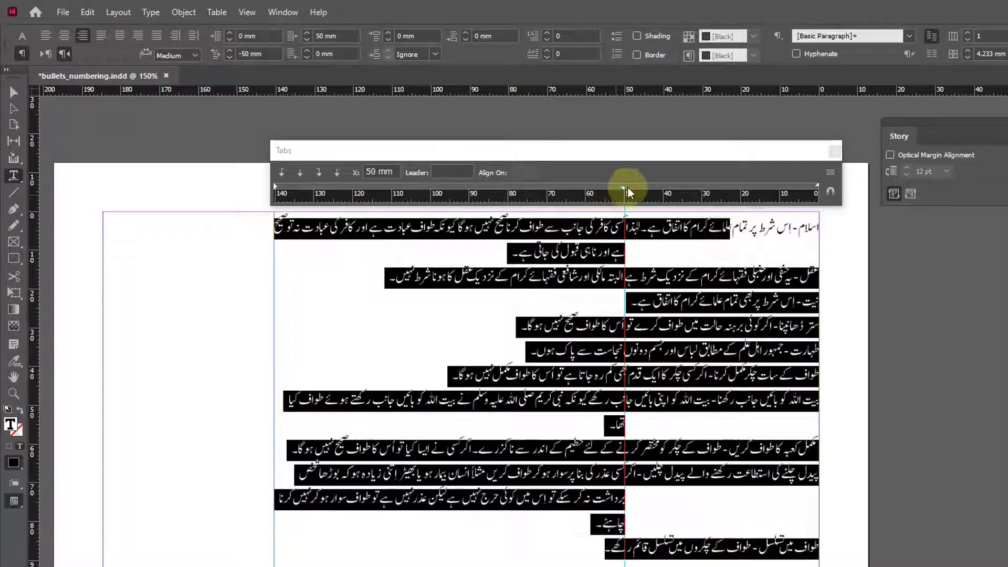
pyautogui.moveTo(653, 188); pyautogui.dragTo(643, 188)
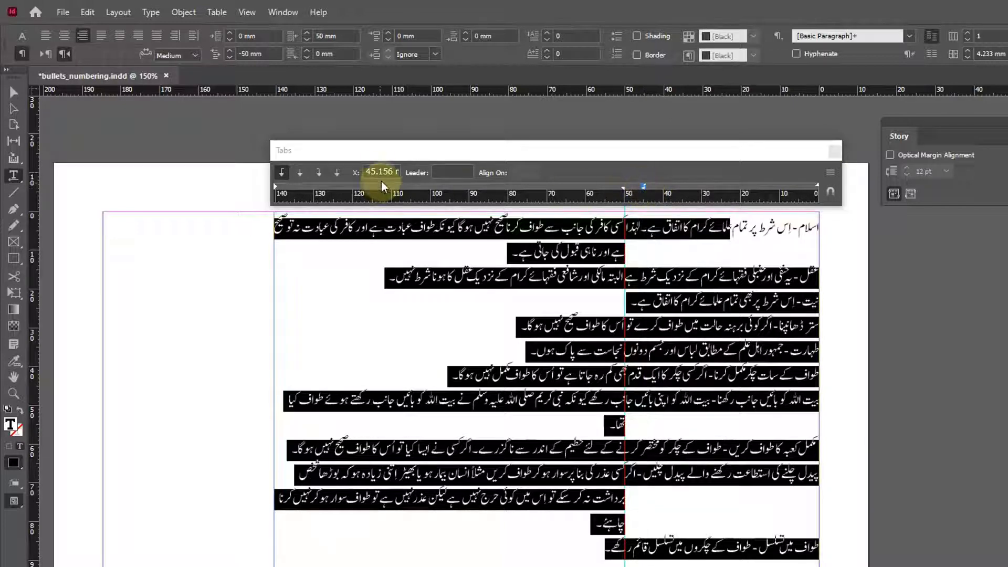
pyautogui.moveTo(379, 174); pyautogui.dragTo(477, 183)
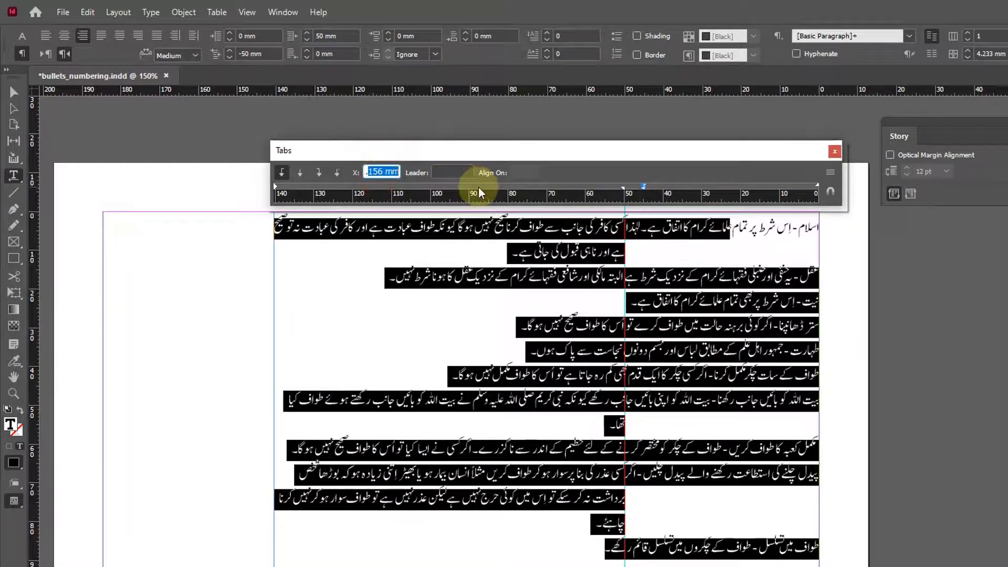
pyautogui.write('45')
pyautogui.press('Tab')
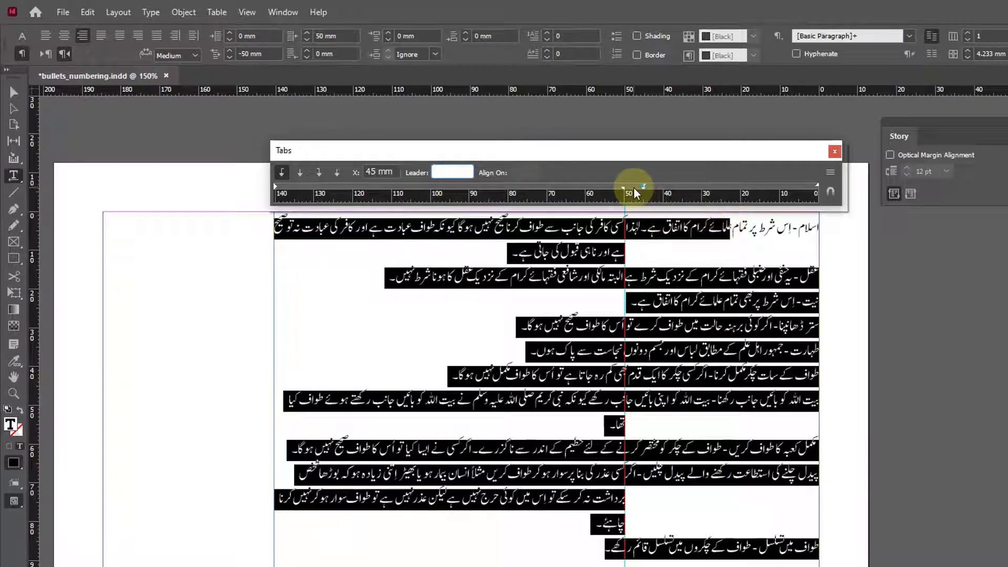
# Move the new tab stop of the selected paragraphs to 43 mm.
pyautogui.moveTo(644, 187); pyautogui.dragTo(652, 185)
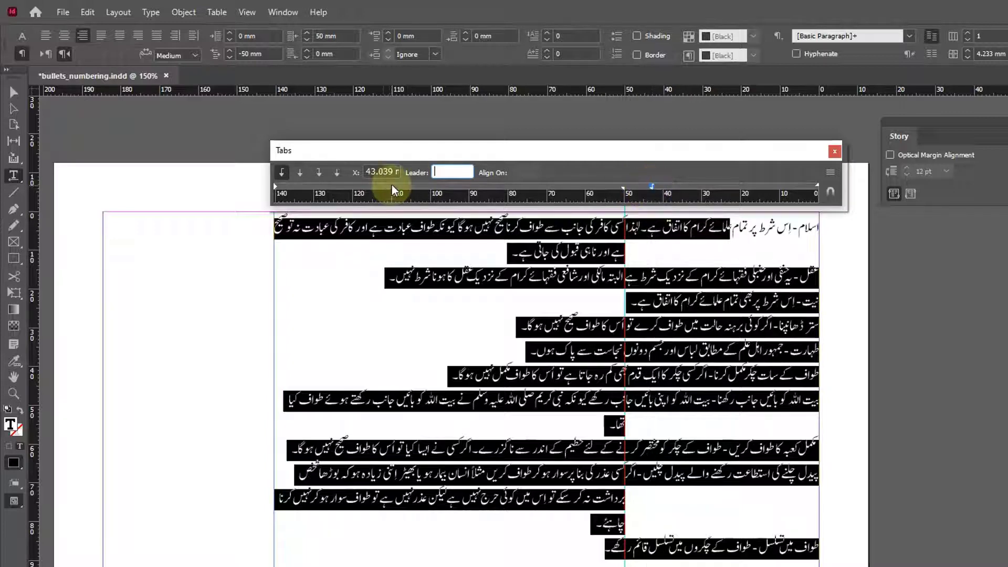
pyautogui.doubleClick(379, 176)
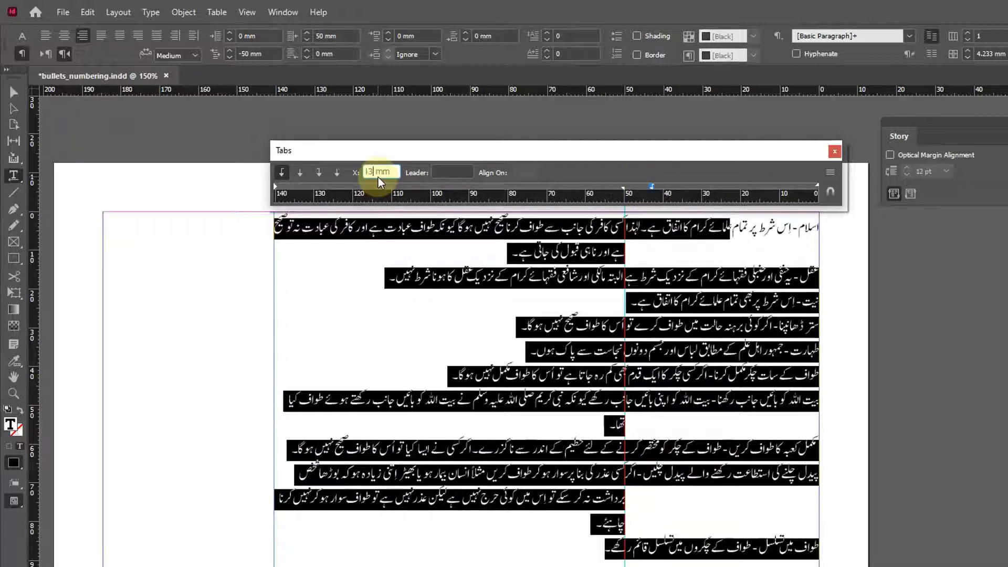
pyautogui.press('Tab')
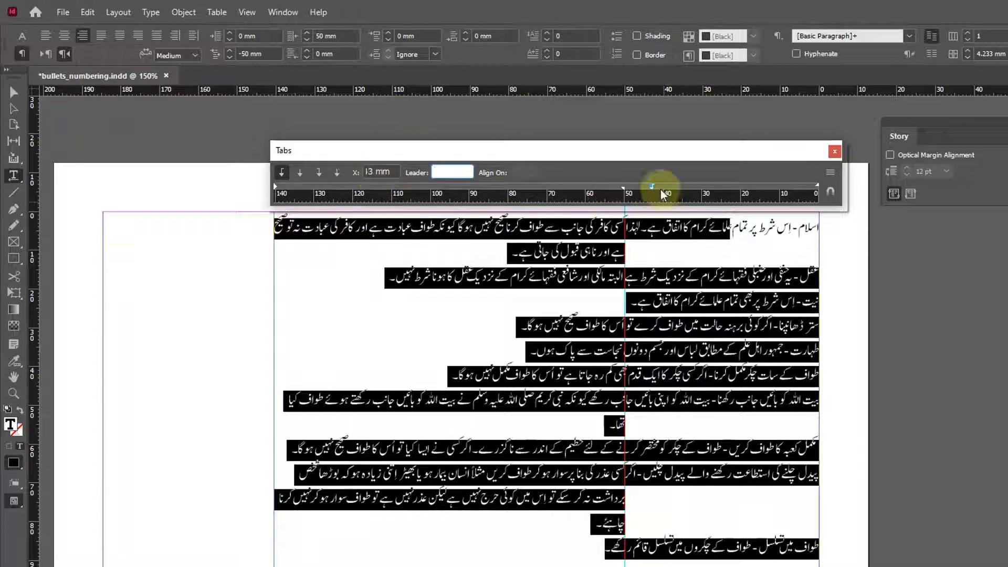
# Add a second tab stop between the first stop and the text indent, centre-aligned at about 46.6 mm.
pyautogui.click(643, 188)
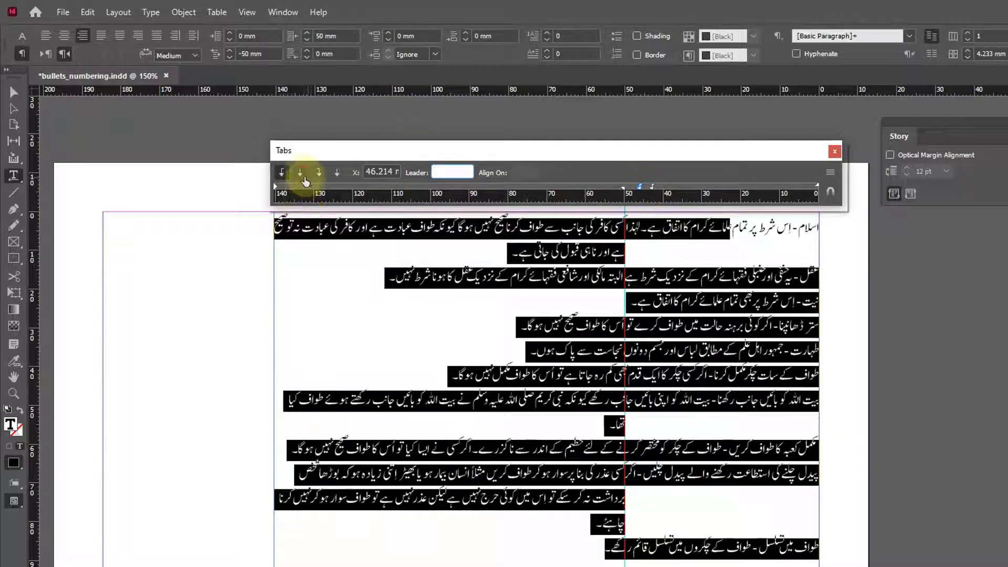
pyautogui.click(300, 172)
pyautogui.moveTo(640, 188); pyautogui.dragTo(640, 192)
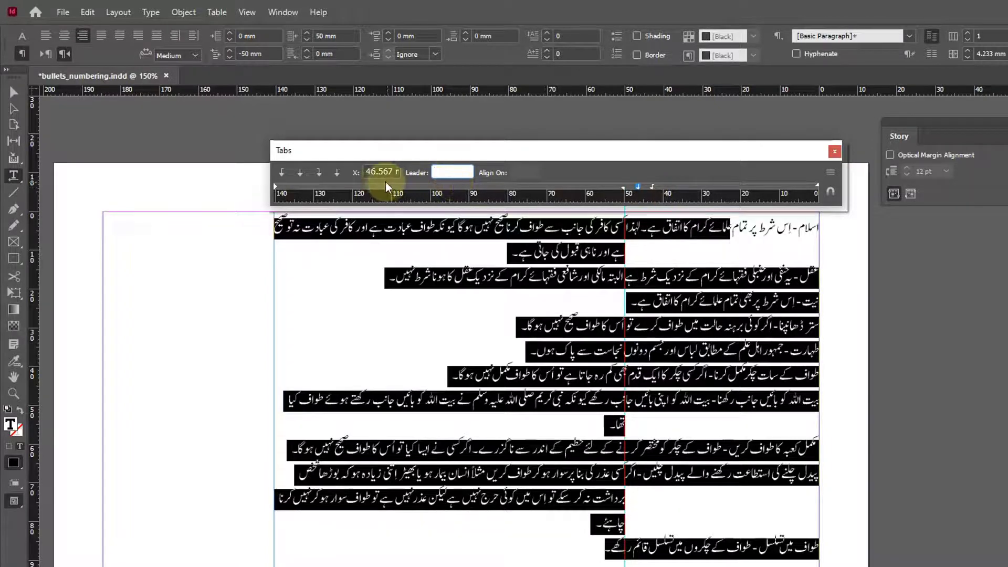
# Set the position of the selected paragraphs' centre-aligned tab stop to 46 mm.
pyautogui.moveTo(380, 172); pyautogui.dragTo(464, 183)
pyautogui.press('BackSpace')
pyautogui.press('Tab')
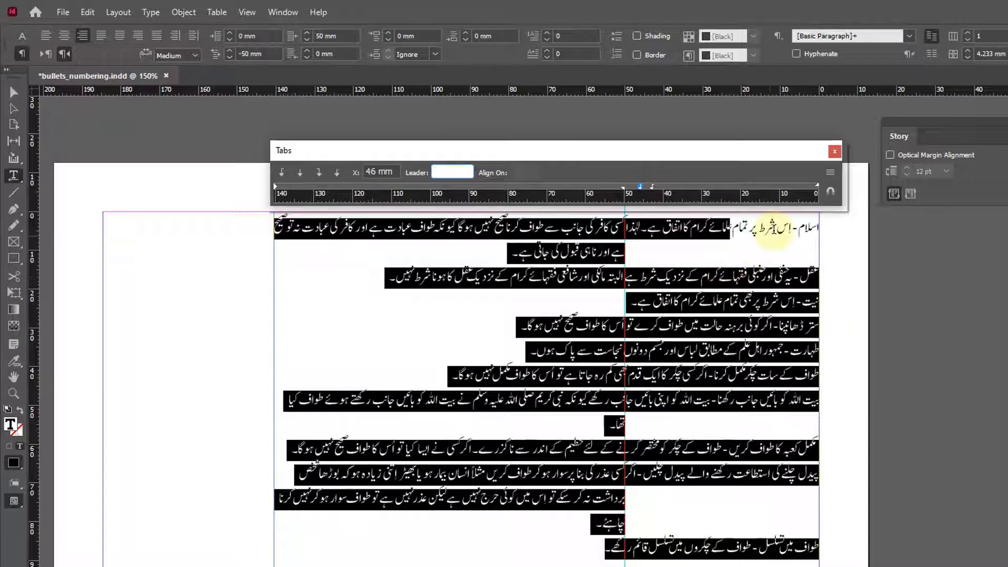
# Insert tabs around the first entry's term and dash to align term, dash and description with the tab stops and indent.
pyautogui.click(774, 227)
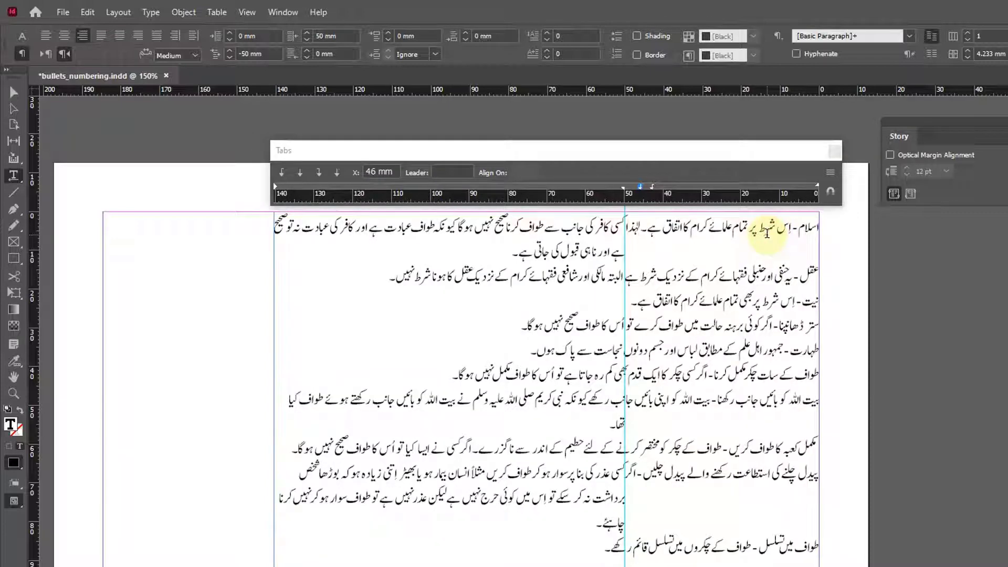
pyautogui.press('Home')
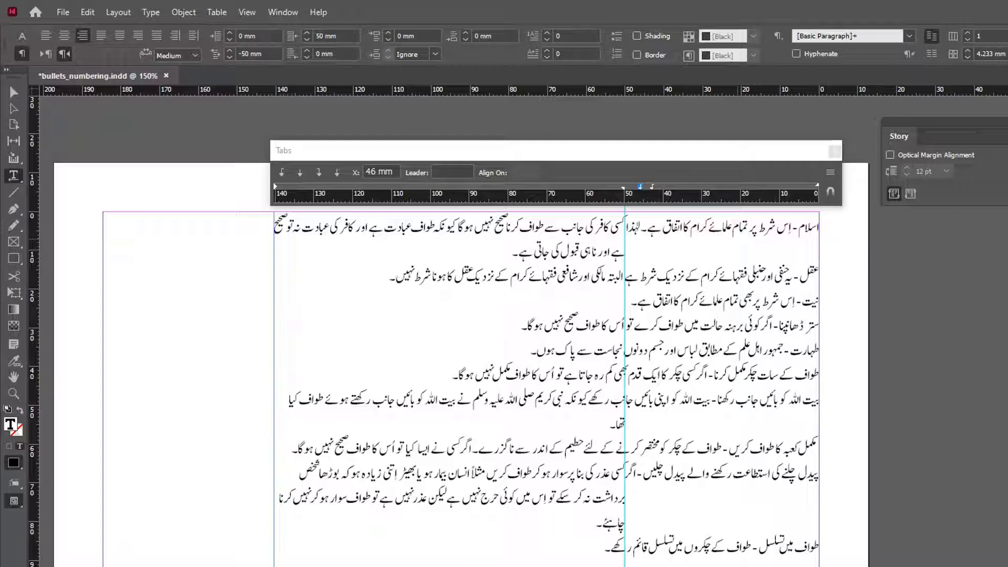
pyautogui.press('Tab')
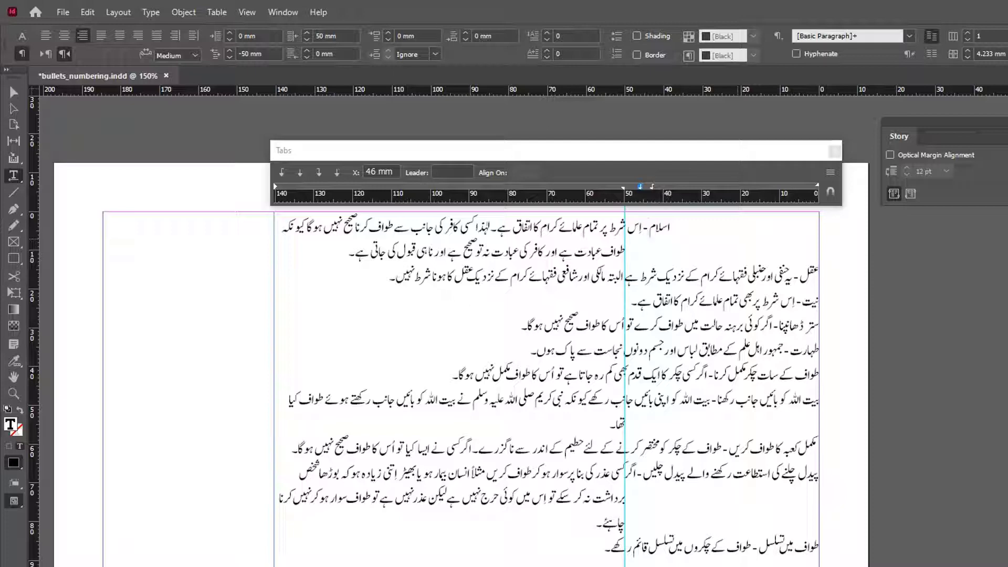
pyautogui.press('Tab')
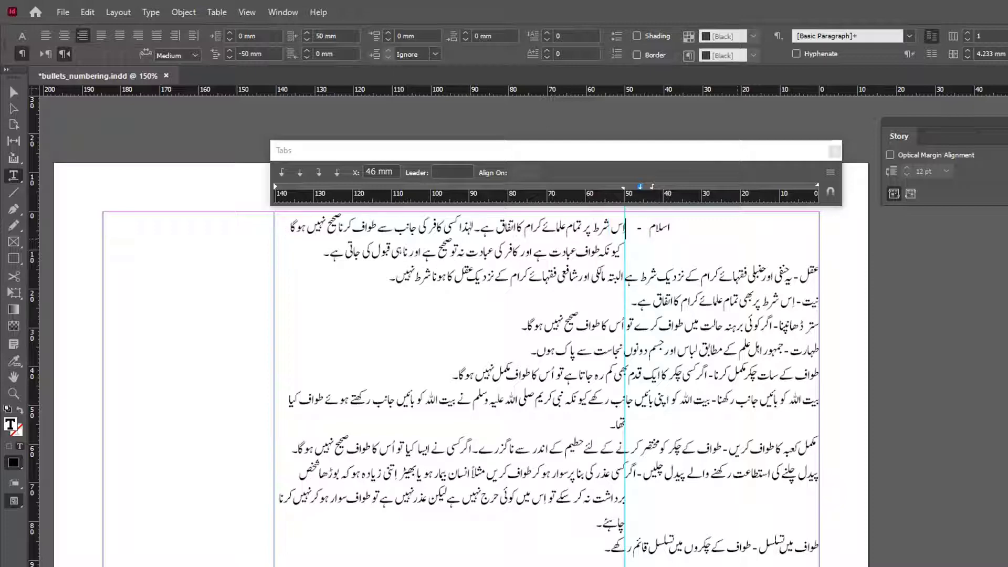
# Insert tabs in the second and third entries (عقل and نیت) to align their terms, dashes and descriptions like the first entry.
pyautogui.press('Down')
pyautogui.click(818, 277)
pyautogui.press('Tab')
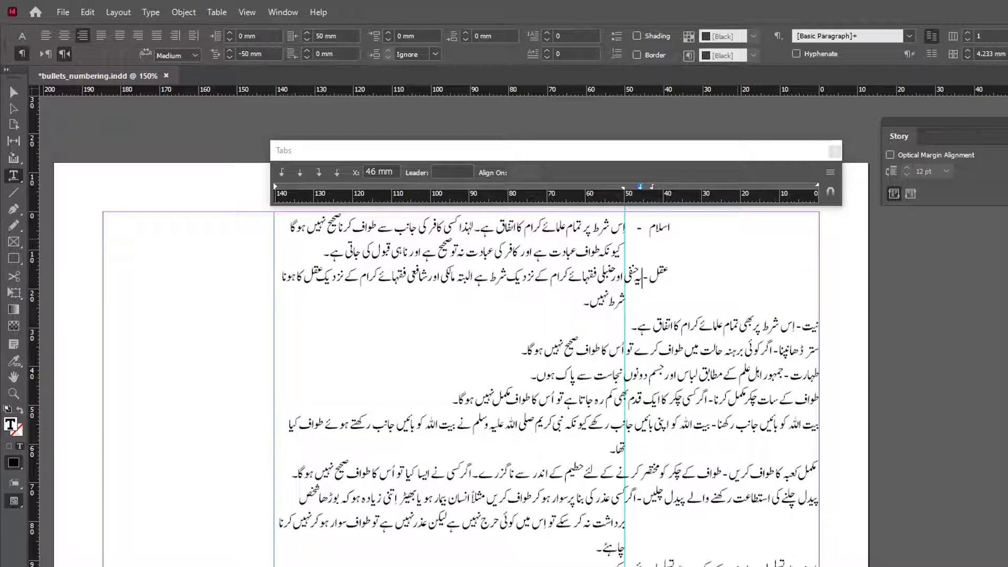
pyautogui.press('Tab')
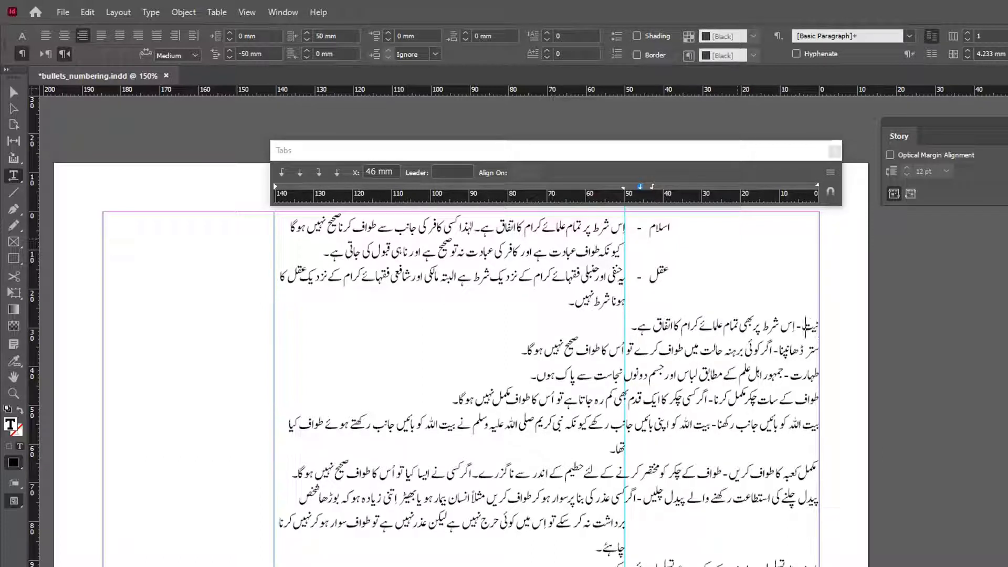
pyautogui.press('Tab')
pyautogui.press('Tab')
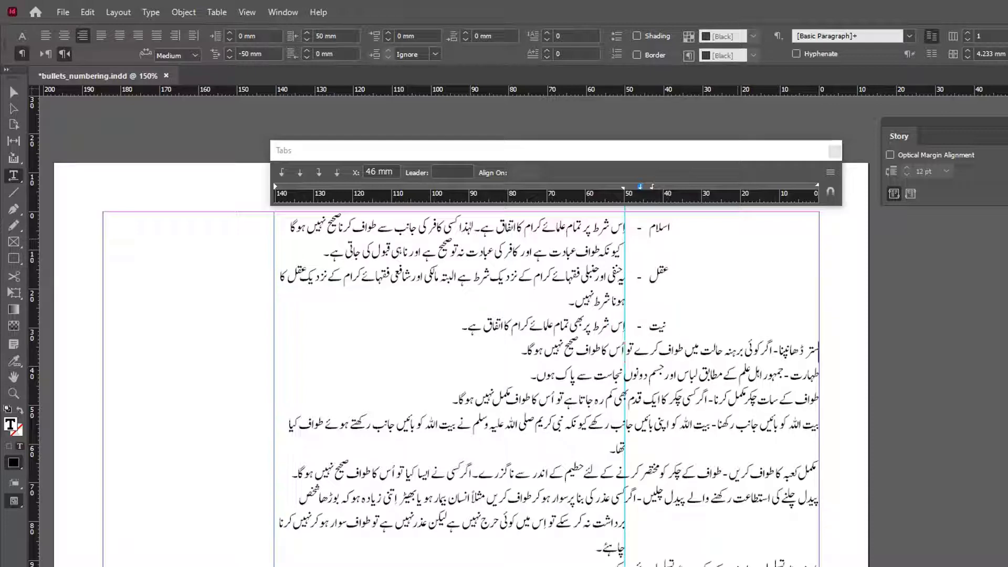
# Insert tabs in the fourth entry (ستر ڈھانپنا) to align its term, dash and description with the entries above.
pyautogui.press('Left')
pyautogui.press('Left')
pyautogui.press('Left')
pyautogui.press('Left')
pyautogui.press('Left')
pyautogui.press('Left')
pyautogui.press('Left')
pyautogui.press('Left')
pyautogui.press('Tab')
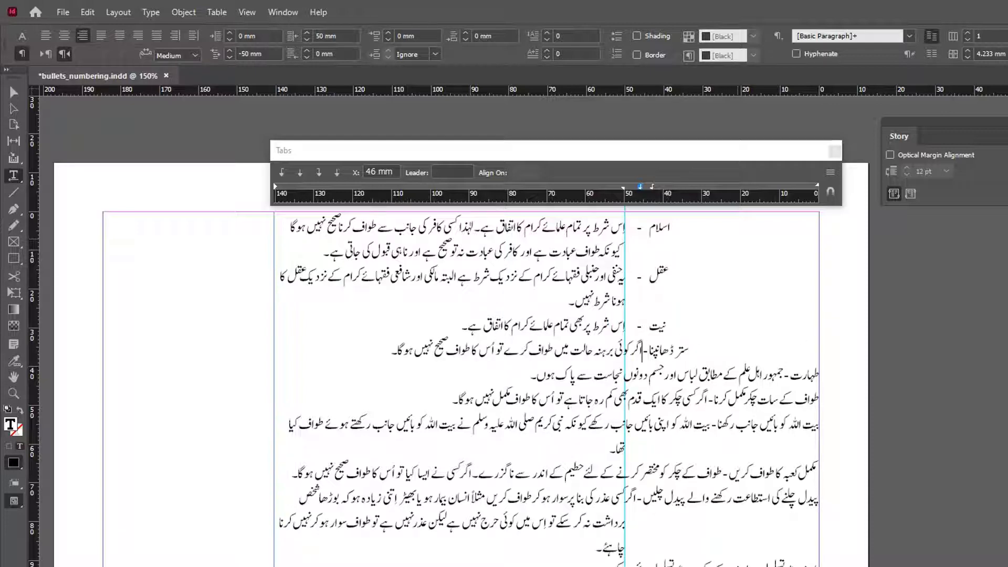
pyautogui.press('Tab')
# Insert tabs in the fifth entry (طہارت), removing the misplaced one, to align its term, dash and description.
pyautogui.press('Down')
pyautogui.scroll(2, 462, 368)
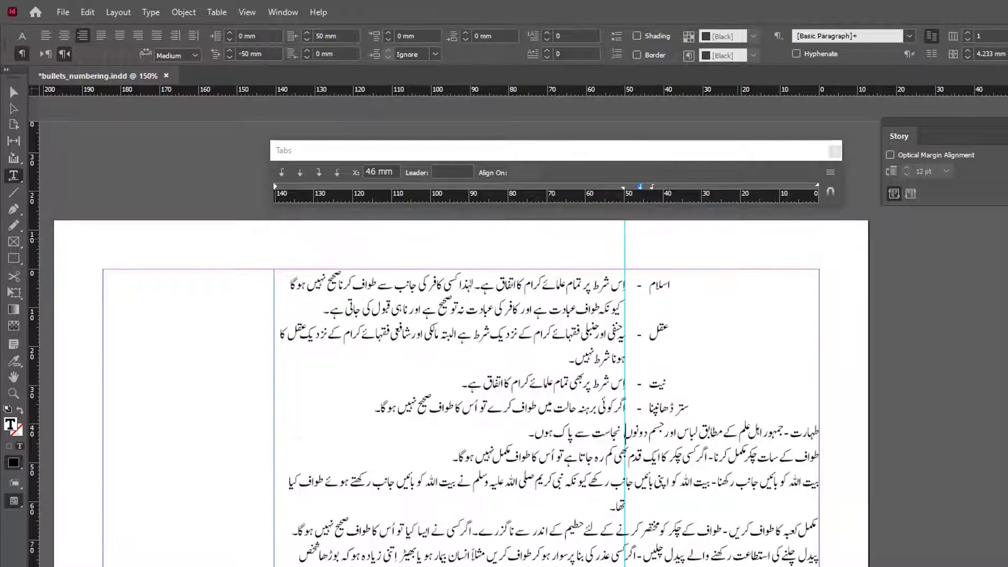
pyautogui.press('Delete')
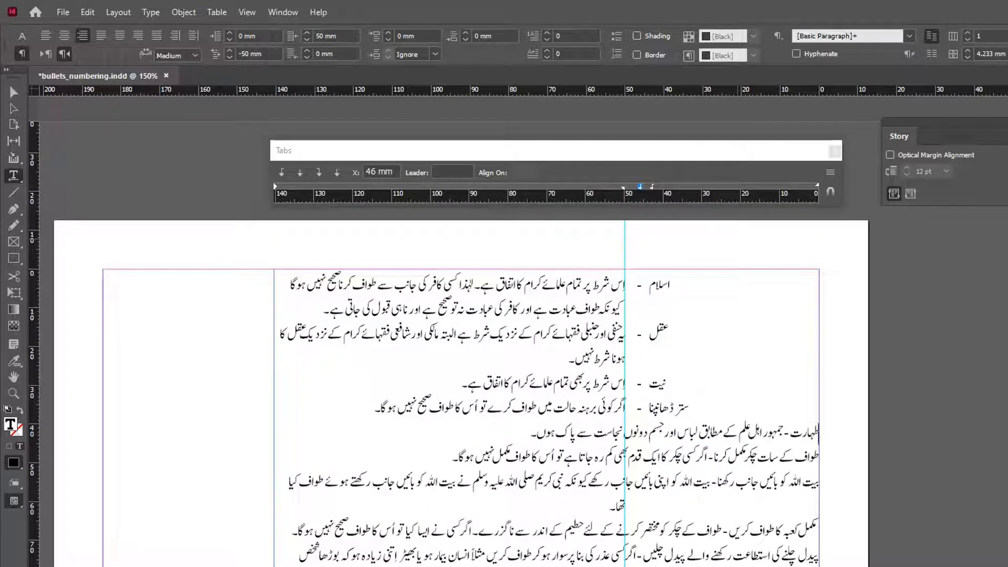
pyautogui.press('Tab')
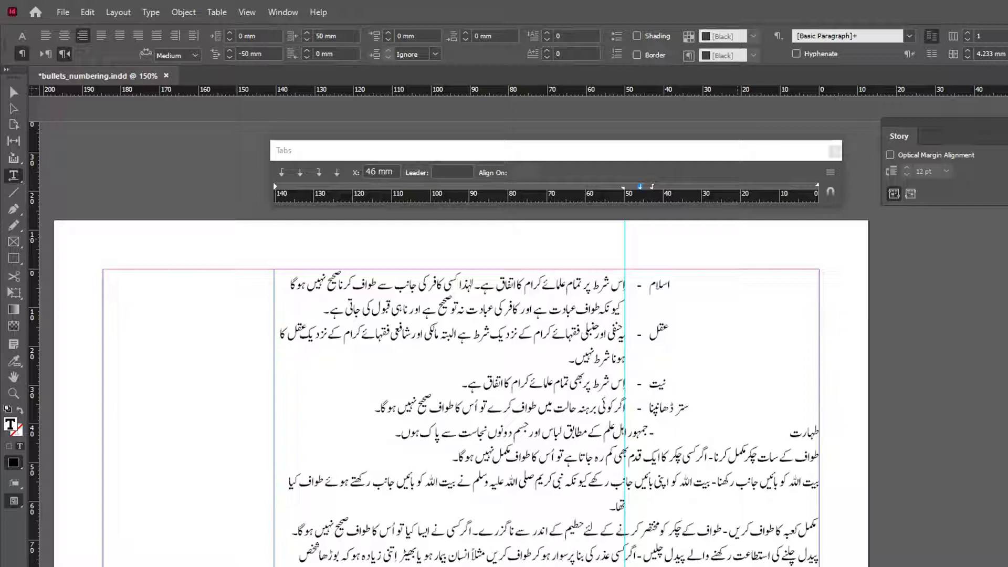
pyautogui.press('BackSpace')
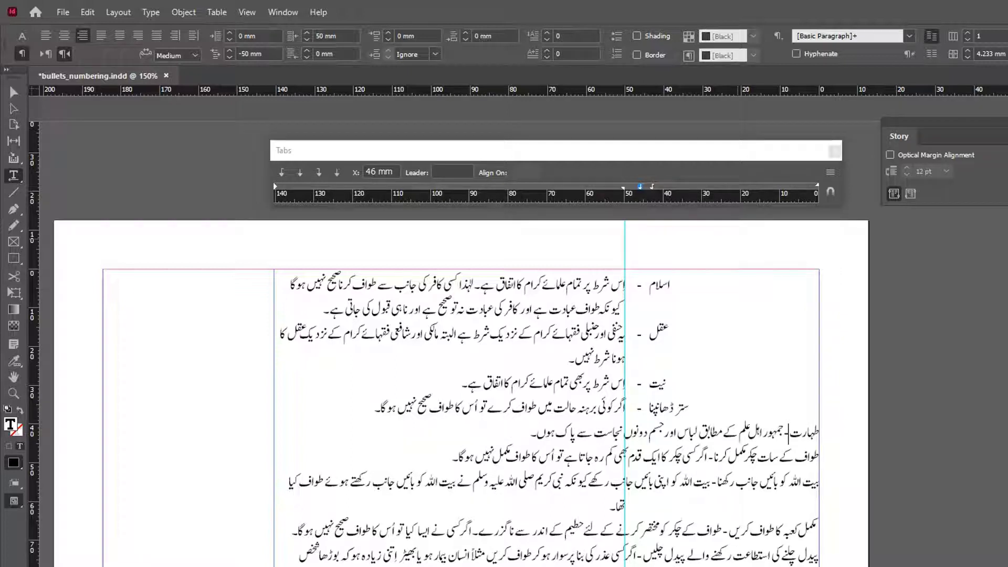
pyautogui.press('Tab')
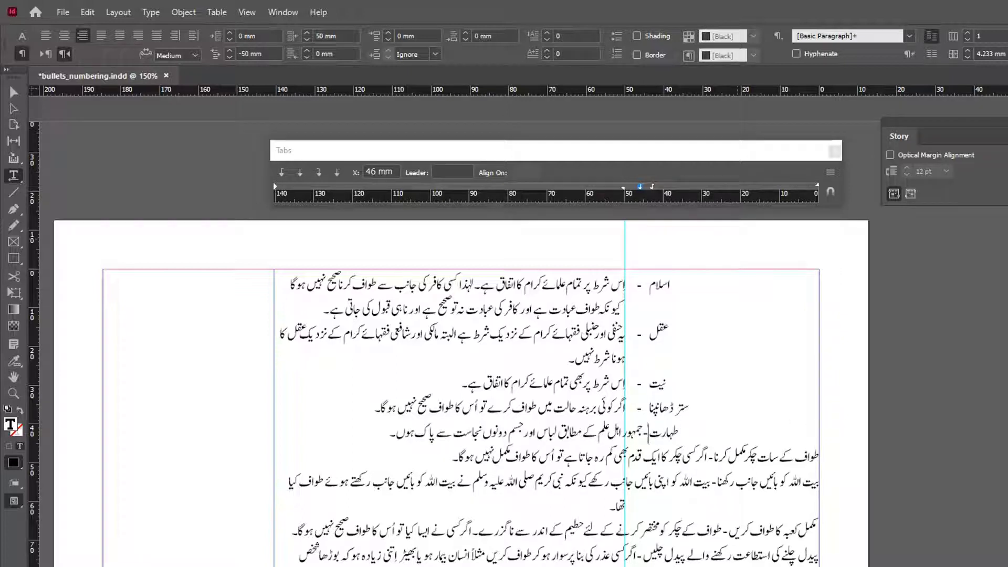
pyautogui.press('Tab')
pyautogui.press('BackSpace')
pyautogui.press('Tab')
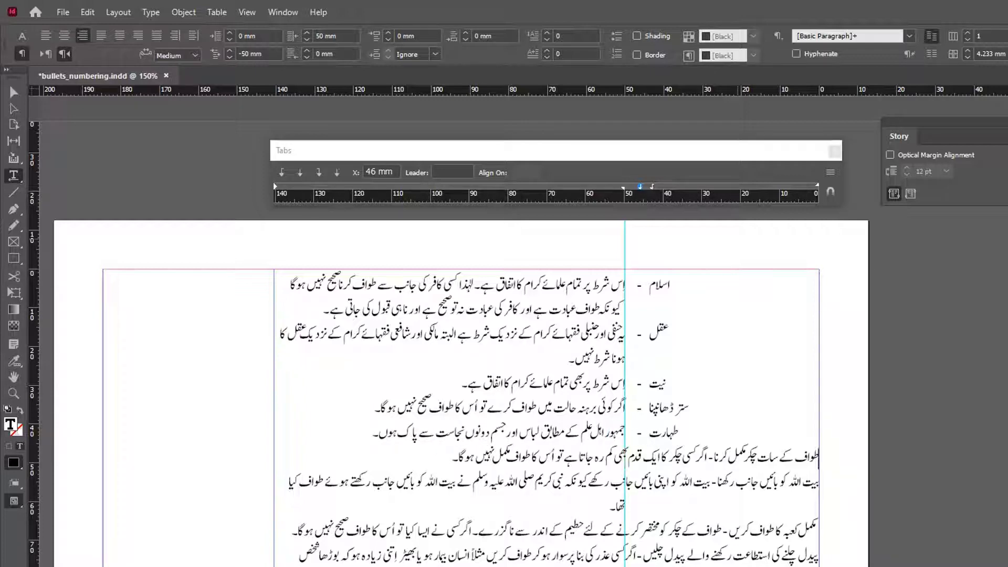
# Insert tabs in the sixth entry (طواف کے سات چکر مکمل کرنا) to align its term, dash and description with the entries above.
pyautogui.press('Left')
pyautogui.press('Left')
pyautogui.press('Left')
pyautogui.press('Left')
pyautogui.press('Tab')
pyautogui.press('Tab')
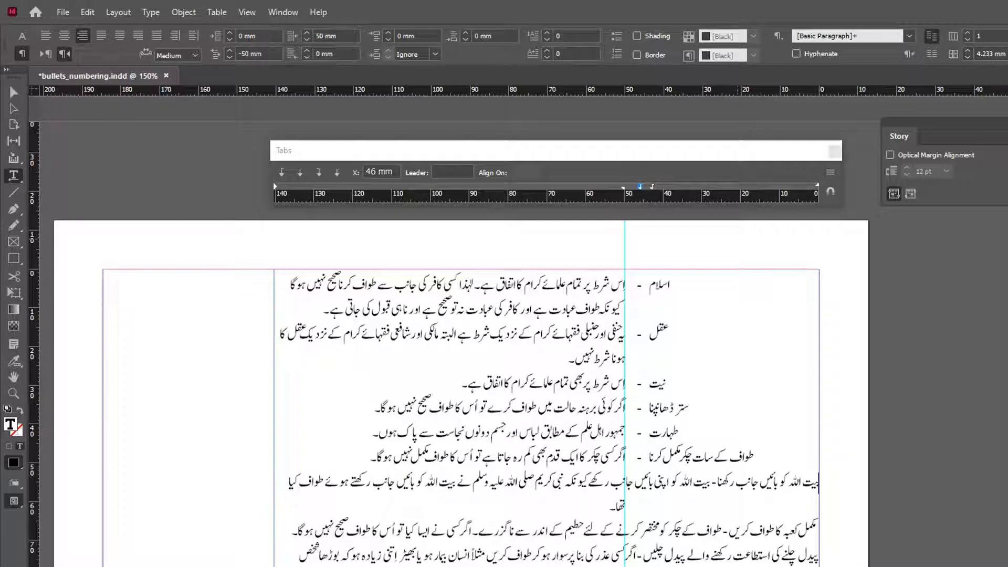
# Insert tabs in the seventh entry (بیت اللہ کو بائیں جانب رکھنا) to align its term, dash and description.
pyautogui.hotkey('ctrl', 'Left')
pyautogui.hotkey('ctrl', 'Left')
pyautogui.hotkey('ctrl', 'Left')
pyautogui.hotkey('ctrl', 'Left')
pyautogui.hotkey('ctrl', 'Left')
pyautogui.hotkey('ctrl', 'Left')
pyautogui.press('Tab')
pyautogui.press('Tab')
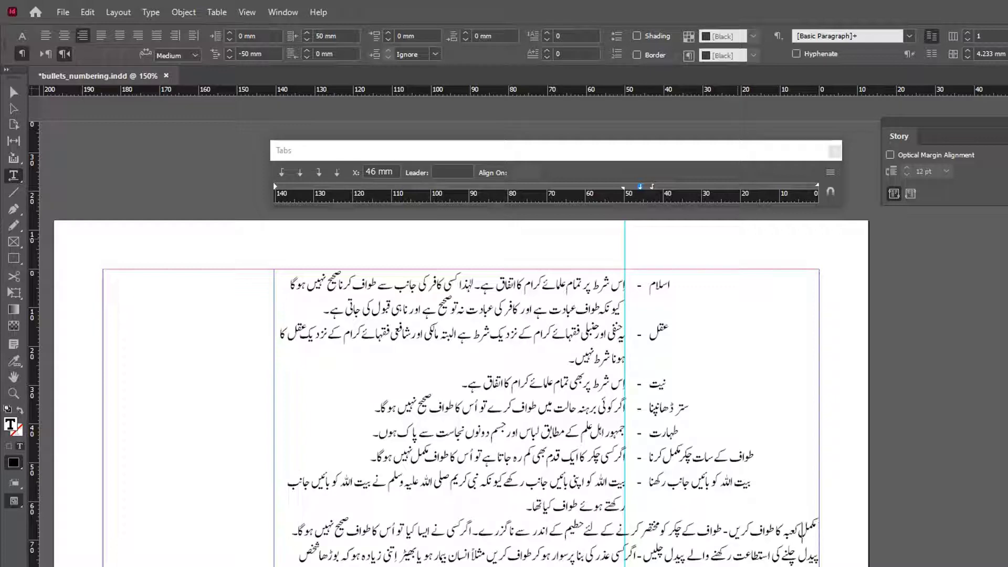
# Insert tabs in the eighth entry (مکمل کعبہ کا طواف کریں) to align its term, dash and description.
pyautogui.hotkey('ctrl', 'Left')
pyautogui.press('Left')
pyautogui.press('Right')
pyautogui.press('Tab')
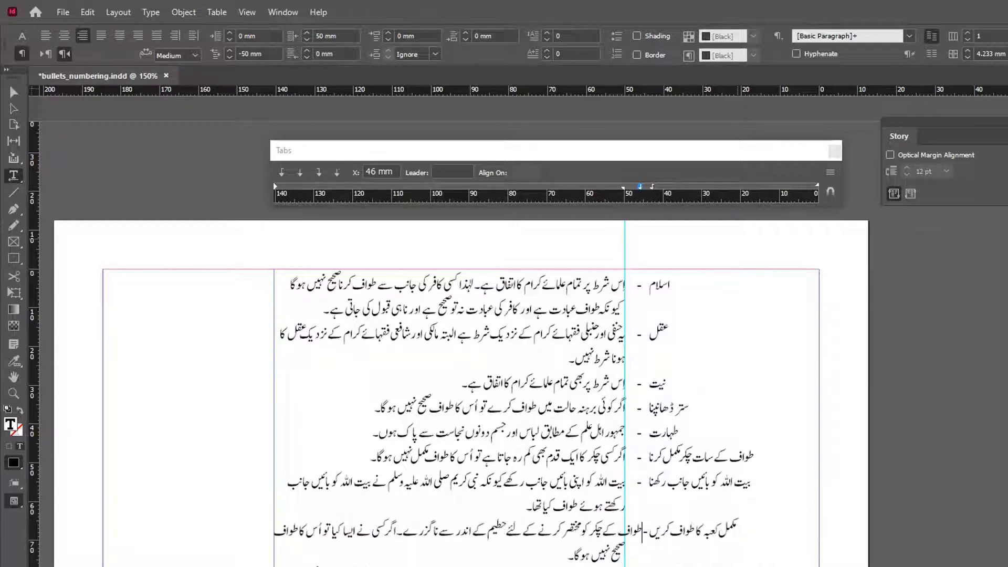
pyautogui.press('Tab')
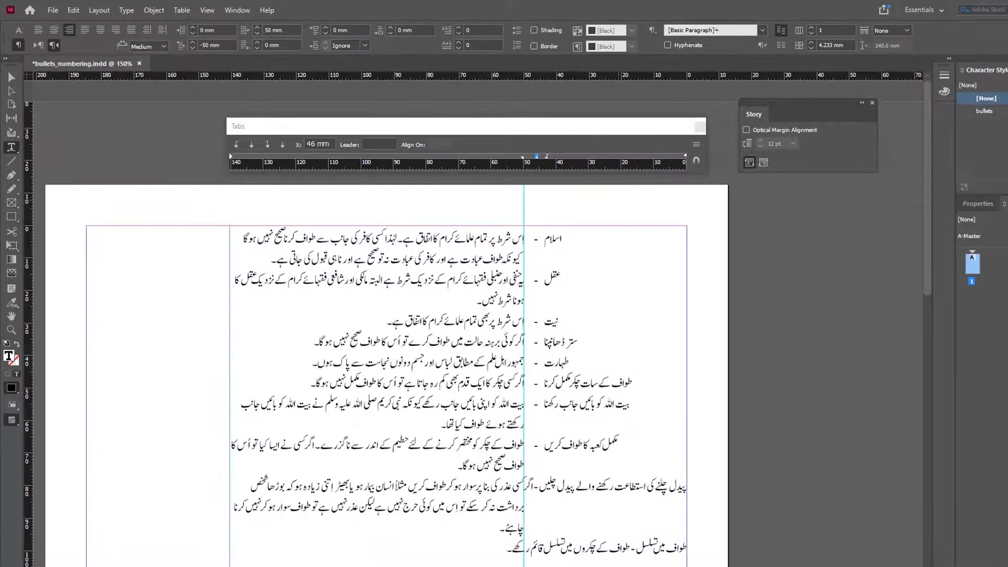
# Insert tabs in the ninth entry, the one with the longest term, so its description starts at the 50 mm indent.
pyautogui.hotkey('ctrl', 'Left')
pyautogui.hotkey('ctrl', 'Left')
pyautogui.hotkey('ctrl', 'Left')
pyautogui.press('Tab')
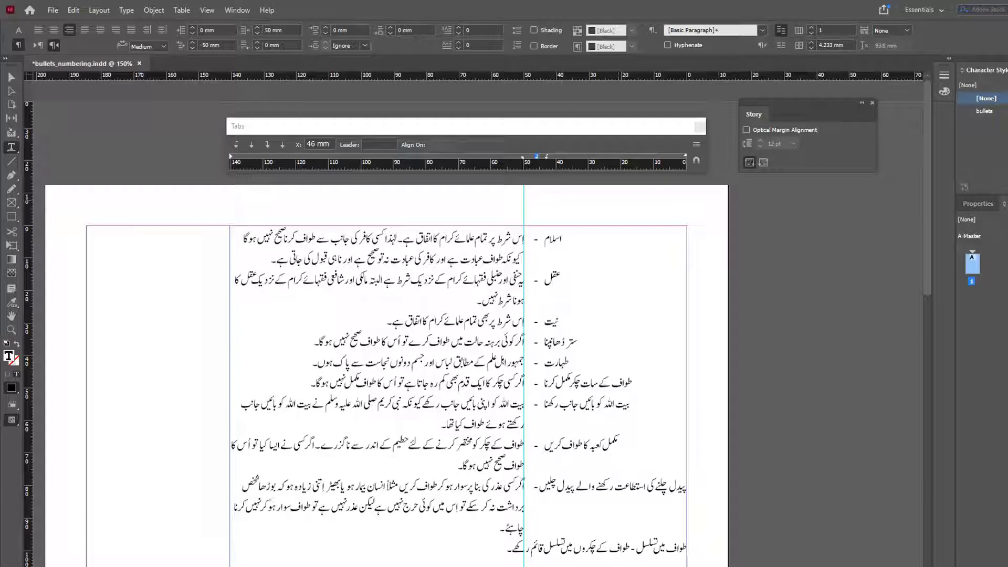
# Insert tabs in the last entry (طواف میں تسلسل) to align its term, dash and description with the column.
pyautogui.click(524, 529)
pyautogui.hotkey('ctrl', 'Left')
pyautogui.press('Tab')
pyautogui.hotkey('ctrl', 'Left')
pyautogui.press('Tab')
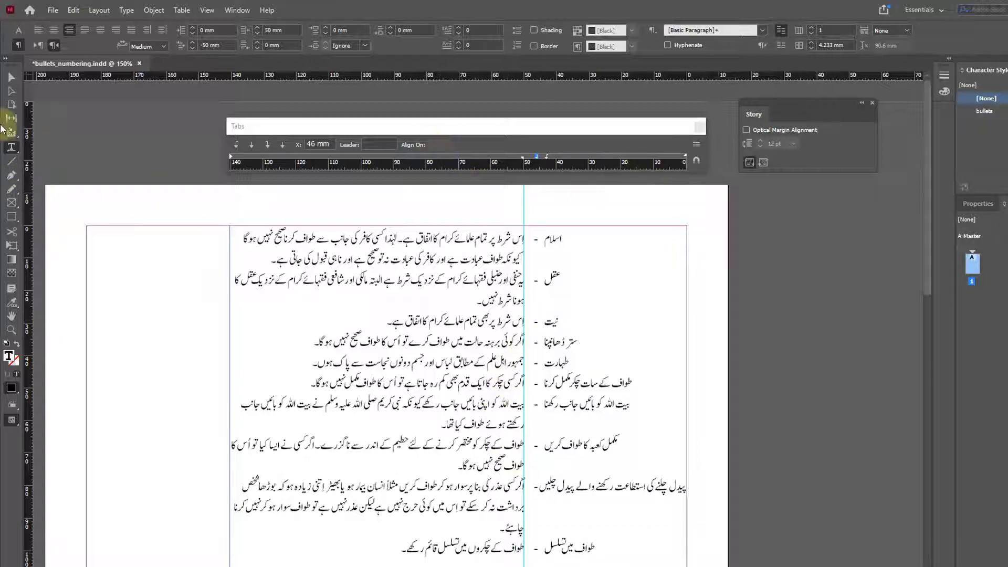
# Mark the term stop with a vertical guide and move all entries' tab stops closer to the indent, the term stop to 45.156 mm.
pyautogui.moveTo(39, 193); pyautogui.dragTo(544, 250)
pyautogui.click(553, 463)
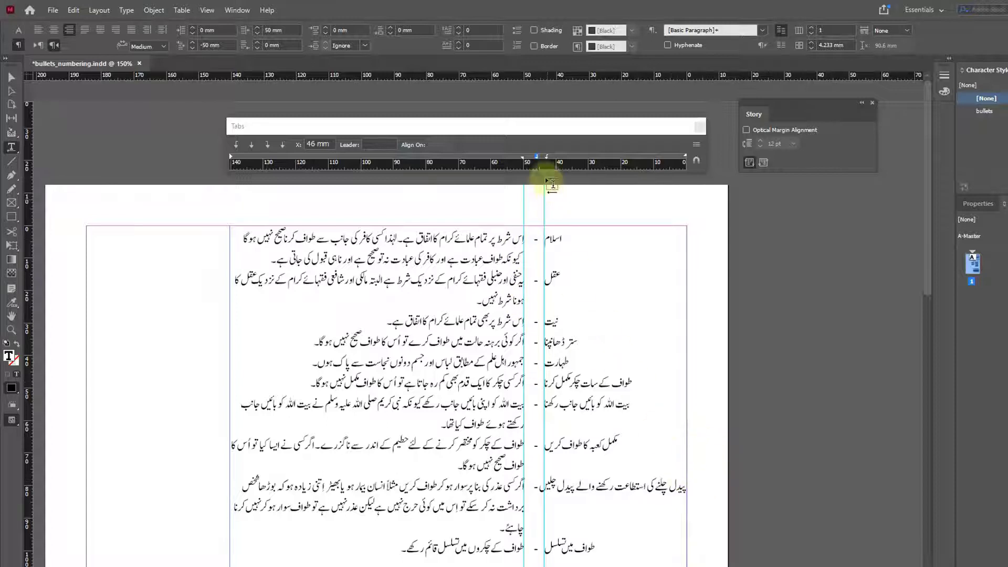
pyautogui.moveTo(459, 239); pyautogui.dragTo(487, 549)
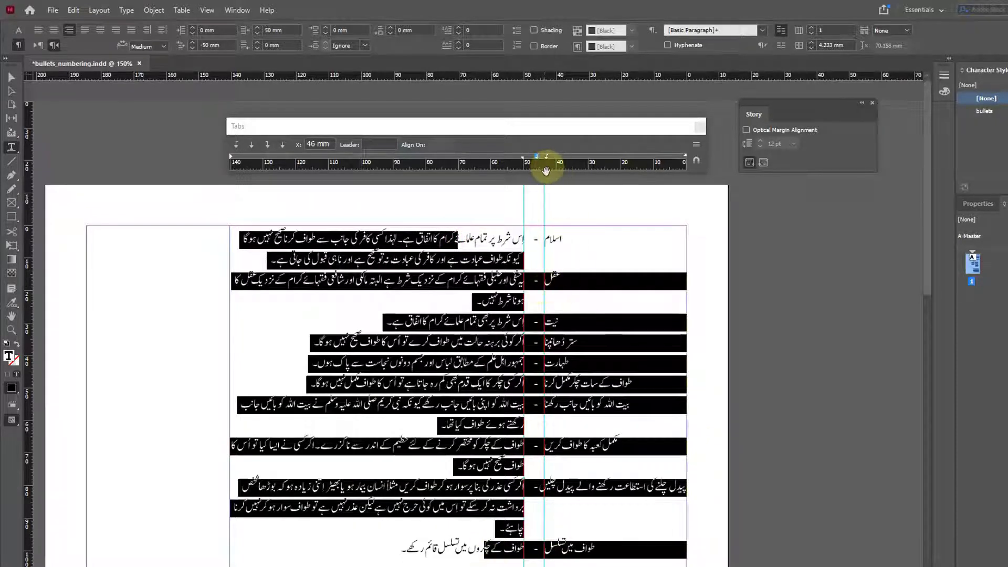
pyautogui.moveTo(538, 162); pyautogui.dragTo(541, 161)
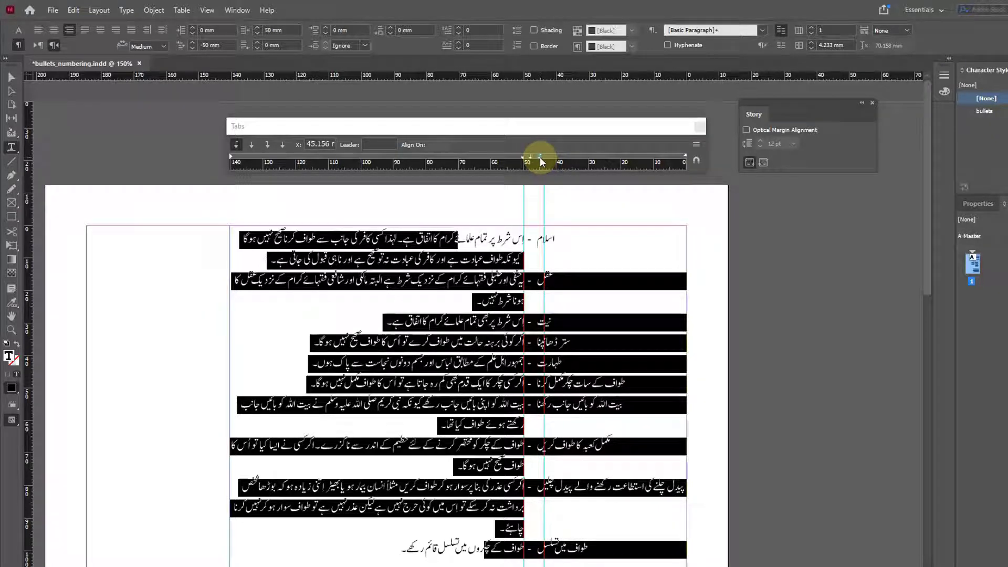
# Delete both vertical guides from the page and close the tab ruler.
pyautogui.click(11, 77)
pyautogui.click(592, 332)
pyautogui.click(558, 200)
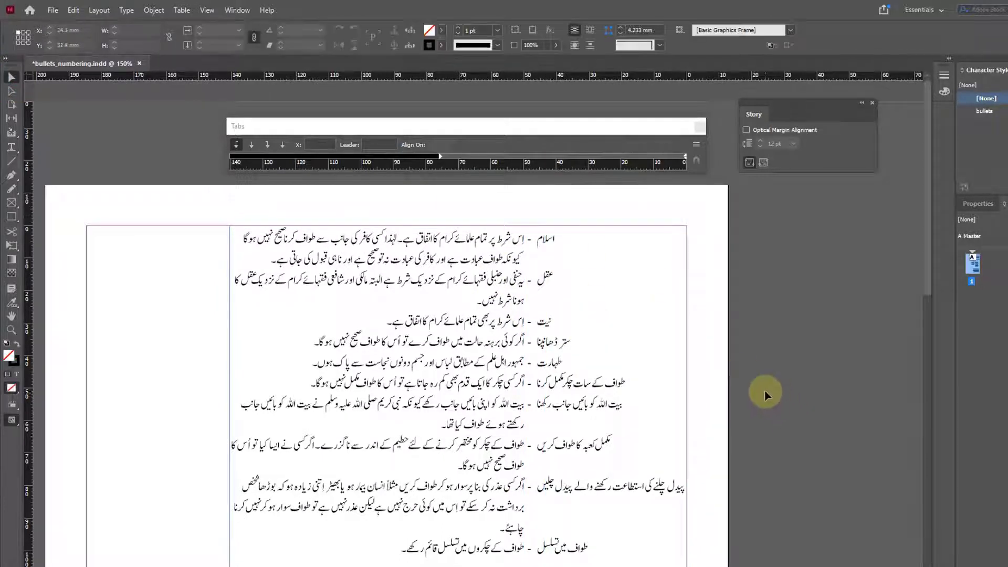
pyautogui.click(701, 136)
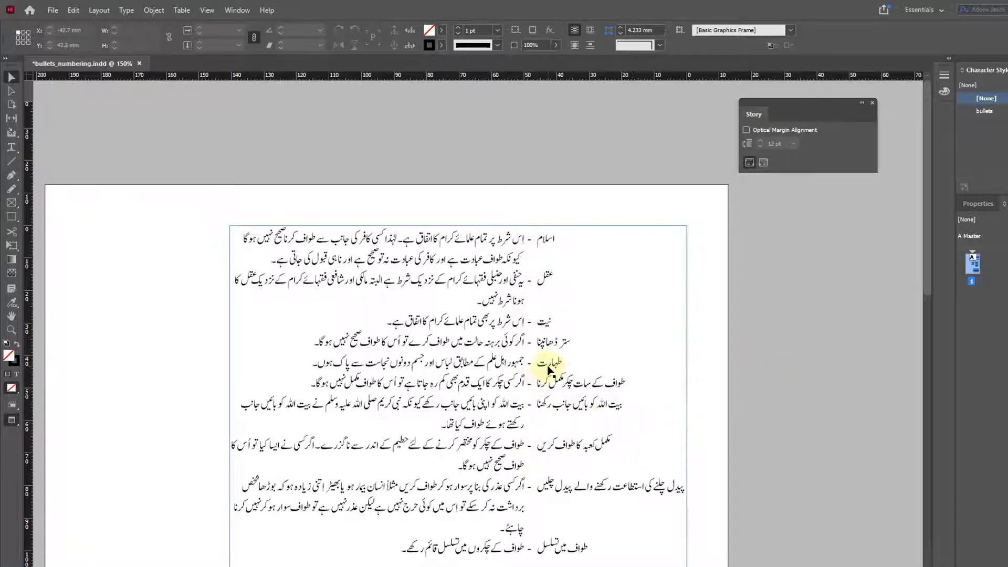
# Look over the finished term-and-description layout and the numbered lists below it on the page.
pyautogui.scroll(-3, 548, 369)
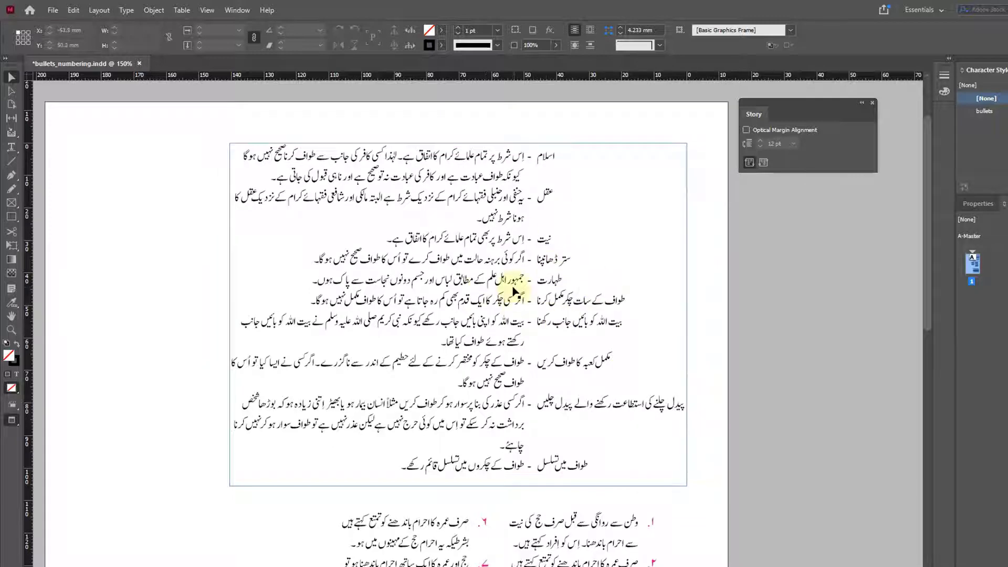
pyautogui.scroll(-5, 516, 292)
pyautogui.scroll(4, 517, 293)
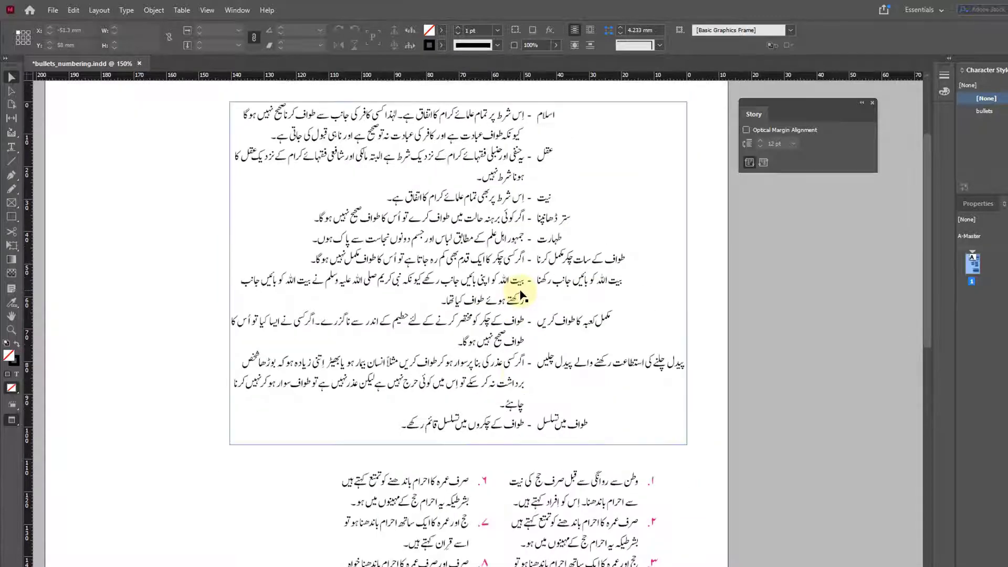
pyautogui.scroll(3, 521, 296)
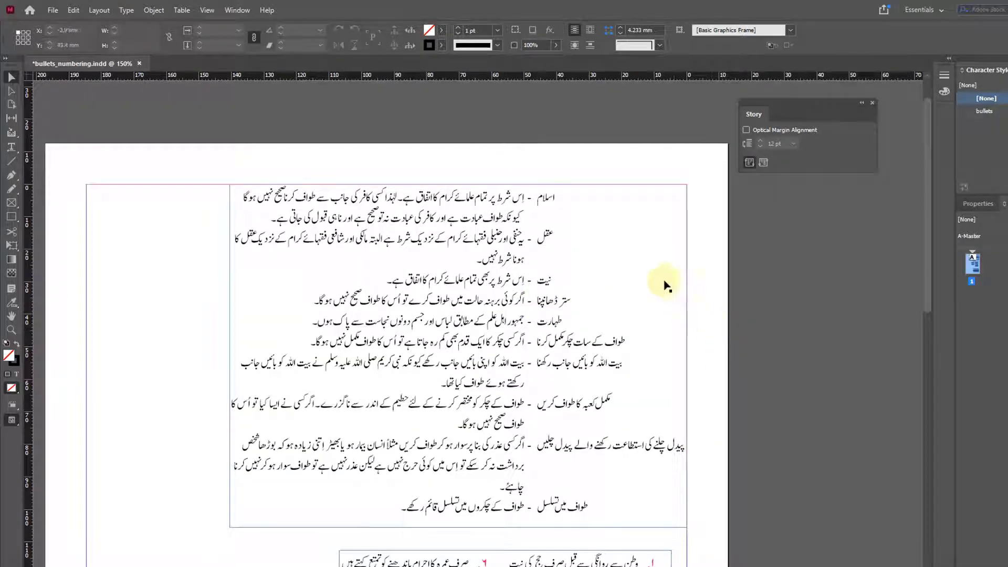
pyautogui.scroll(-12, 576, 345)
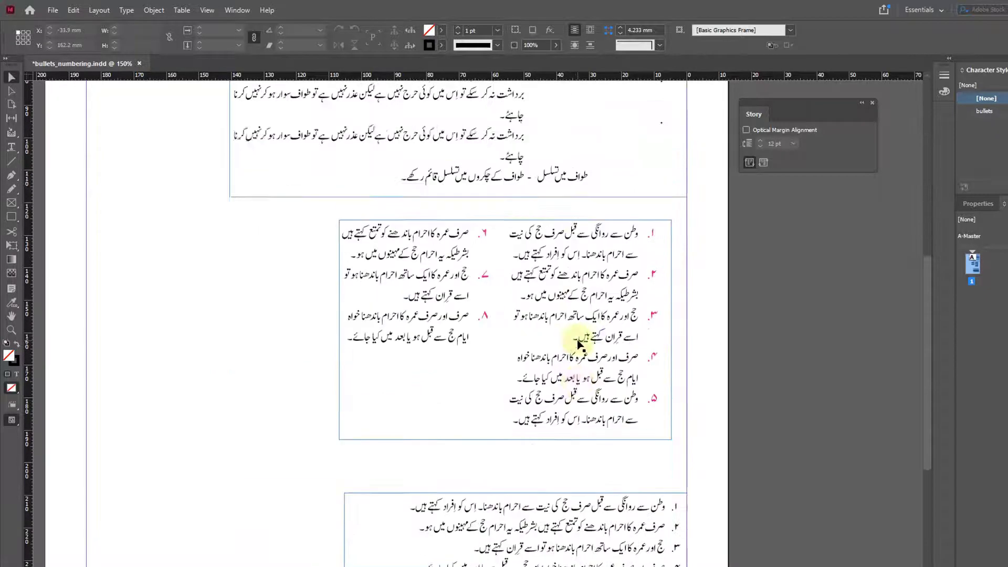
pyautogui.scroll(7, 577, 339)
pyautogui.scroll(-18, 489, 373)
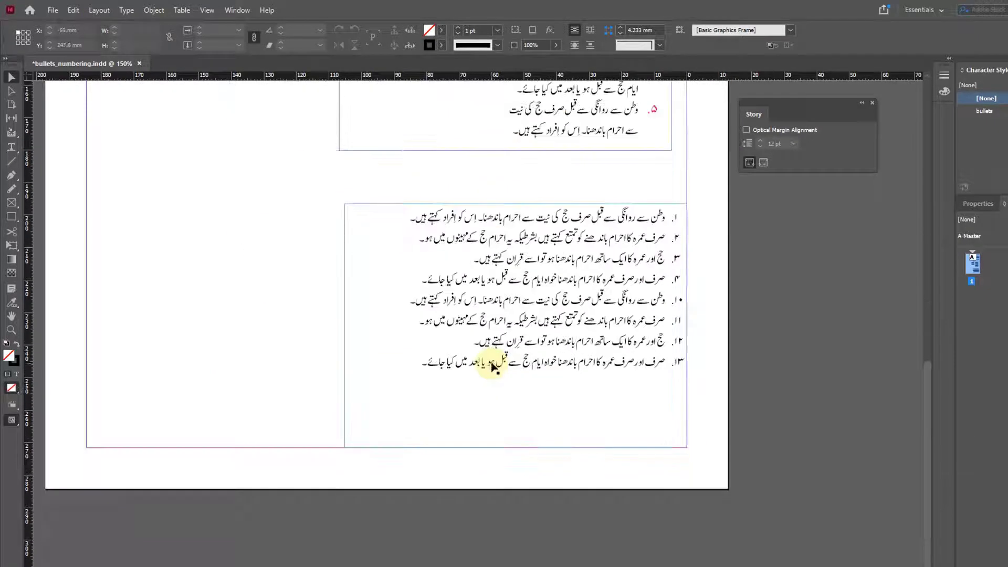
pyautogui.scroll(20, 499, 360)
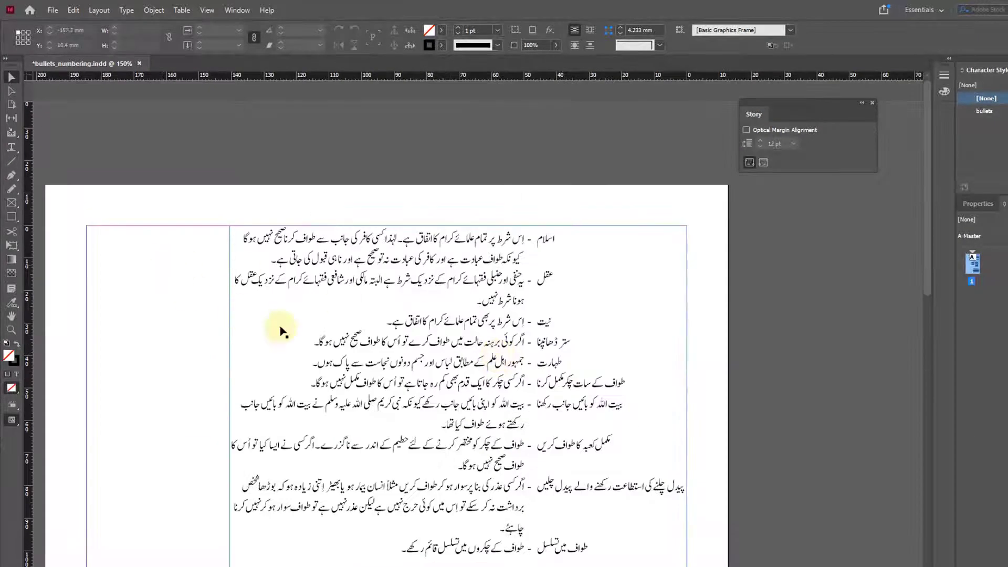
pyautogui.scroll(-10, 473, 310)
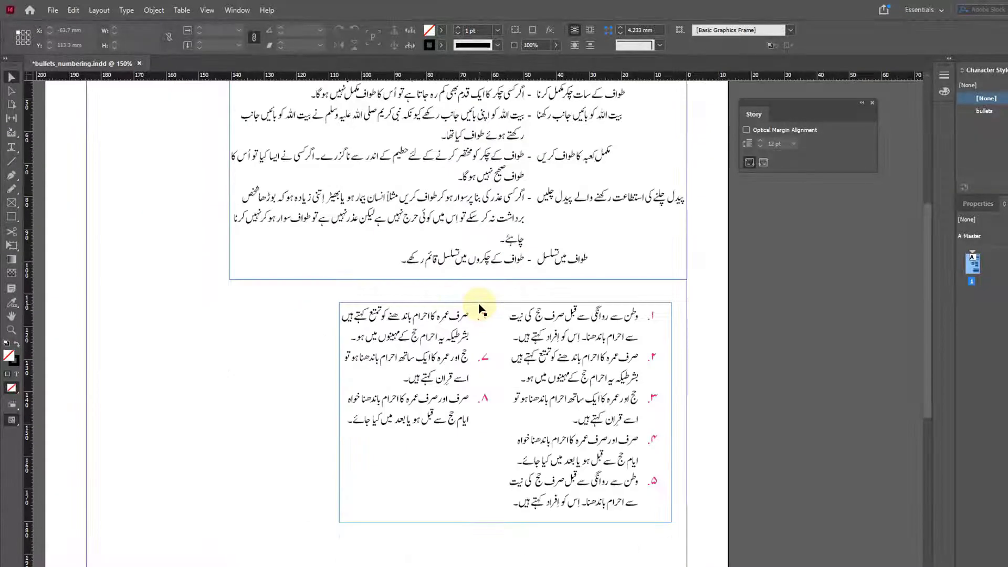
pyautogui.scroll(-4, 479, 310)
# Remove the two-column split from the list with pink numbers so its paragraphs run in a single column.
pyautogui.click(11, 147)
pyautogui.scroll(-3, 457, 294)
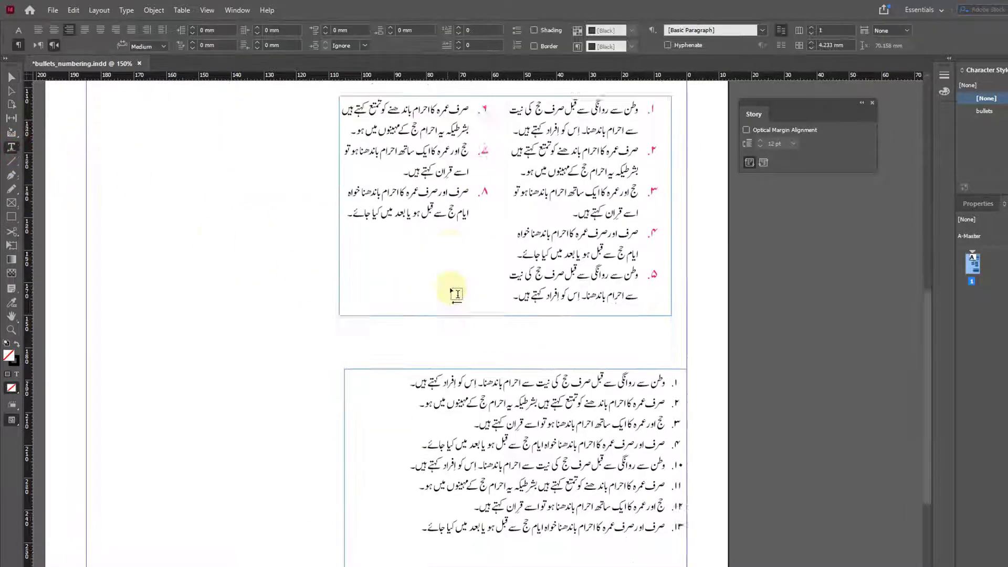
pyautogui.scroll(-3, 457, 294)
pyautogui.moveTo(471, 457); pyautogui.dragTo(636, 383)
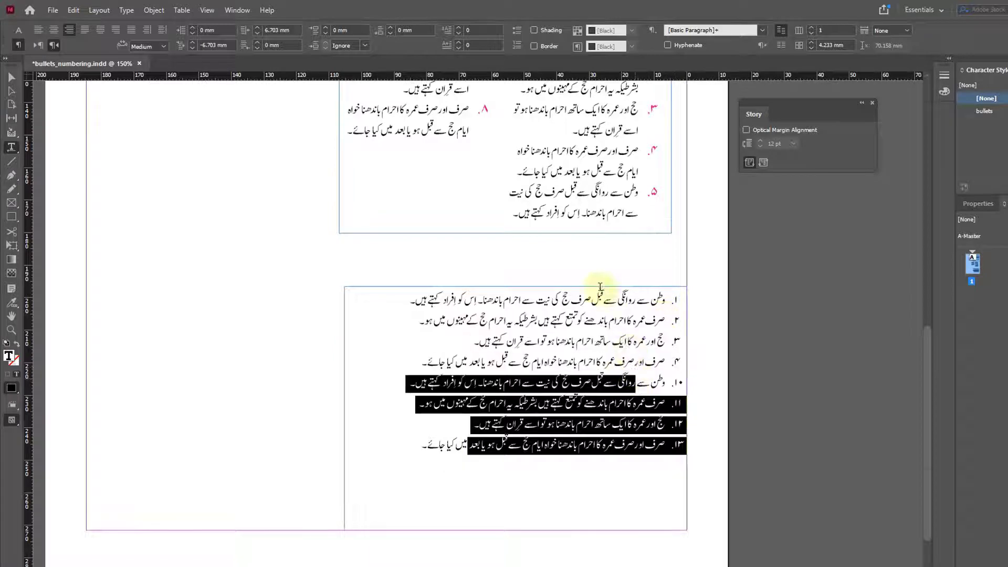
pyautogui.scroll(6, 600, 288)
pyautogui.moveTo(484, 367); pyautogui.dragTo(659, 194)
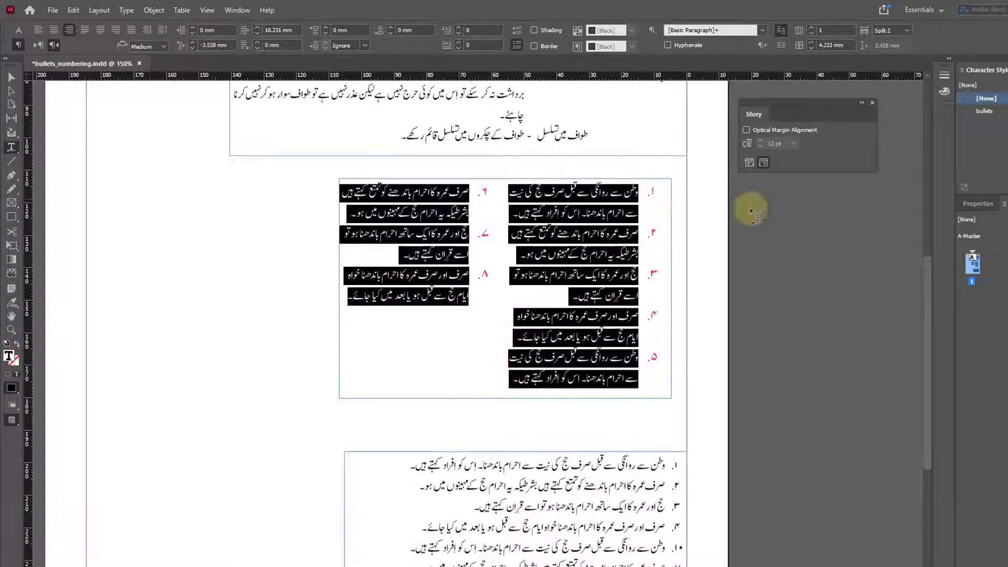
pyautogui.click(907, 31)
pyautogui.click(890, 68)
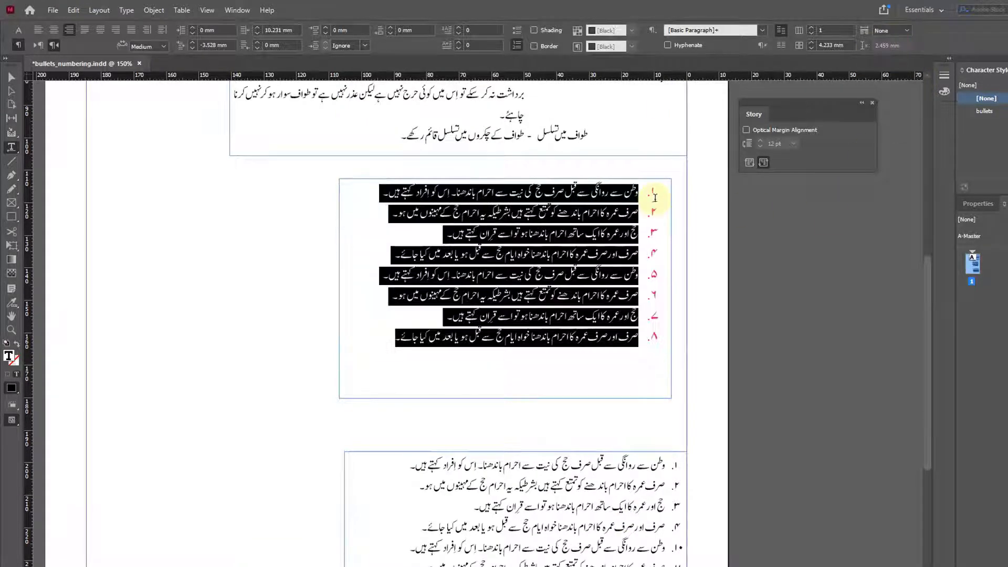
# Delete the bullets character style, replacing it with [None], and turn off the numbering of the same list.
pyautogui.click(1005, 113)
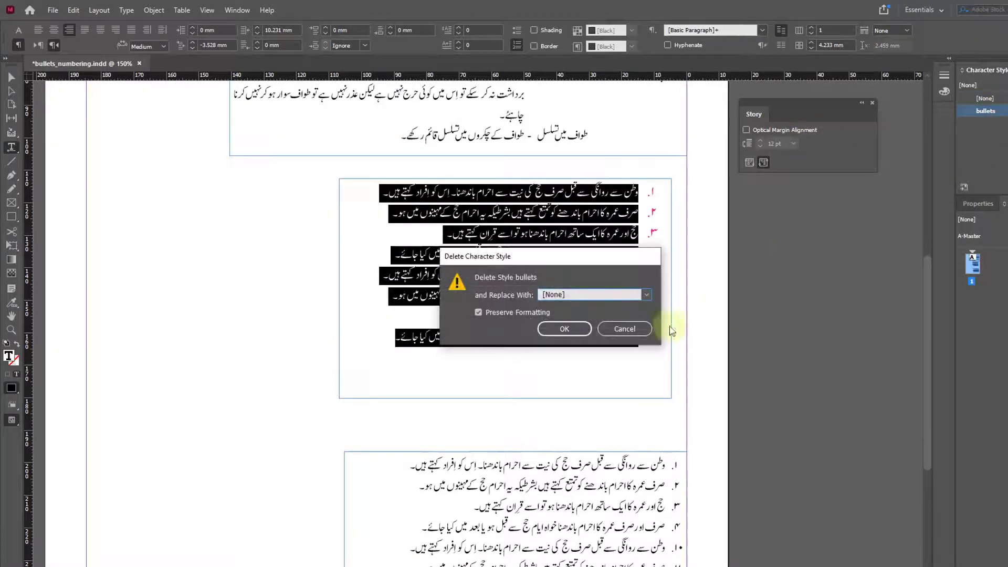
pyautogui.click(574, 329)
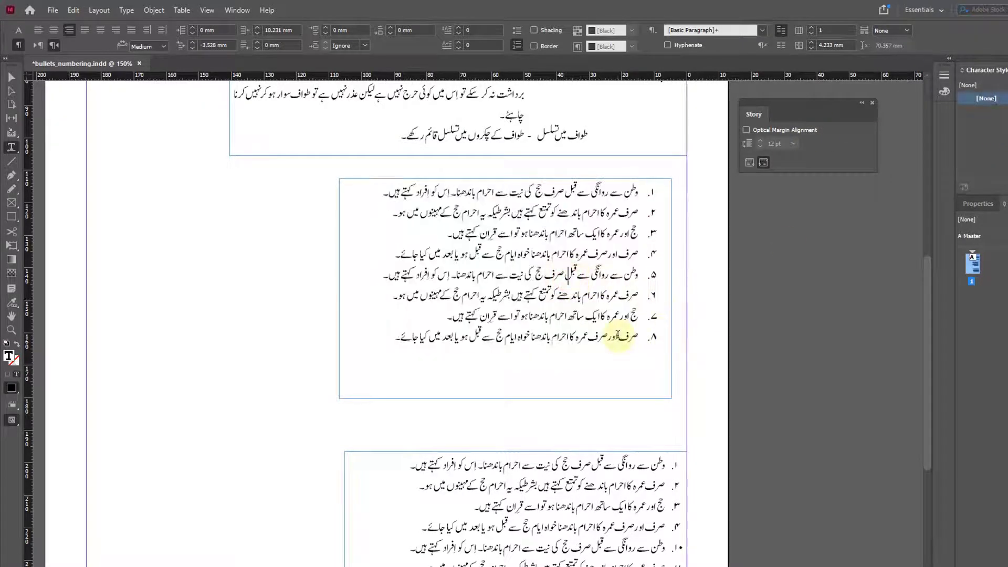
pyautogui.moveTo(617, 337); pyautogui.dragTo(715, 131)
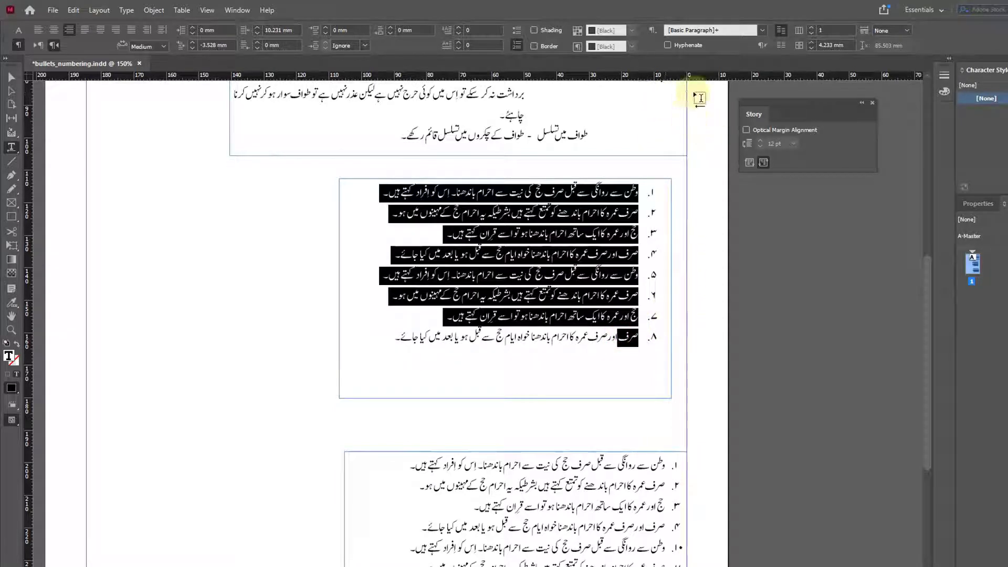
pyautogui.click(516, 46)
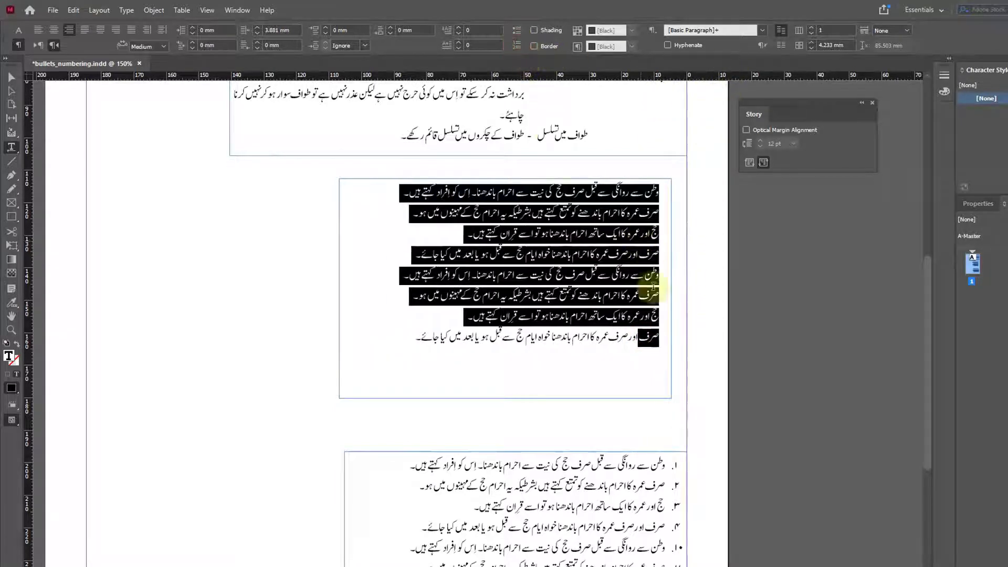
# Clear the leftover indent overrides from the unnumbered list paragraphs by reapplying the [Basic Paragraph] style.
pyautogui.click(645, 295)
pyautogui.moveTo(662, 336); pyautogui.dragTo(657, 191)
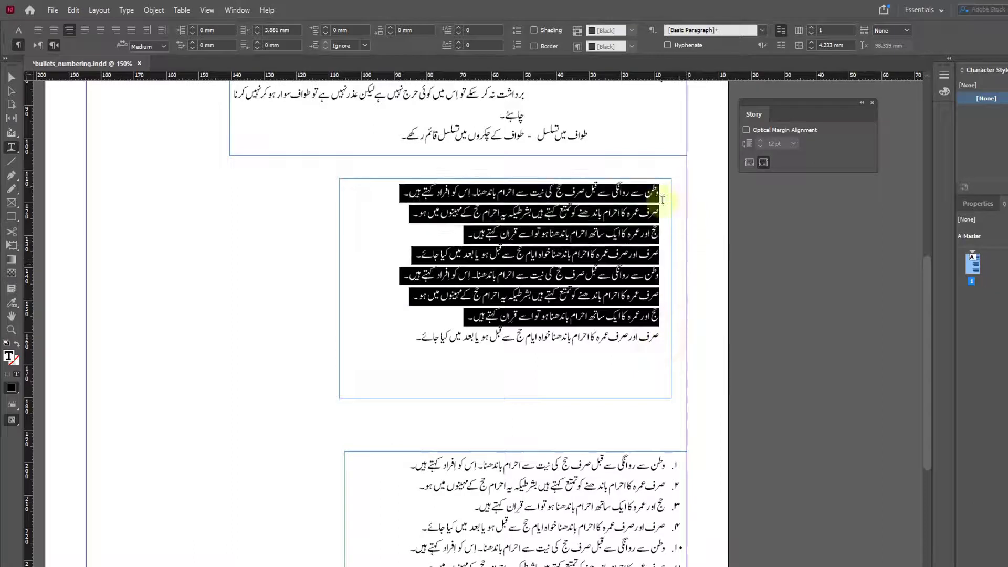
pyautogui.click(1007, 69)
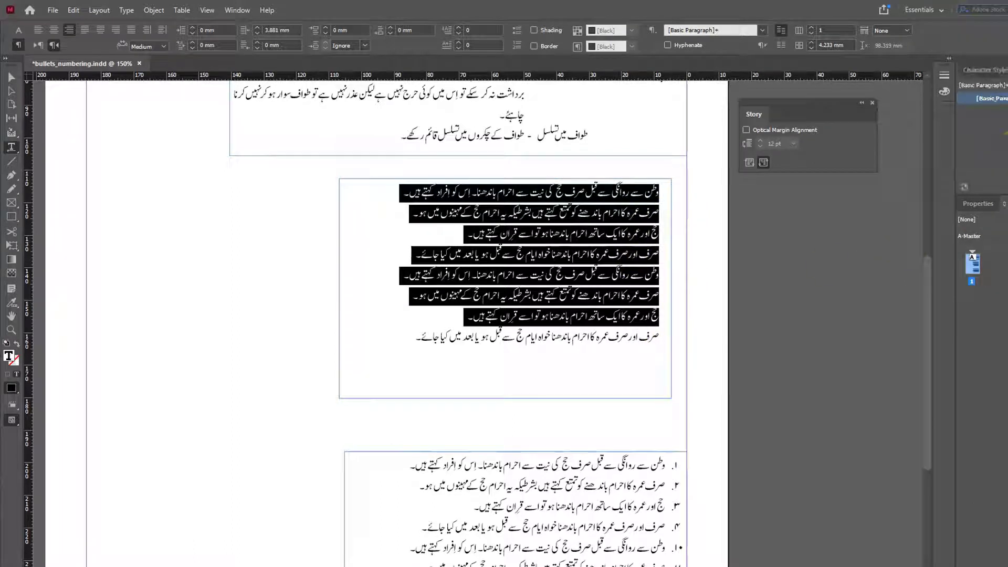
pyautogui.keyDown('alt'); pyautogui.click(987, 98); pyautogui.keyUp('alt')
pyautogui.click(607, 338)
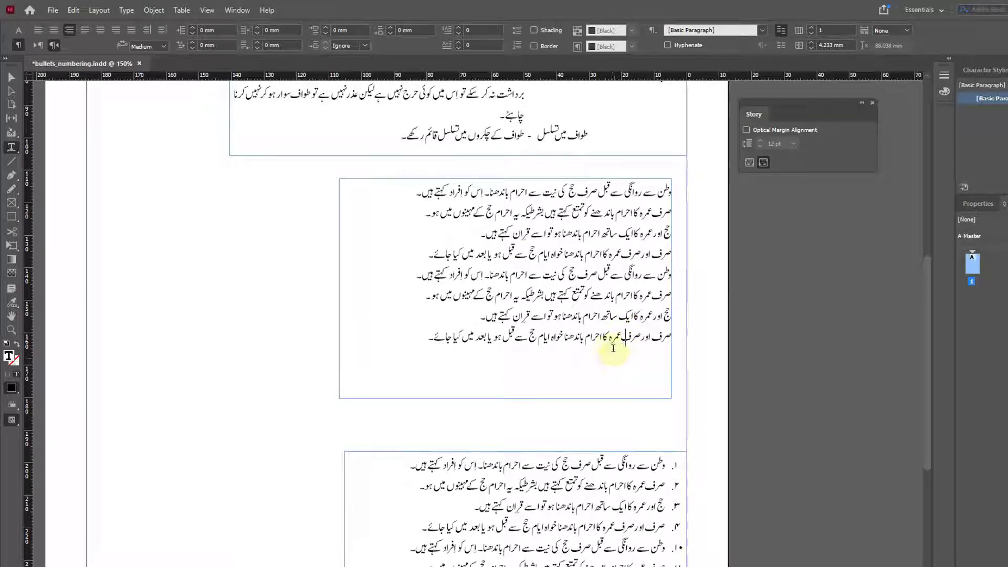
pyautogui.moveTo(419, 342); pyautogui.dragTo(695, 191)
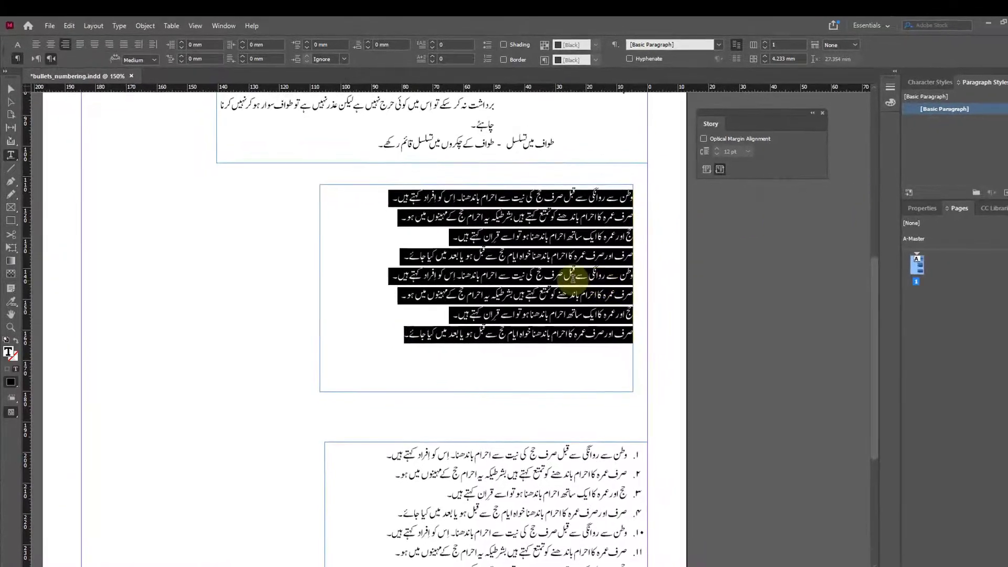
pyautogui.click(573, 277)
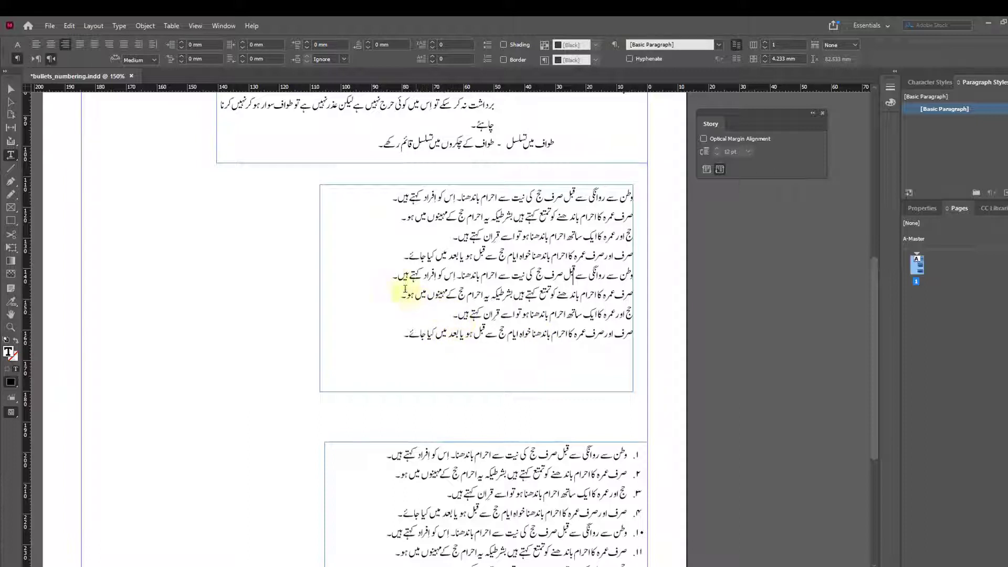
# Copy the fifth paragraph's sentence onto the ends of the third, fifth and seventh paragraphs and extend the text frame to 77.4 mm high.
pyautogui.moveTo(399, 277); pyautogui.dragTo(645, 275)
pyautogui.hotkey('ctrl', 'c')
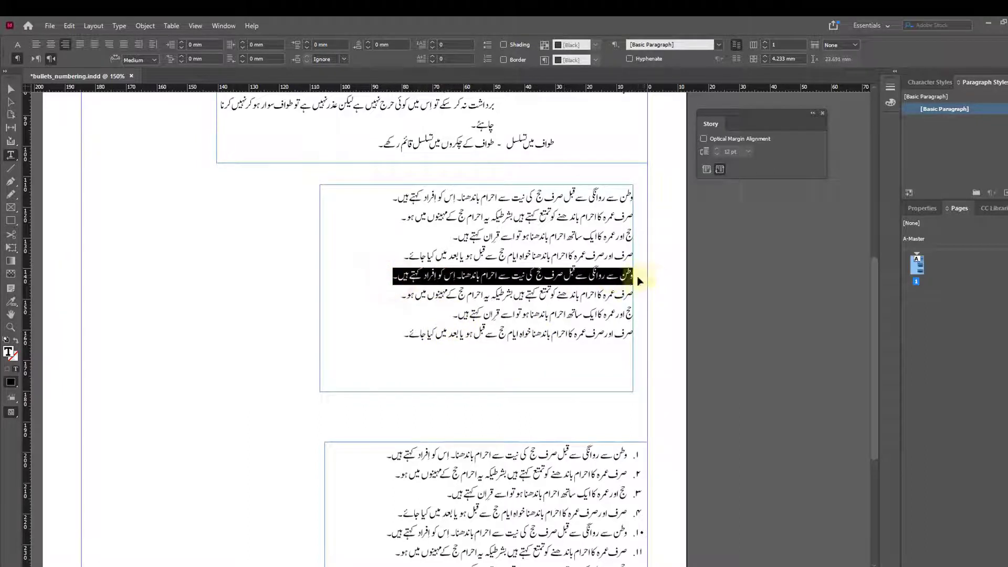
pyautogui.click(387, 277)
pyautogui.hotkey('ctrl', 'v')
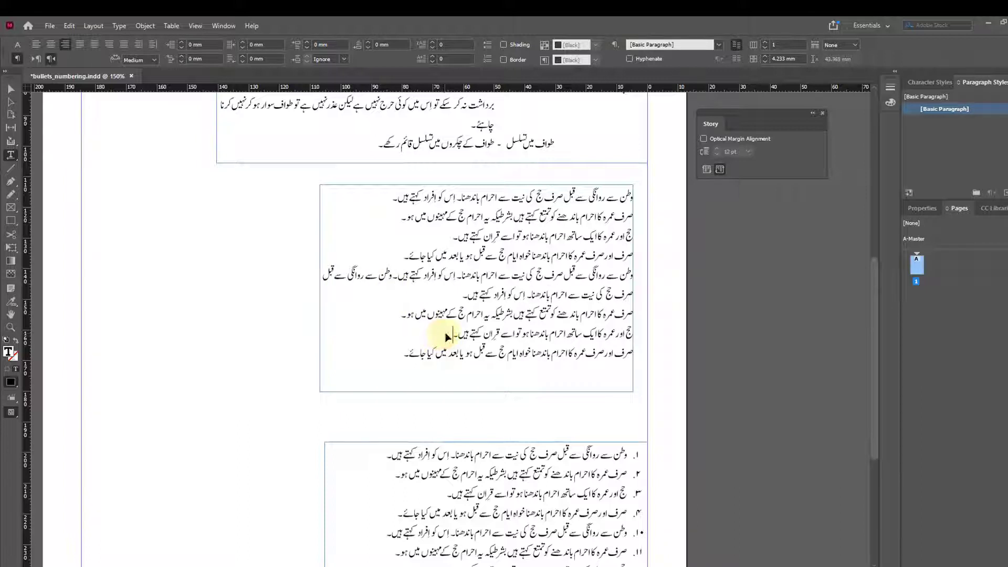
pyautogui.hotkey('ctrl', 'v')
pyautogui.click(432, 240)
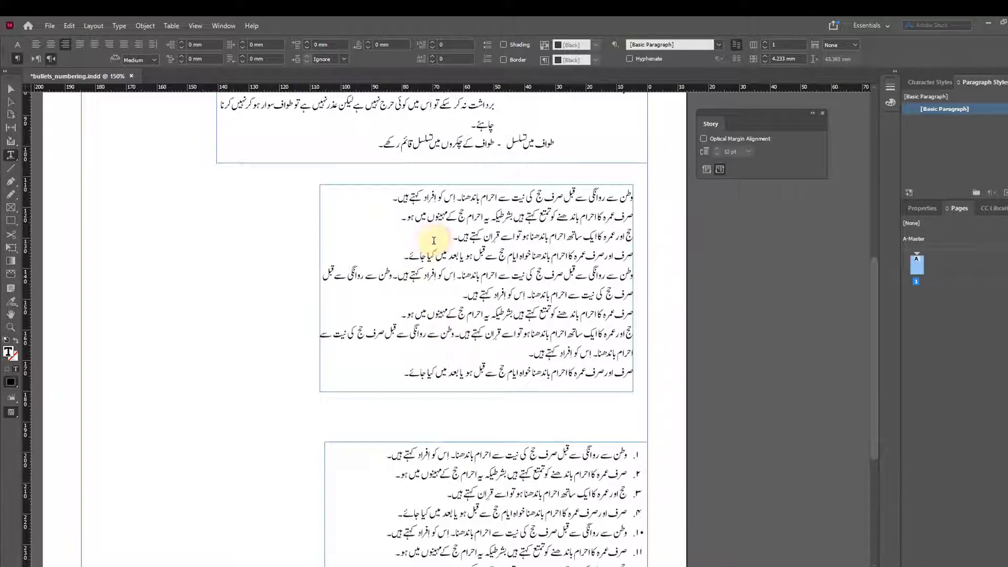
pyautogui.hotkey('ctrl', 'v')
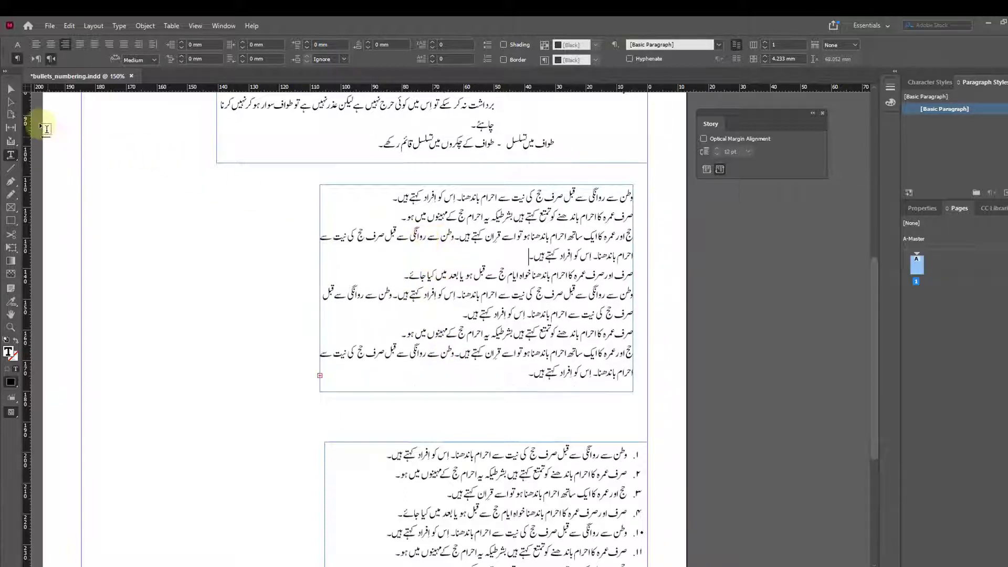
pyautogui.click(12, 91)
pyautogui.moveTo(477, 392); pyautogui.dragTo(477, 421)
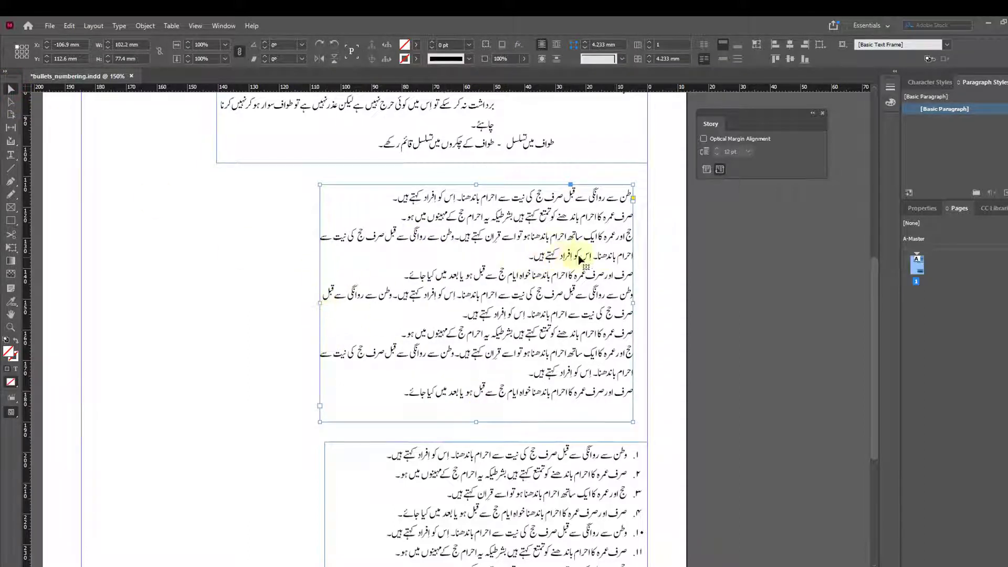
# Create a new paragraph style named number with its list type set to Numbers.
pyautogui.doubleClick(608, 198)
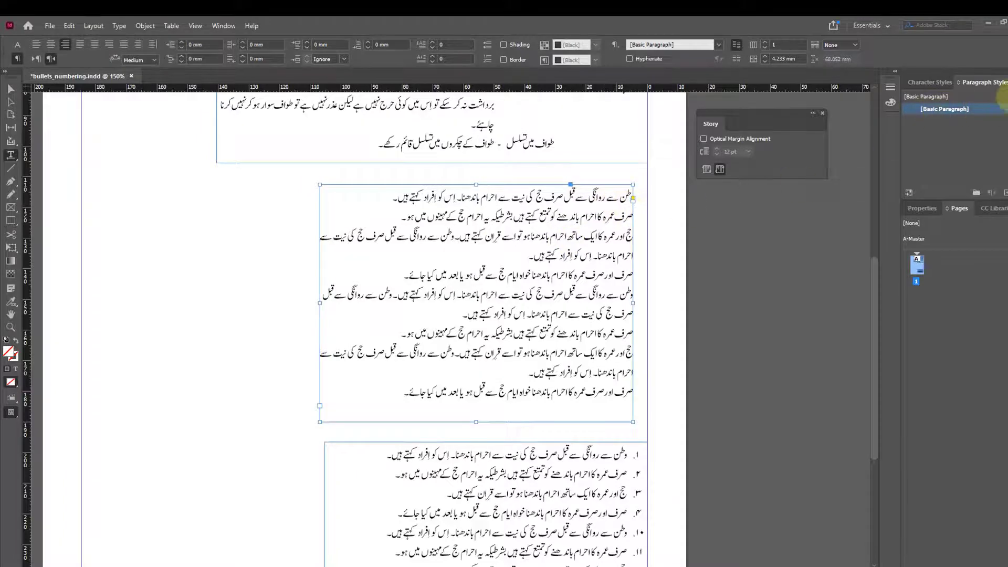
pyautogui.click(1004, 84)
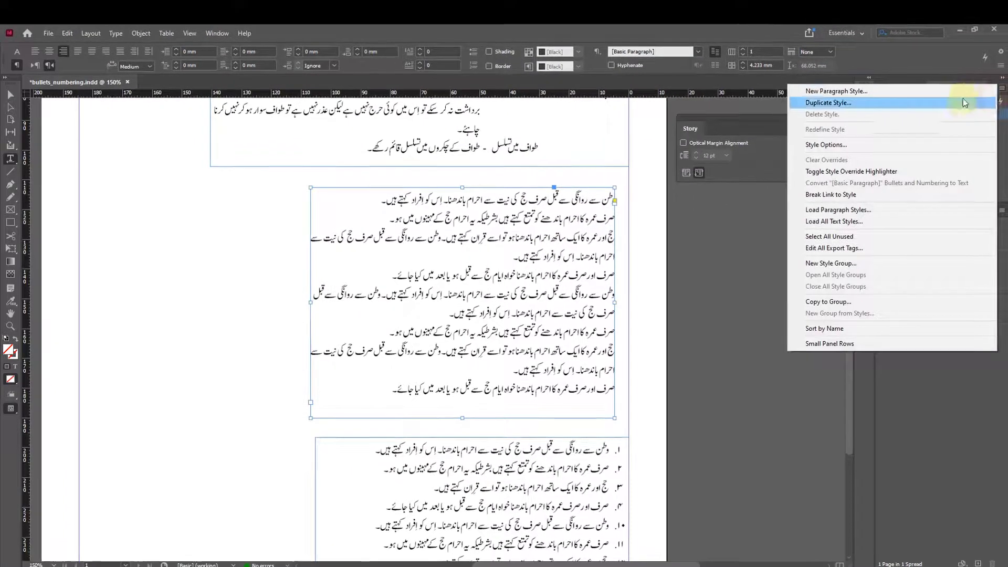
pyautogui.click(961, 92)
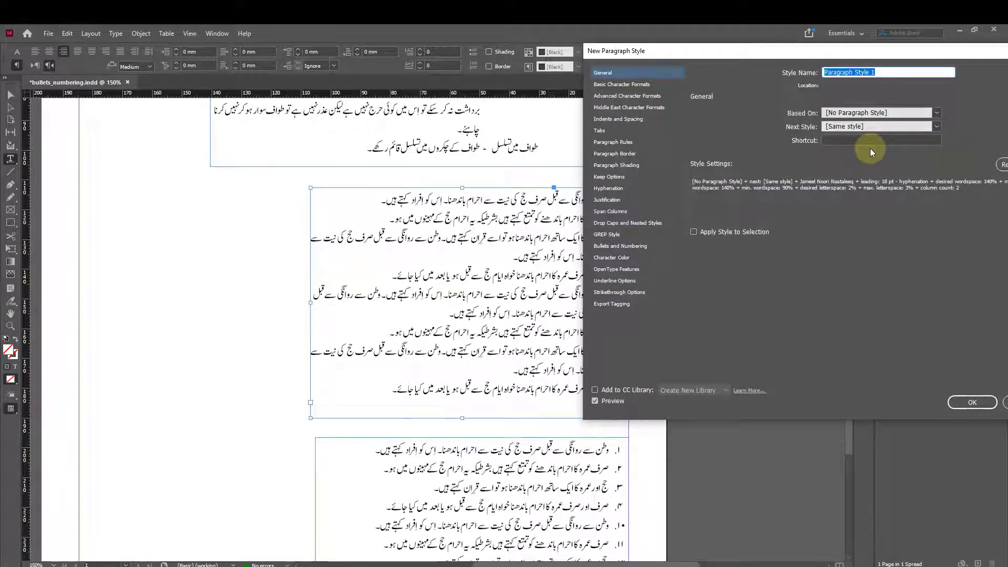
pyautogui.write('bullets')
pyautogui.doubleClick(867, 72)
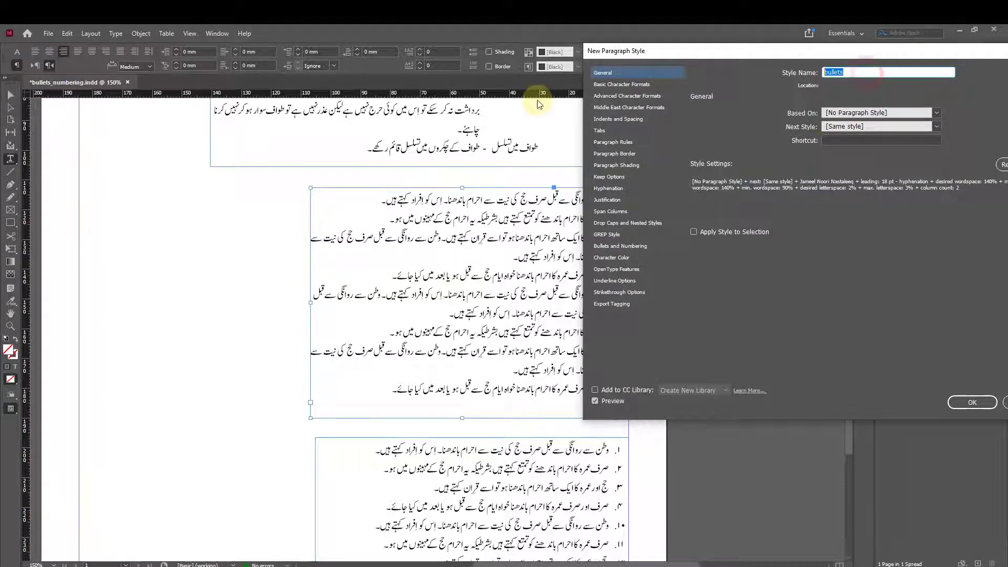
pyautogui.write('number')
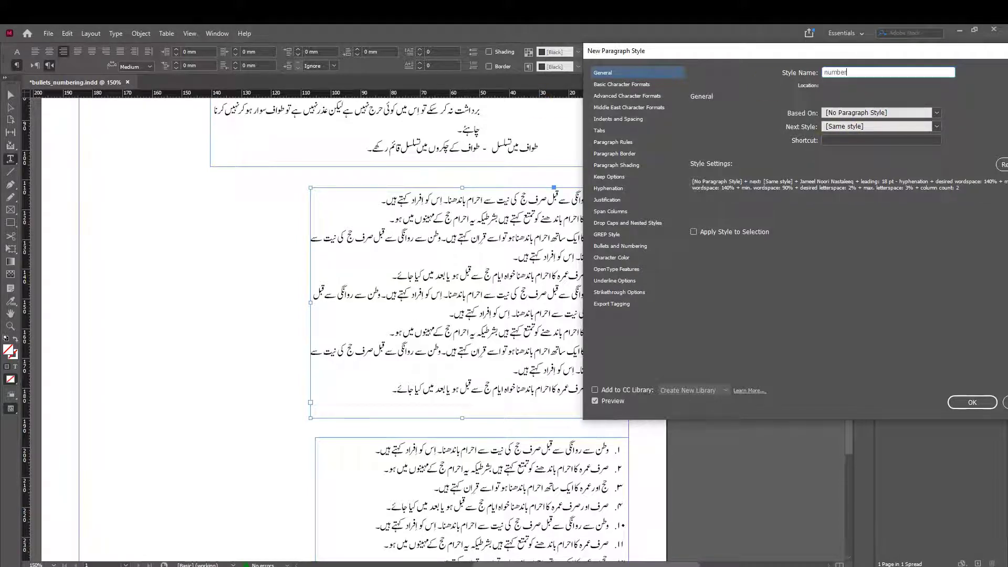
pyautogui.click(633, 247)
pyautogui.click(793, 120)
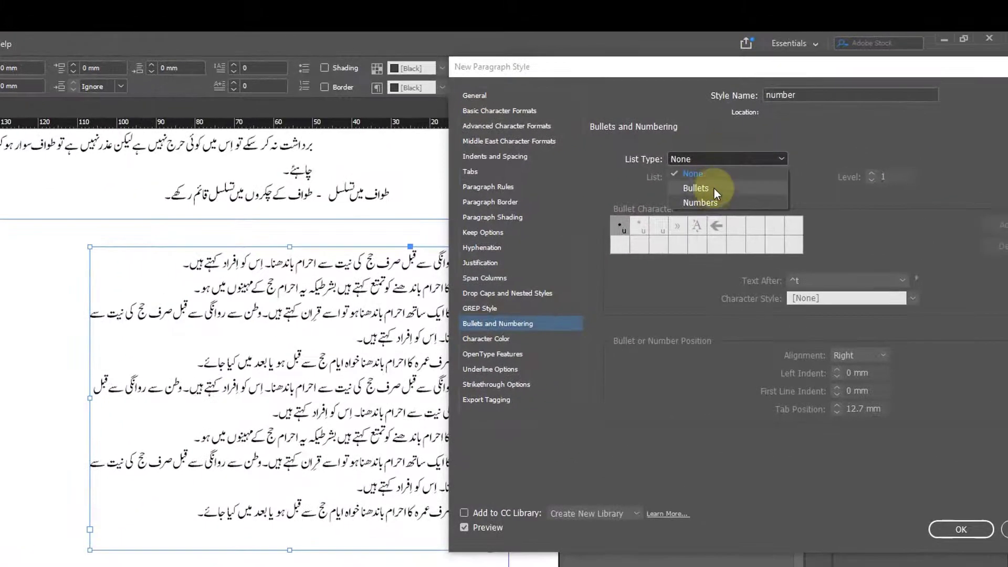
pyautogui.click(700, 203)
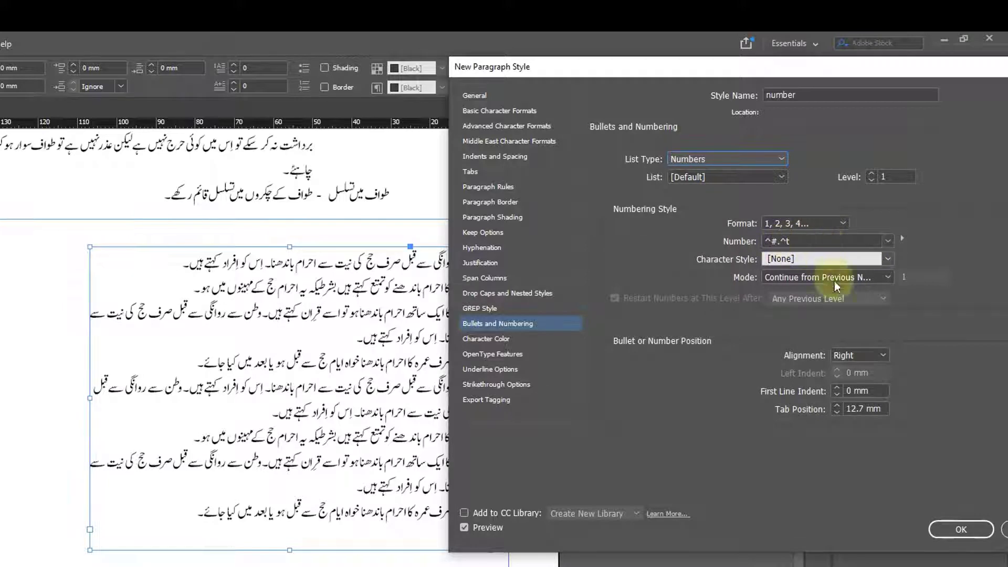
pyautogui.click(951, 529)
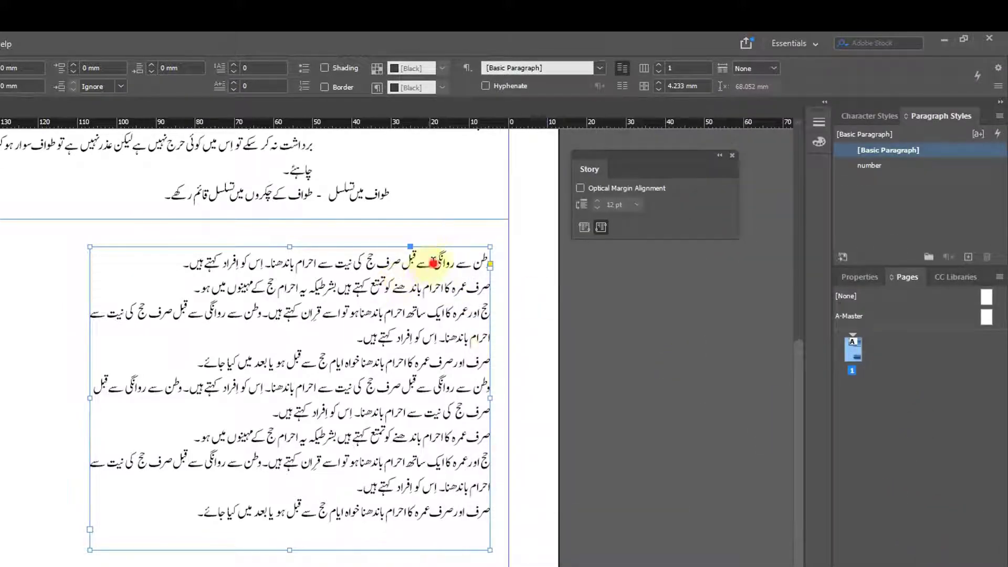
# Apply the number paragraph style to all list paragraphs and check how the wrapped lines align under the numbers.
pyautogui.moveTo(434, 264); pyautogui.dragTo(455, 513)
pyautogui.click(861, 165)
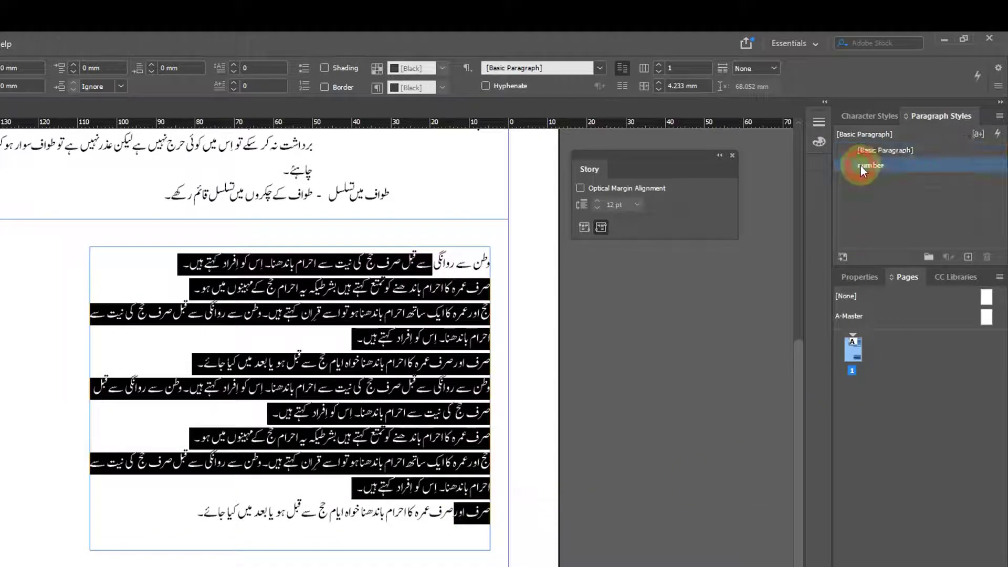
pyautogui.click(445, 338)
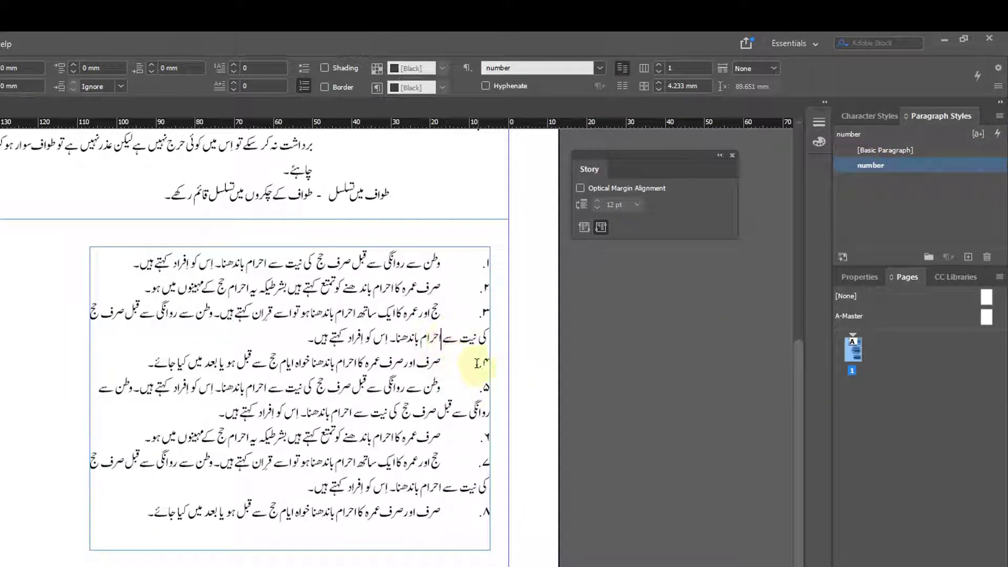
pyautogui.doubleClick(444, 336)
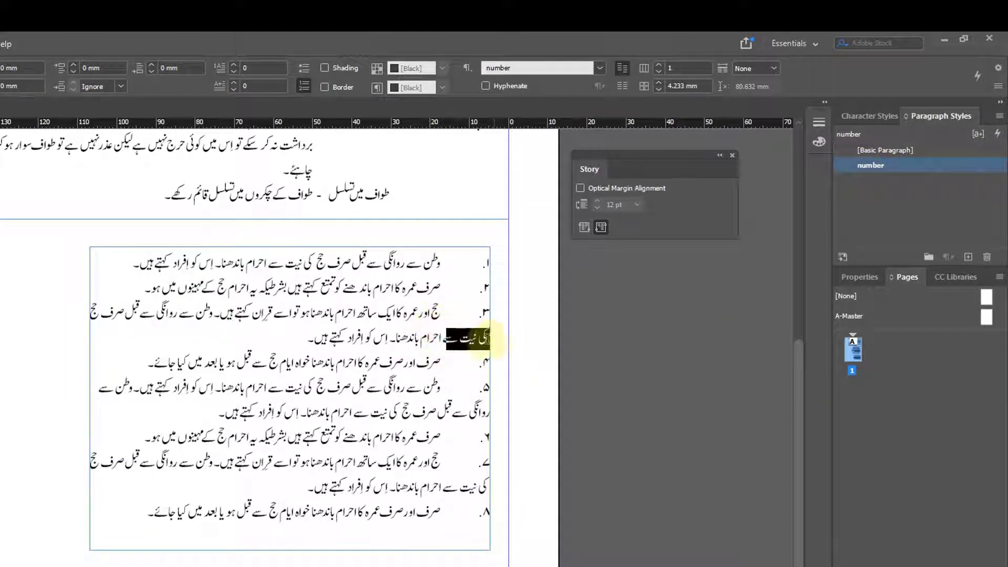
pyautogui.click(455, 412)
pyautogui.doubleClick(454, 413)
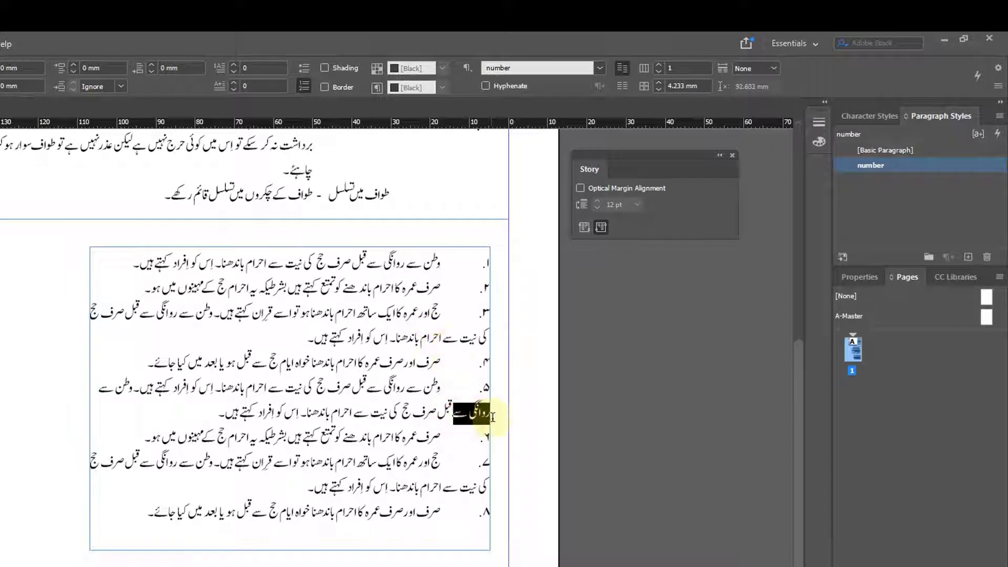
pyautogui.doubleClick(465, 487)
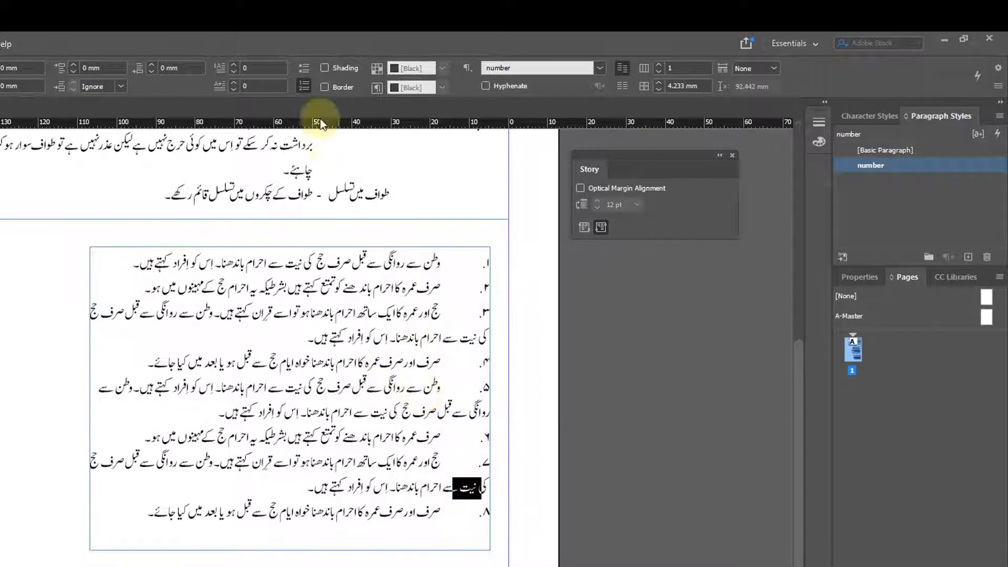
# Return the whole list to the [Basic Paragraph] style and number it with the direct numbered list formatting.
pyautogui.click(384, 425)
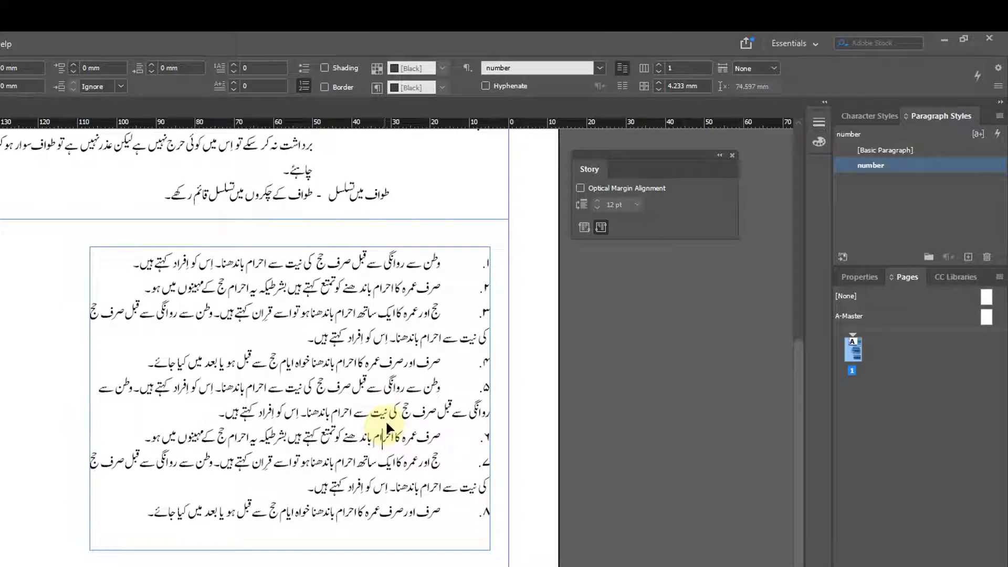
pyautogui.hotkey('ctrl', 'a')
pyautogui.click(872, 151)
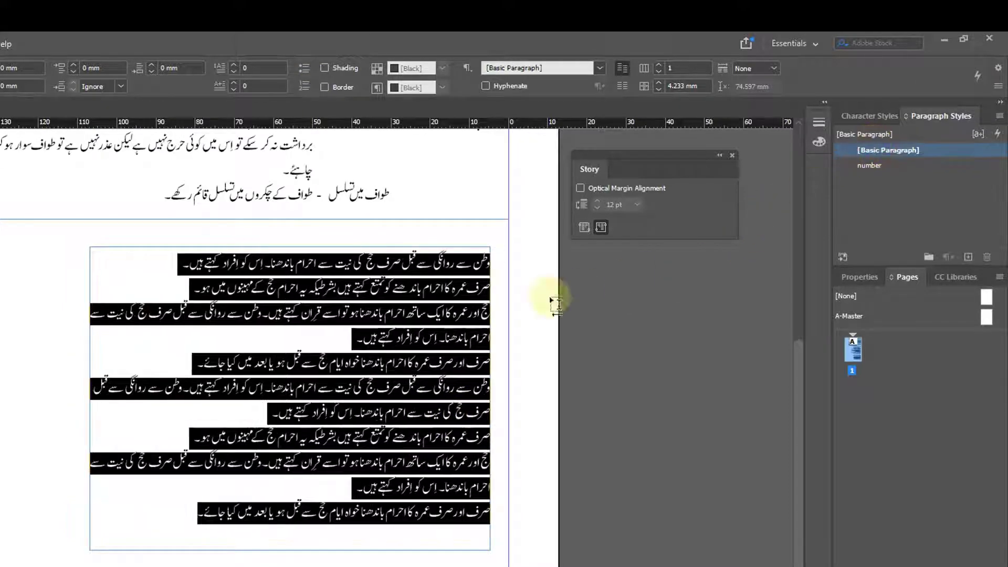
pyautogui.click(305, 89)
pyautogui.click(462, 416)
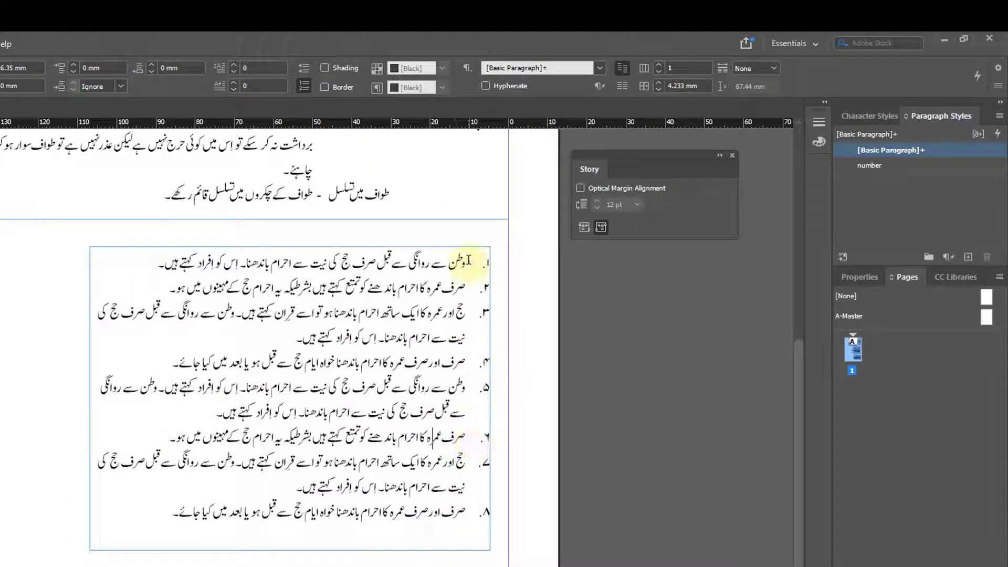
pyautogui.click(435, 474)
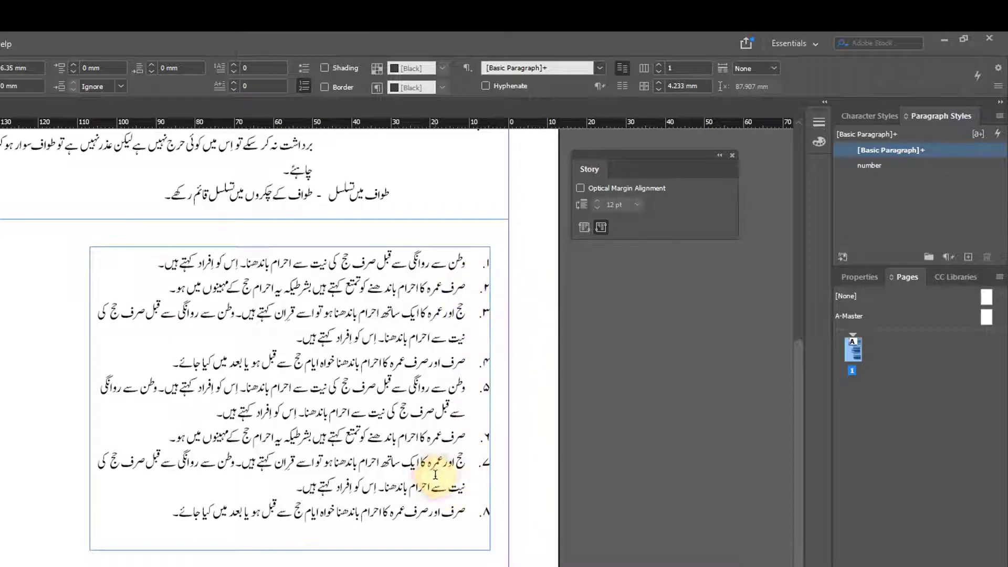
# Apply the number paragraph style to all paragraphs of the list and check the alignment of the wrapped lines.
pyautogui.hotkey('ctrl', 'a')
pyautogui.click(870, 166)
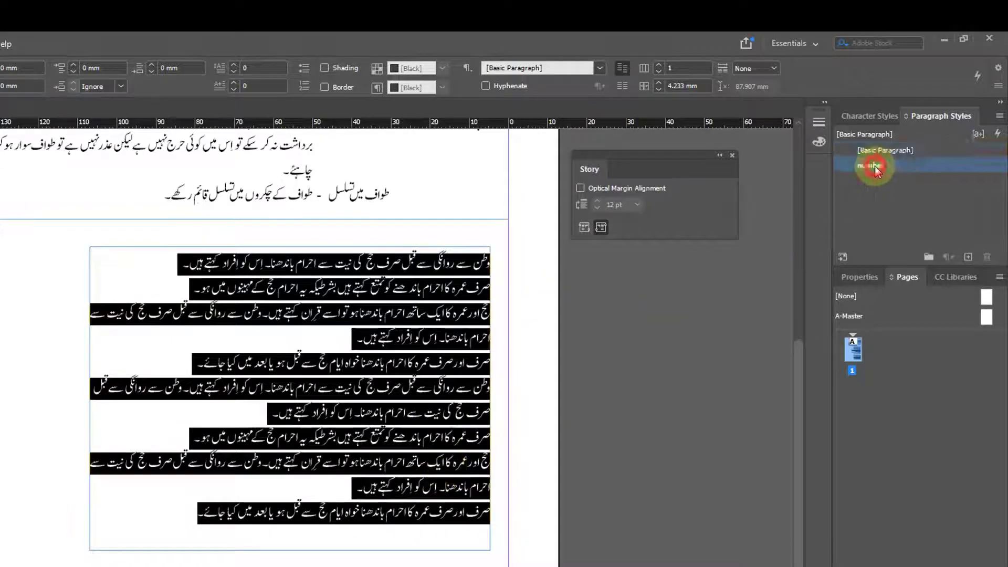
pyautogui.click(416, 388)
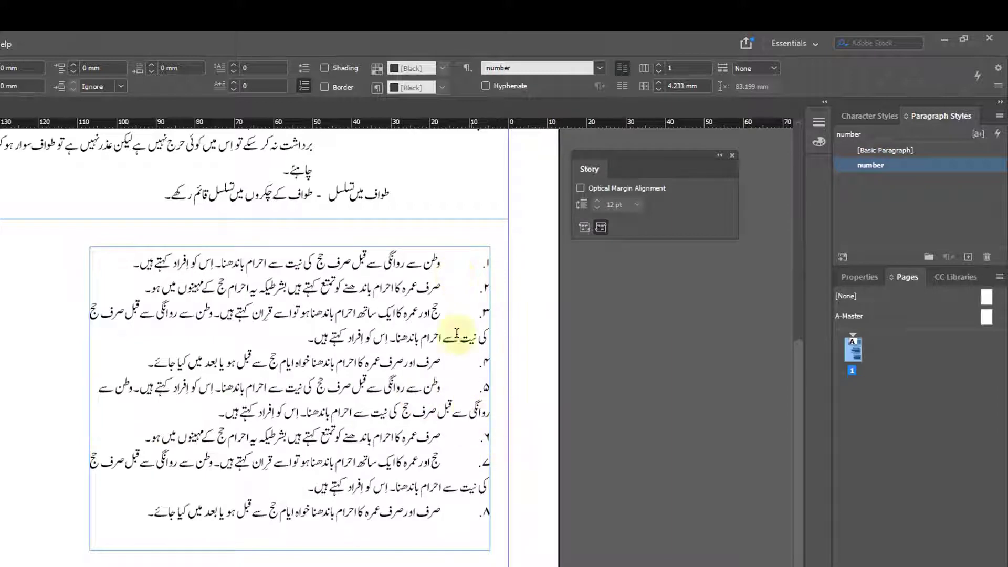
pyautogui.click(373, 382)
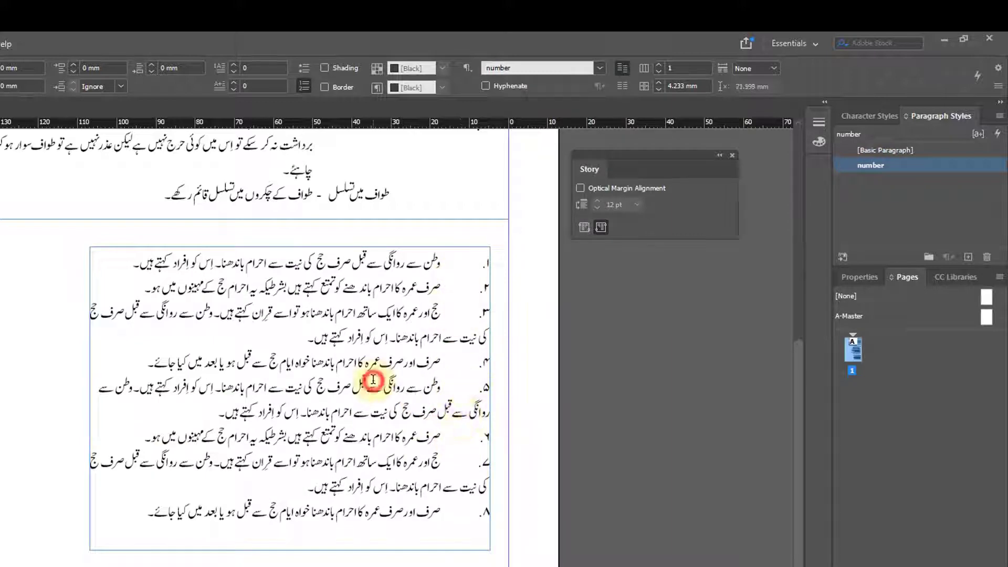
pyautogui.click(478, 305)
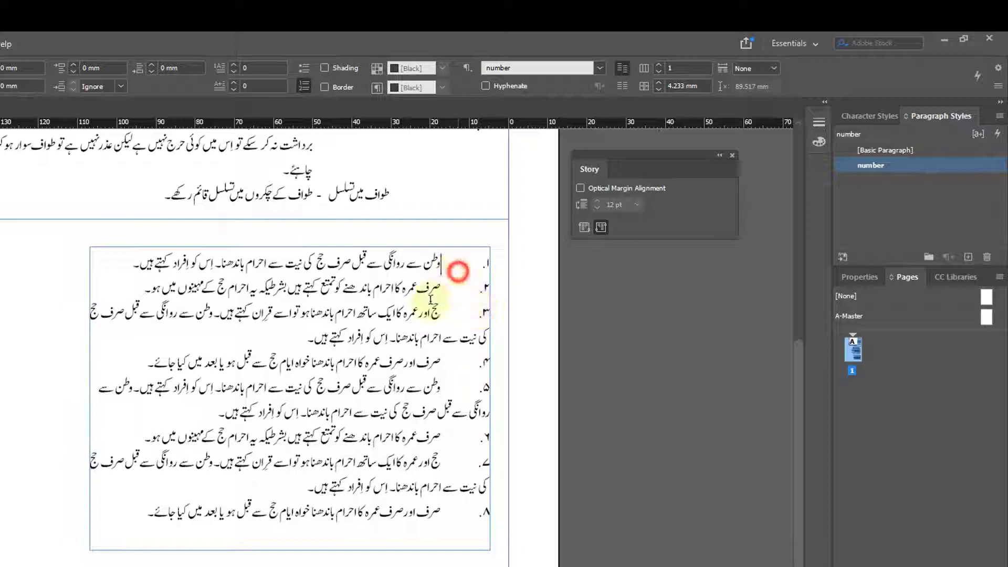
# Try a 6 mm first line indent in the number paragraph style's bullets and numbering settings.
pyautogui.moveTo(457, 272); pyautogui.dragTo(393, 512)
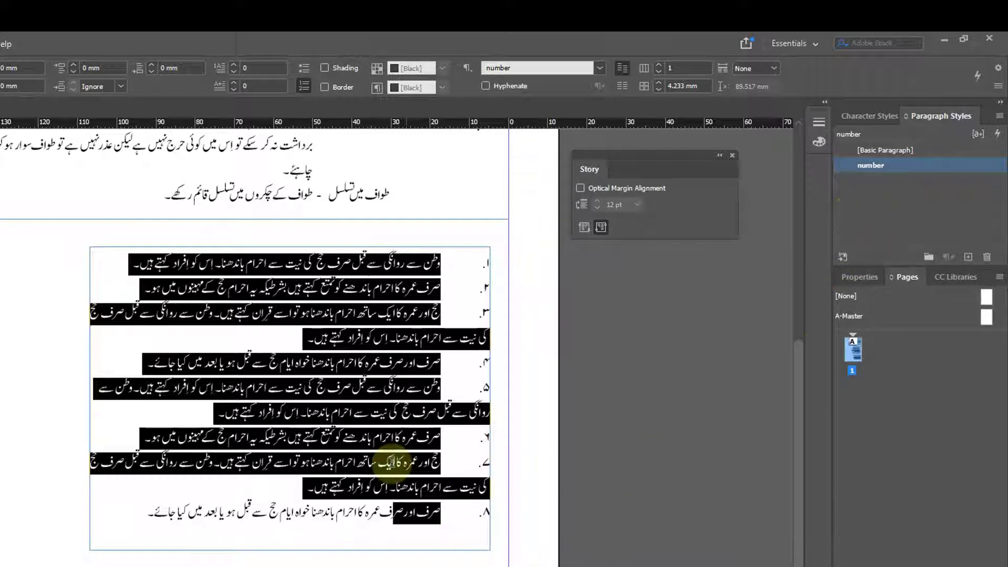
pyautogui.rightClick(878, 170)
pyautogui.click(887, 174)
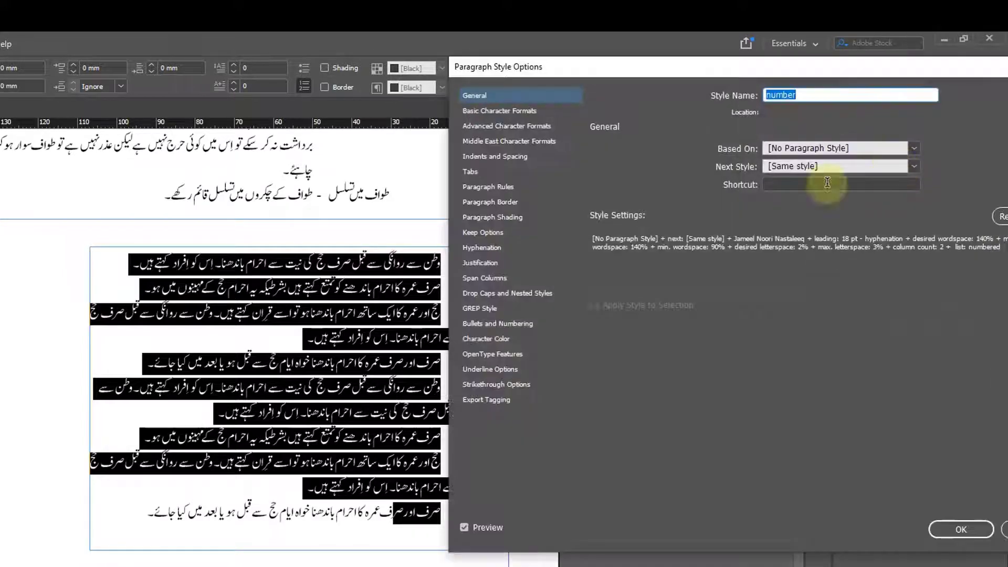
pyautogui.click(497, 323)
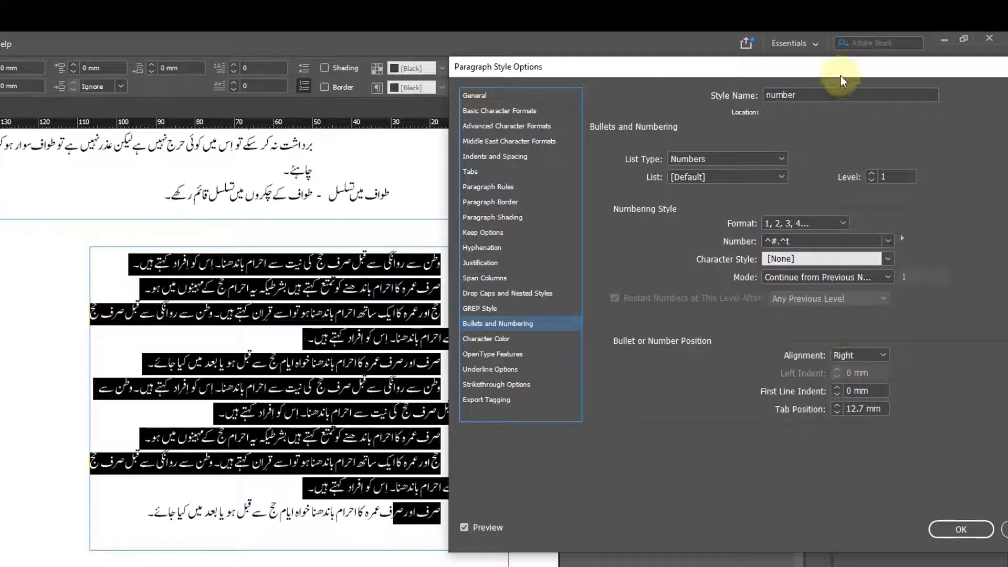
pyautogui.moveTo(861, 65); pyautogui.dragTo(139, 104)
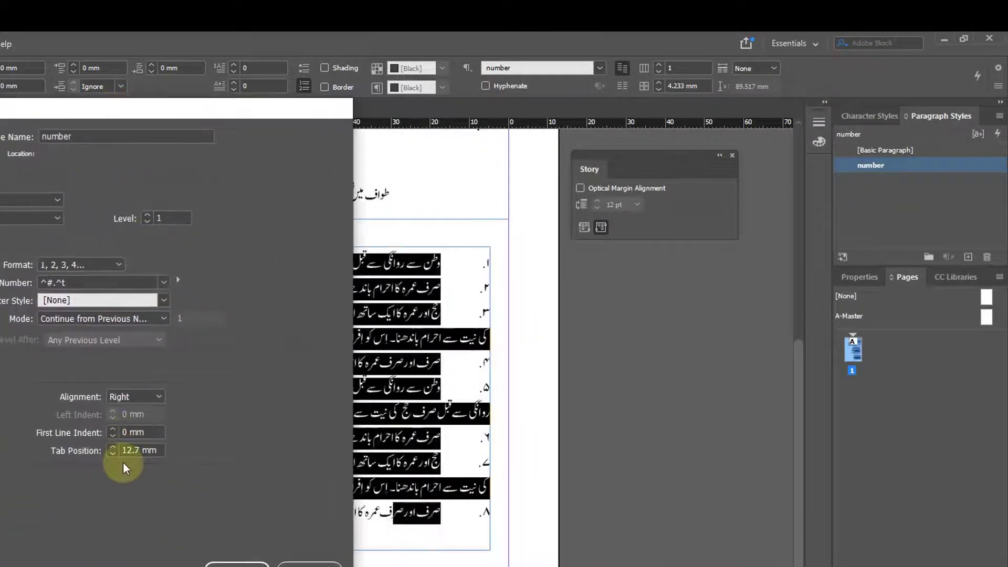
pyautogui.click(113, 429)
pyautogui.click(113, 429)
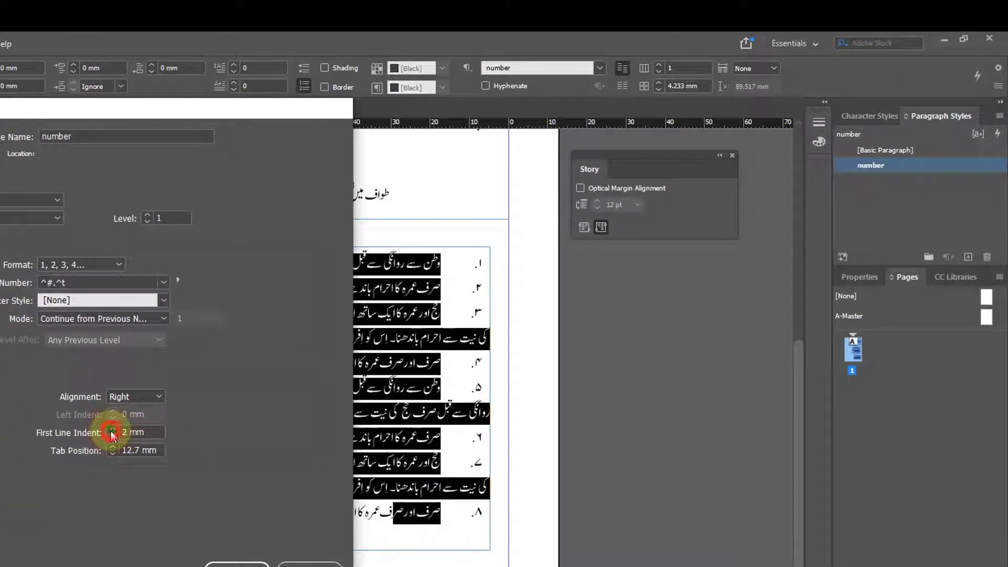
pyautogui.click(113, 429)
pyautogui.click(112, 429)
pyautogui.click(113, 429)
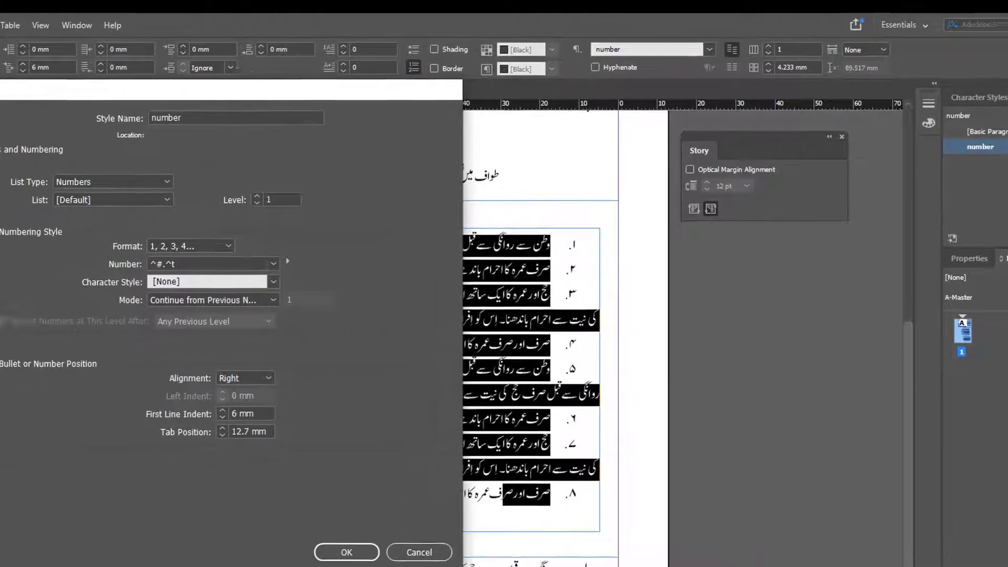
# Try right indents of 12.7 mm and 6 mm in the number style's indents and spacing, and discard the style edits.
pyautogui.click(90, 140)
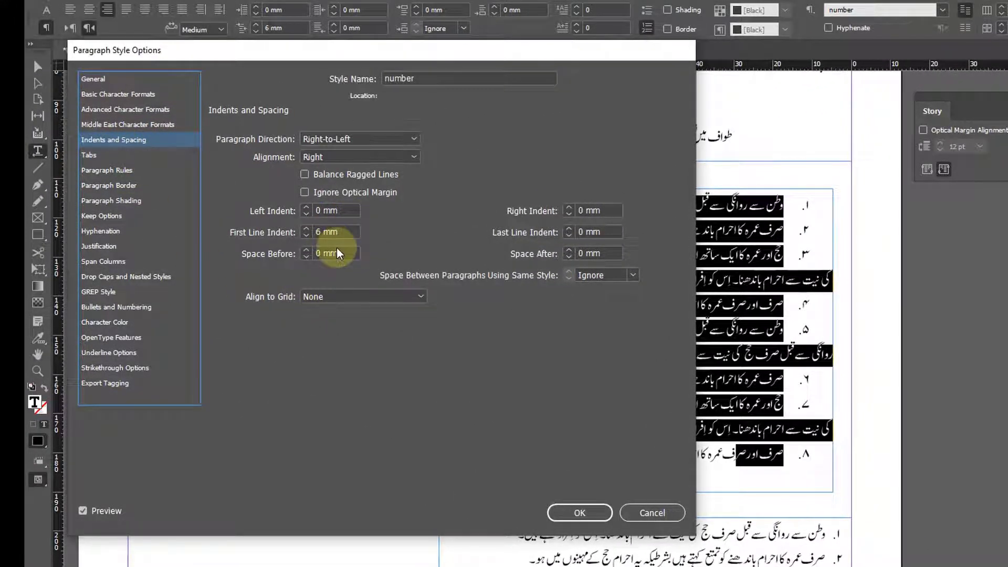
pyautogui.tripleClick(338, 233)
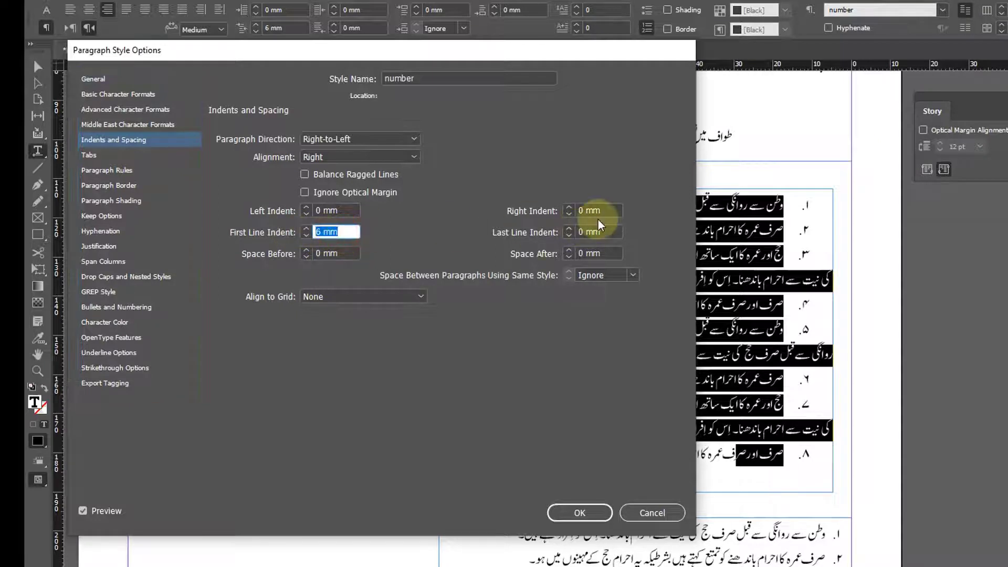
pyautogui.tripleClick(612, 211)
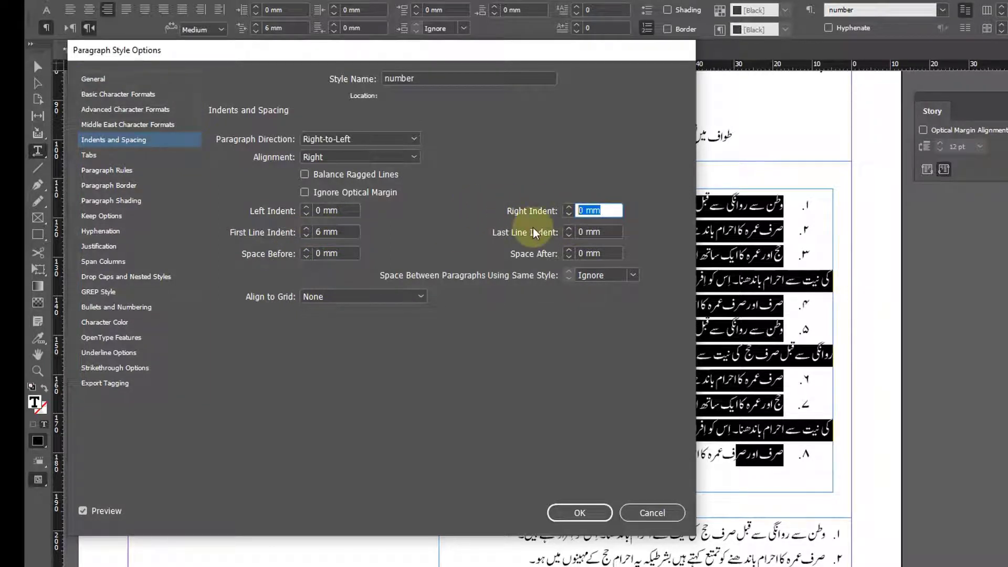
pyautogui.write('12.7')
pyautogui.press('Tab')
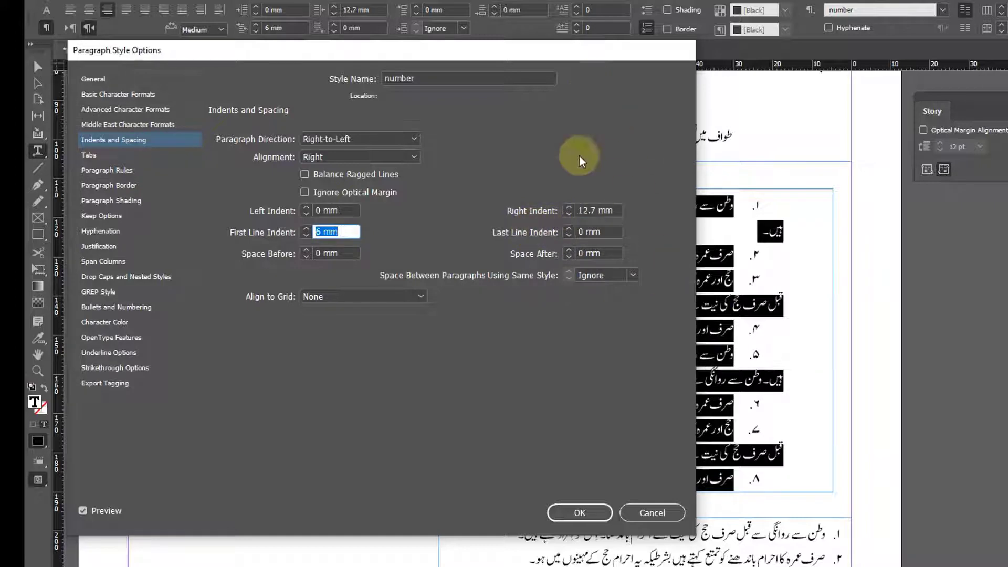
pyautogui.click(614, 212)
pyautogui.moveTo(614, 212); pyautogui.dragTo(424, 198)
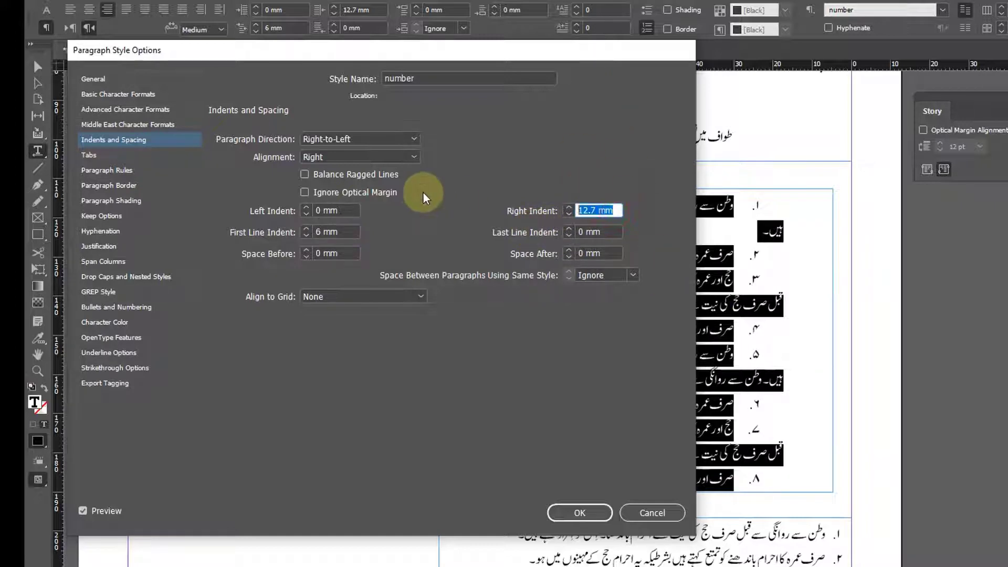
pyautogui.write('6')
pyautogui.press('Tab')
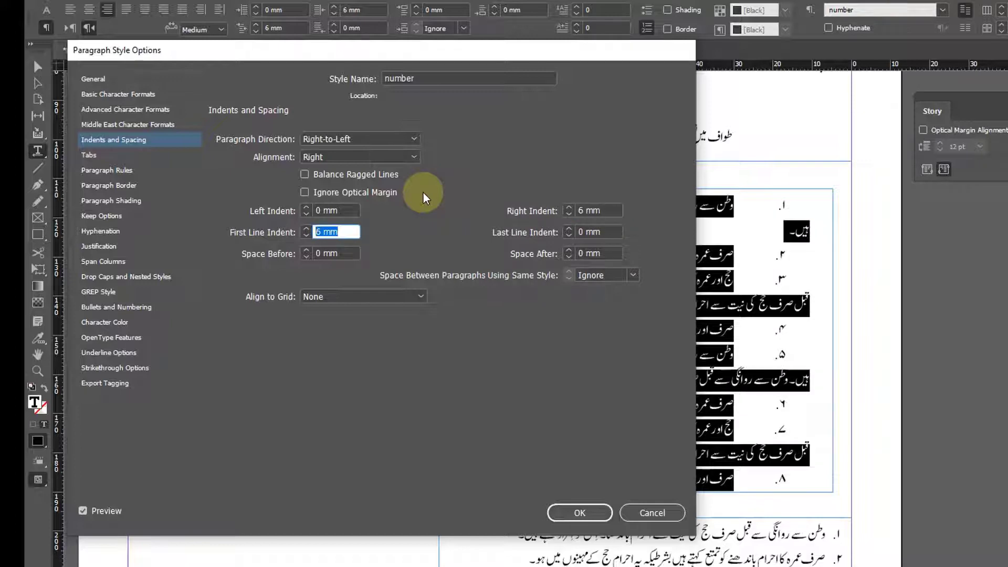
pyautogui.click(652, 513)
pyautogui.click(804, 294)
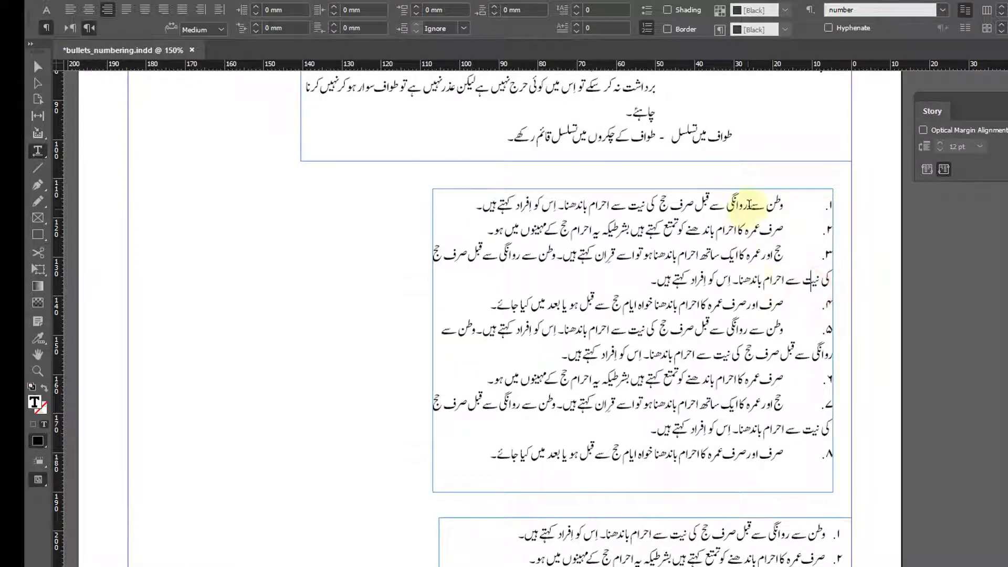
pyautogui.moveTo(748, 205); pyautogui.dragTo(780, 455)
pyautogui.click(172, 2)
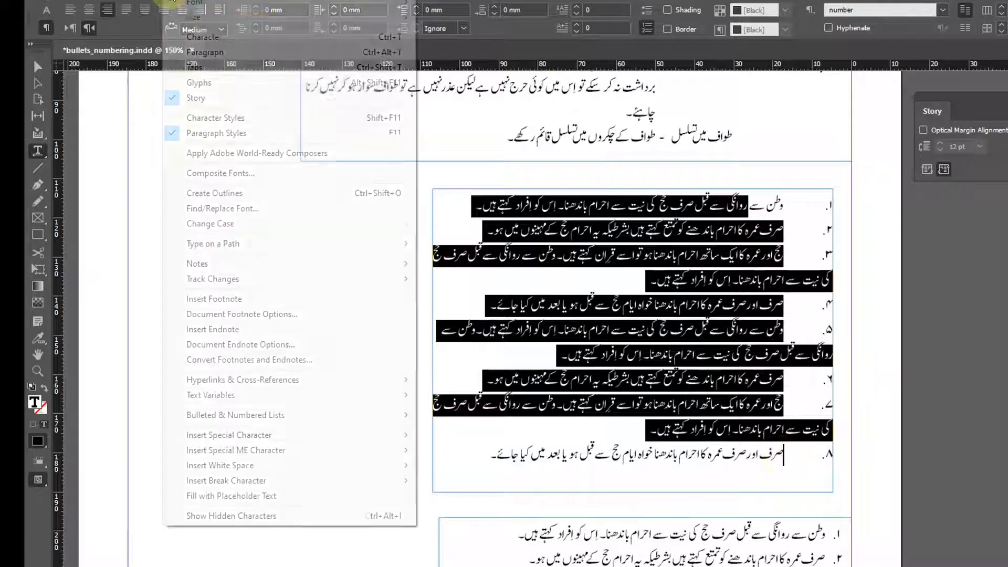
pyautogui.click(210, 71)
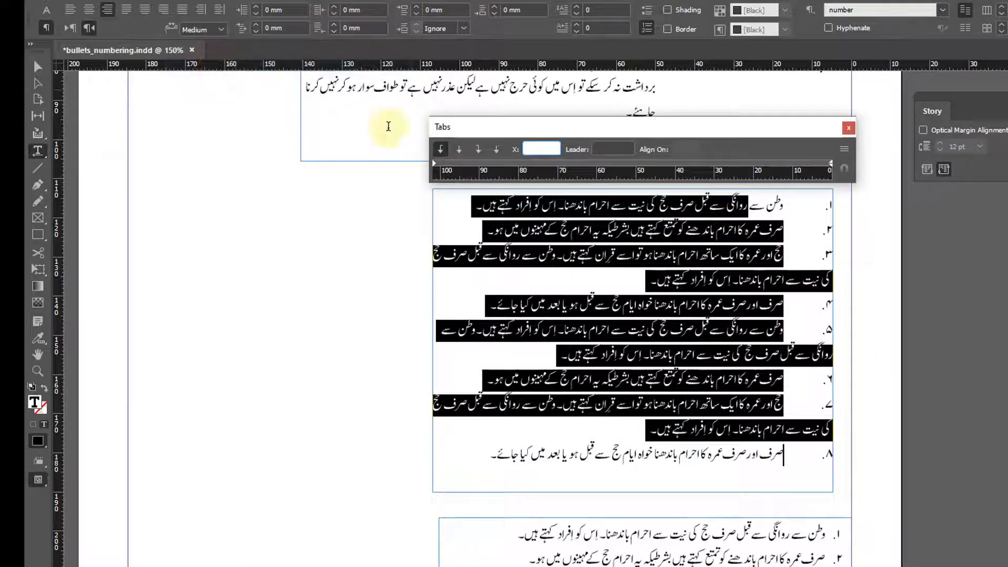
pyautogui.click(759, 347)
pyautogui.click(822, 129)
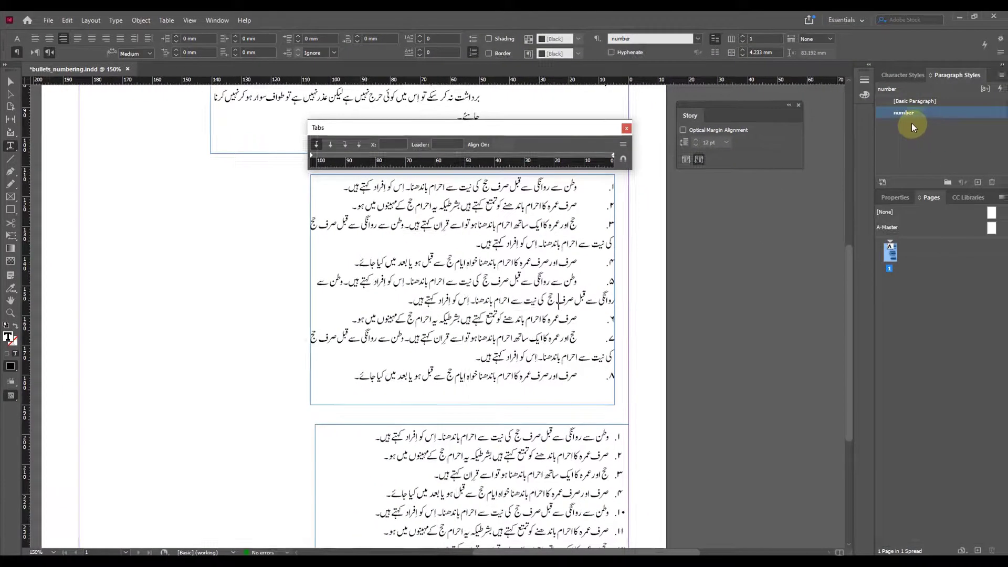
pyautogui.rightClick(1007, 110)
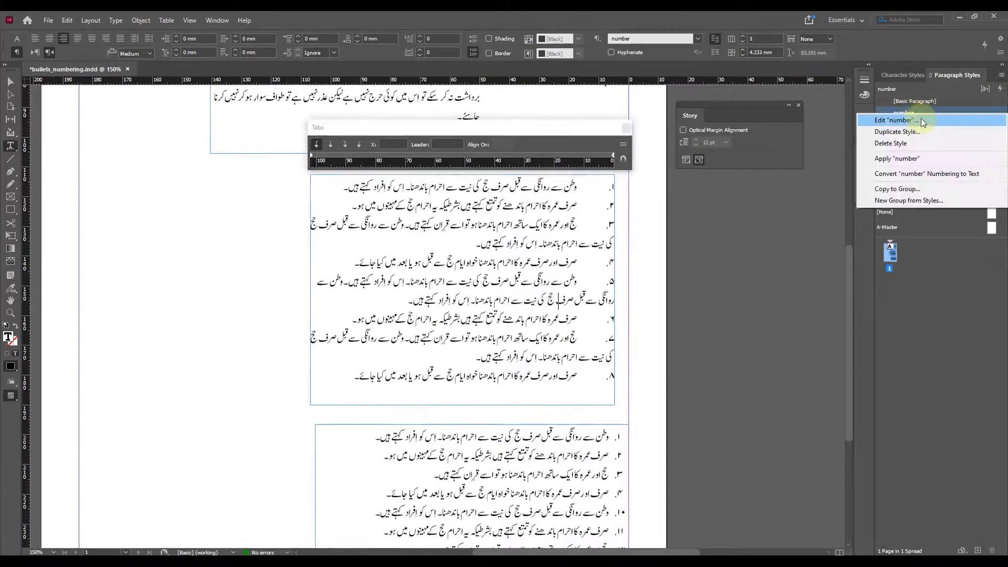
pyautogui.click(522, 128)
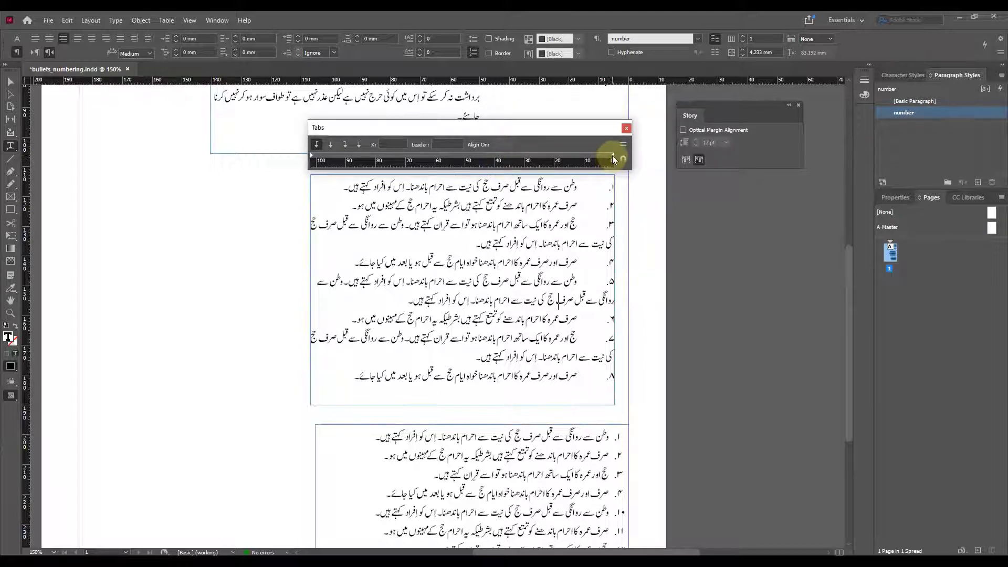
pyautogui.rightClick(906, 113)
pyautogui.click(921, 117)
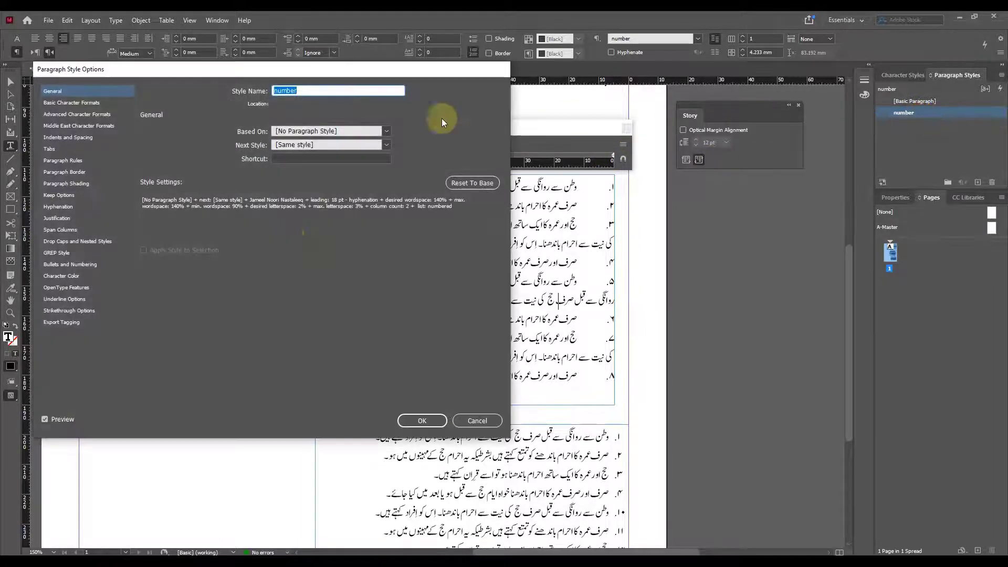
pyautogui.moveTo(455, 64); pyautogui.dragTo(471, 56)
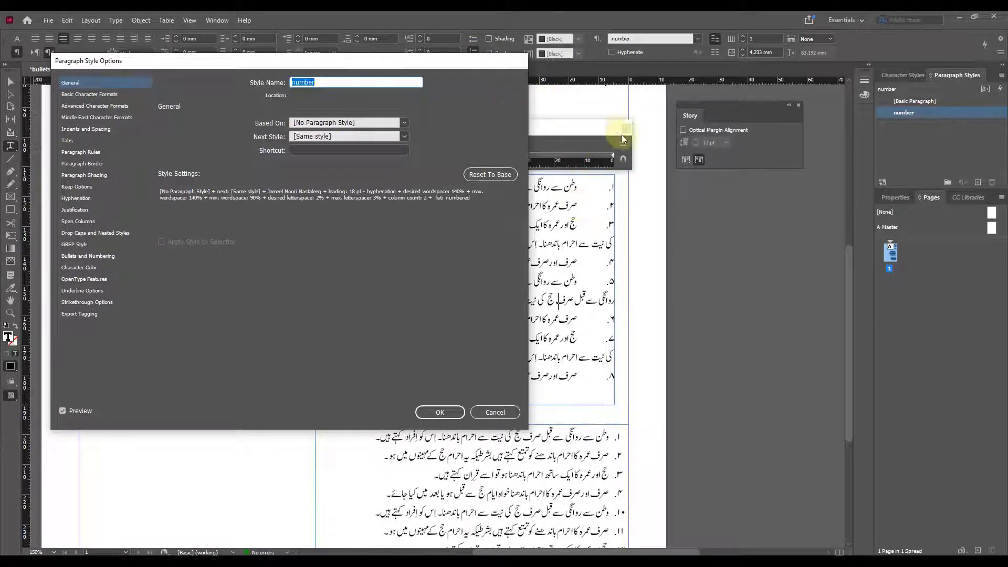
pyautogui.click(494, 412)
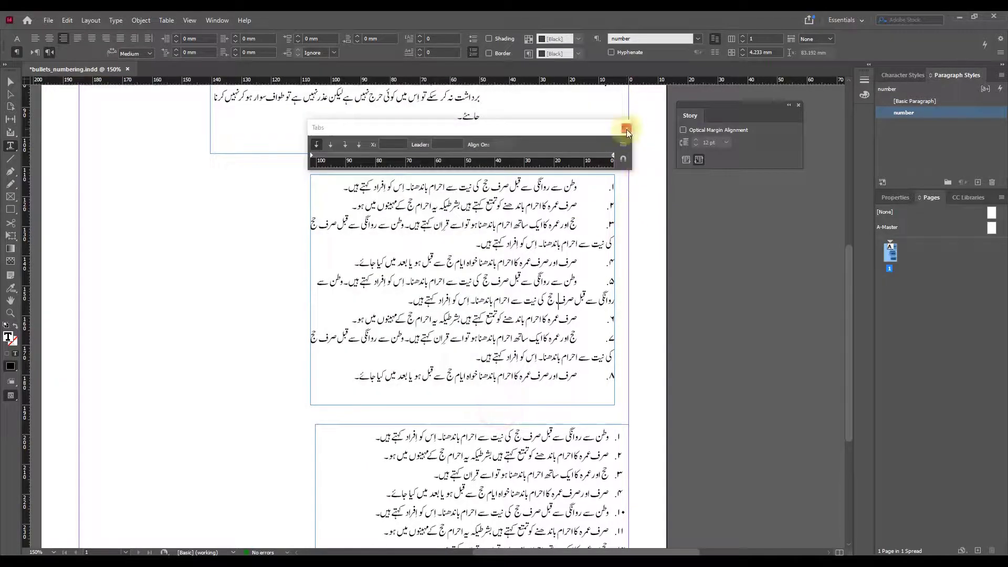
pyautogui.click(626, 132)
# Place a vertical ruler guide at about X -17.5 mm, where the text of the numbered list begins.
pyautogui.moveTo(25, 81); pyautogui.dragTo(630, 120)
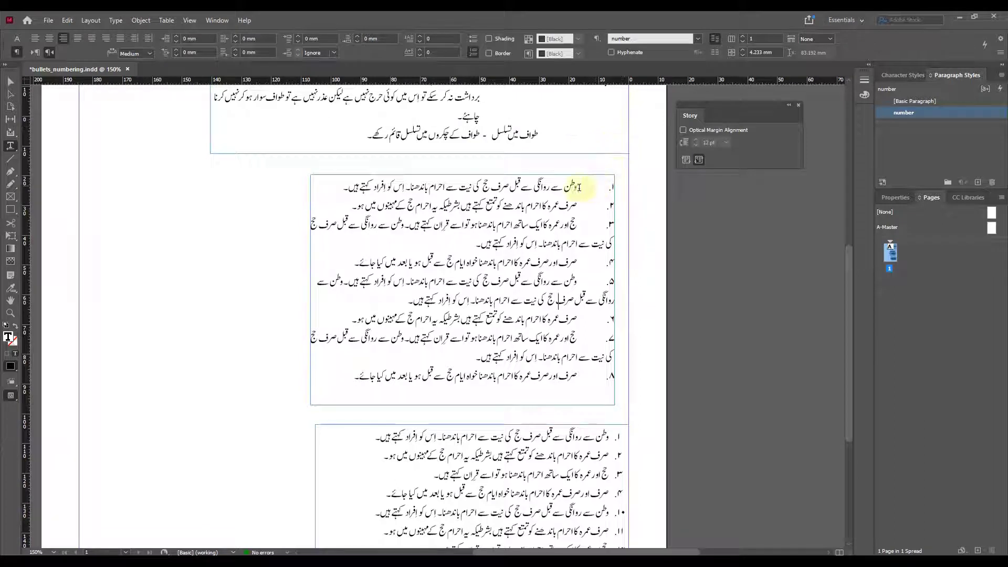
pyautogui.moveTo(24, 296); pyautogui.dragTo(578, 240)
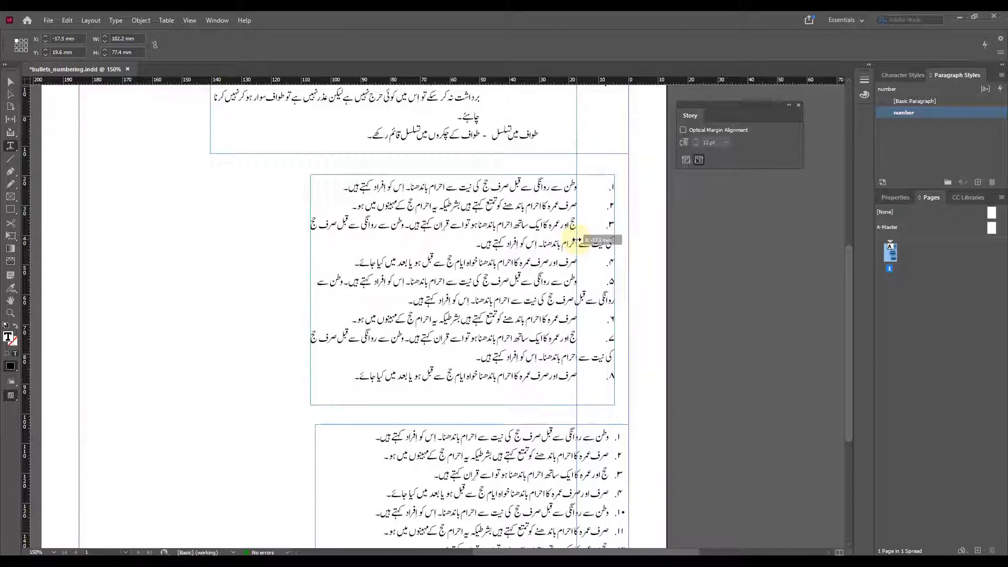
pyautogui.moveTo(576, 240); pyautogui.dragTo(578, 240)
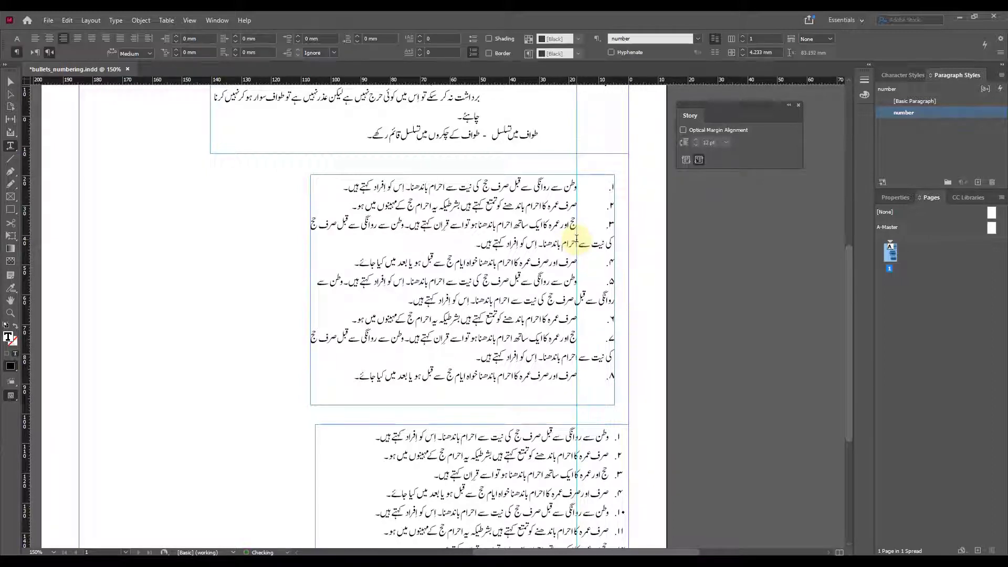
# Set a 17.5 mm right indent and a -17.5 mm first line indent in the number paragraph style's indents and spacing.
pyautogui.moveTo(567, 187); pyautogui.dragTo(488, 376)
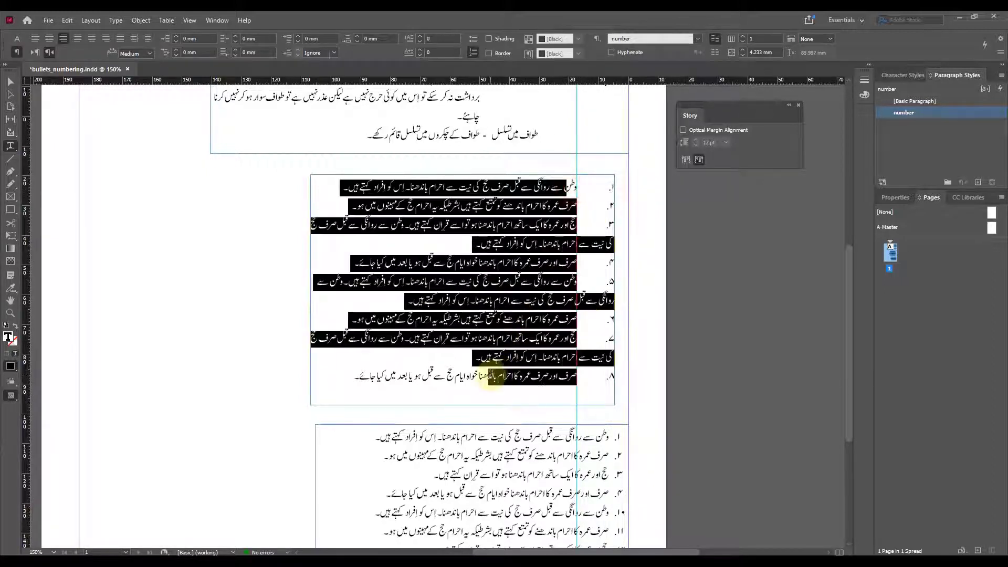
pyautogui.rightClick(919, 116)
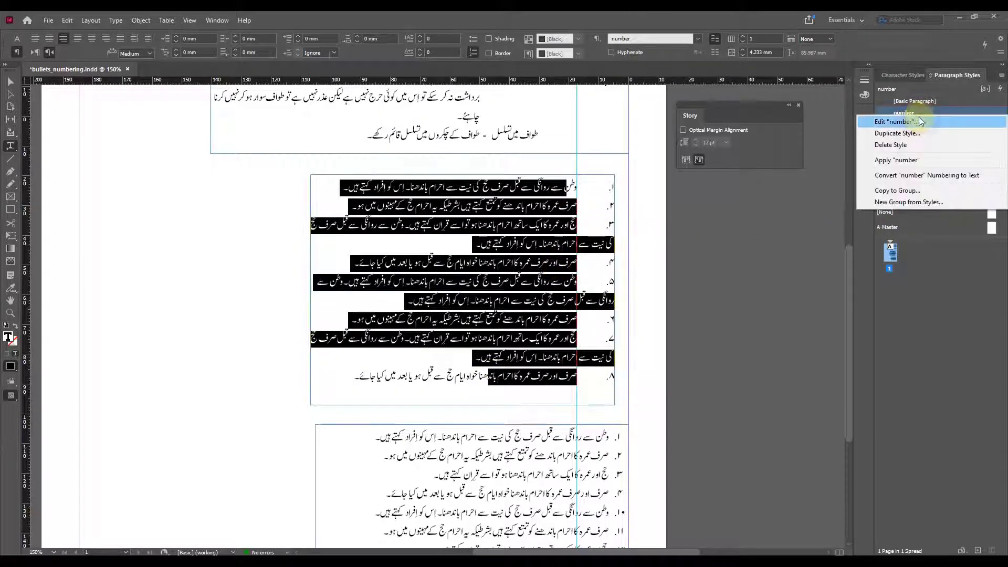
pyautogui.click(919, 119)
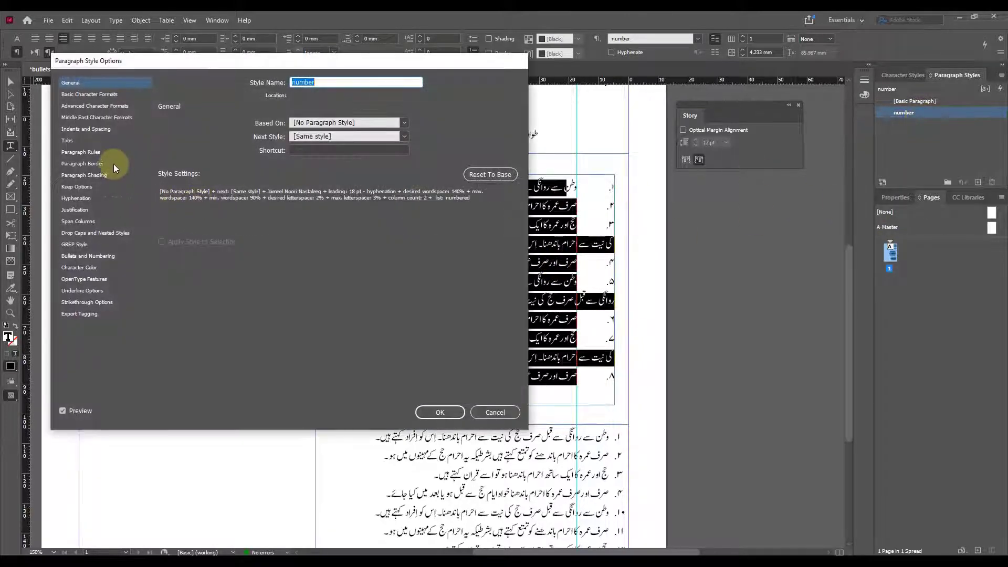
pyautogui.click(100, 129)
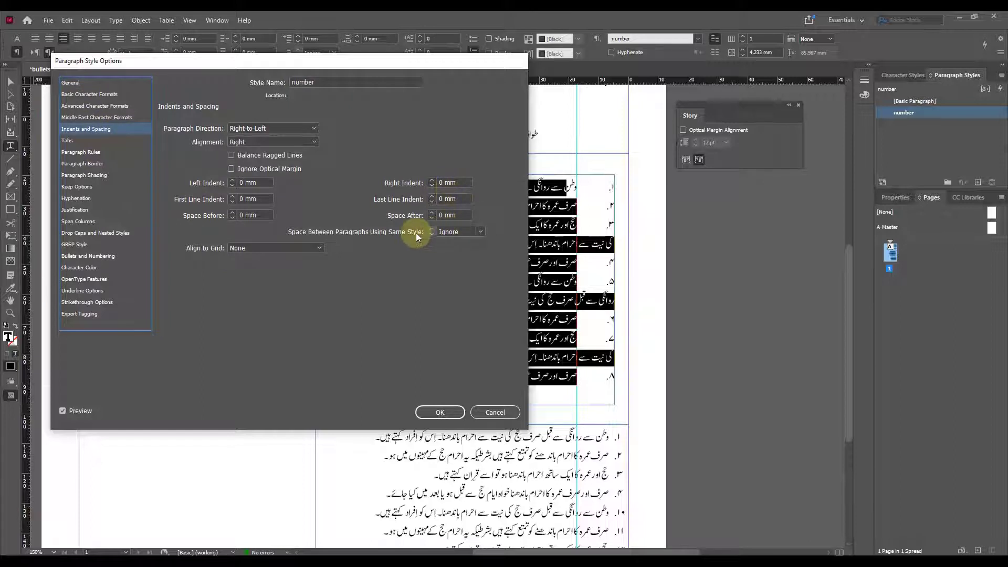
pyautogui.click(459, 187)
pyautogui.write('17')
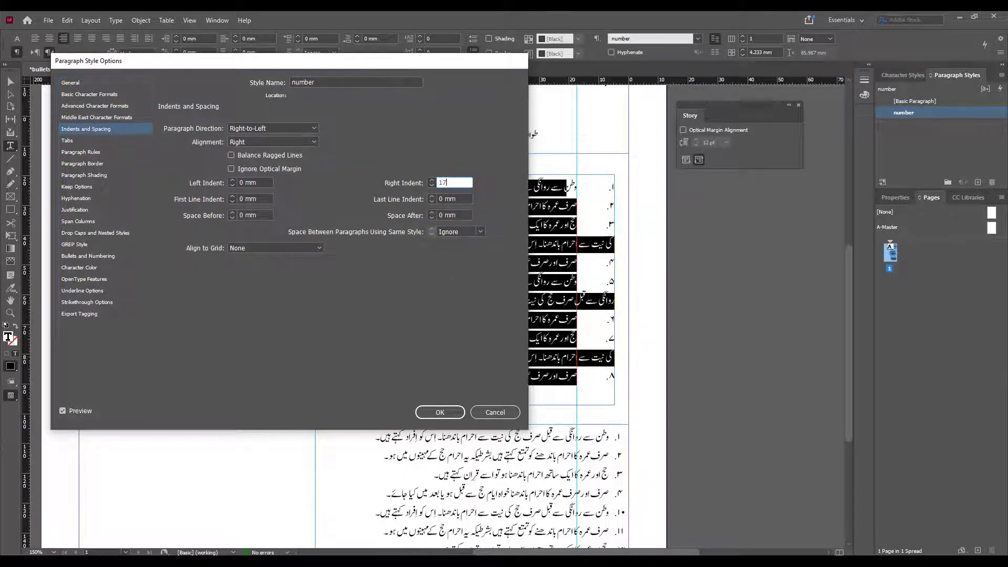
pyautogui.write('.5')
pyautogui.press('Tab')
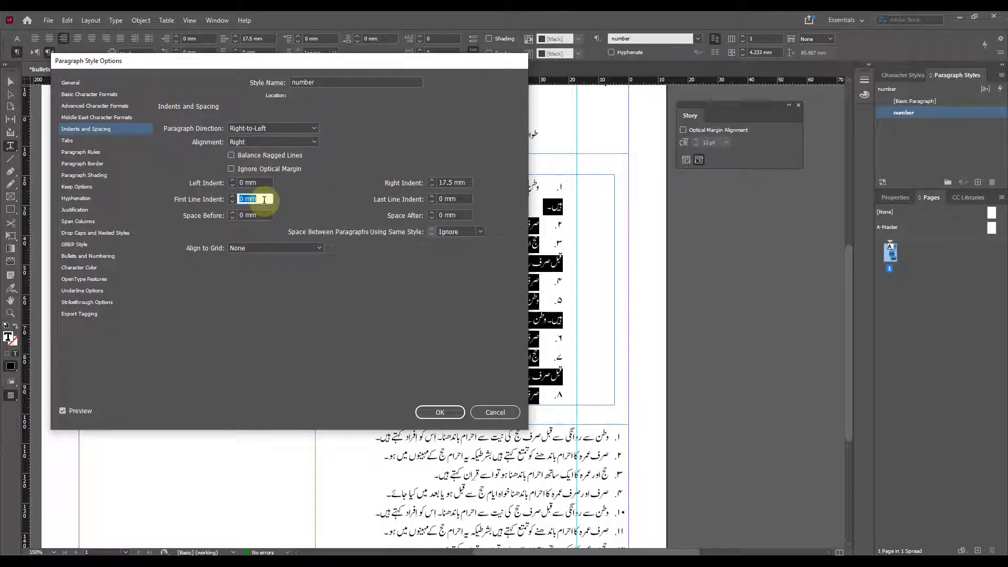
pyautogui.write('-17.')
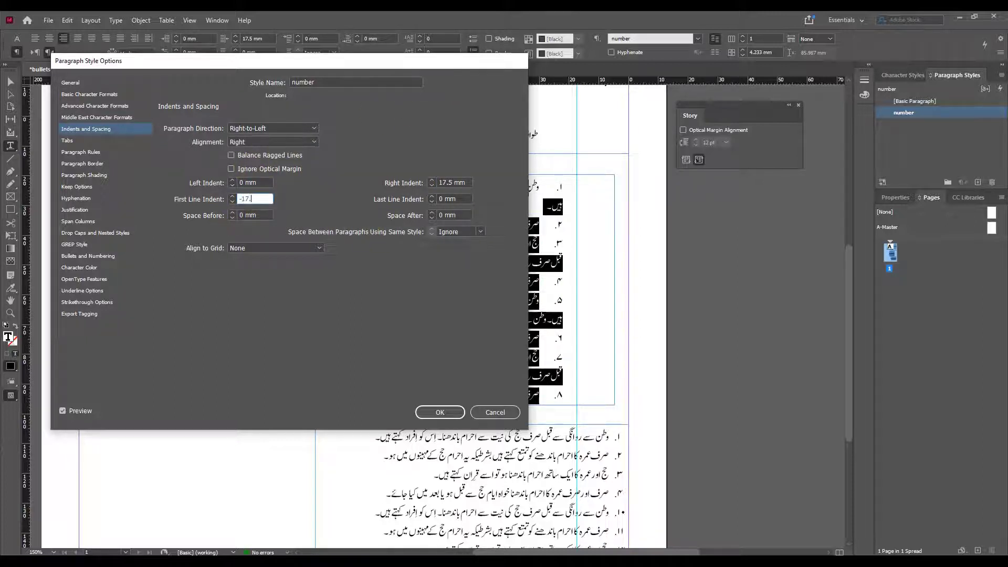
pyautogui.write('5')
pyautogui.press('Tab')
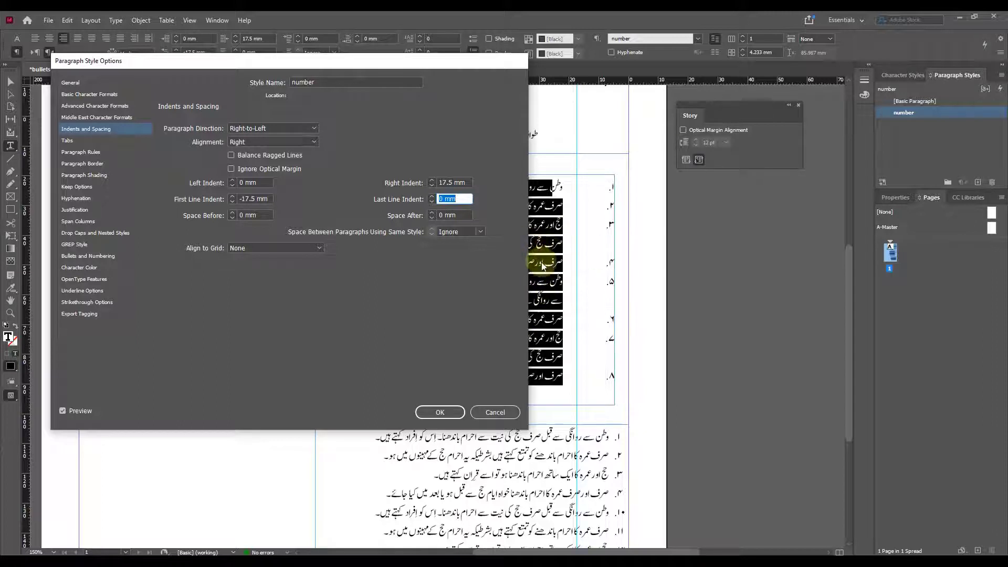
pyautogui.moveTo(470, 60); pyautogui.dragTo(430, 54)
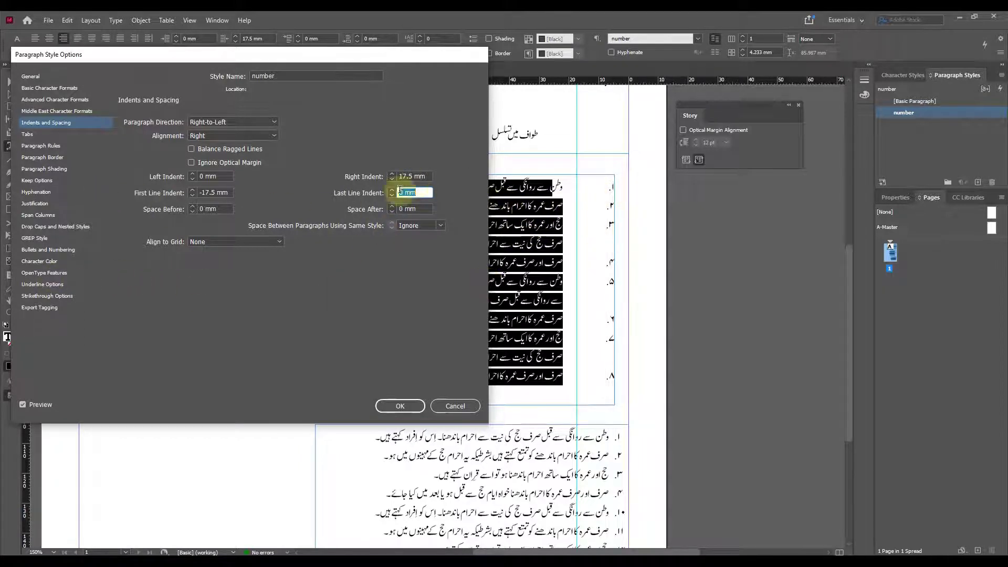
# Change the number style's right indent to 10 mm and its first line indent to -10 mm.
pyautogui.click(429, 176)
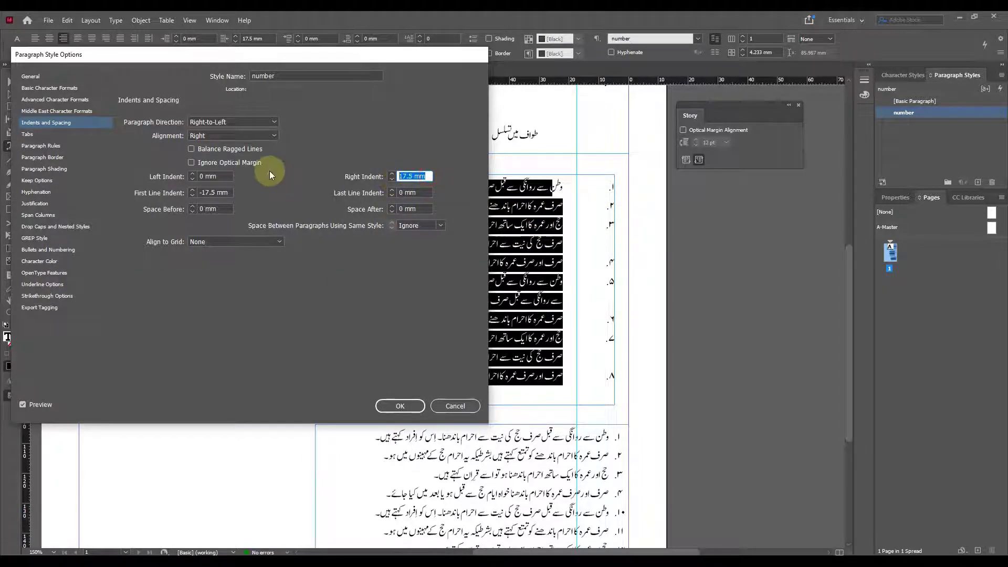
pyautogui.write('10')
pyautogui.click(226, 195)
pyautogui.click(335, 255)
pyautogui.click(215, 193)
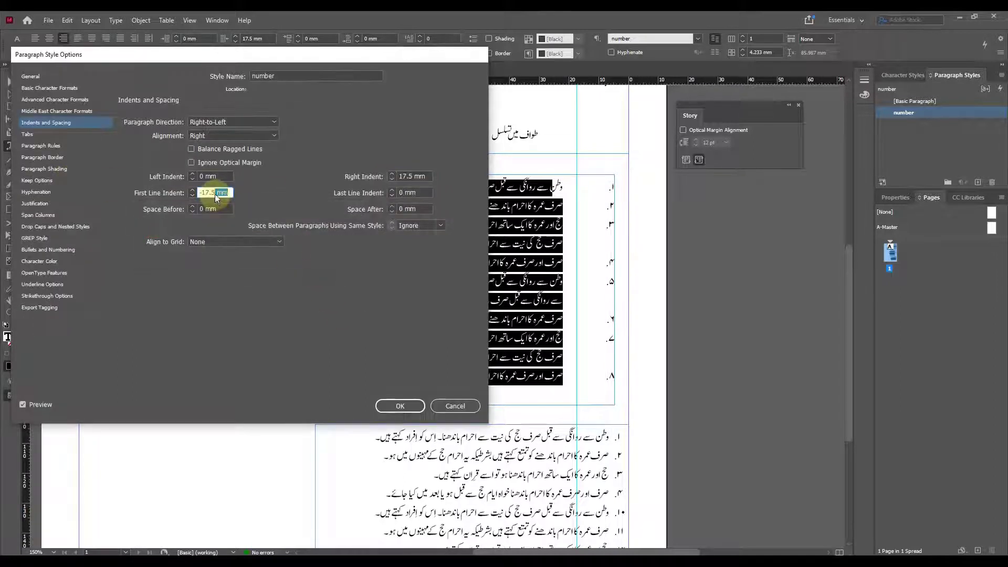
pyautogui.click(189, 195)
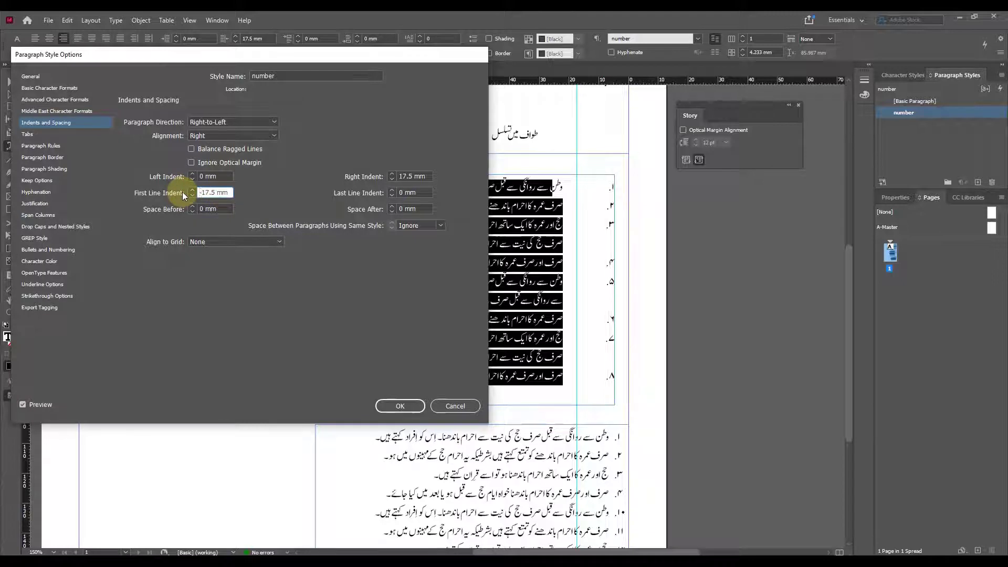
pyautogui.write('-10')
pyautogui.press('Tab')
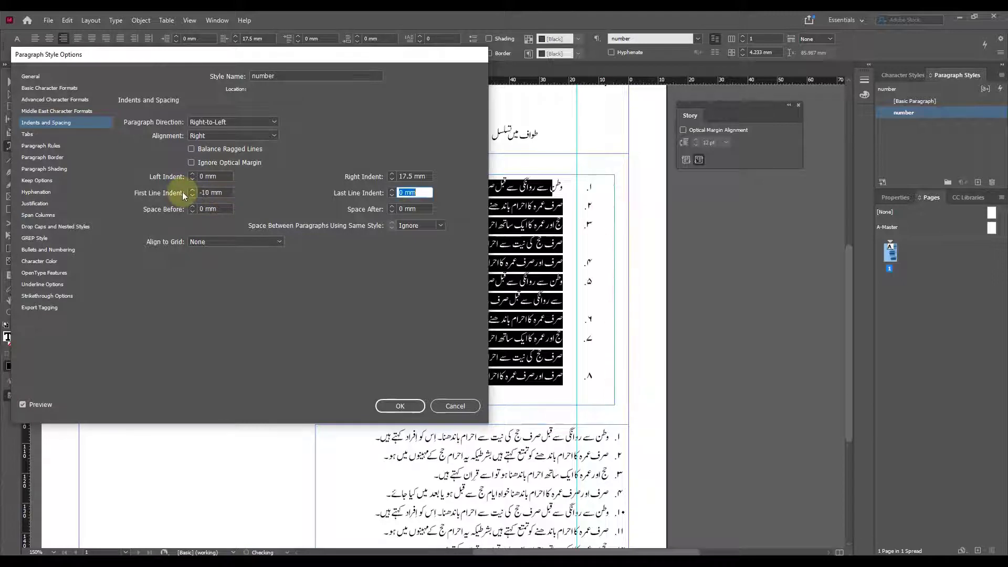
pyautogui.click(425, 176)
pyautogui.write('1')
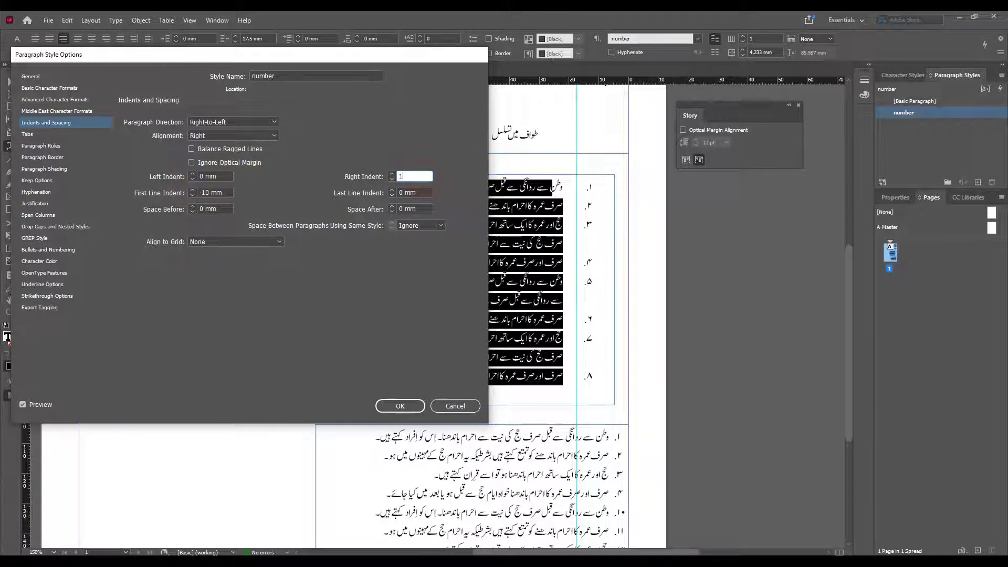
pyautogui.write('0')
pyautogui.press('Tab')
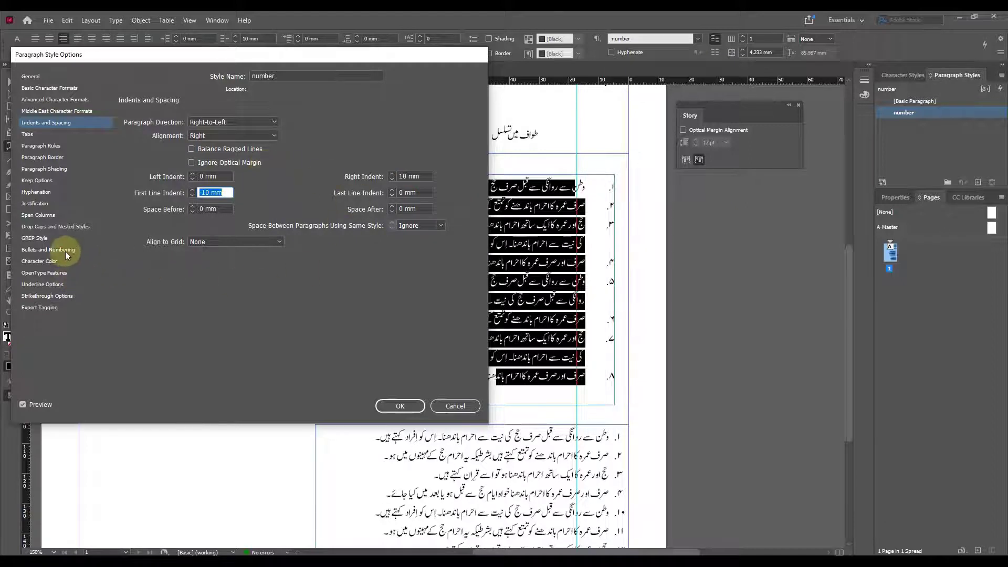
# Set the number position to Left alignment with a -3 mm first line indent in the style's bullets and numbering settings, and apply the style changes.
pyautogui.click(67, 250)
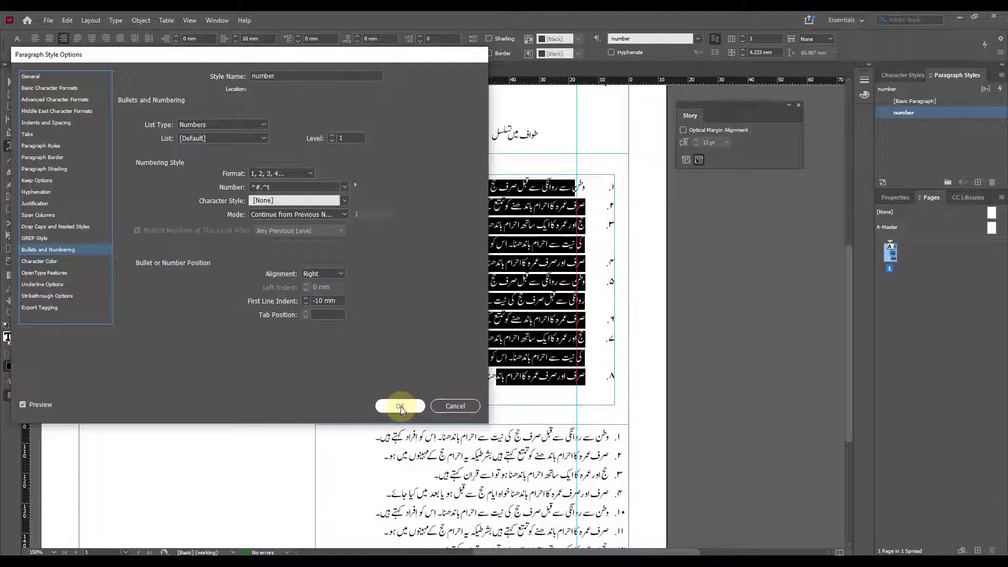
pyautogui.click(335, 274)
pyautogui.click(326, 287)
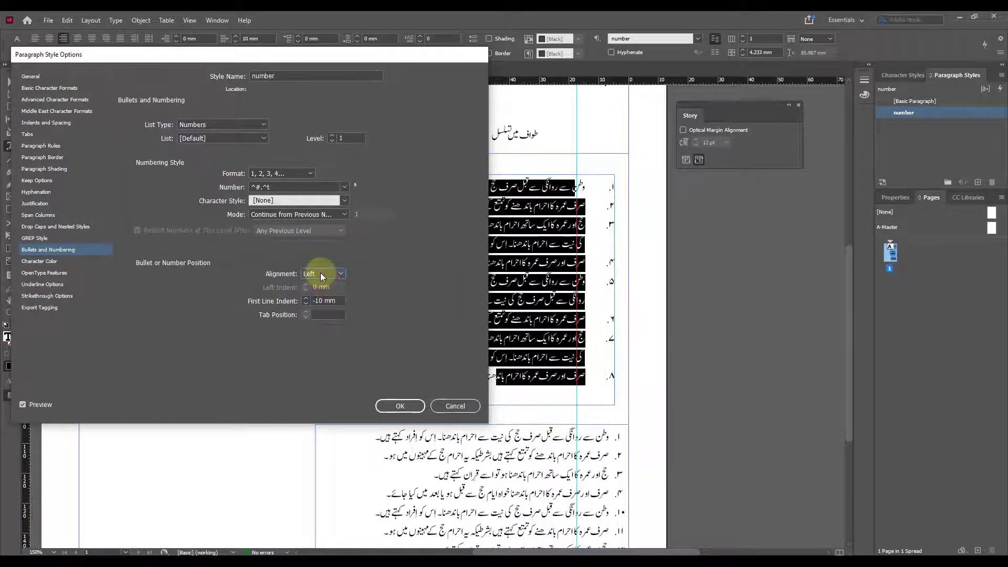
pyautogui.click(306, 300)
pyautogui.click(307, 299)
pyautogui.click(306, 299)
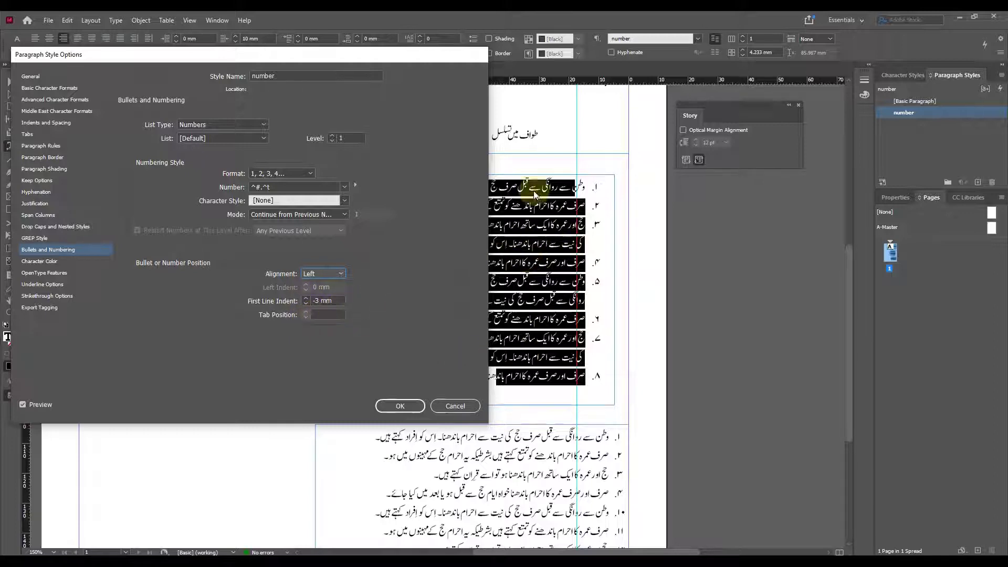
pyautogui.click(399, 406)
pyautogui.click(534, 315)
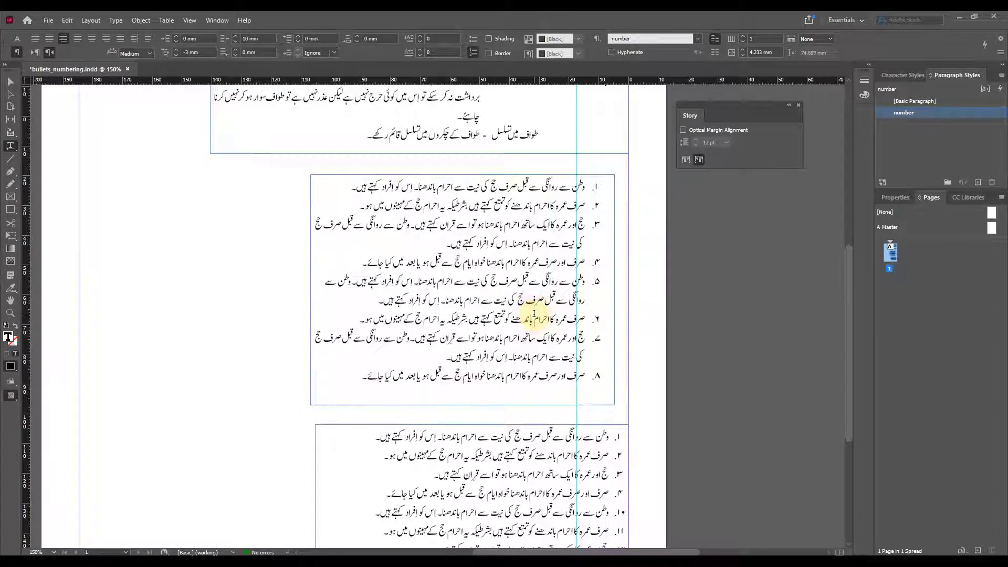
pyautogui.scroll(-4, 538, 318)
pyautogui.moveTo(504, 366); pyautogui.dragTo(630, 224)
pyautogui.scroll(6, 520, 280)
pyautogui.scroll(3, 521, 280)
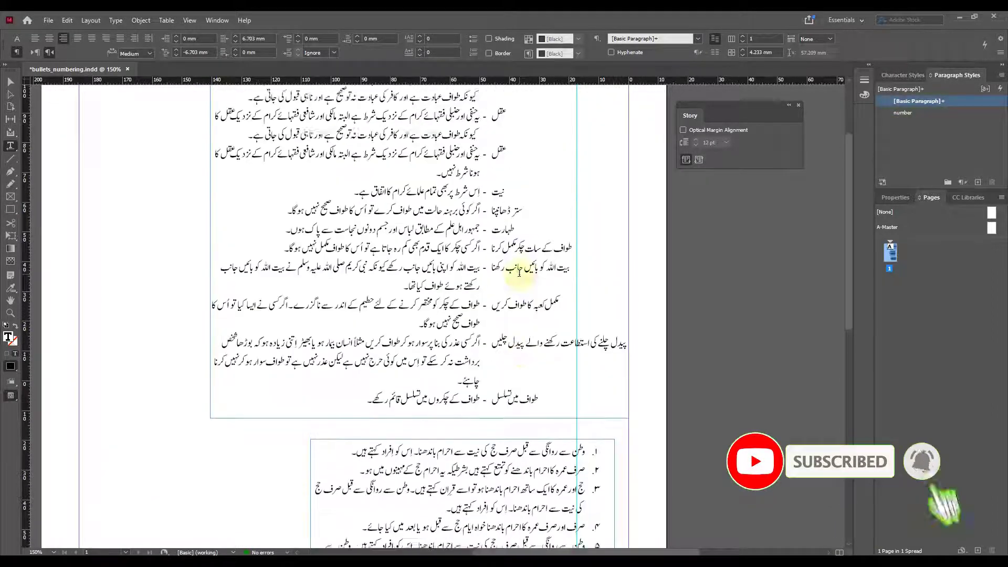
pyautogui.scroll(-5, 522, 274)
pyautogui.click(11, 83)
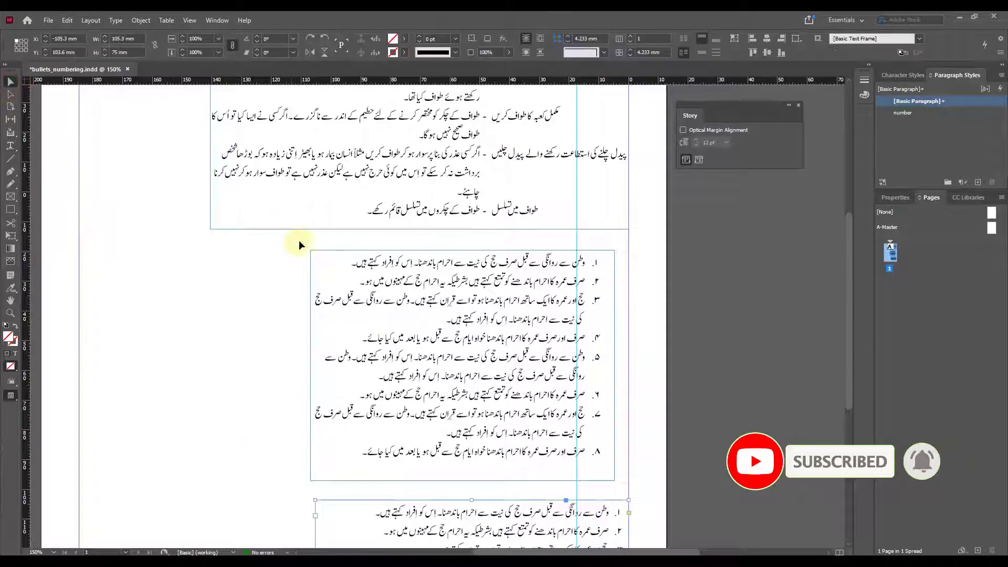
pyautogui.hscroll(-7, 320, 248)
pyautogui.click(243, 314)
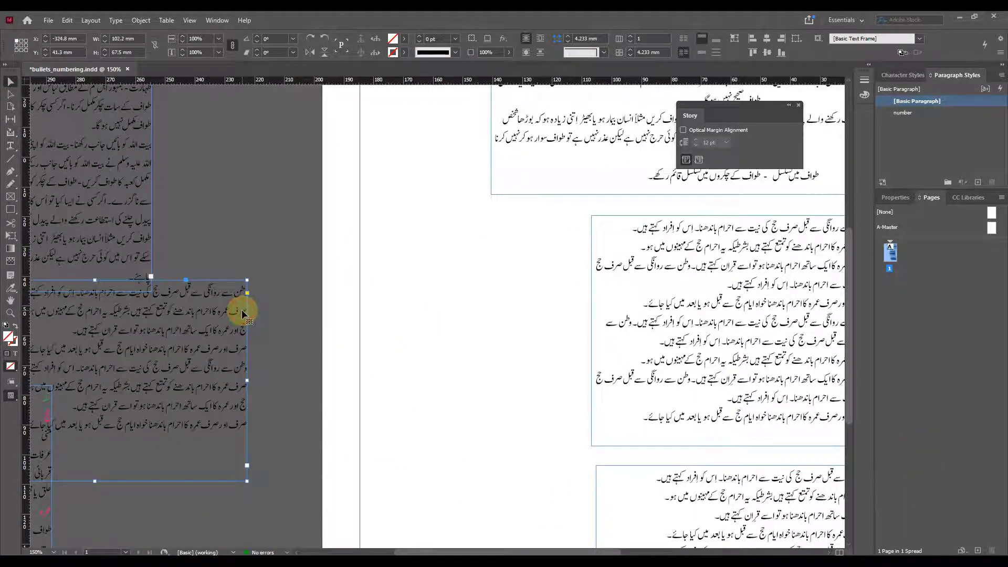
pyautogui.hotkey('ctrl', 'v')
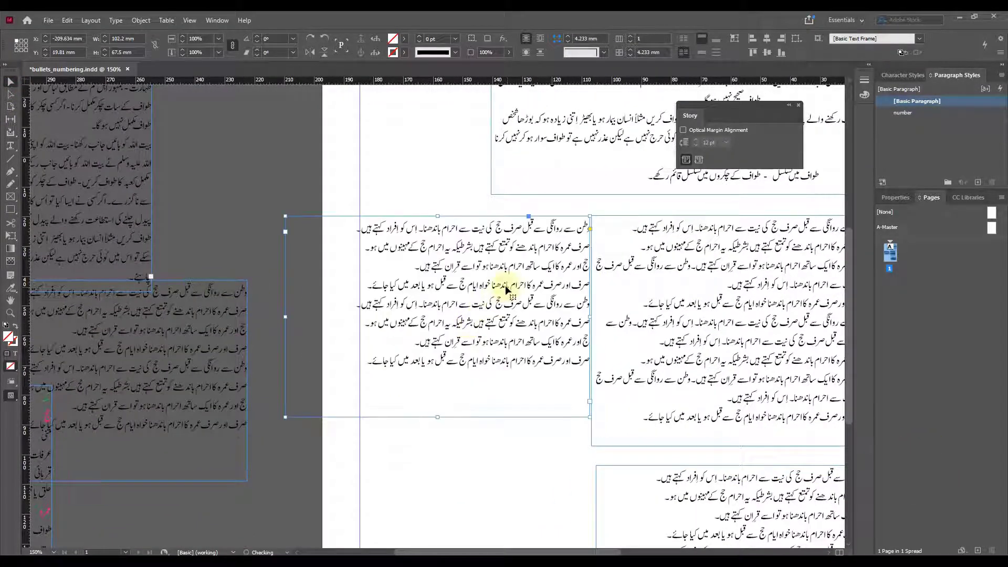
pyautogui.press('Delete')
pyautogui.scroll(5, 289, 268)
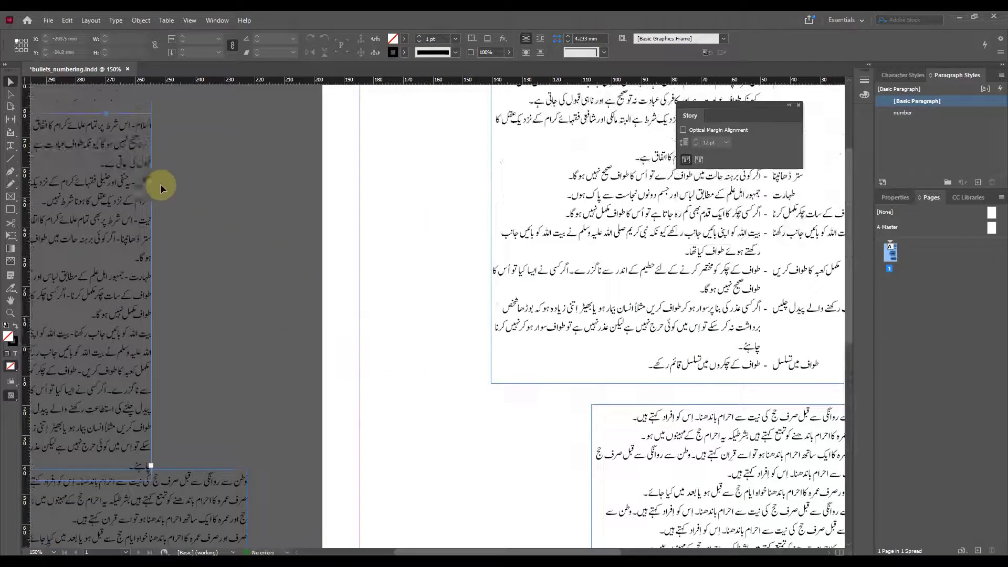
# Move the lower numbered list frame off the page and place a copy of the pasteboard's narrow plain-text frame in its area.
pyautogui.click(135, 169)
pyautogui.scroll(-9, 445, 357)
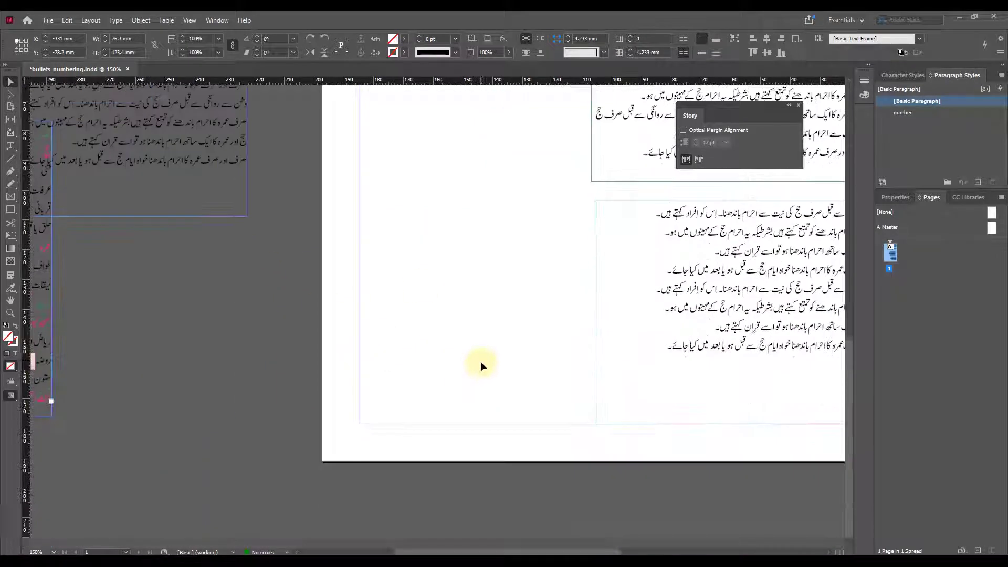
pyautogui.moveTo(508, 273); pyautogui.dragTo(231, 264)
pyautogui.moveTo(401, 259); pyautogui.dragTo(637, 315)
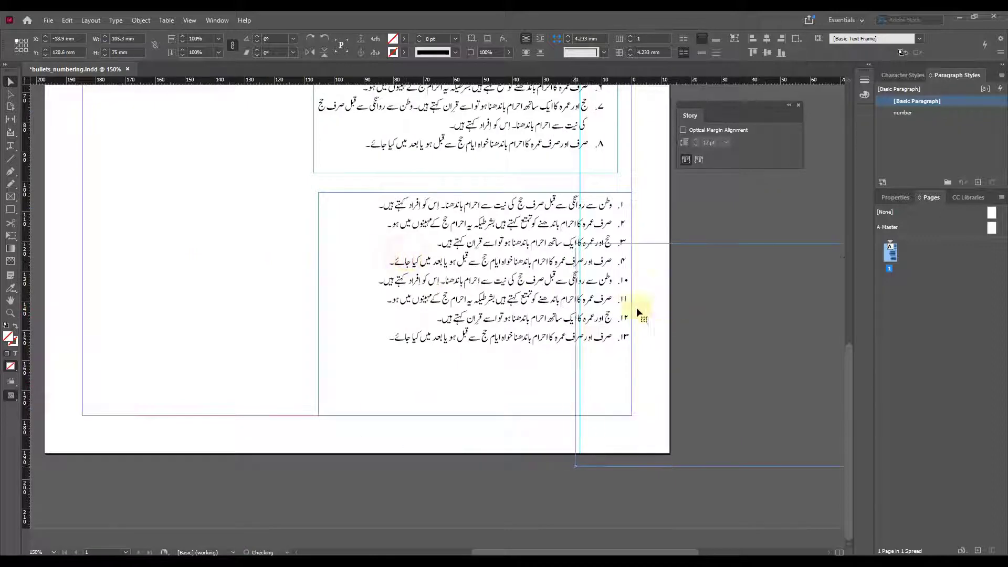
pyautogui.hotkey('ctrl', 'v')
pyautogui.moveTo(486, 252); pyautogui.dragTo(271, 292)
# Apply the number paragraph style to all text in the pasted frame.
pyautogui.click(11, 146)
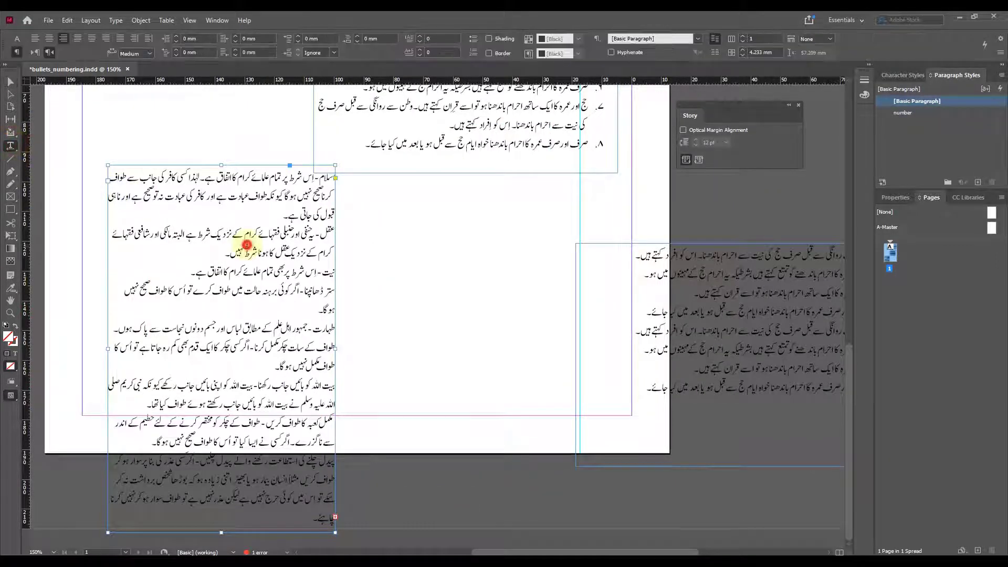
pyautogui.click(243, 241)
pyautogui.hotkey('ctrl', 'a')
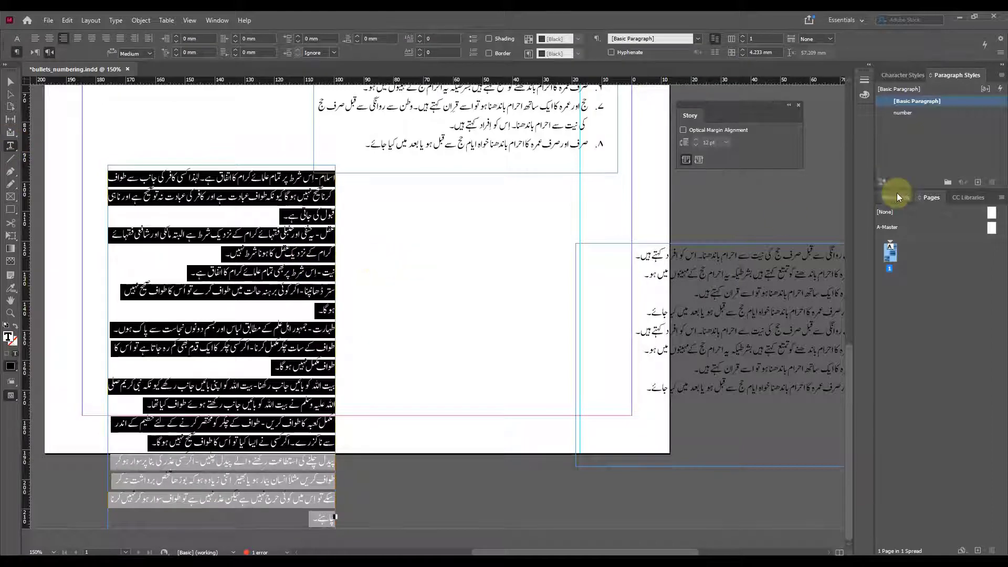
pyautogui.click(904, 112)
pyautogui.click(282, 272)
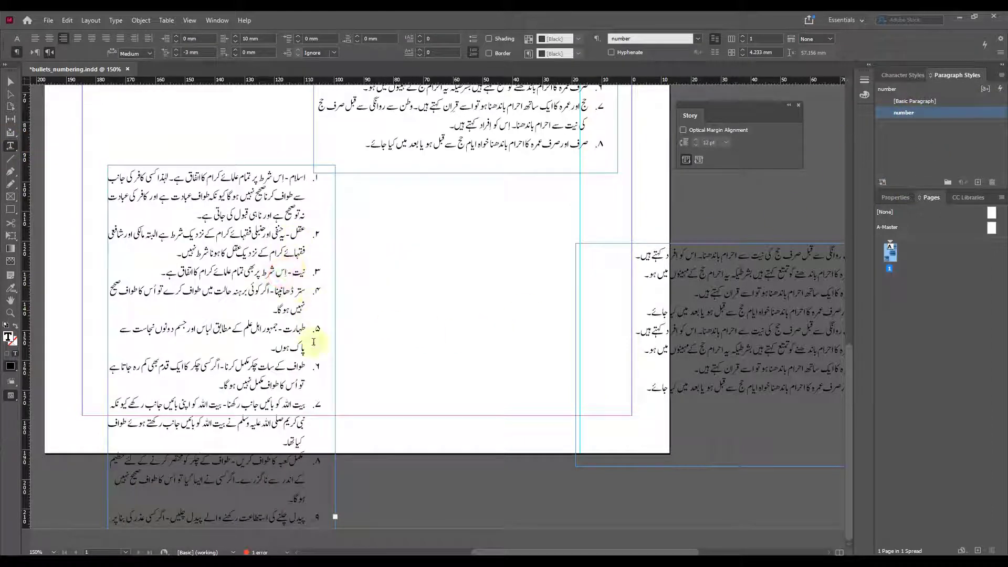
# Move the newly numbered frame to about X -184.6 mm, Y 66.6 mm and extend its height to about 136 mm.
pyautogui.click(11, 83)
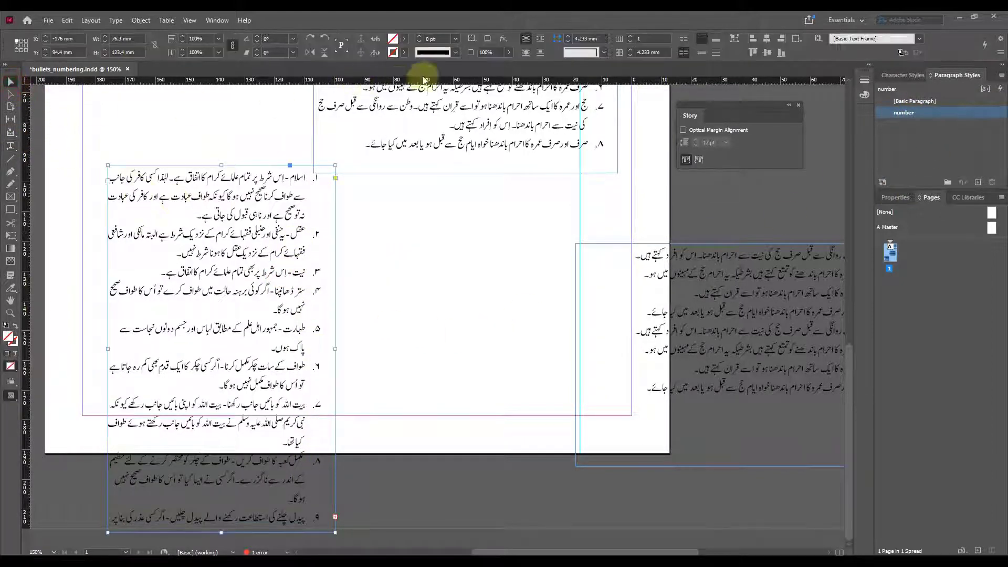
pyautogui.click(10, 145)
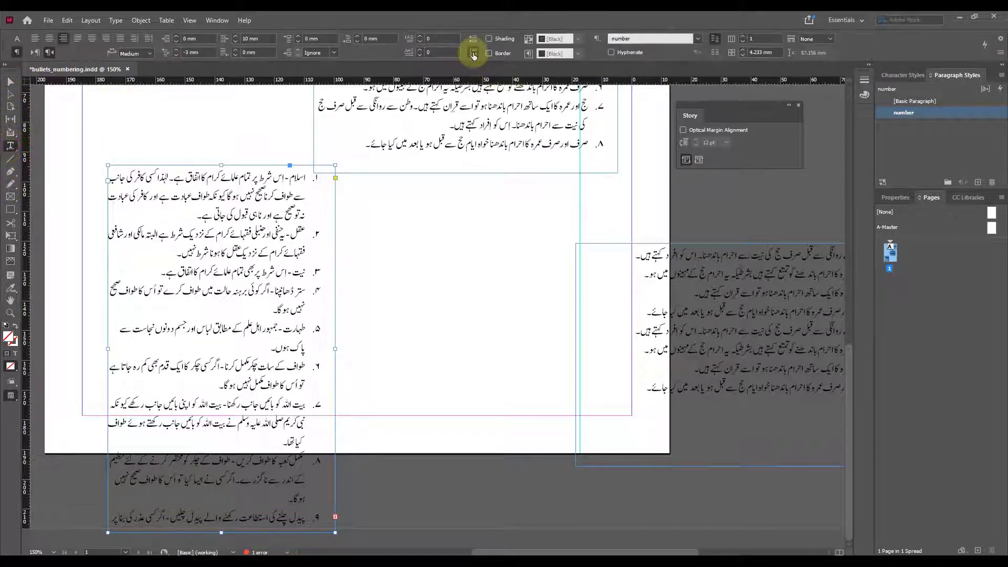
pyautogui.click(15, 86)
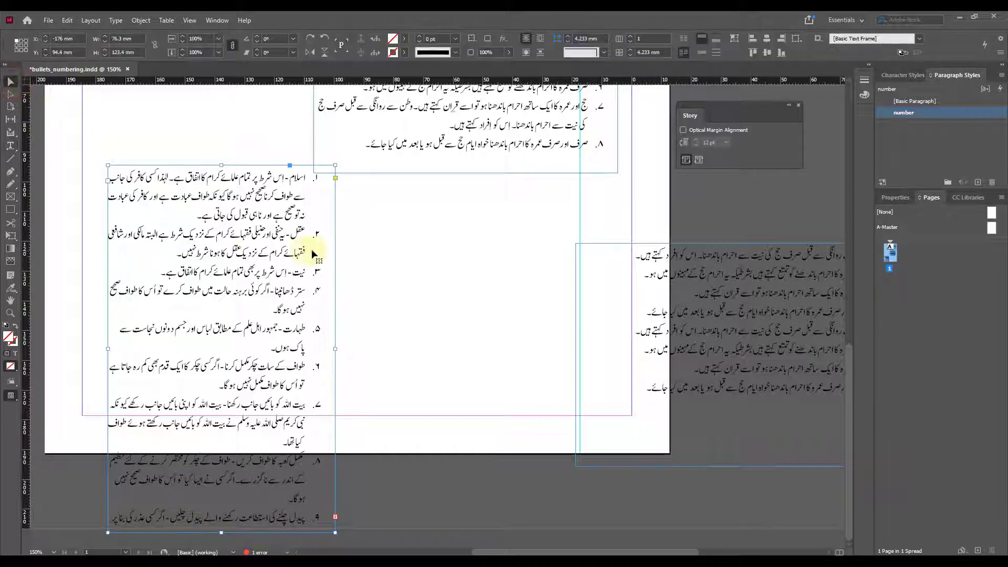
pyautogui.moveTo(281, 324); pyautogui.dragTo(255, 242)
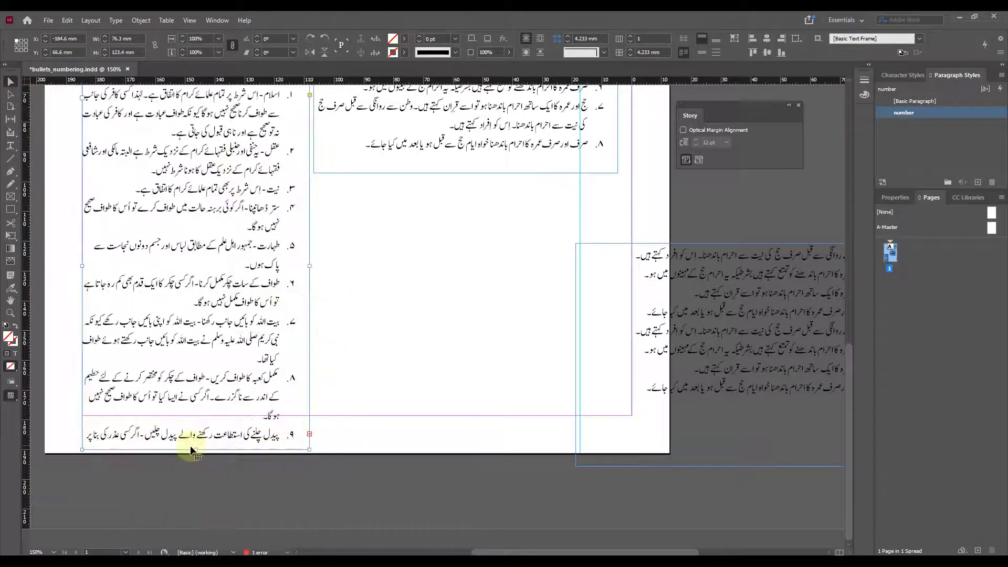
pyautogui.moveTo(196, 450); pyautogui.dragTo(196, 487)
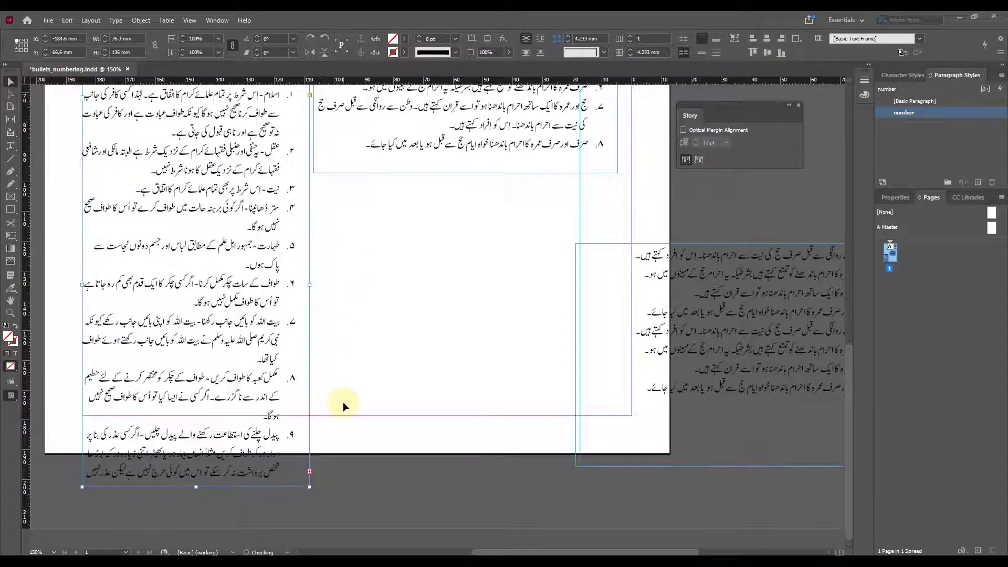
pyautogui.scroll(5, 398, 363)
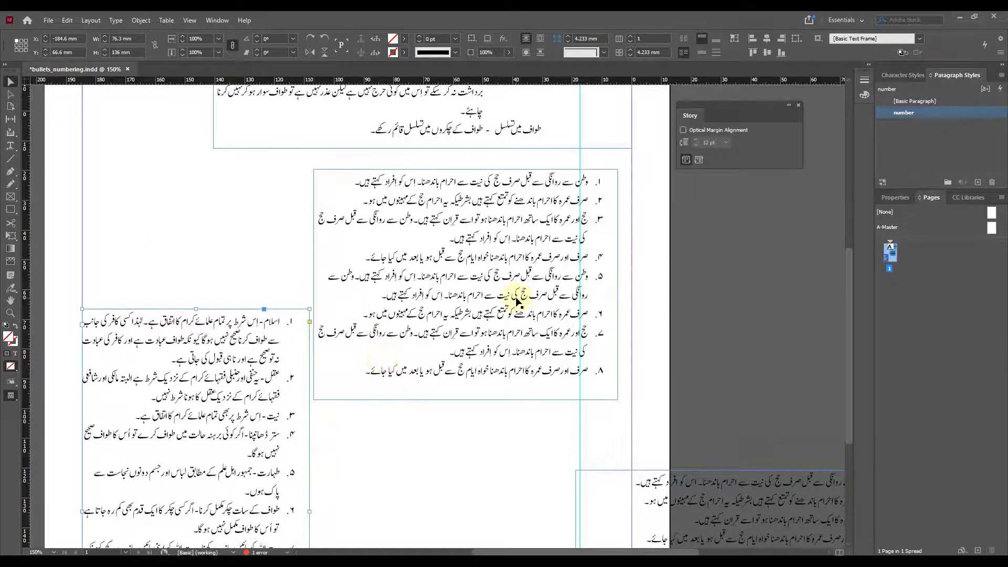
pyautogui.scroll(8, 516, 301)
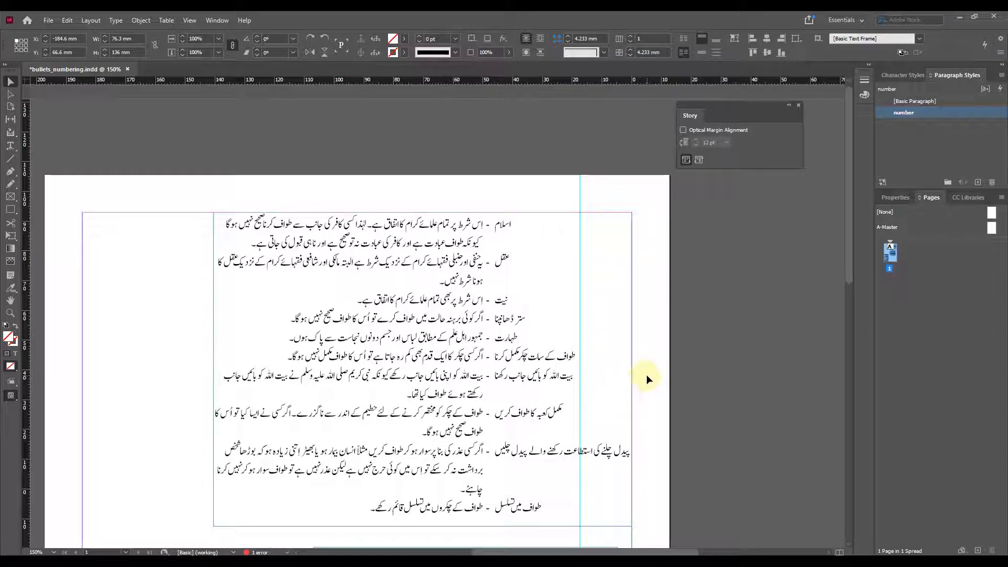
pyautogui.scroll(-3, 564, 375)
pyautogui.scroll(-4, 572, 373)
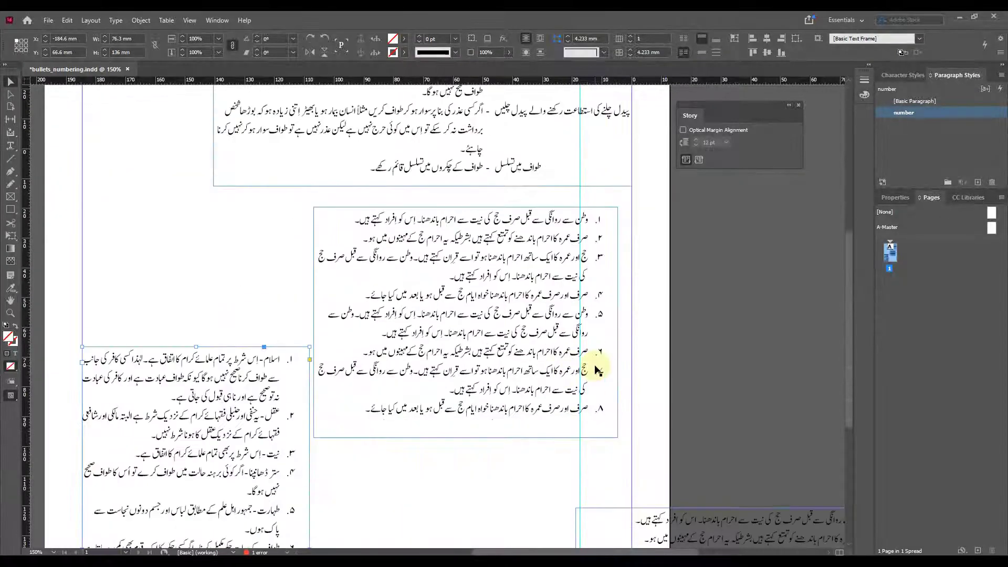